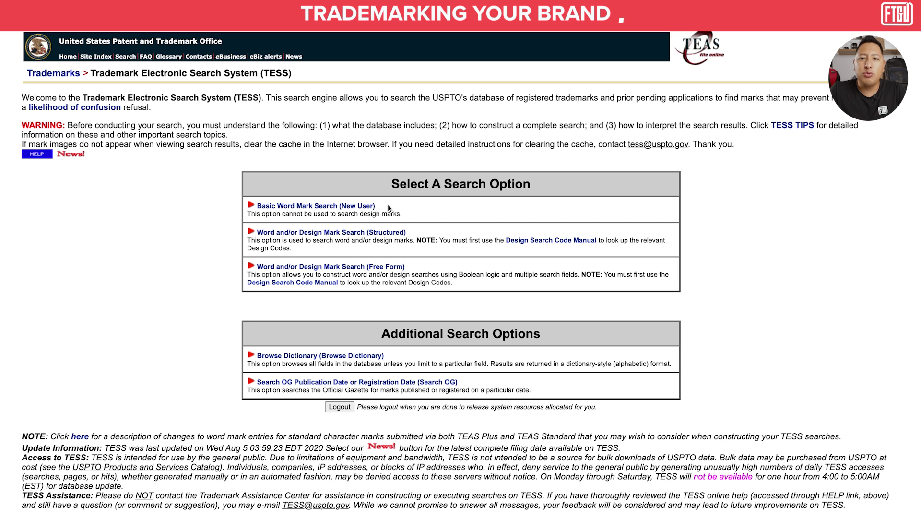
Run a basic word mark search for "generations" limited to live marks and skim the listed records
{"action": "left_click", "coordinate": [347, 210]}
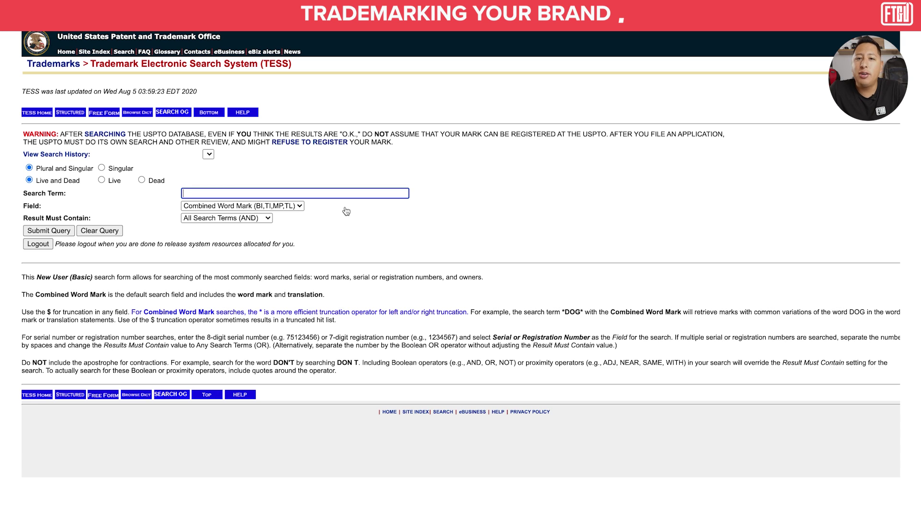
{"action": "type", "text": "generations"}
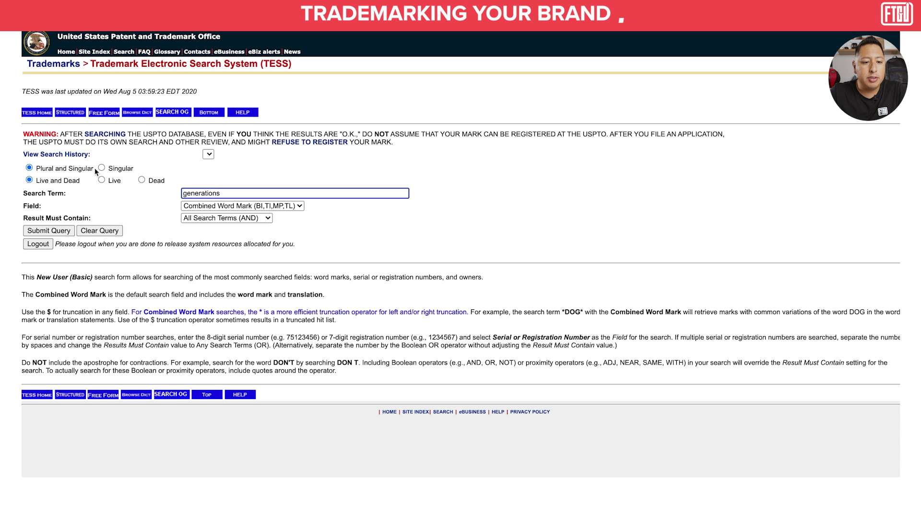
{"action": "left_click", "coordinate": [101, 181]}
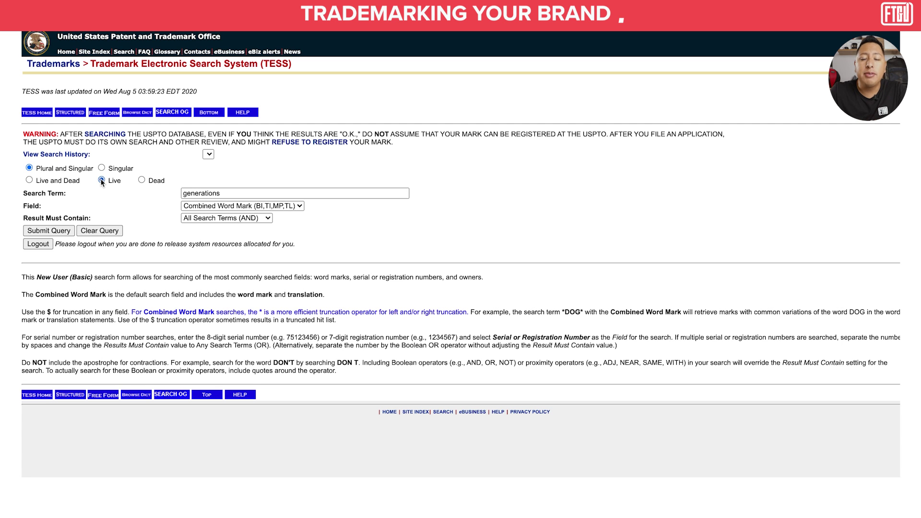
{"action": "left_click", "coordinate": [59, 231]}
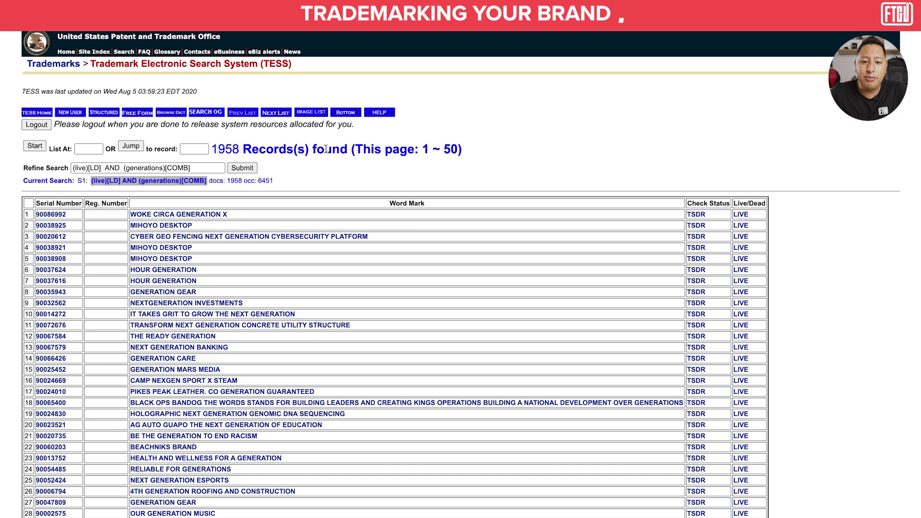
{"action": "scroll", "coordinate": [585, 157], "scroll_direction": "down", "scroll_amount": 1}
{"action": "scroll", "coordinate": [585, 156], "scroll_direction": "down", "scroll_amount": 5}
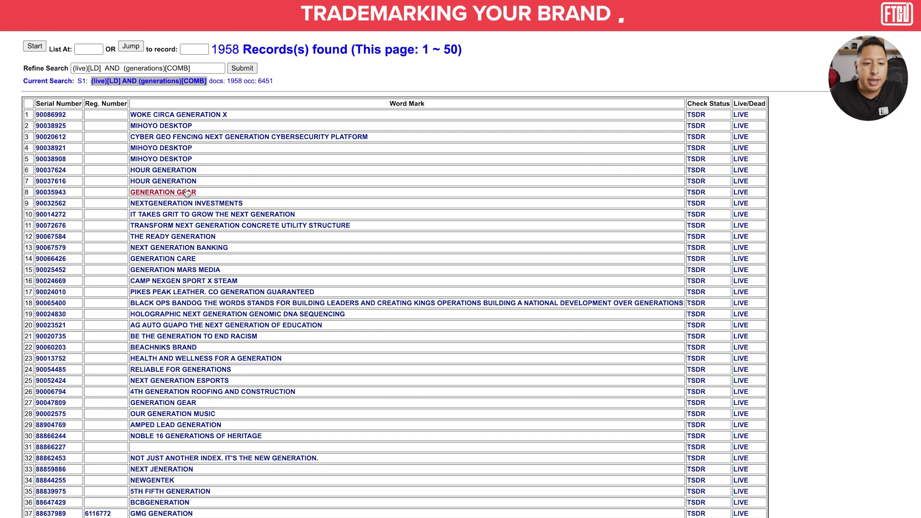
{"action": "scroll", "coordinate": [218, 169], "scroll_direction": "up", "scroll_amount": 6}
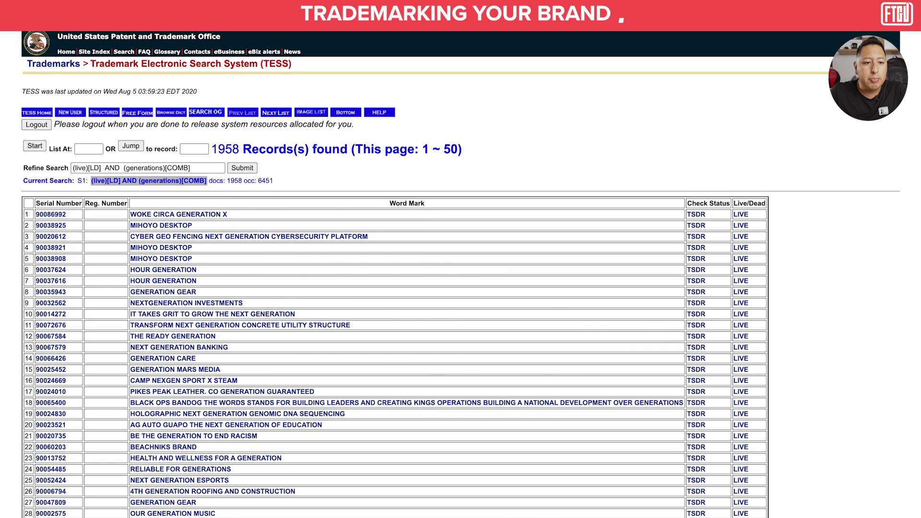
Return to the basic search form and rerun the "generations" query with the Singular option
{"action": "key", "text": "alt+Left"}
{"action": "left_click", "coordinate": [101, 168]}
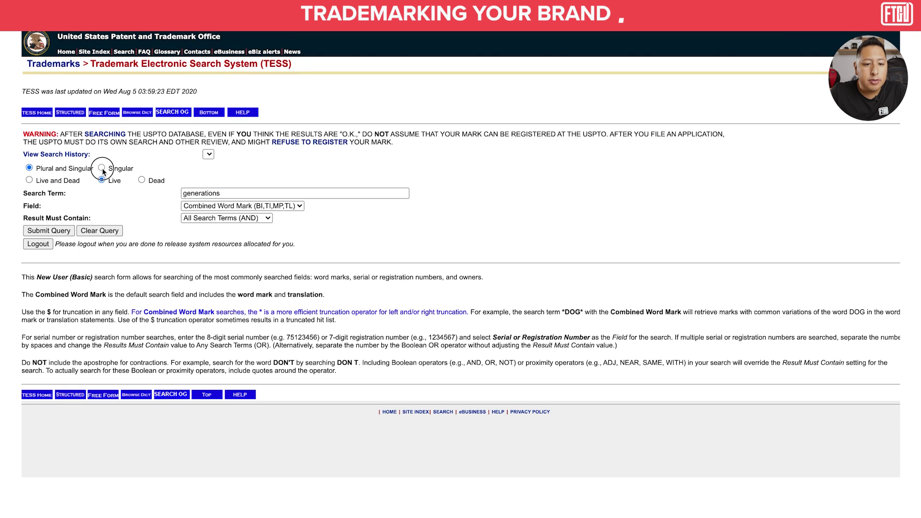
{"action": "key", "text": "Return"}
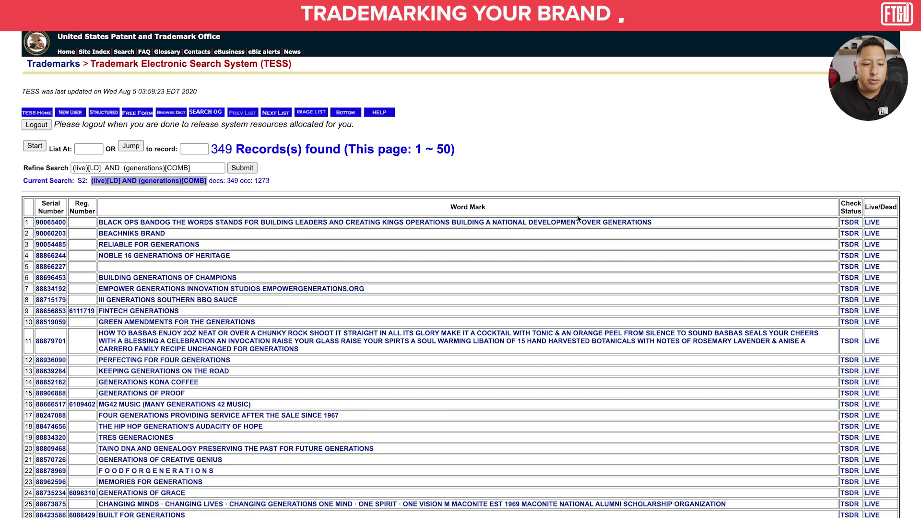
Find the exact GENERATIONS word mark in the results, open its record and examine its goods and services description
{"action": "scroll", "coordinate": [499, 208], "scroll_direction": "down", "scroll_amount": 2}
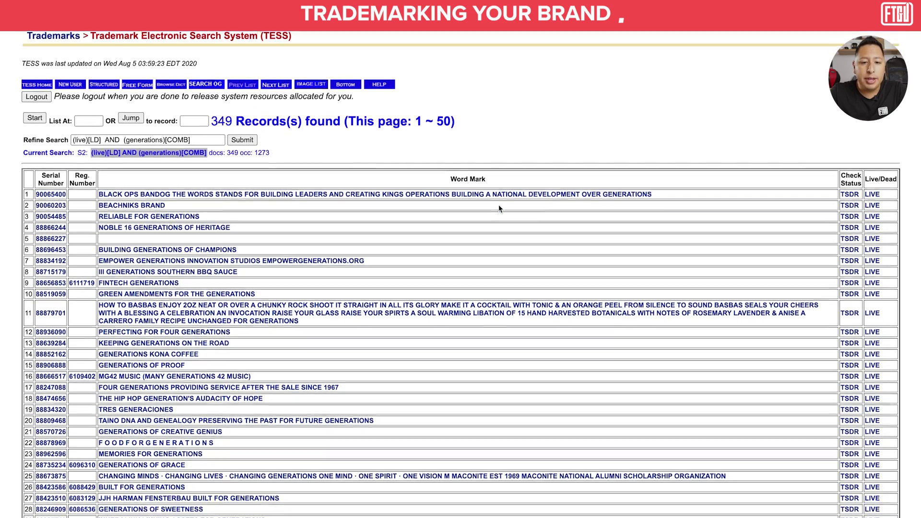
{"action": "scroll", "coordinate": [499, 209], "scroll_direction": "down", "scroll_amount": 10}
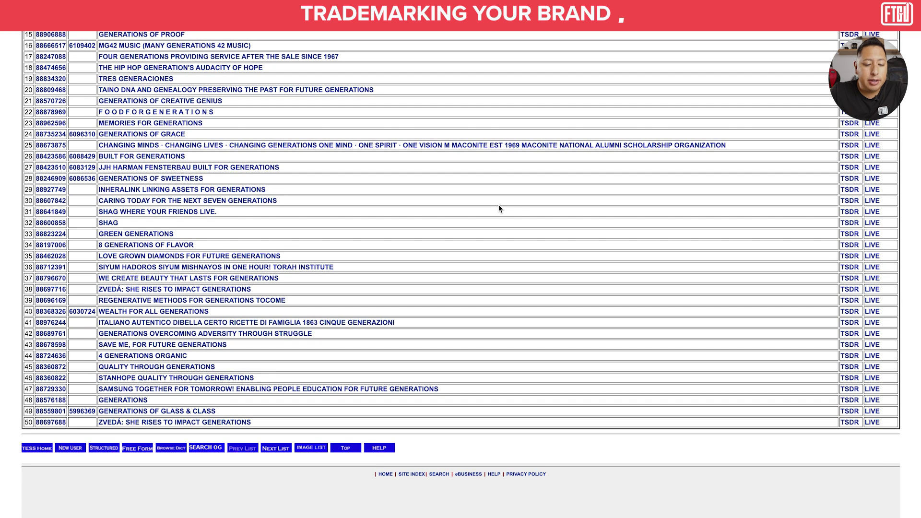
{"action": "scroll", "coordinate": [499, 208], "scroll_direction": "up", "scroll_amount": 1}
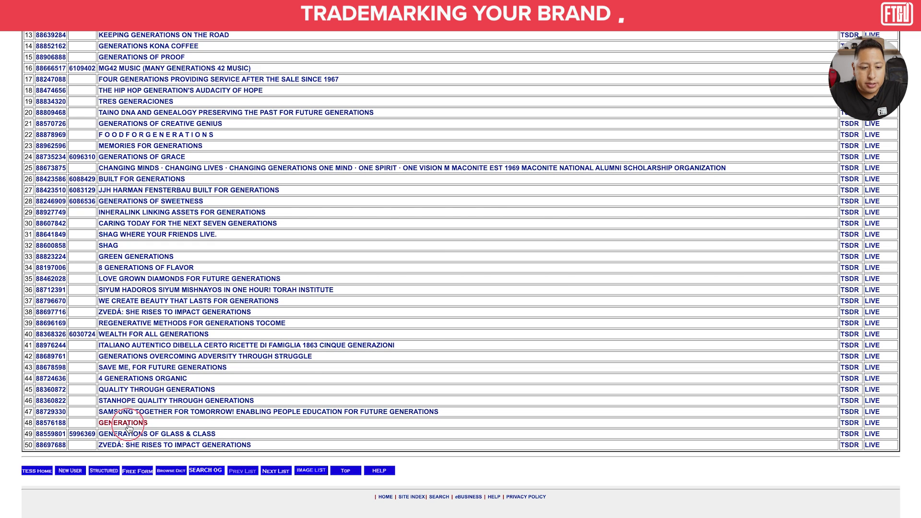
{"action": "scroll", "coordinate": [244, 411], "scroll_direction": "up", "scroll_amount": 5}
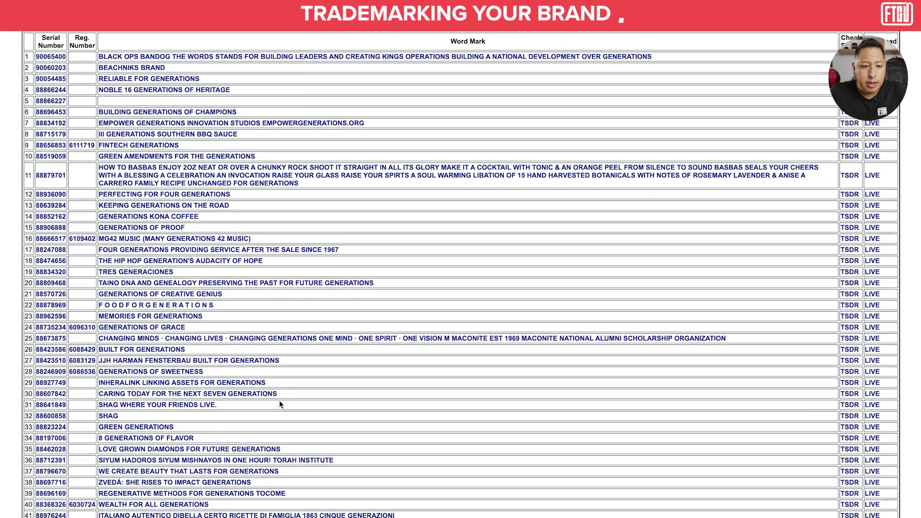
{"action": "scroll", "coordinate": [279, 400], "scroll_direction": "up", "scroll_amount": 2}
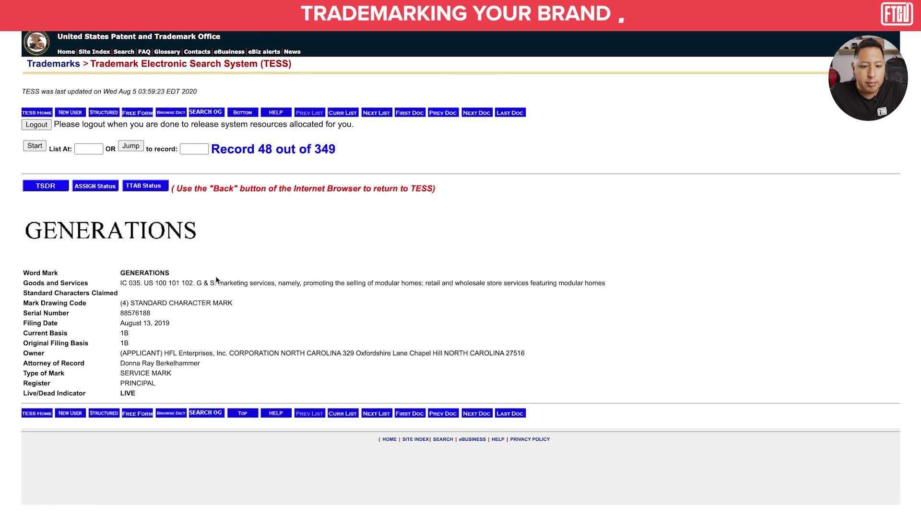
{"action": "left_click_drag", "start_coordinate": [219, 279], "coordinate": [586, 282]}
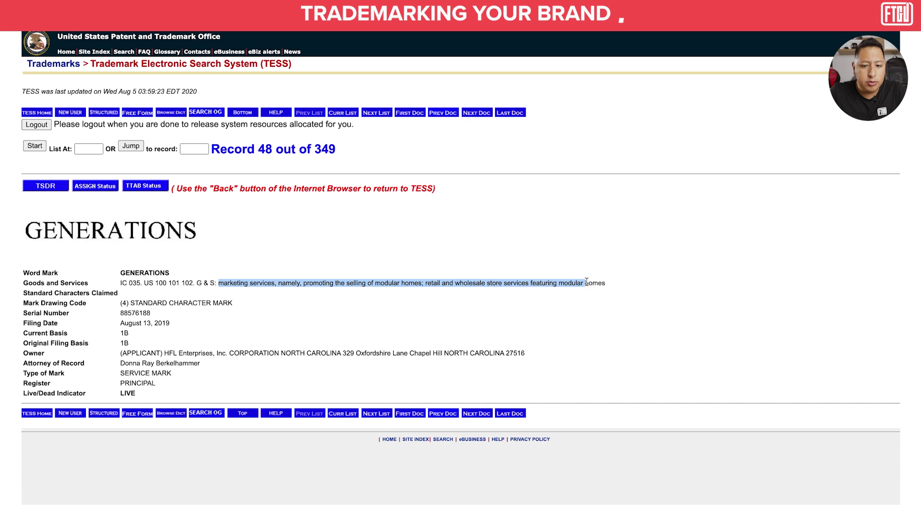
{"action": "left_click", "coordinate": [490, 286]}
{"action": "left_click_drag", "start_coordinate": [503, 283], "coordinate": [568, 283]}
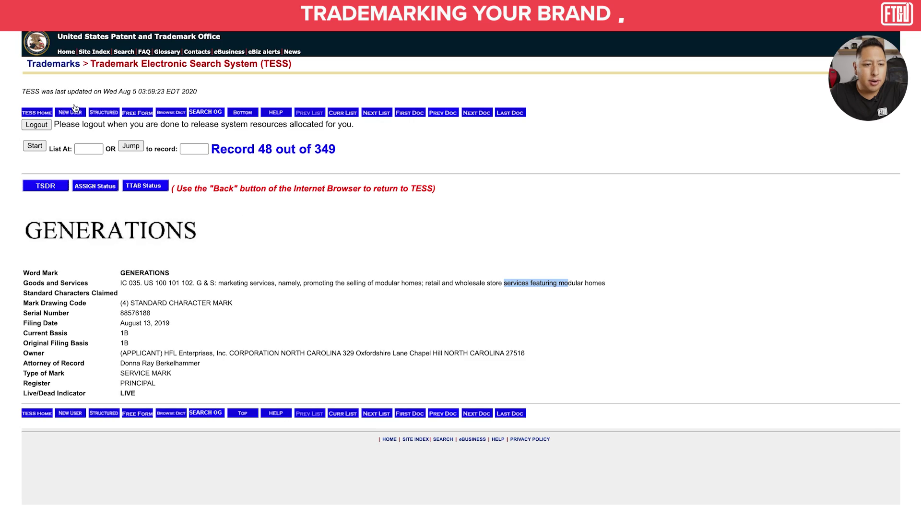
Go back to the results list and look through the other word marks containing "generations"
{"action": "key", "text": "alt+Left"}
{"action": "scroll", "coordinate": [249, 225], "scroll_direction": "down", "scroll_amount": 1}
{"action": "scroll", "coordinate": [249, 226], "scroll_direction": "down", "scroll_amount": 3}
{"action": "scroll", "coordinate": [233, 304], "scroll_direction": "down", "scroll_amount": 3}
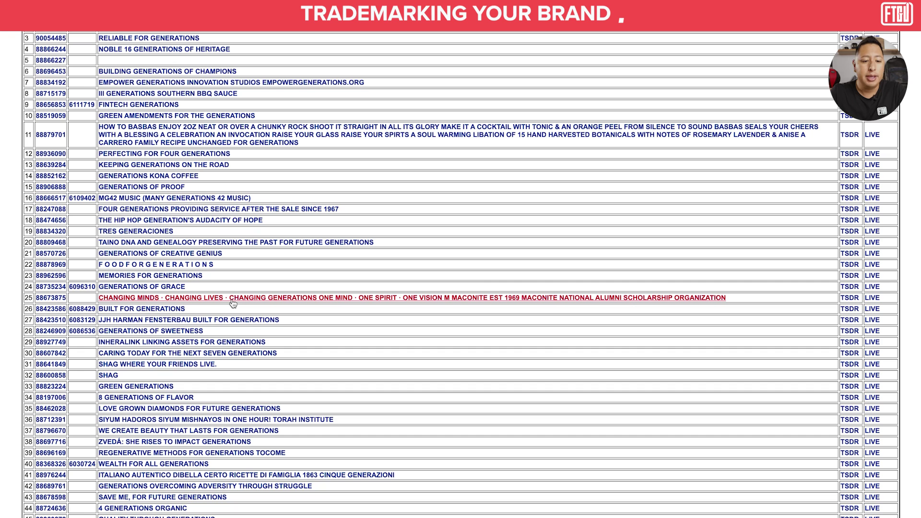
{"action": "scroll", "coordinate": [233, 303], "scroll_direction": "down", "scroll_amount": 5}
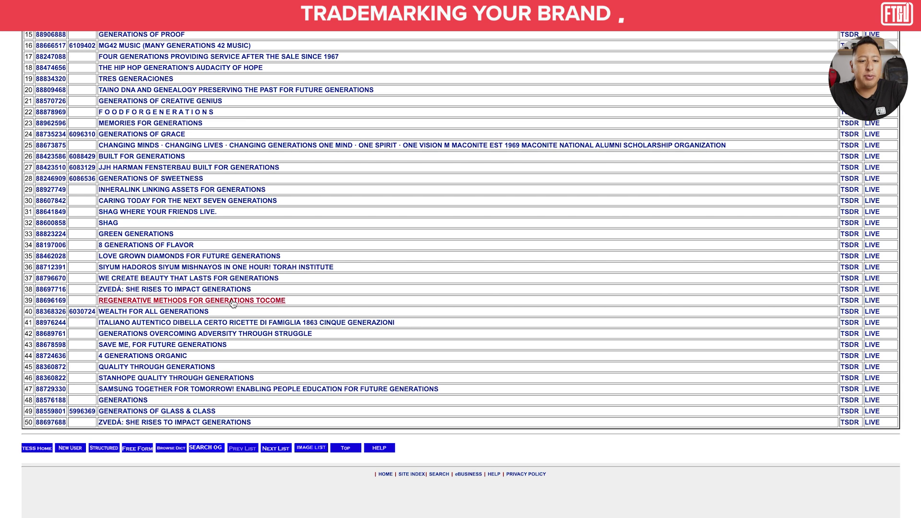
{"action": "scroll", "coordinate": [233, 367], "scroll_direction": "up", "scroll_amount": 8}
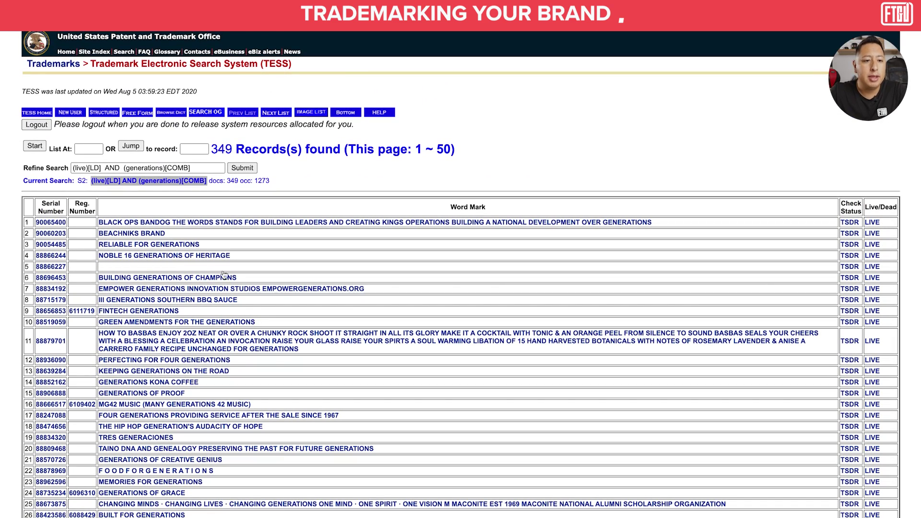
Open the structured word and/or design mark search and enter "generations" with the field Basic Index (combined MP+PM+MN)
{"action": "key", "text": "alt+Left"}
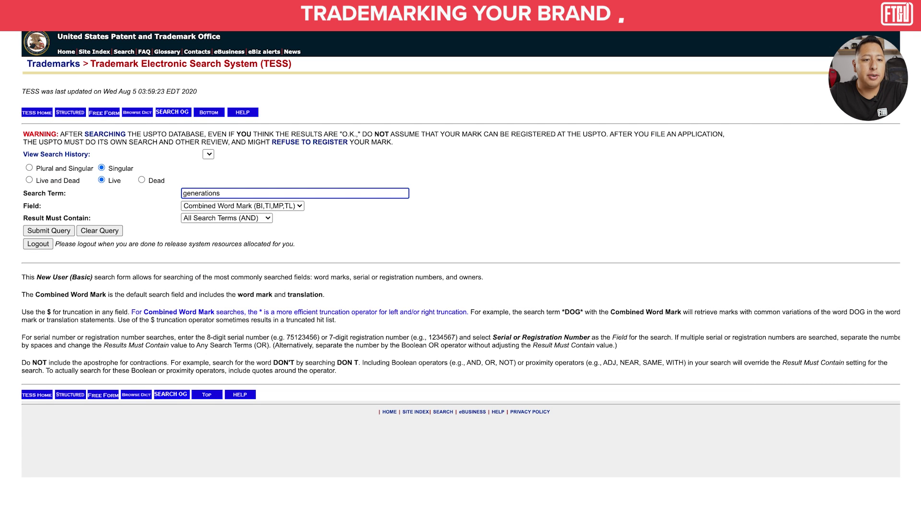
{"action": "key", "text": "alt+Left"}
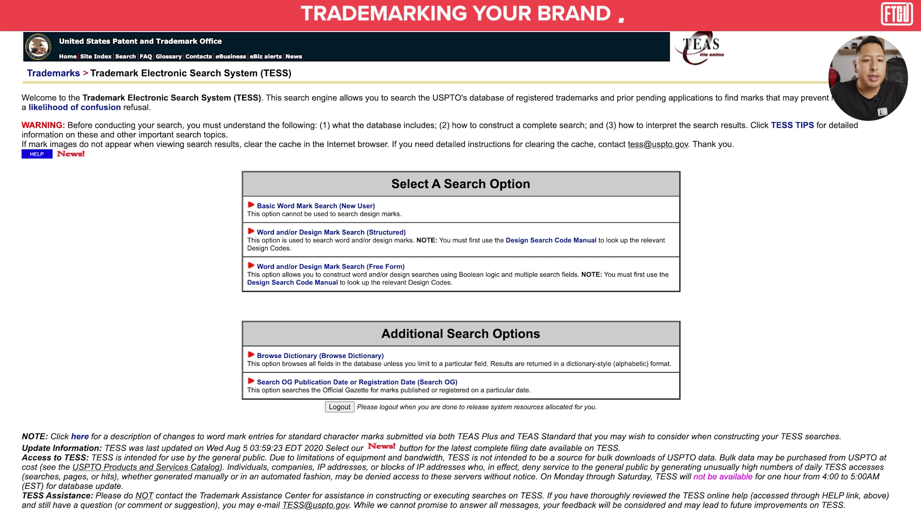
{"action": "left_click", "coordinate": [374, 234]}
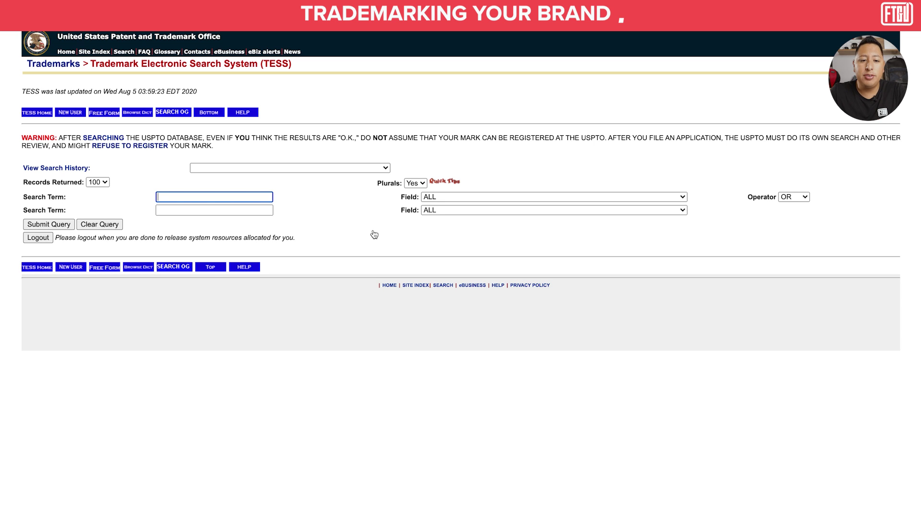
{"action": "type", "text": "generations"}
{"action": "left_click", "coordinate": [454, 198]}
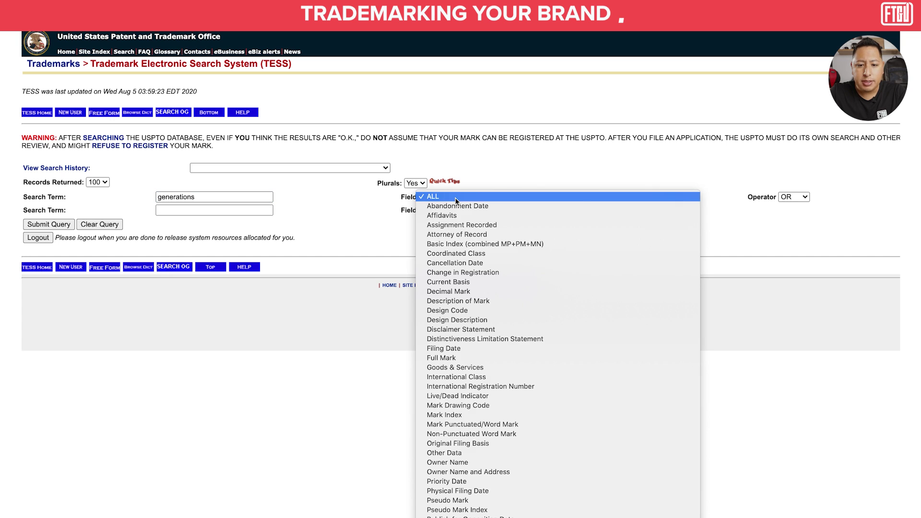
{"action": "left_click", "coordinate": [455, 243]}
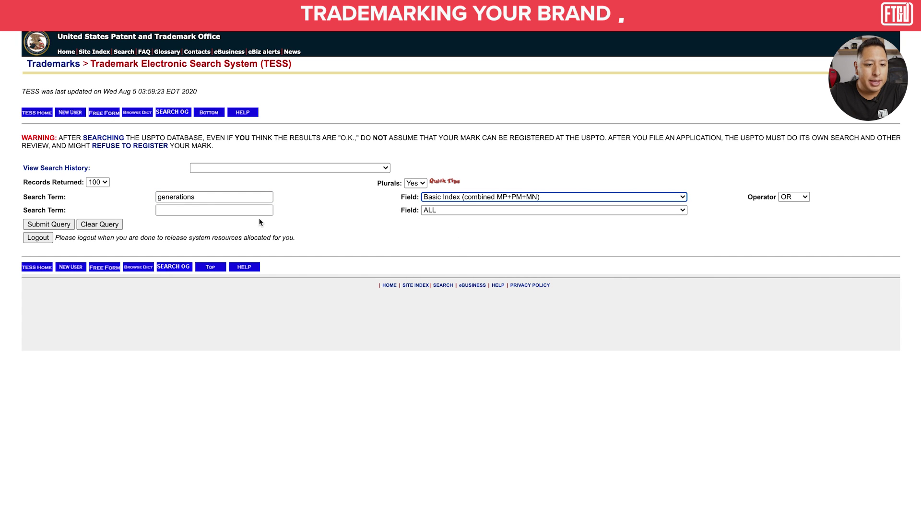
Enter "t-shirts" as the second search term with the field Goods & Services and submit the query
{"action": "left_click", "coordinate": [231, 209]}
{"action": "type", "text": "apparel"}
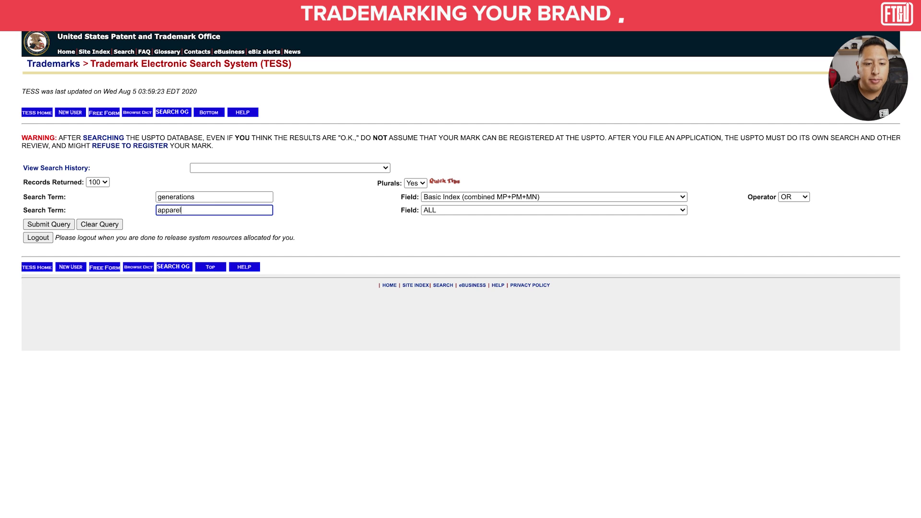
{"action": "left_click", "coordinate": [491, 214]}
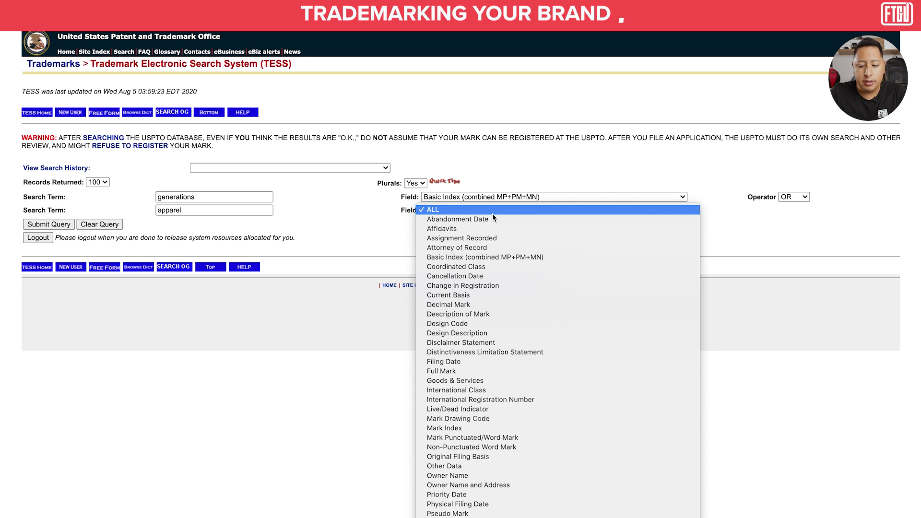
{"action": "left_click", "coordinate": [475, 380]}
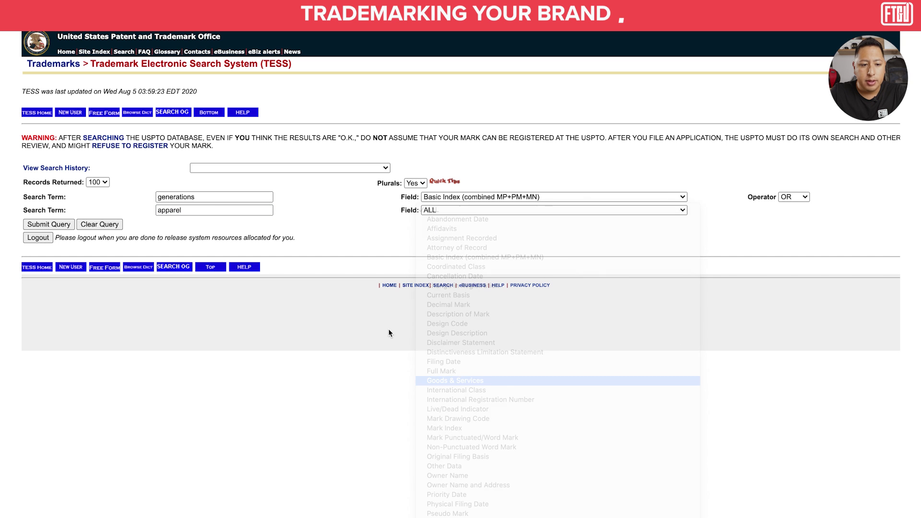
{"action": "double_click", "coordinate": [178, 209]}
{"action": "type", "text": "t"}
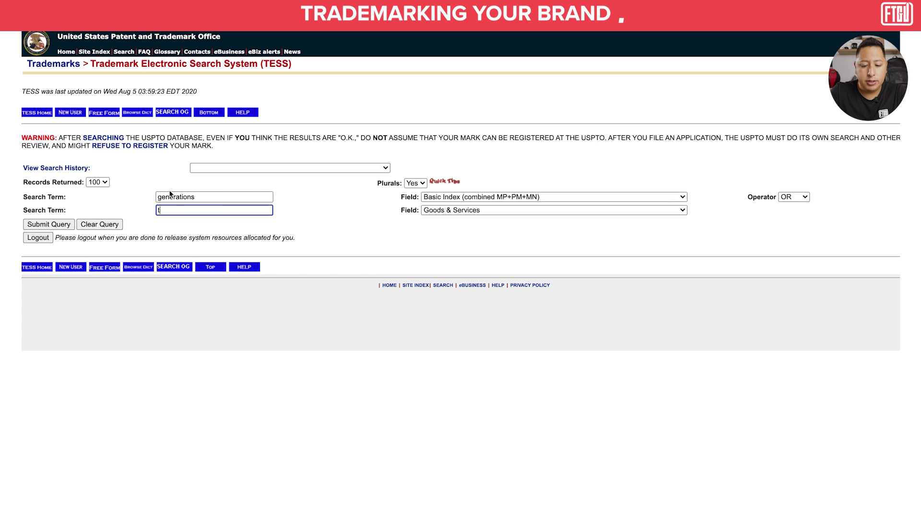
{"action": "type", "text": "-shirts"}
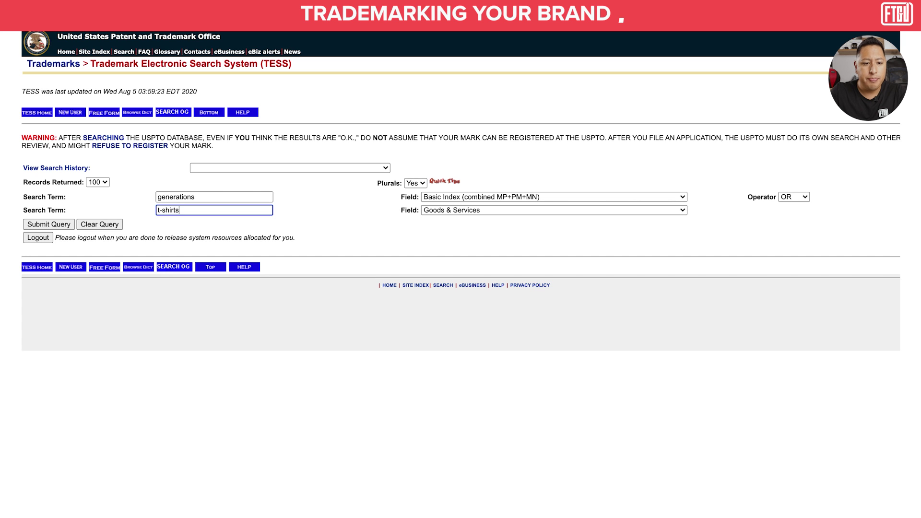
{"action": "left_click", "coordinate": [63, 226]}
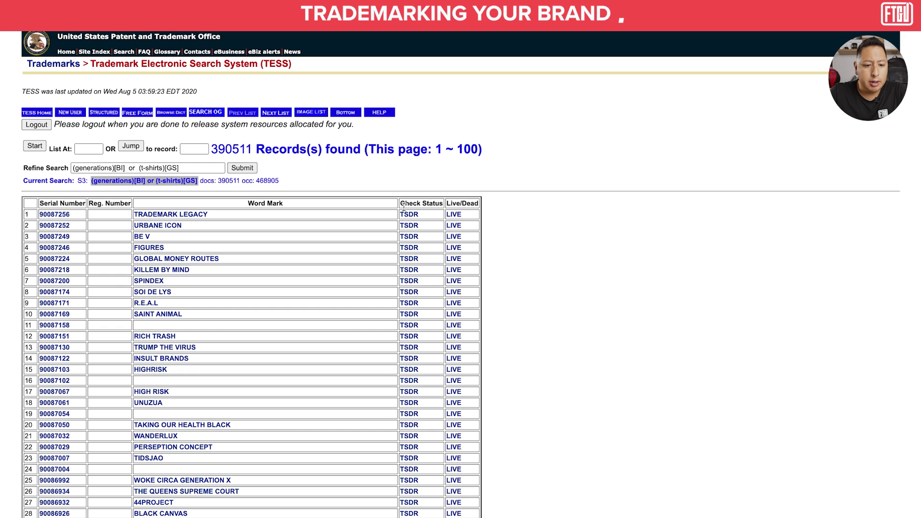
Return to the structured search form, set the operator to AND, resubmit the query and skim the matching marks
{"action": "key", "text": "alt+Left"}
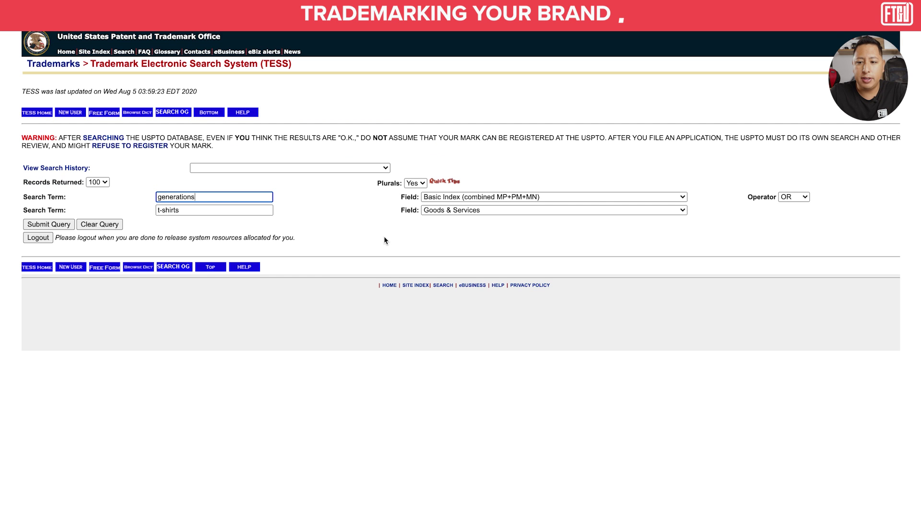
{"action": "left_click", "coordinate": [790, 199]}
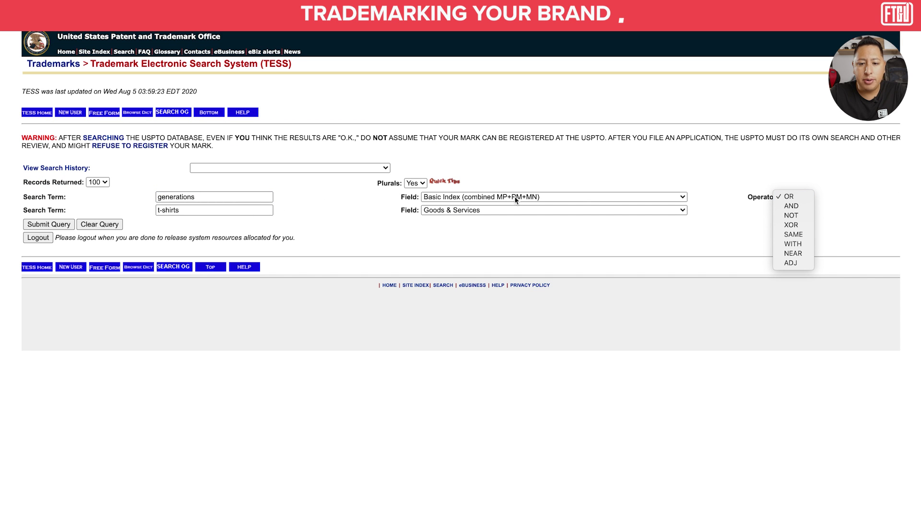
{"action": "left_click", "coordinate": [783, 205]}
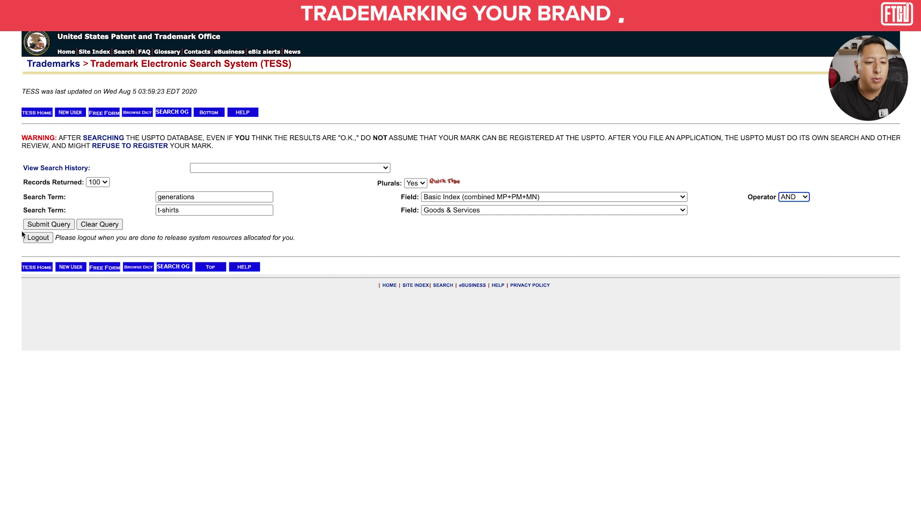
{"action": "left_click", "coordinate": [48, 224]}
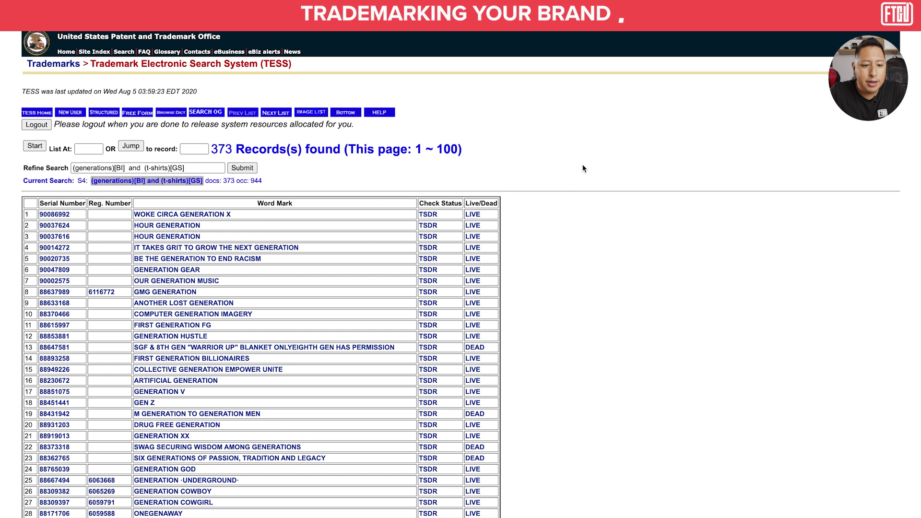
{"action": "scroll", "coordinate": [582, 165], "scroll_direction": "down", "scroll_amount": 1}
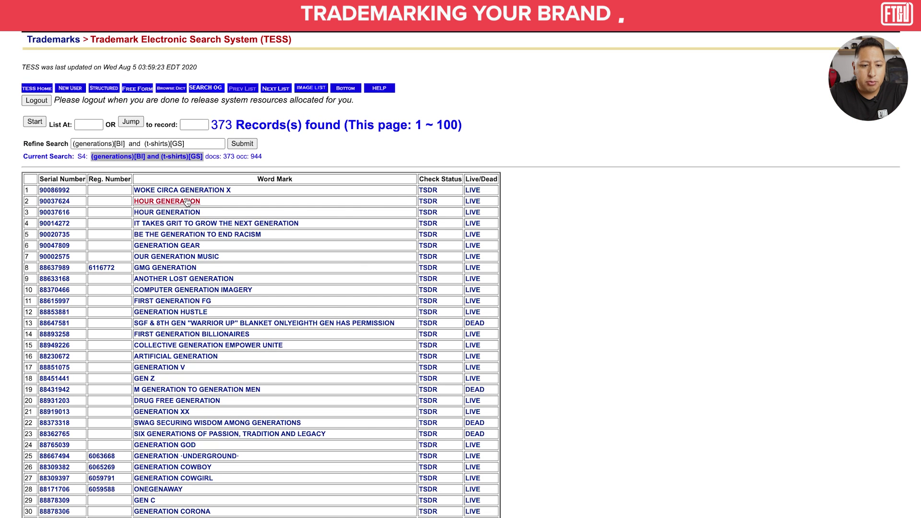
{"action": "scroll", "coordinate": [204, 226], "scroll_direction": "down", "scroll_amount": 6}
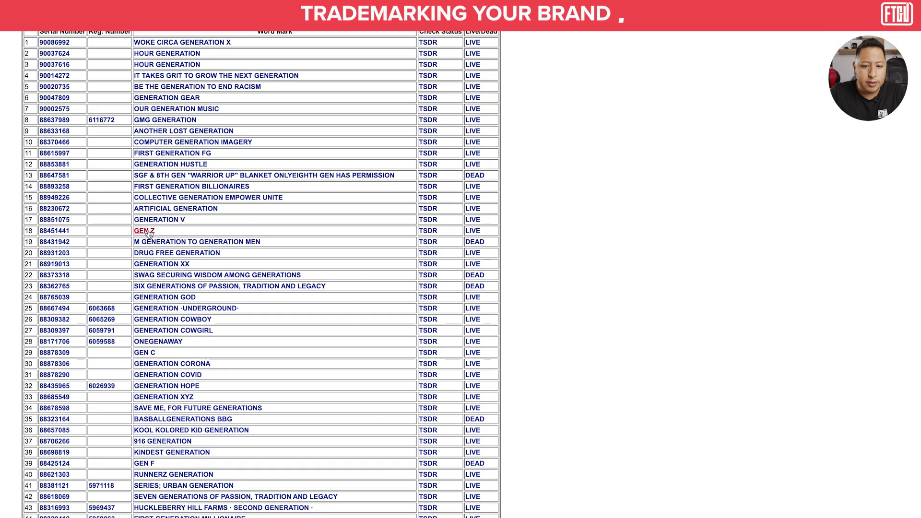
Review the list of matching marks and examine the goods and services in the HOUR GENERATION and GEN Z records
{"action": "scroll", "coordinate": [297, 234], "scroll_direction": "down", "scroll_amount": 14}
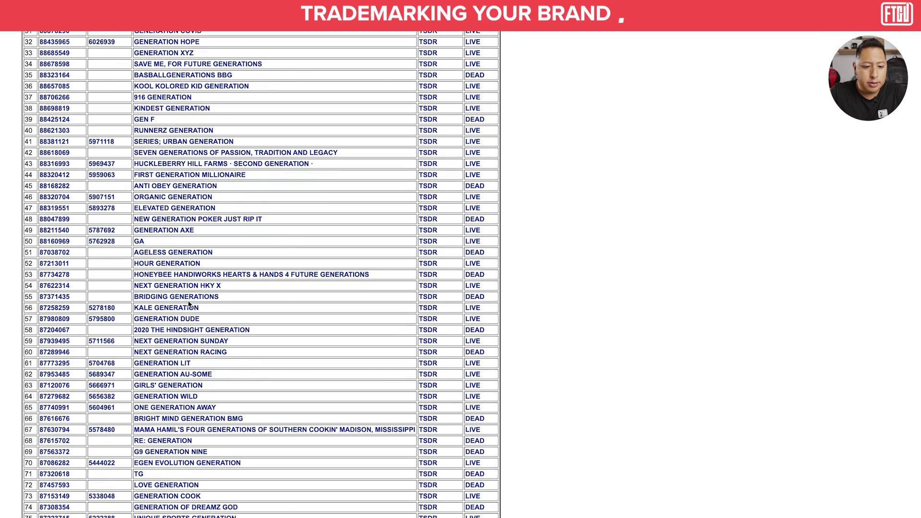
{"action": "scroll", "coordinate": [190, 307], "scroll_direction": "down", "scroll_amount": 6}
{"action": "scroll", "coordinate": [192, 375], "scroll_direction": "down", "scroll_amount": 10}
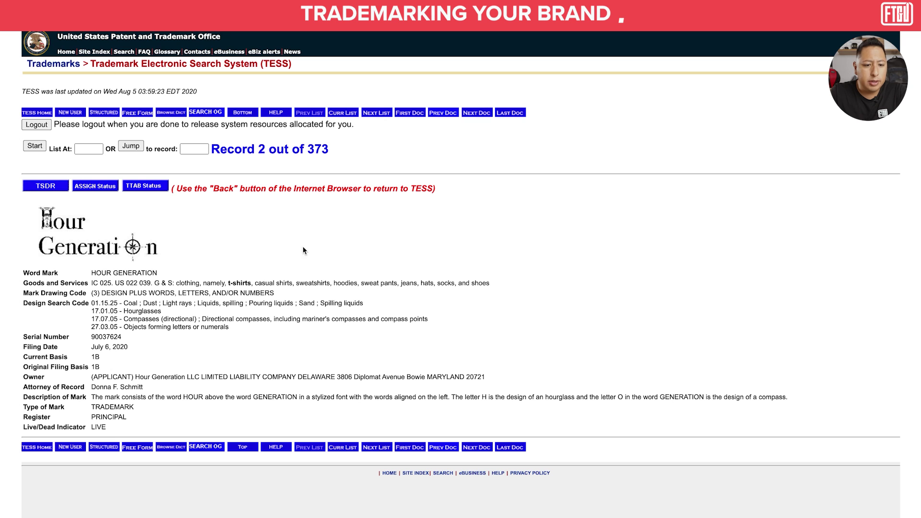
{"action": "left_click_drag", "start_coordinate": [225, 283], "coordinate": [260, 285]}
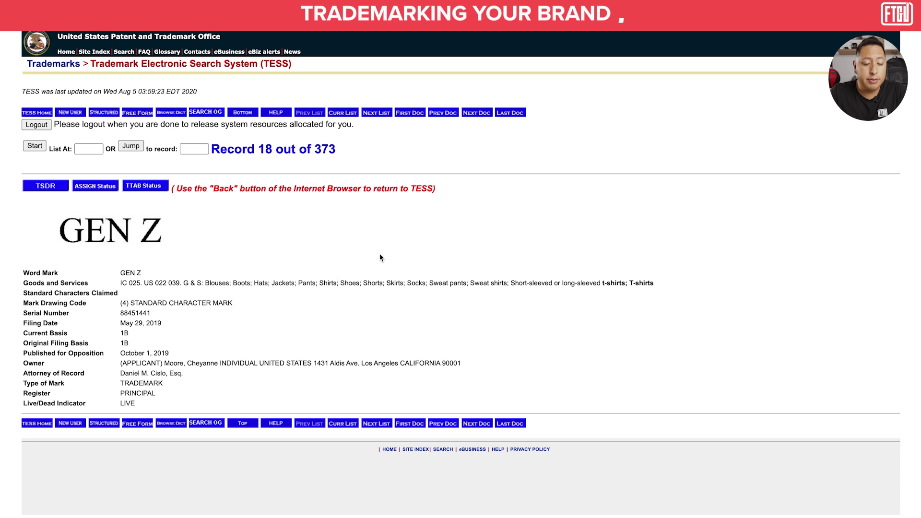
{"action": "left_click_drag", "start_coordinate": [286, 283], "coordinate": [481, 276]}
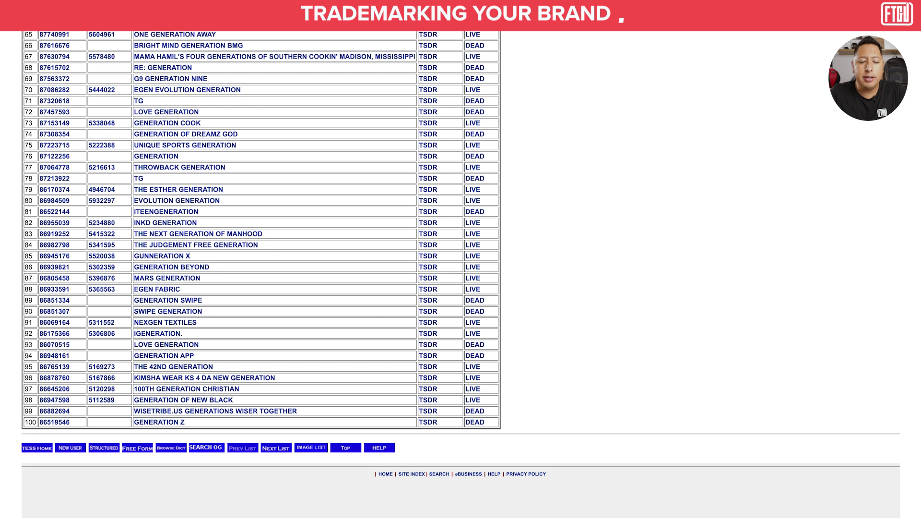
{"action": "scroll", "coordinate": [370, 281], "scroll_direction": "up", "scroll_amount": 15}
{"action": "scroll", "coordinate": [370, 282], "scroll_direction": "down", "scroll_amount": 1}
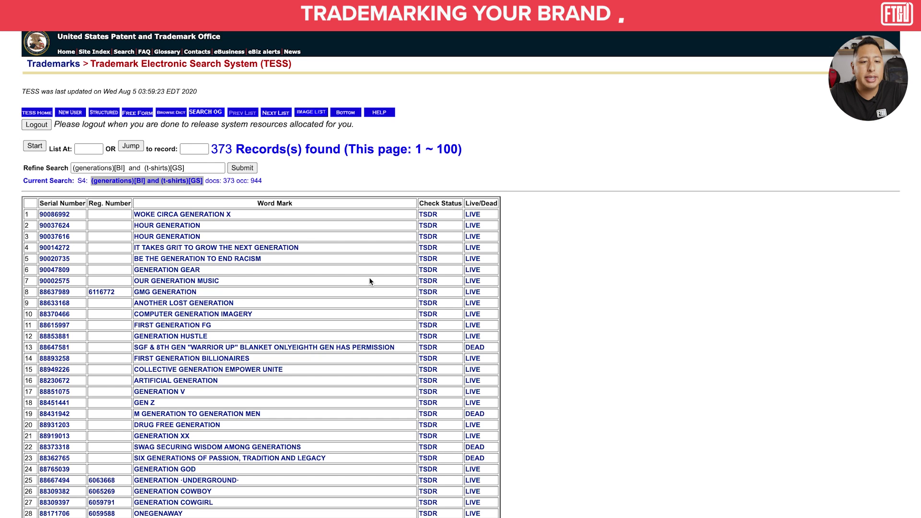
{"action": "left_click", "coordinate": [428, 237]}
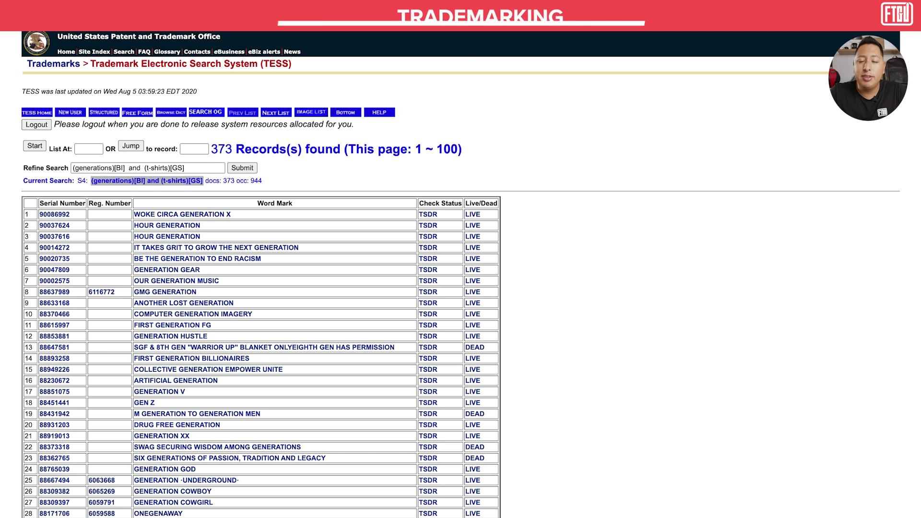
Search the web for "generation clothing" in a new browser tab and look through the results for existing brands
{"action": "key", "text": "super+t"}
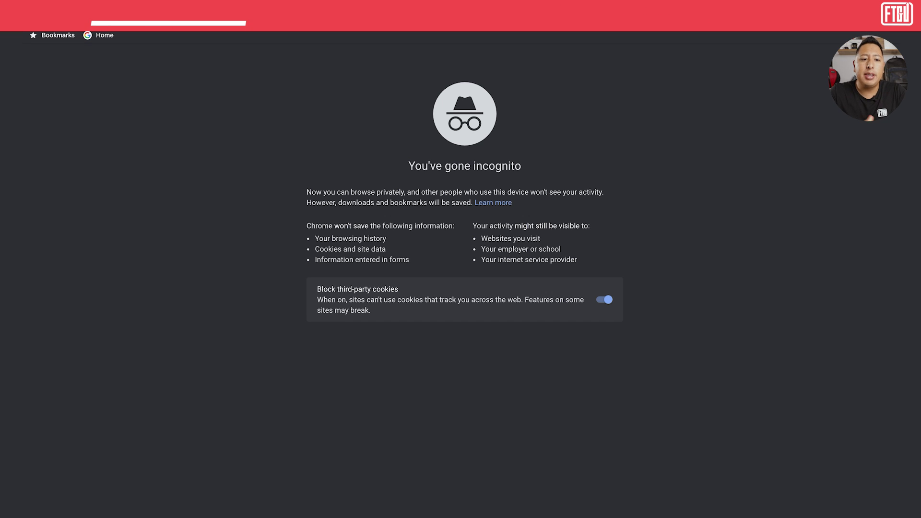
{"action": "type", "text": "generation"}
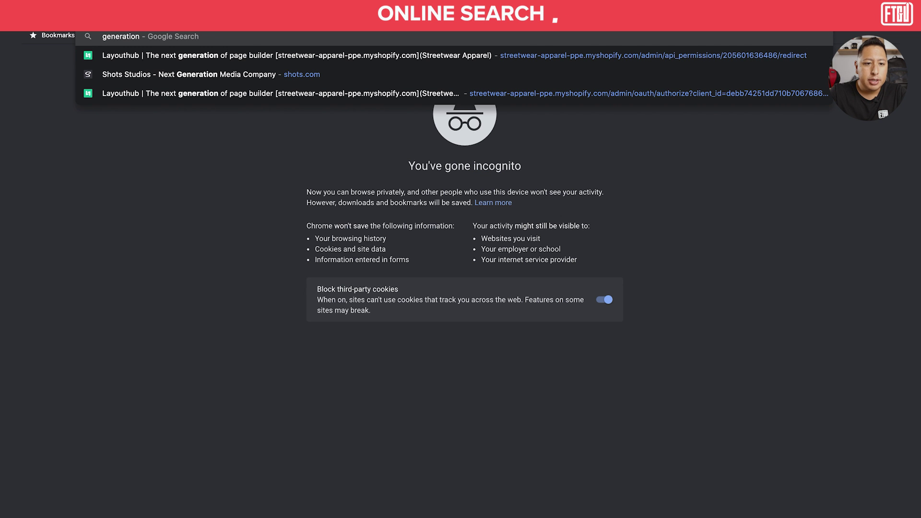
{"action": "type", "text": " clothing"}
{"action": "key", "text": "Return"}
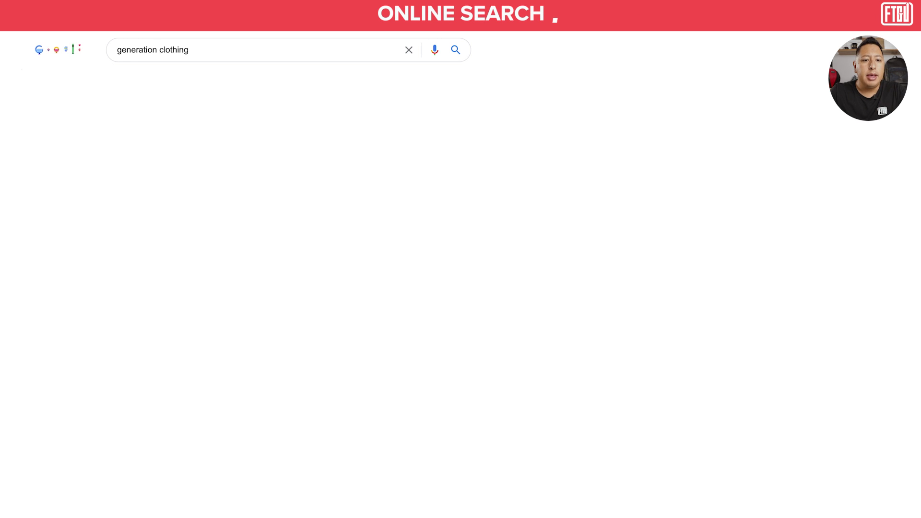
{"action": "scroll", "coordinate": [499, 140], "scroll_direction": "down", "scroll_amount": 2}
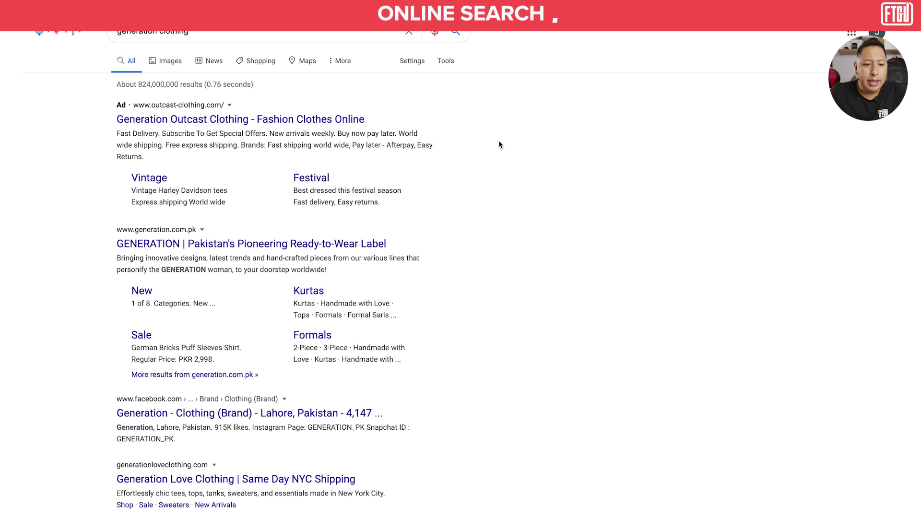
{"action": "scroll", "coordinate": [499, 144], "scroll_direction": "down", "scroll_amount": 3}
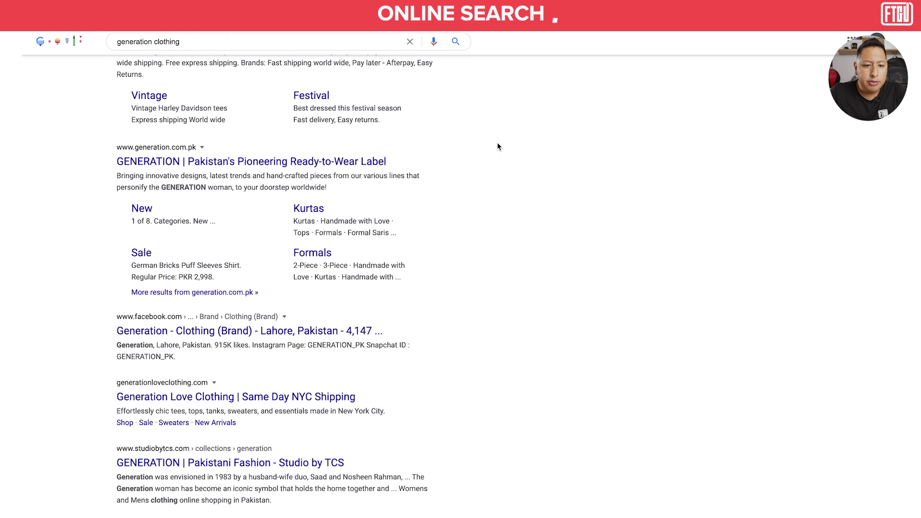
{"action": "scroll", "coordinate": [497, 147], "scroll_direction": "down", "scroll_amount": 2}
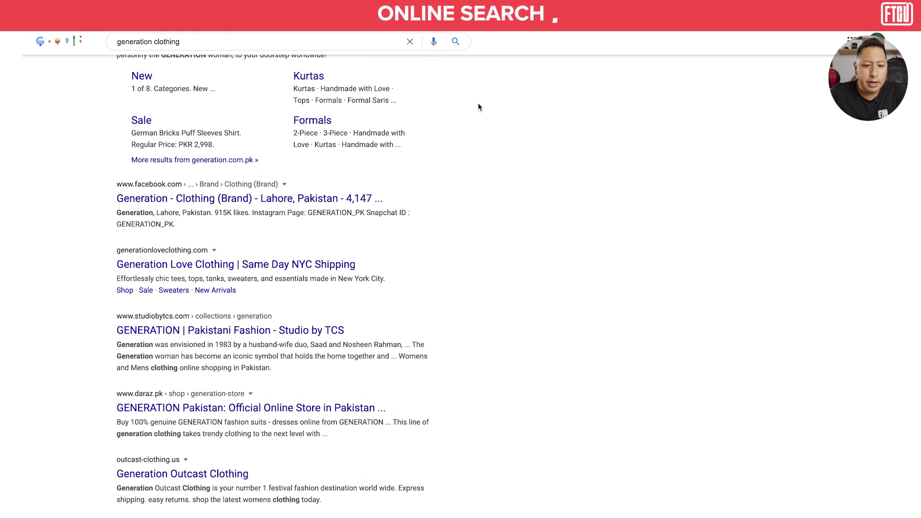
{"action": "scroll", "coordinate": [430, 229], "scroll_direction": "down", "scroll_amount": 4}
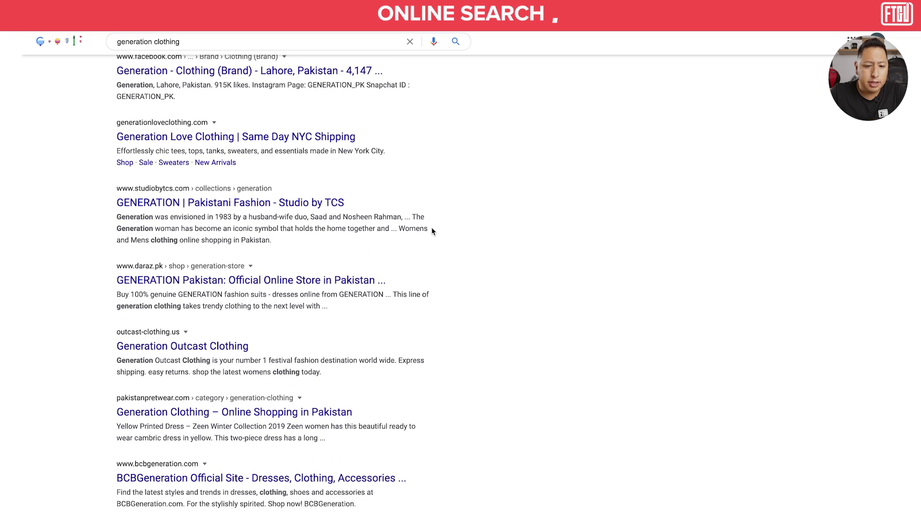
{"action": "scroll", "coordinate": [432, 231], "scroll_direction": "down", "scroll_amount": 2}
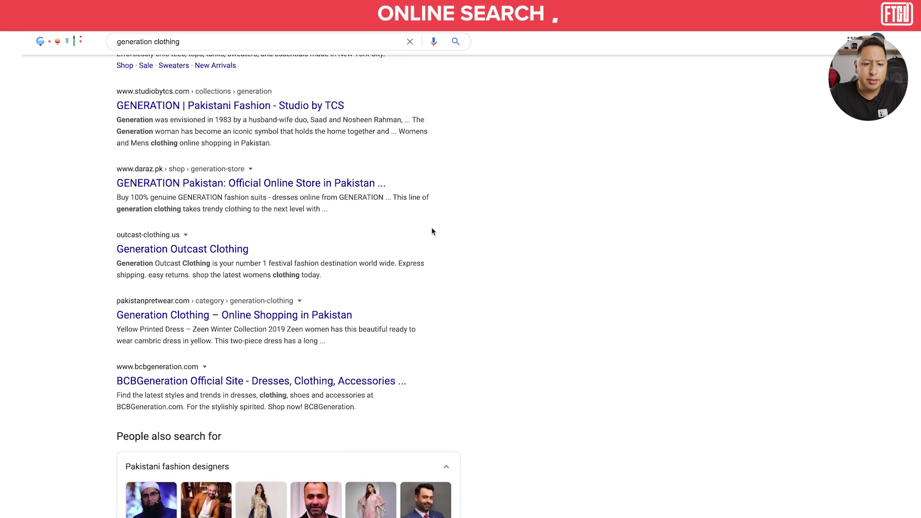
{"action": "scroll", "coordinate": [548, 227], "scroll_direction": "down", "scroll_amount": 4}
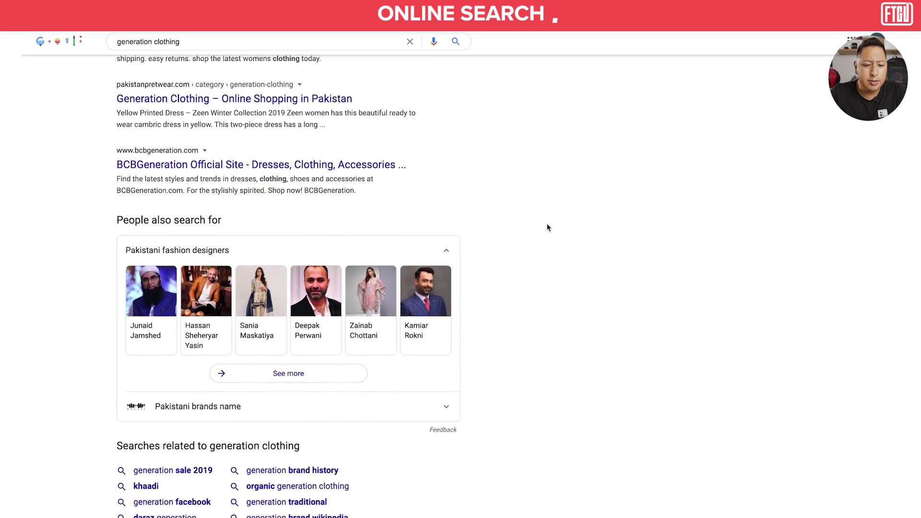
Refine the web search to "generation clothing brand" and look through the results
{"action": "scroll", "coordinate": [528, 201], "scroll_direction": "up", "scroll_amount": 15}
{"action": "double_click", "coordinate": [226, 52]}
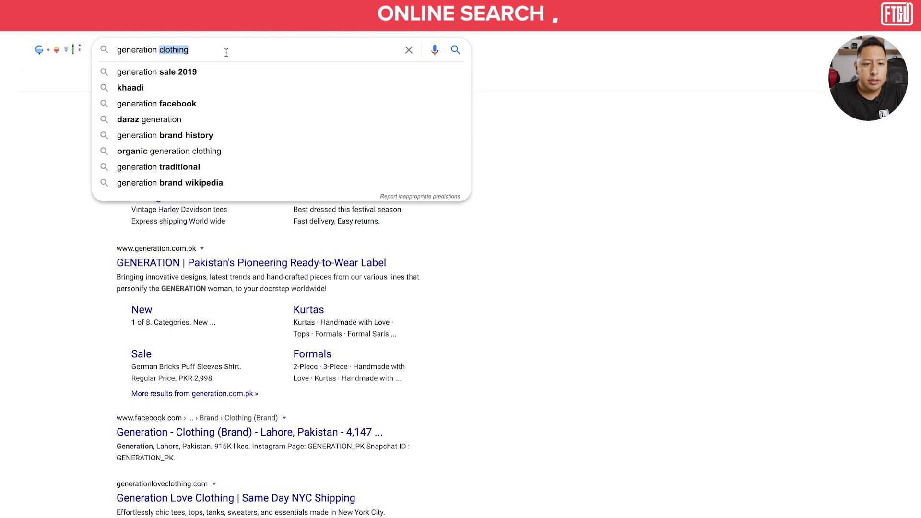
{"action": "type", "text": "clothing brand"}
{"action": "key", "text": "Return"}
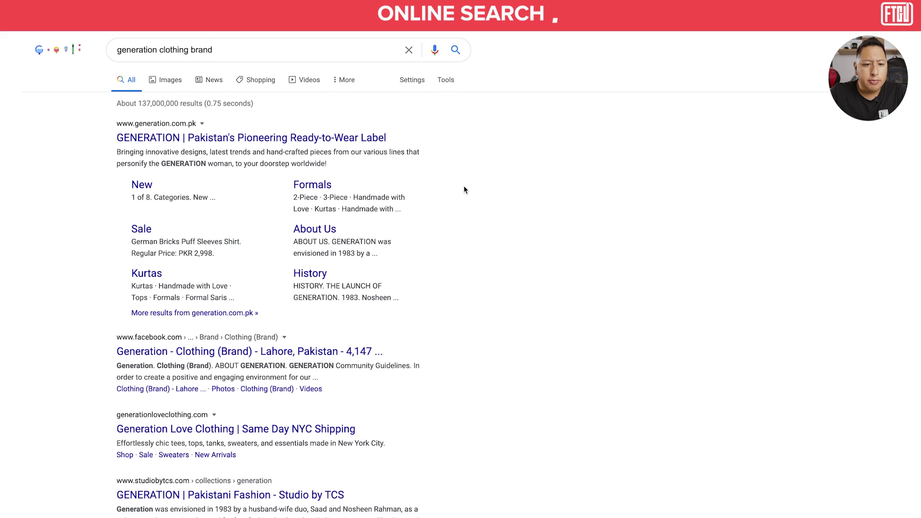
{"action": "scroll", "coordinate": [464, 190], "scroll_direction": "down", "scroll_amount": 3}
{"action": "scroll", "coordinate": [464, 190], "scroll_direction": "down", "scroll_amount": 5}
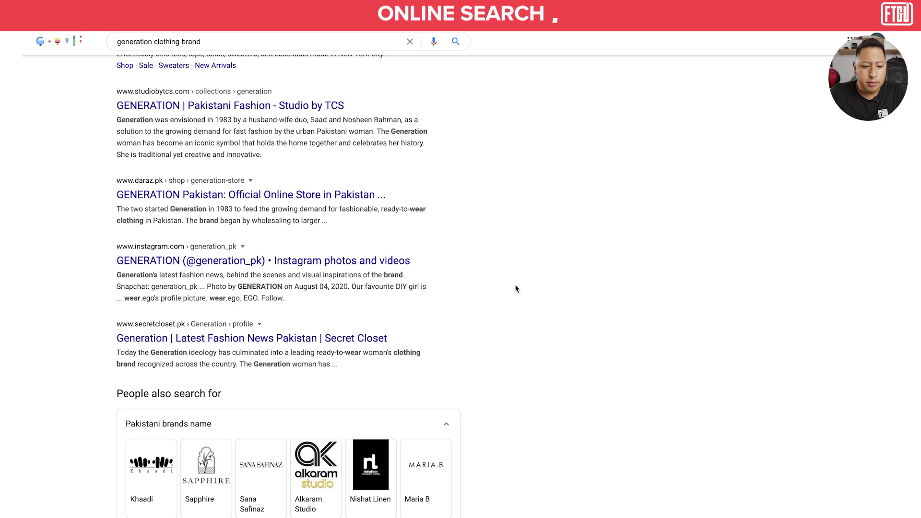
Open the generation_pk Instagram result and look through the brand's profile and posts, dismissing the login prompt
{"action": "scroll", "coordinate": [516, 287], "scroll_direction": "down", "scroll_amount": 5}
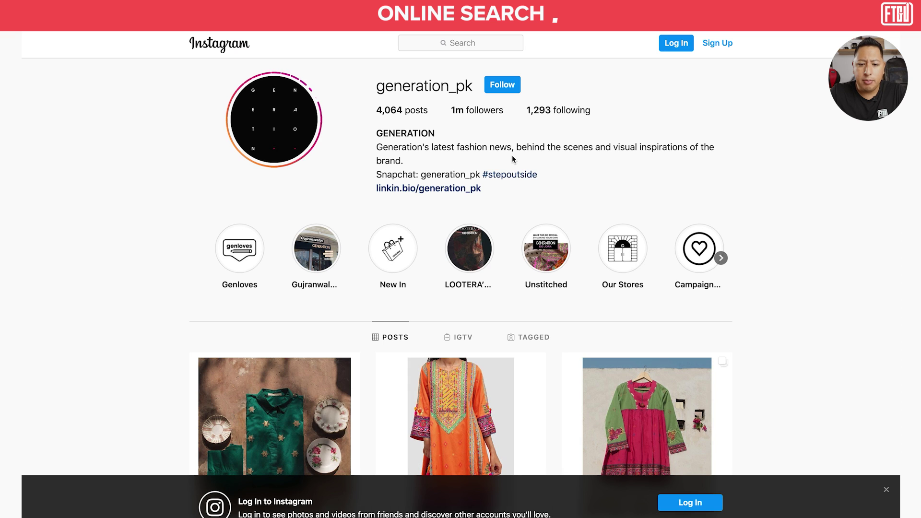
{"action": "scroll", "coordinate": [741, 197], "scroll_direction": "down", "scroll_amount": 3}
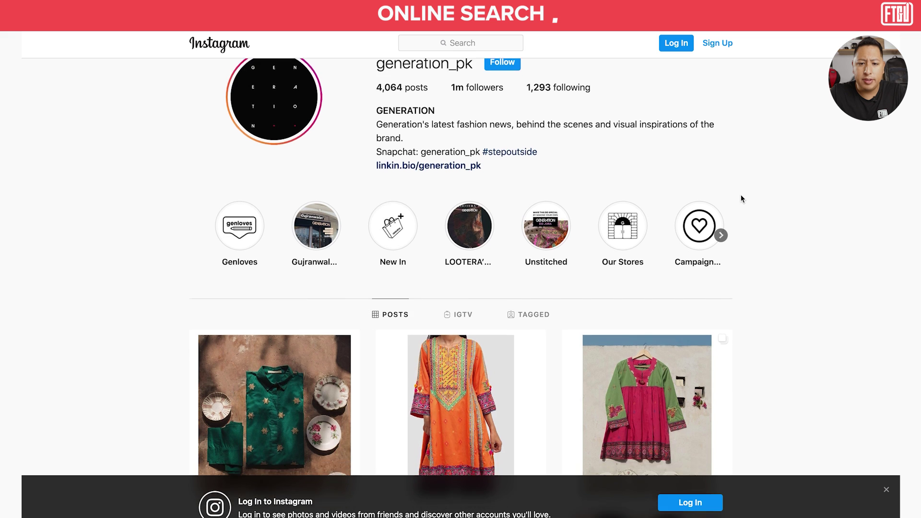
{"action": "scroll", "coordinate": [510, 265], "scroll_direction": "up", "scroll_amount": 3}
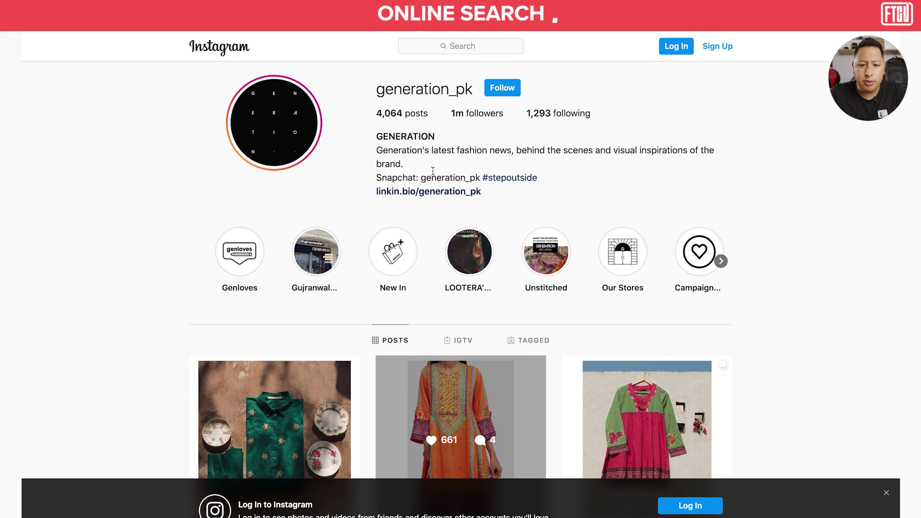
{"action": "left_click", "coordinate": [442, 42]}
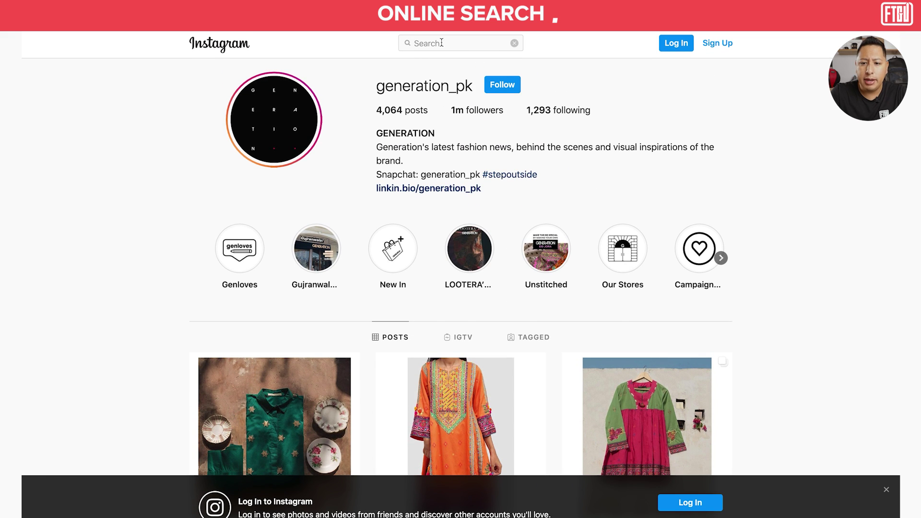
{"action": "scroll", "coordinate": [758, 263], "scroll_direction": "down", "scroll_amount": 15}
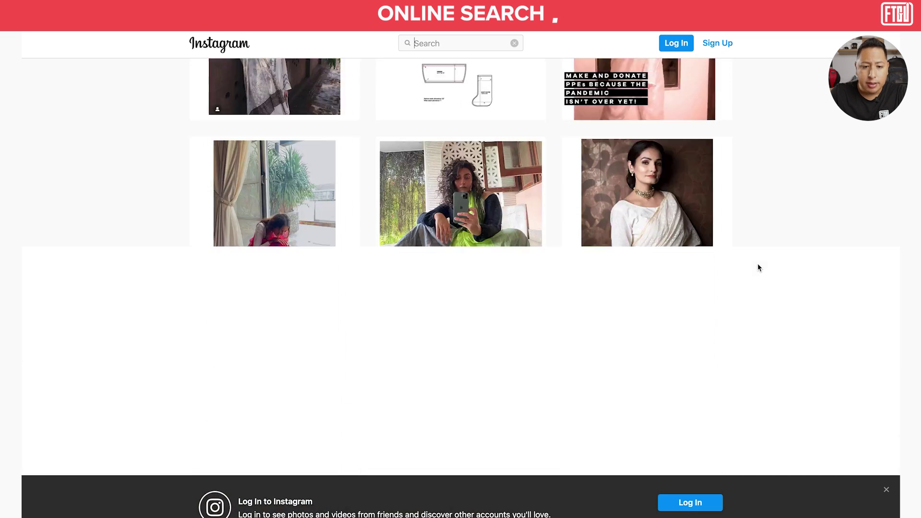
{"action": "left_click", "coordinate": [645, 196]}
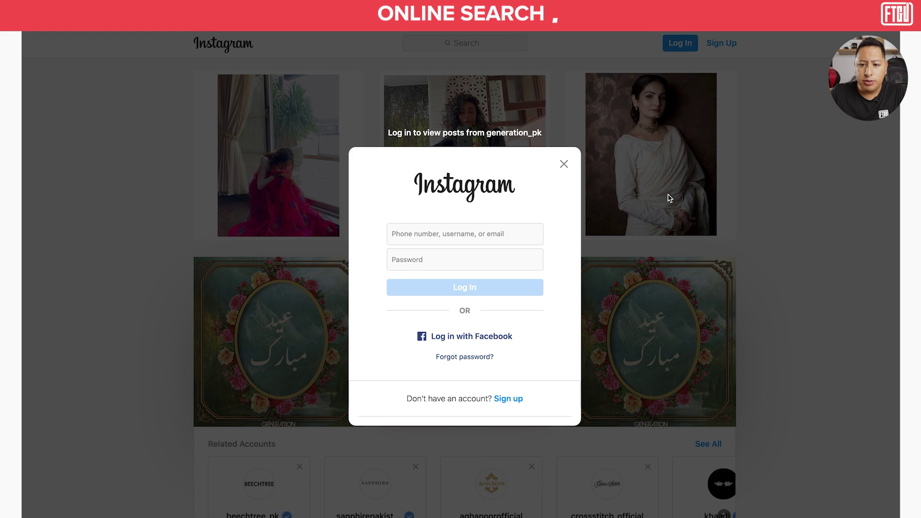
{"action": "left_click", "coordinate": [702, 158]}
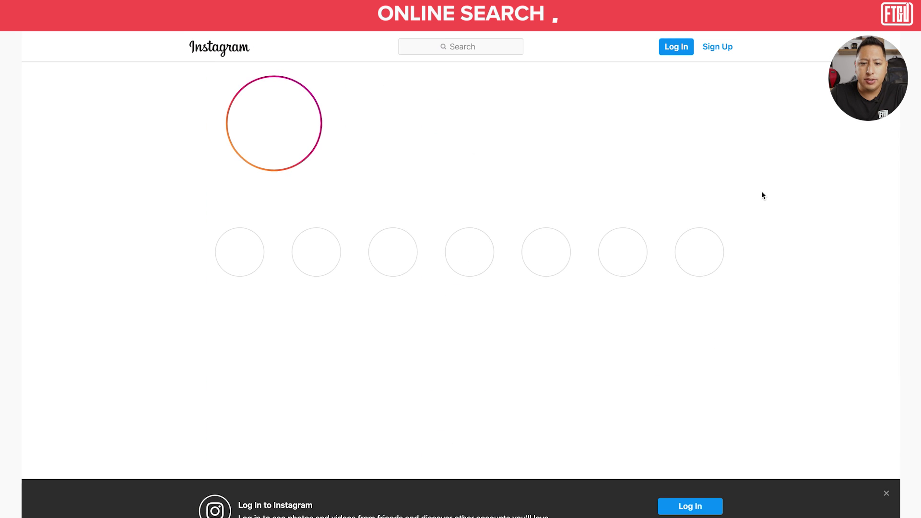
Search Instagram for "generation clothing brand" to check for accounts using the name
{"action": "left_click", "coordinate": [492, 50]}
{"action": "type", "text": "generation"}
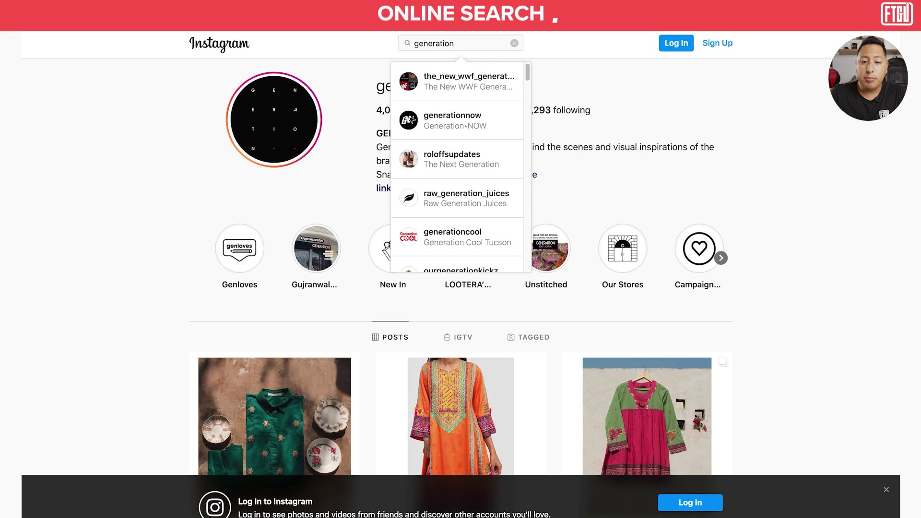
{"action": "type", "text": " clothi"}
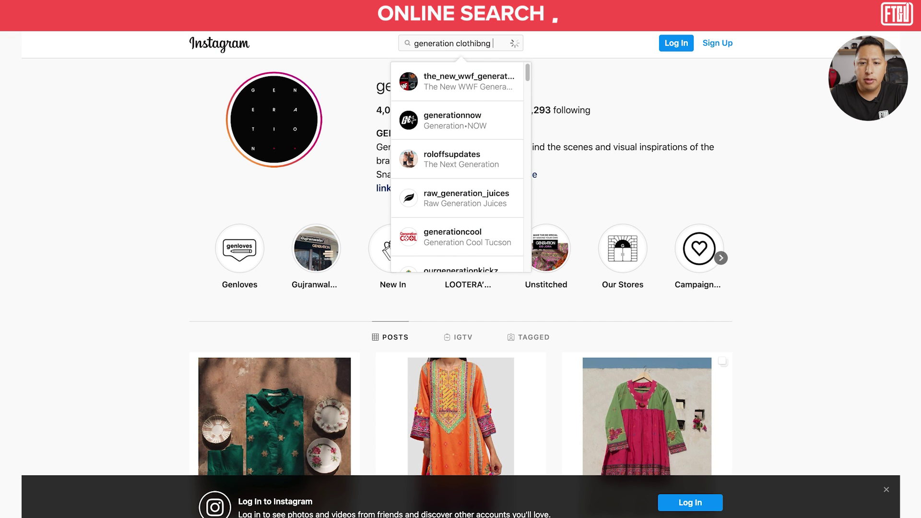
{"action": "type", "text": "ng brand"}
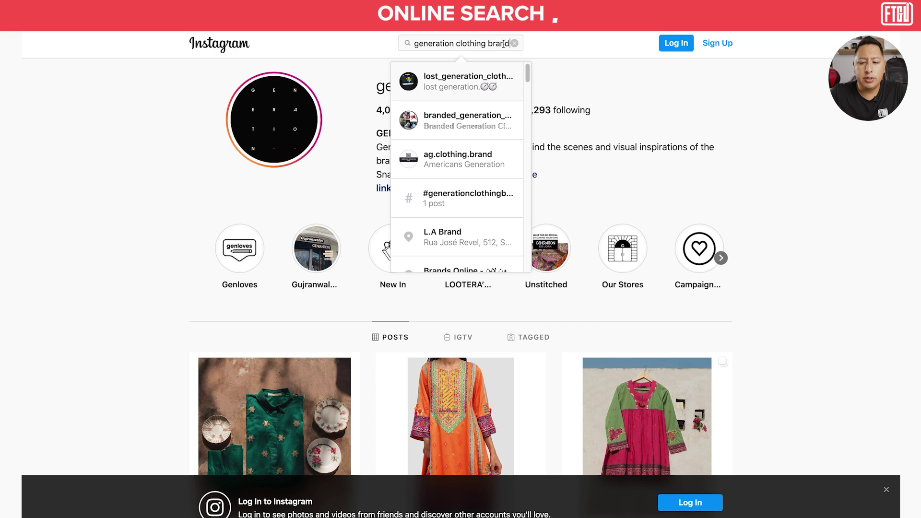
{"action": "key", "text": "Return"}
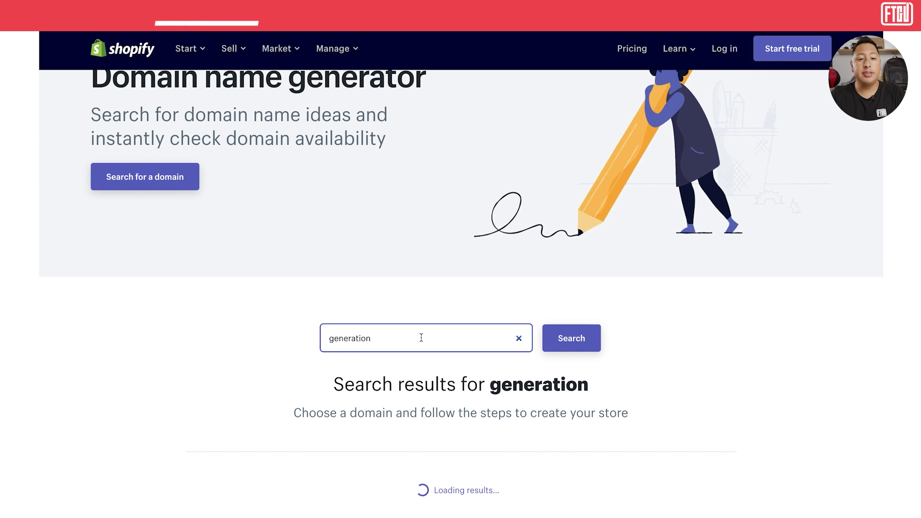
Search for "generation" in the Shopify domain name generator and review the availability of the listed domain names
{"action": "scroll", "coordinate": [422, 337], "scroll_direction": "up", "scroll_amount": 1}
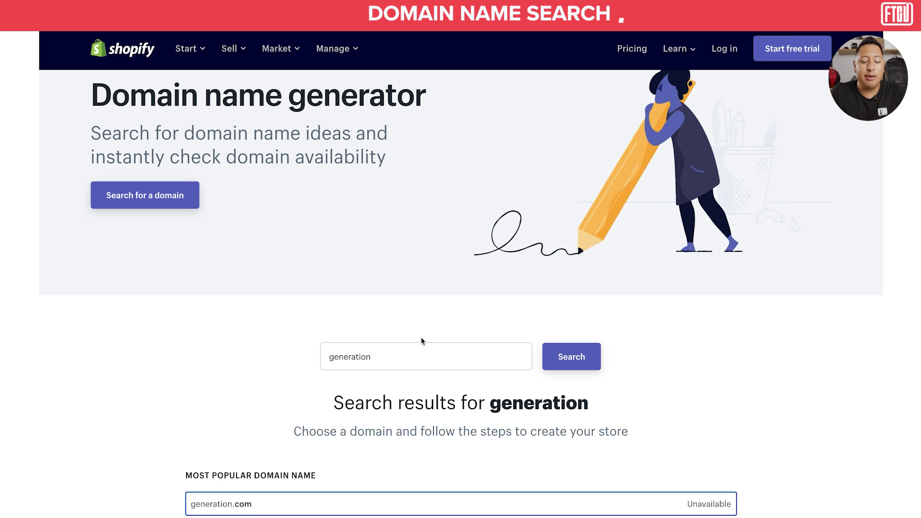
{"action": "scroll", "coordinate": [438, 336], "scroll_direction": "down", "scroll_amount": 1}
{"action": "left_click", "coordinate": [405, 340]}
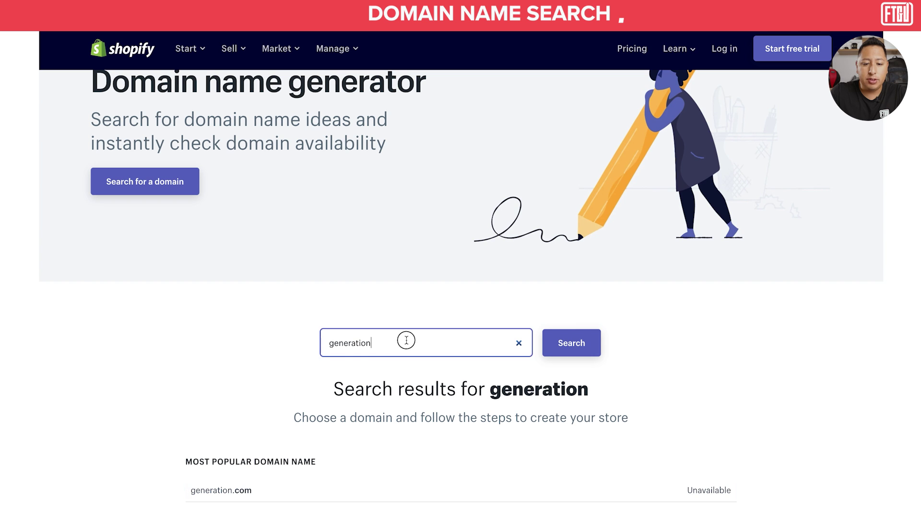
{"action": "left_click", "coordinate": [553, 343]}
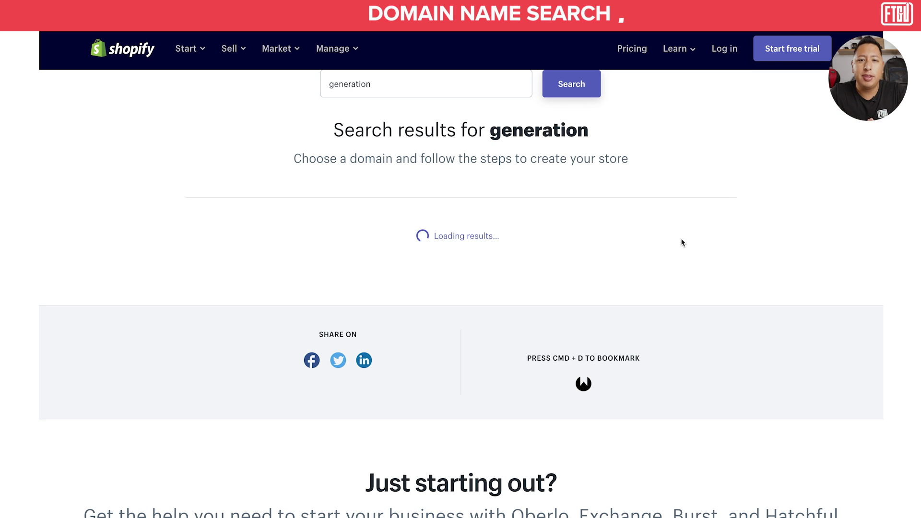
{"action": "scroll", "coordinate": [619, 206], "scroll_direction": "down", "scroll_amount": 2}
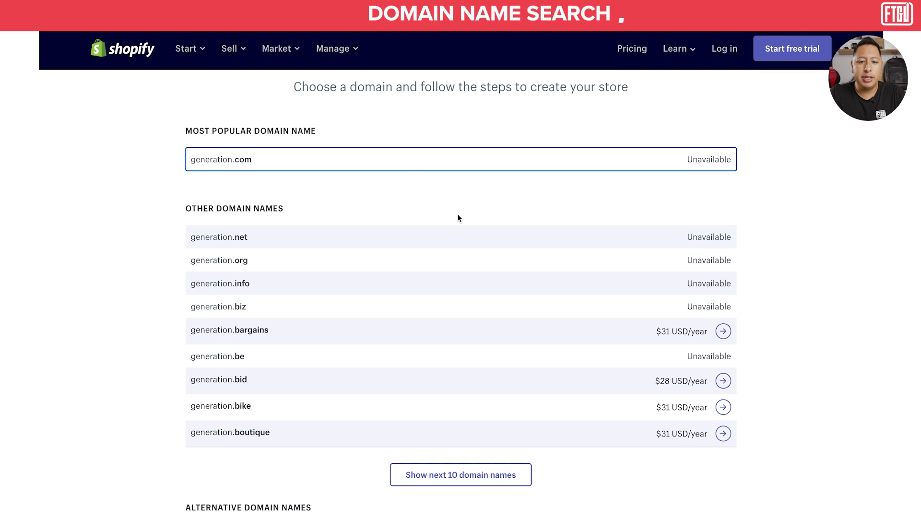
{"action": "scroll", "coordinate": [429, 164], "scroll_direction": "up", "scroll_amount": 1}
{"action": "scroll", "coordinate": [429, 165], "scroll_direction": "up", "scroll_amount": 6}
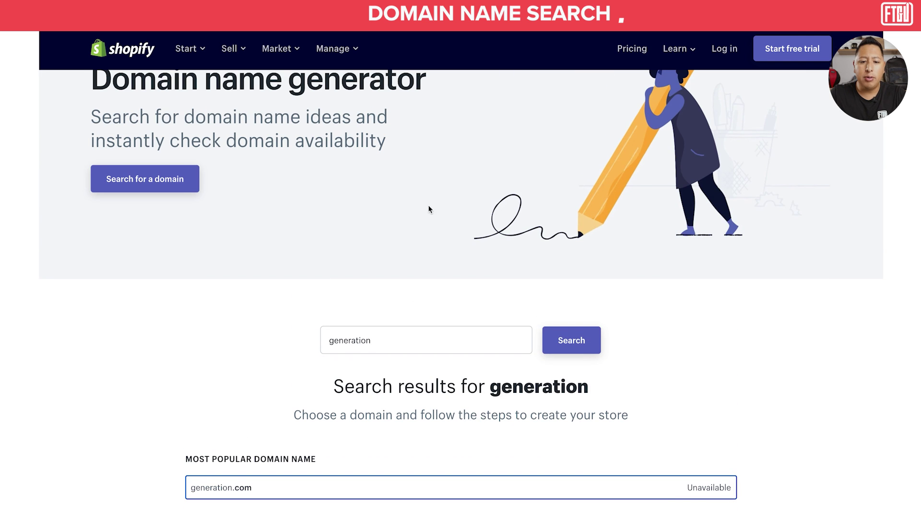
{"action": "left_click", "coordinate": [398, 342]}
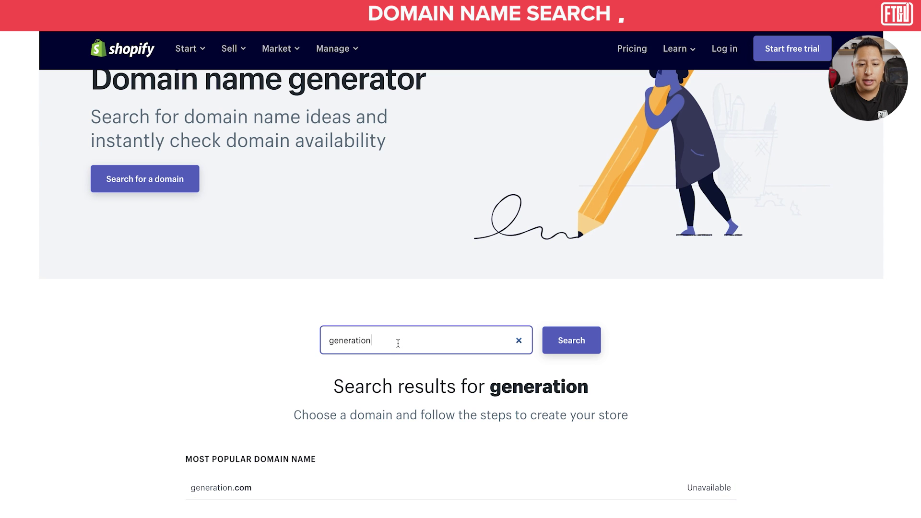
{"action": "type", "text": "c"}
{"action": "key", "text": "BackSpace"}
{"action": "type", "text": "apparelbran"}
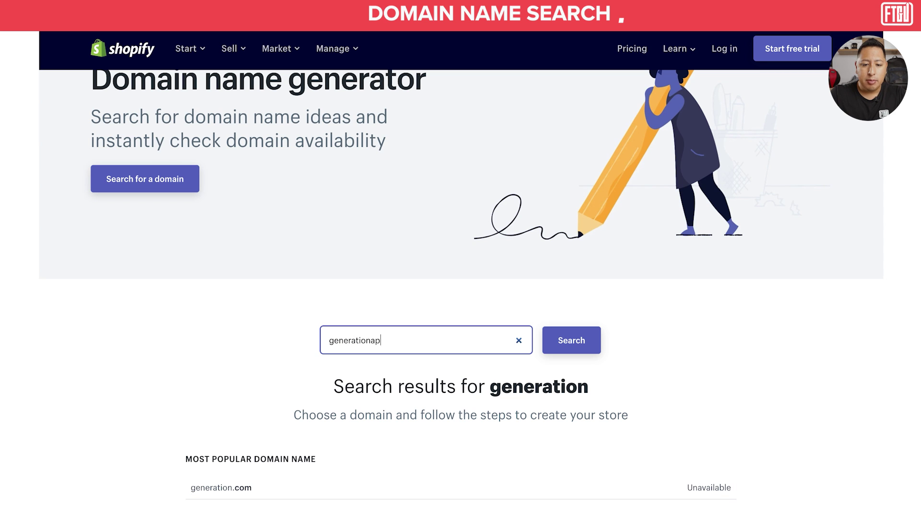
{"action": "key", "text": "BackSpace"}
{"action": "key", "text": "BackSpace"}
{"action": "key", "text": "BackSpace"}
{"action": "key", "text": "BackSpace"}
{"action": "key", "text": "BackSpace"}
{"action": "key", "text": "BackSpace"}
{"action": "key", "text": "BackSpace"}
{"action": "key", "text": "BackSpace"}
{"action": "key", "text": "BackSpace"}
{"action": "key", "text": "BackSpace"}
{"action": "key", "text": "BackSpace"}
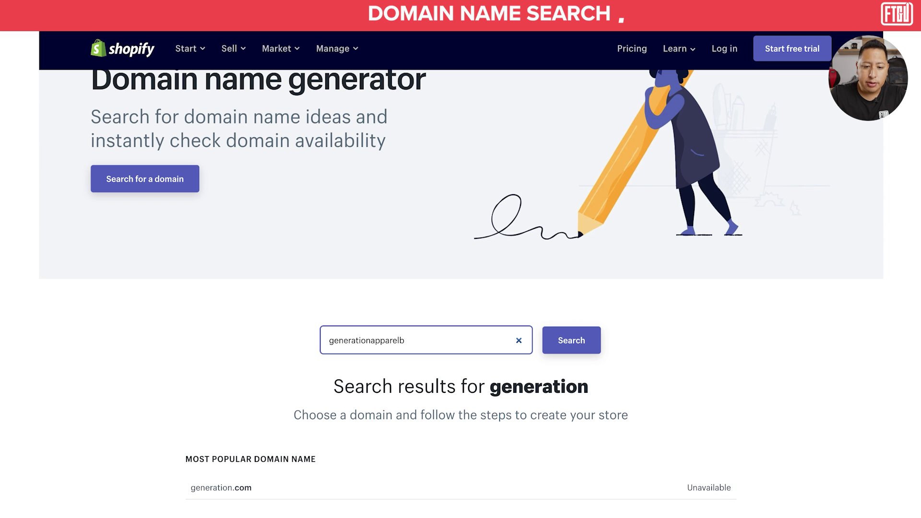
Search the domain name generator for "generationclothingco"
{"action": "type", "text": "clothingco"}
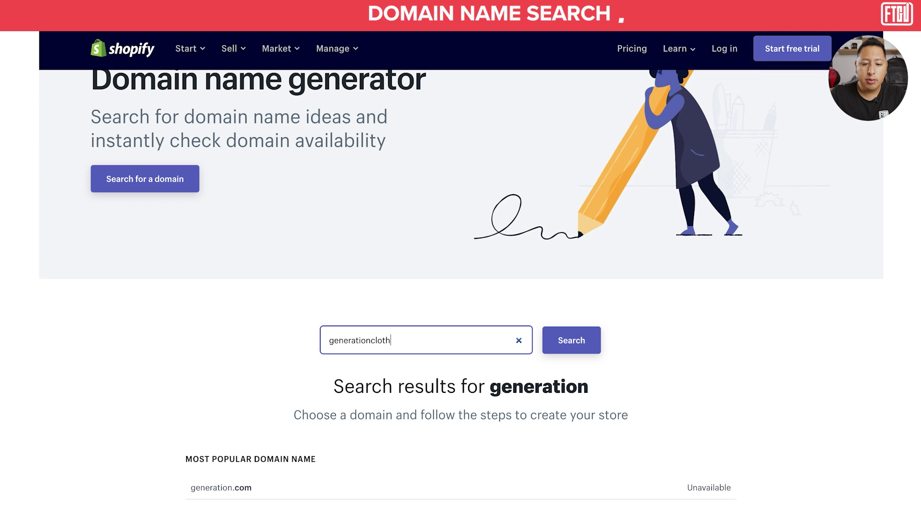
{"action": "key", "text": "Return"}
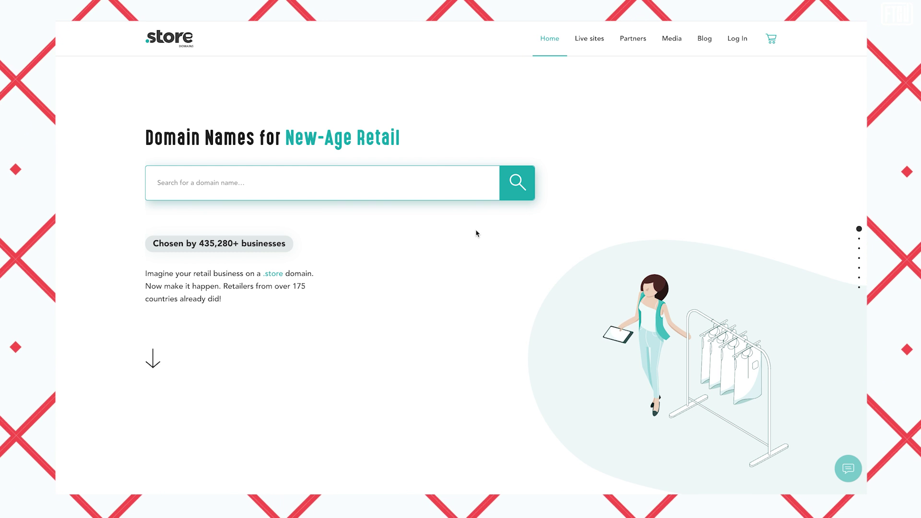
Look through the .store website's example sites for artists, sports and SMB, the reasons to choose .store, and the gallery of existing stores
{"action": "scroll", "coordinate": [478, 234], "scroll_direction": "down", "scroll_amount": 6}
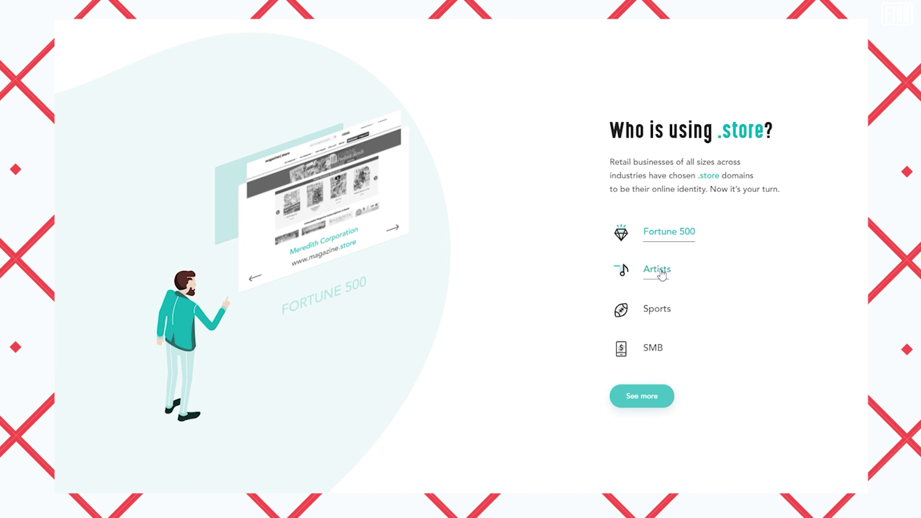
{"action": "left_click", "coordinate": [661, 275]}
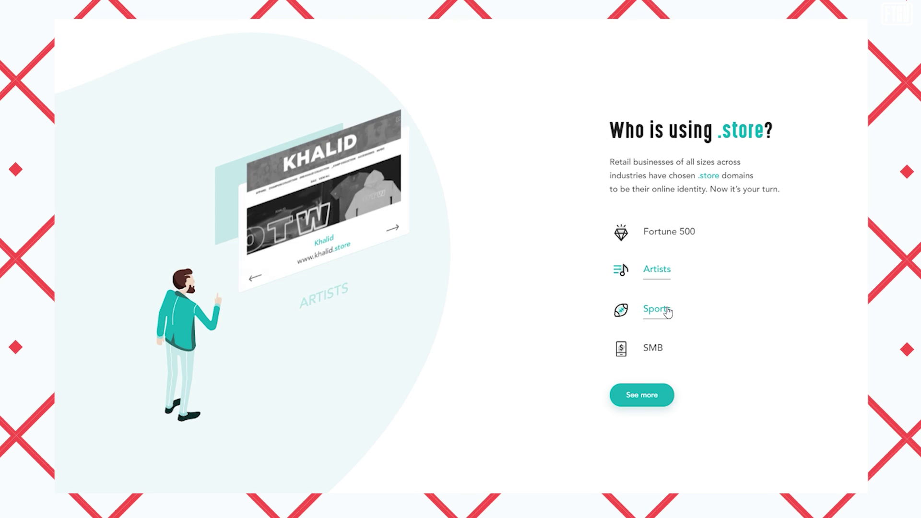
{"action": "left_click", "coordinate": [668, 313]}
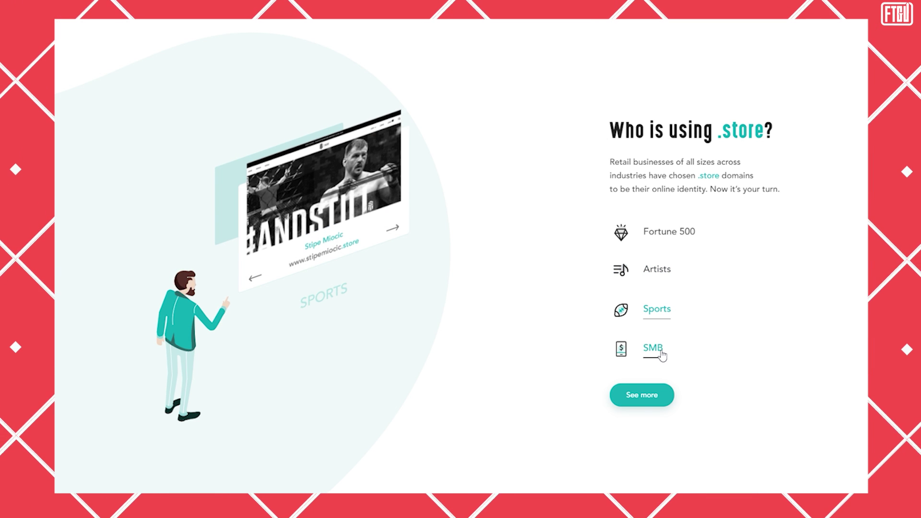
{"action": "left_click", "coordinate": [661, 354]}
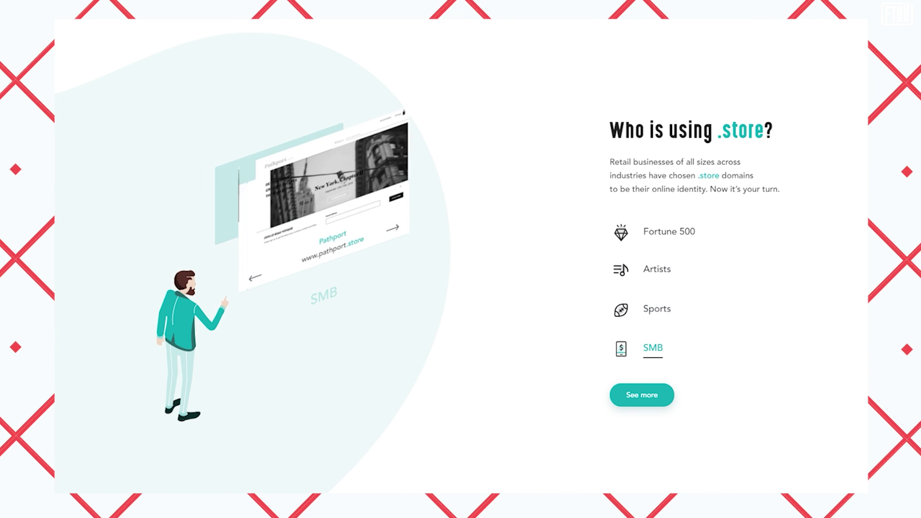
{"action": "scroll", "coordinate": [460, 259], "scroll_direction": "down", "scroll_amount": 3}
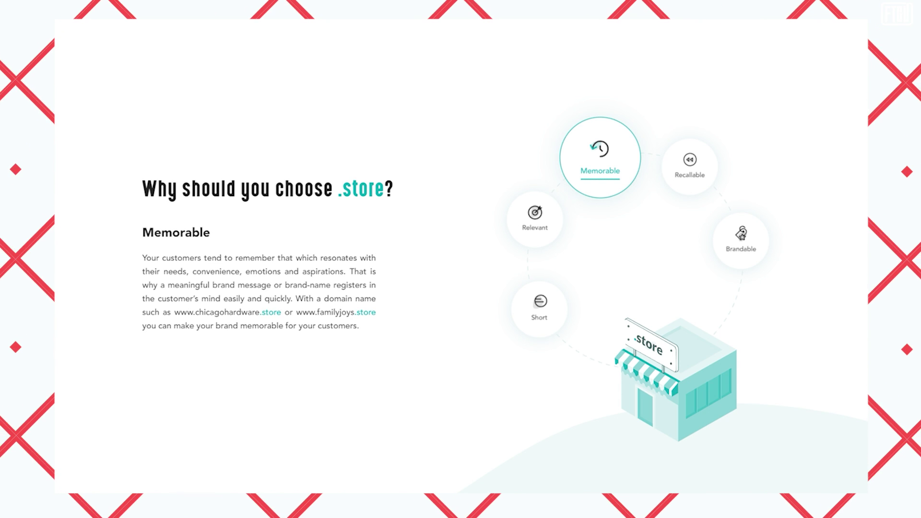
{"action": "scroll", "coordinate": [460, 259], "scroll_direction": "down", "scroll_amount": 5}
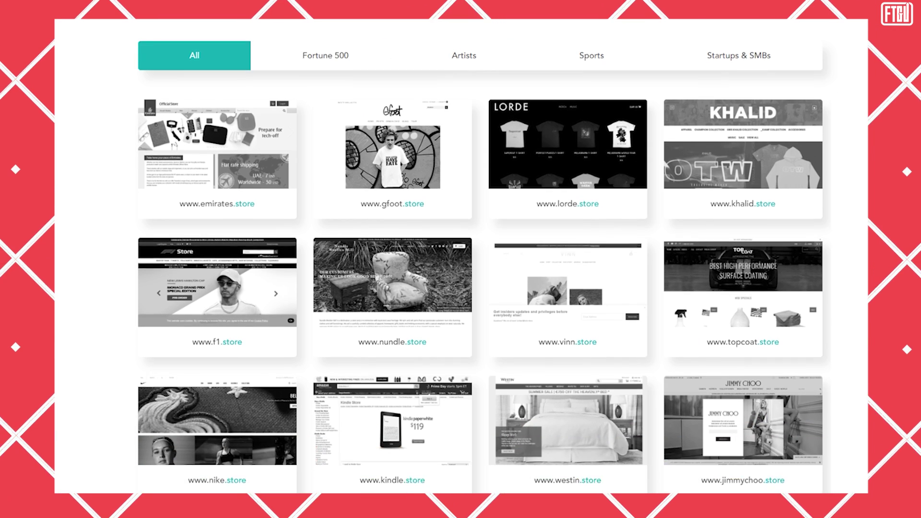
{"action": "scroll", "coordinate": [461, 259], "scroll_direction": "down", "scroll_amount": 4}
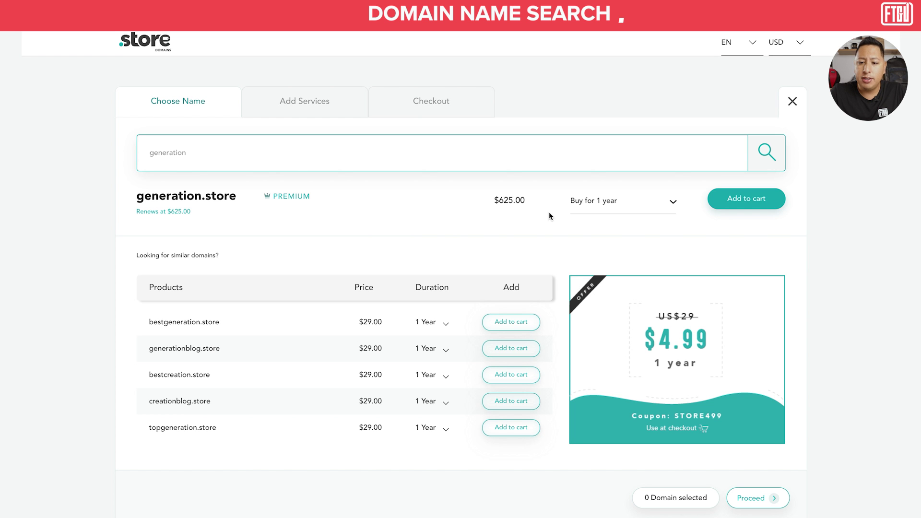
Review the suggested similar .store domains and add generation.store to the cart for 1 year
{"action": "scroll", "coordinate": [821, 220], "scroll_direction": "down", "scroll_amount": 1}
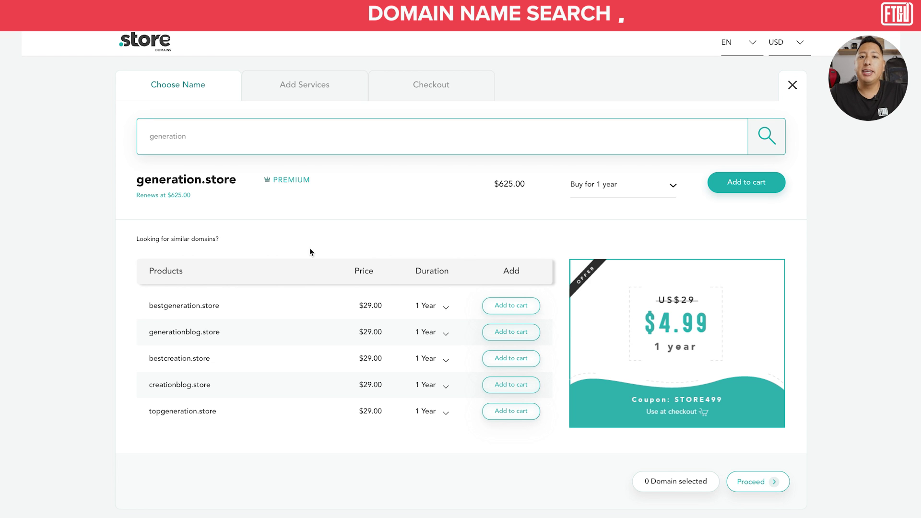
{"action": "scroll", "coordinate": [309, 249], "scroll_direction": "up", "scroll_amount": 1}
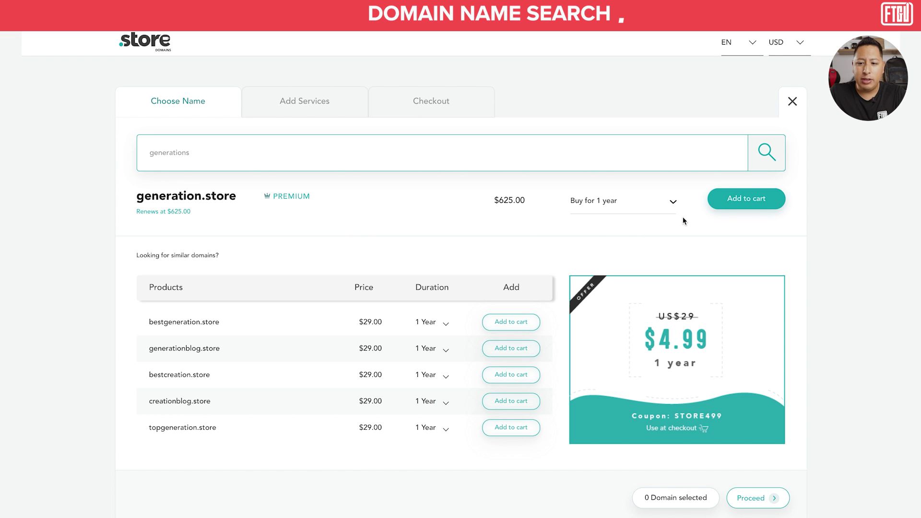
{"action": "left_click", "coordinate": [745, 199]}
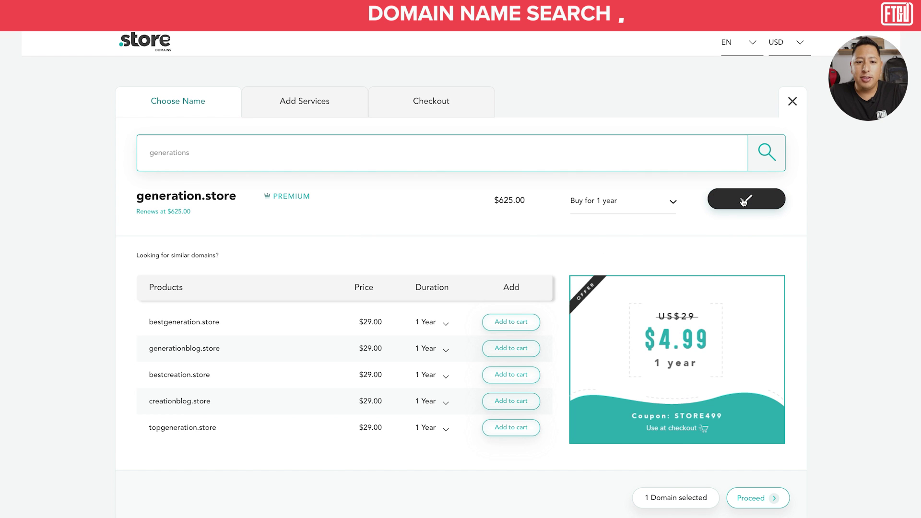
Check the .store availability of "generations" and of "generationapparel"
{"action": "left_click", "coordinate": [263, 158]}
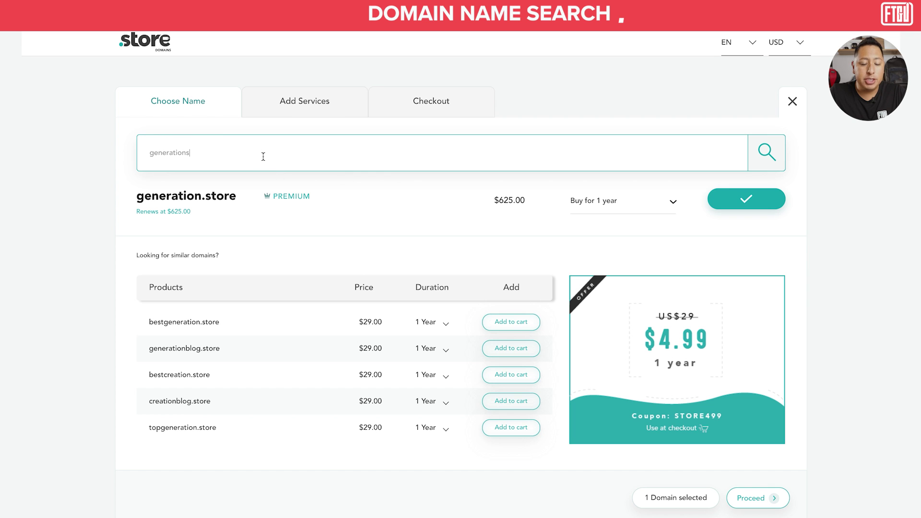
{"action": "left_click", "coordinate": [774, 166]}
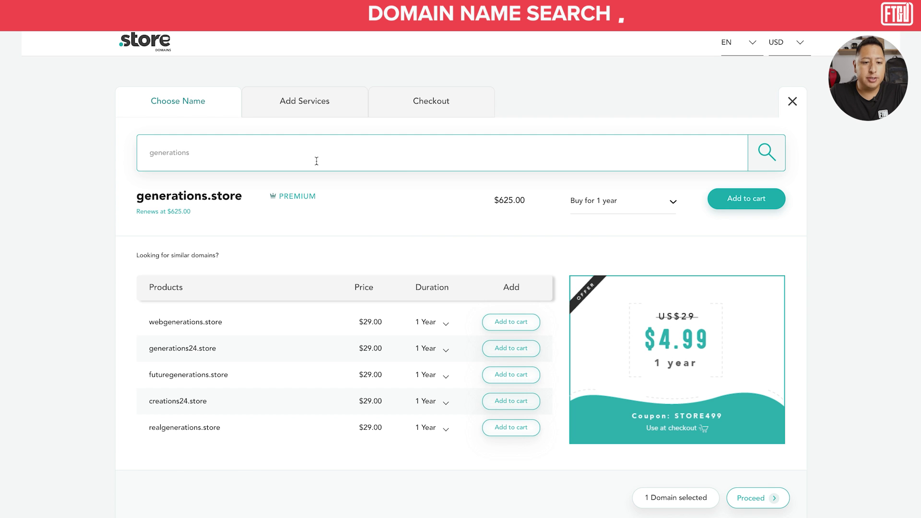
{"action": "left_click", "coordinate": [305, 158]}
{"action": "key", "text": "BackSpace"}
{"action": "type", "text": "apparel"}
{"action": "left_click", "coordinate": [758, 154]}
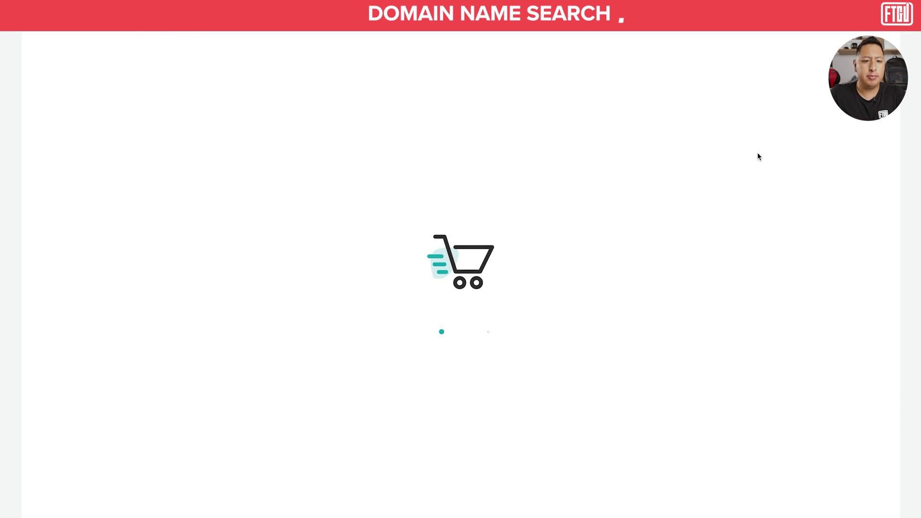
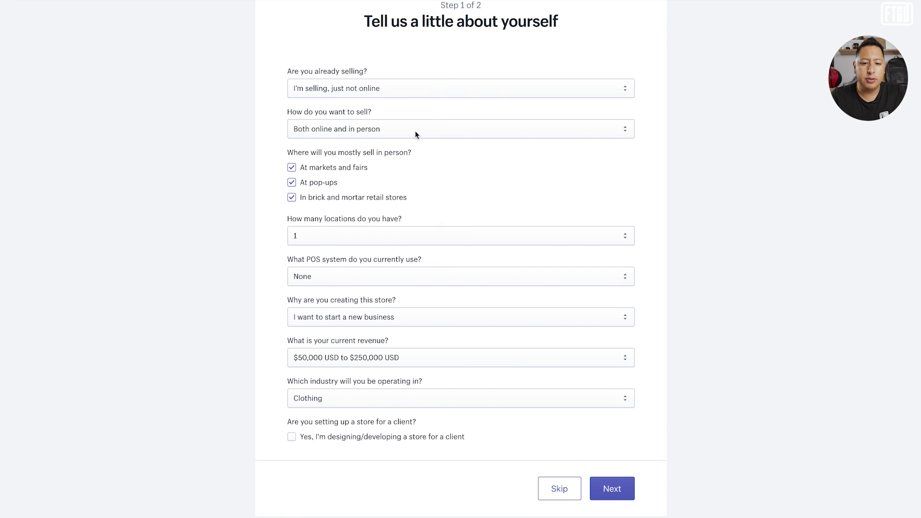
Look through the answer options for the number of locations and the current POS system in the Shopify store questionnaire
{"action": "scroll", "coordinate": [413, 133], "scroll_direction": "down", "scroll_amount": 2}
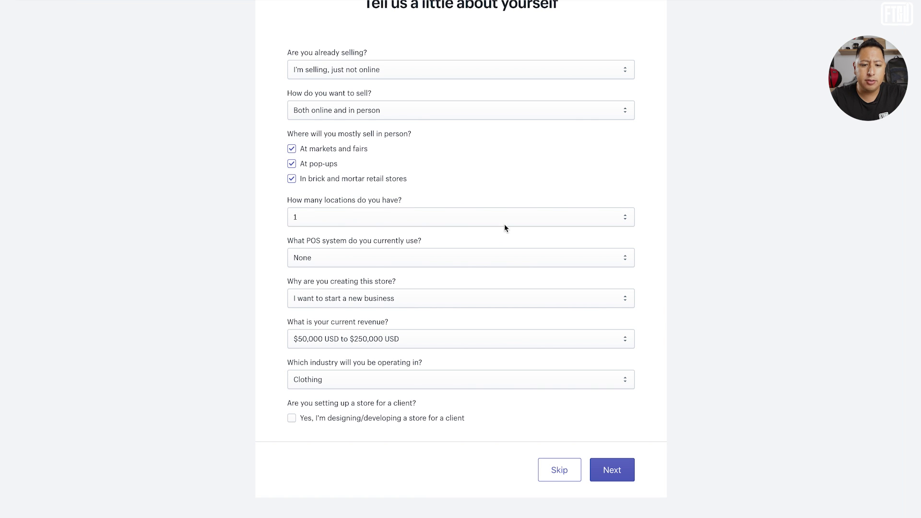
{"action": "left_click", "coordinate": [352, 217]}
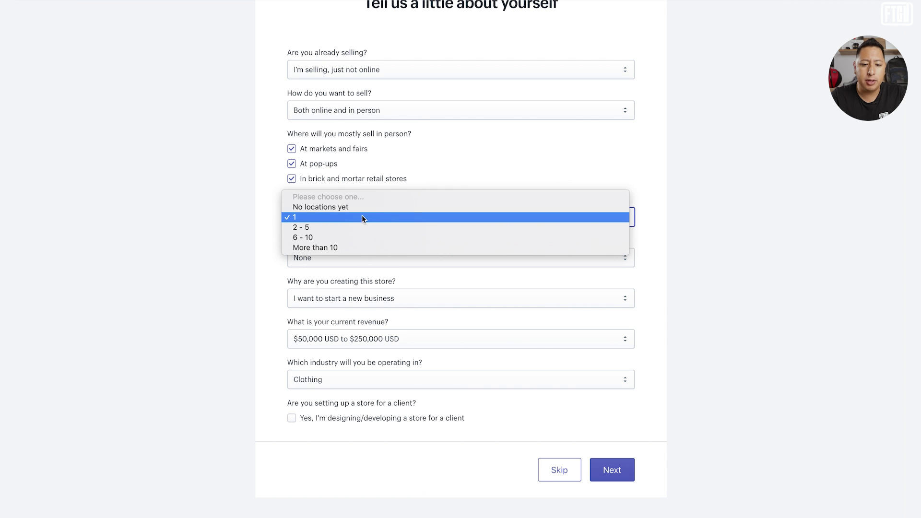
{"action": "left_click", "coordinate": [657, 165]}
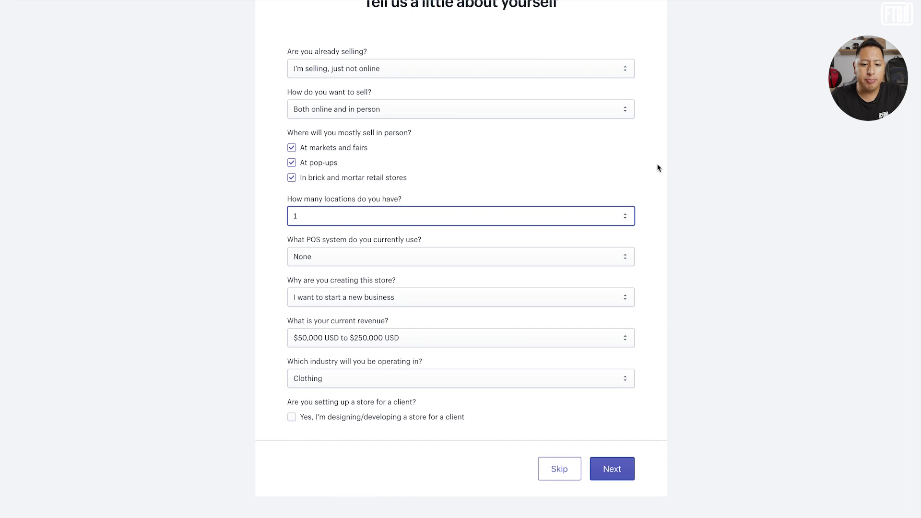
{"action": "left_click", "coordinate": [374, 260]}
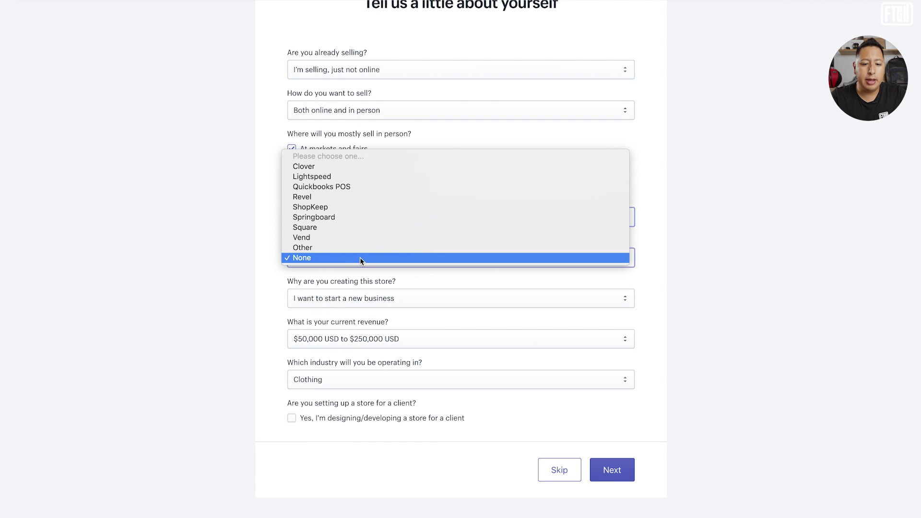
{"action": "left_click", "coordinate": [249, 252]}
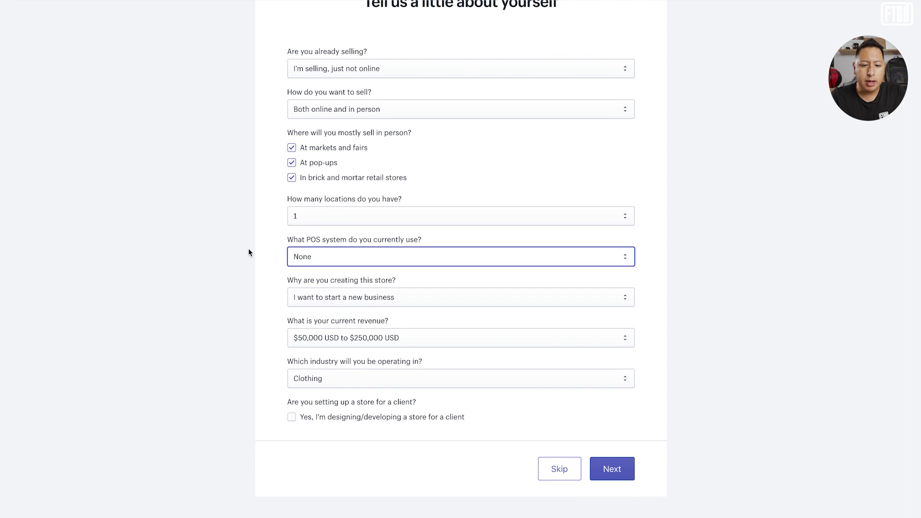
Choose "I want to start a new business" as the store's reason and $50,000 USD to $250,000 USD as the current revenue
{"action": "left_click", "coordinate": [385, 301]}
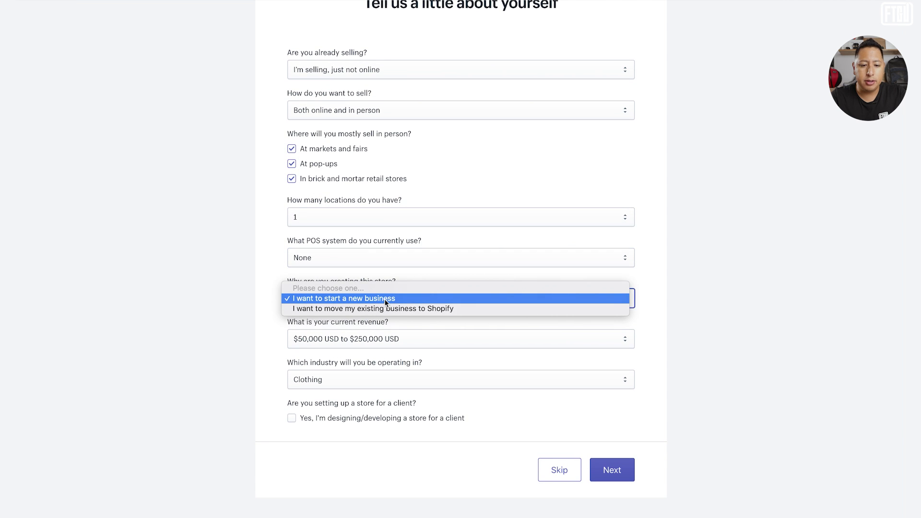
{"action": "left_click", "coordinate": [387, 300]}
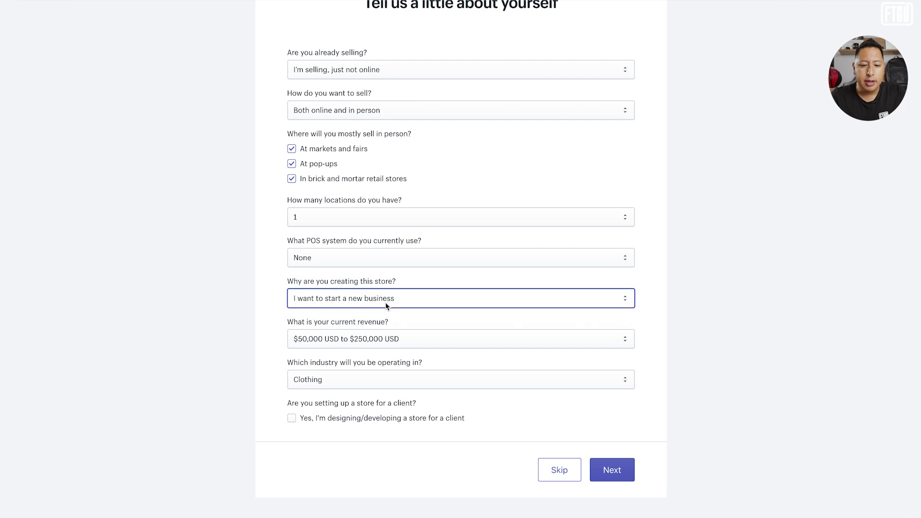
{"action": "left_click", "coordinate": [402, 341]}
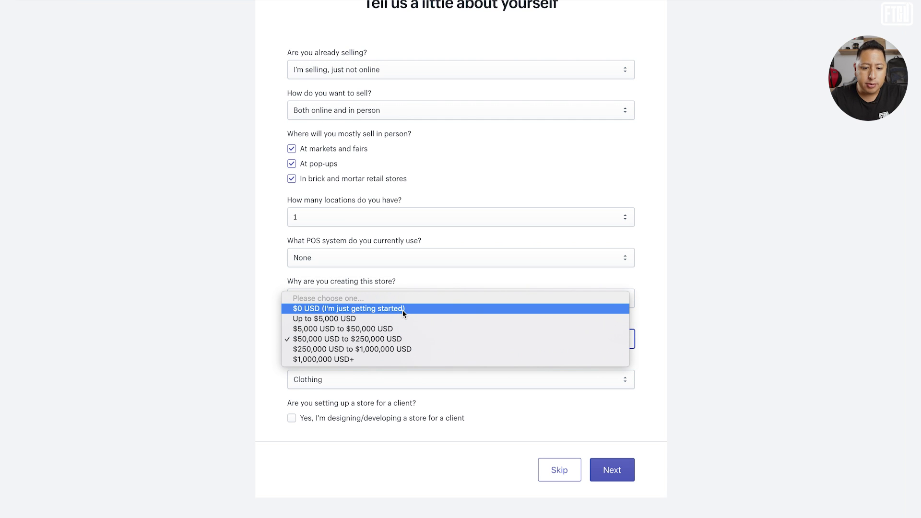
{"action": "left_click", "coordinate": [406, 339]}
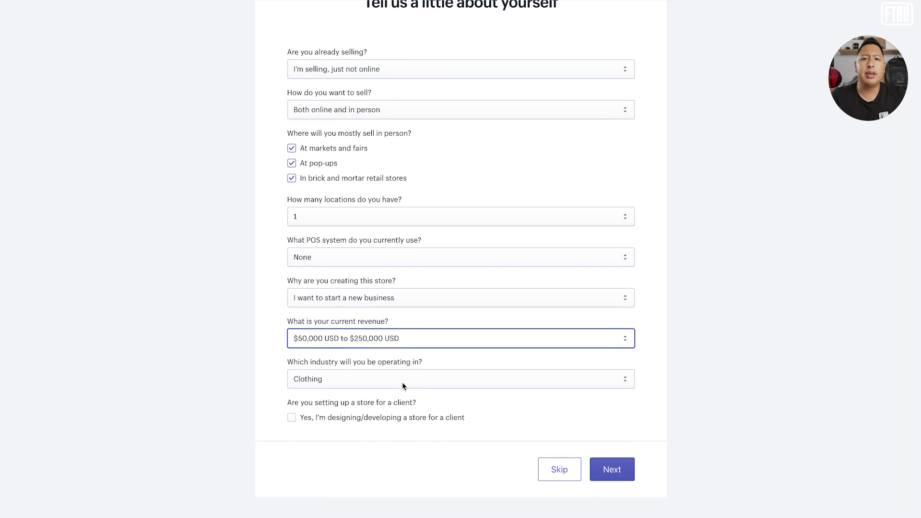
Look through the industry options and choose Clothing as the industry the store operates in
{"action": "left_click", "coordinate": [388, 379]}
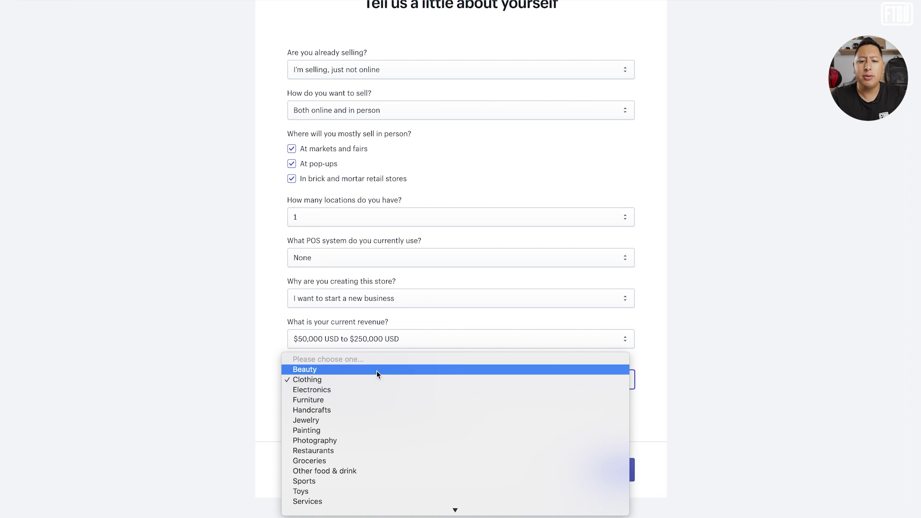
{"action": "scroll", "coordinate": [379, 384], "scroll_direction": "down", "scroll_amount": 2}
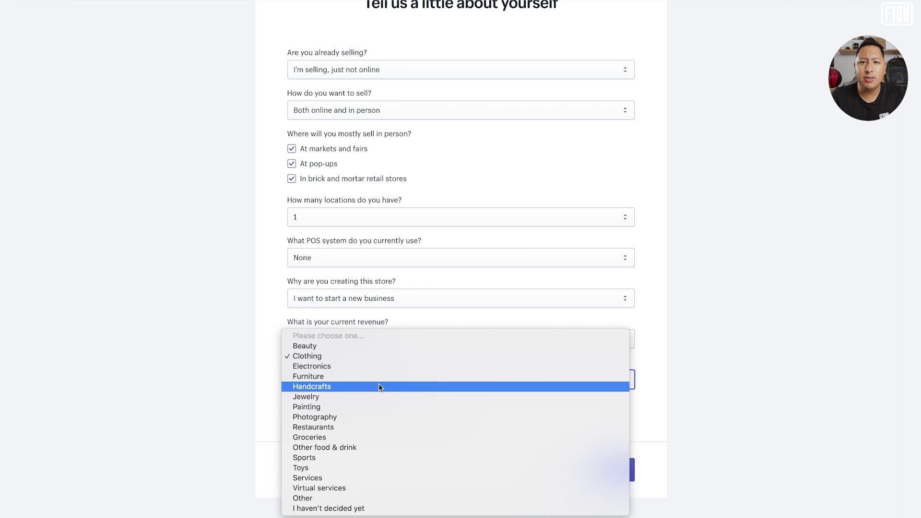
{"action": "left_click", "coordinate": [367, 355]}
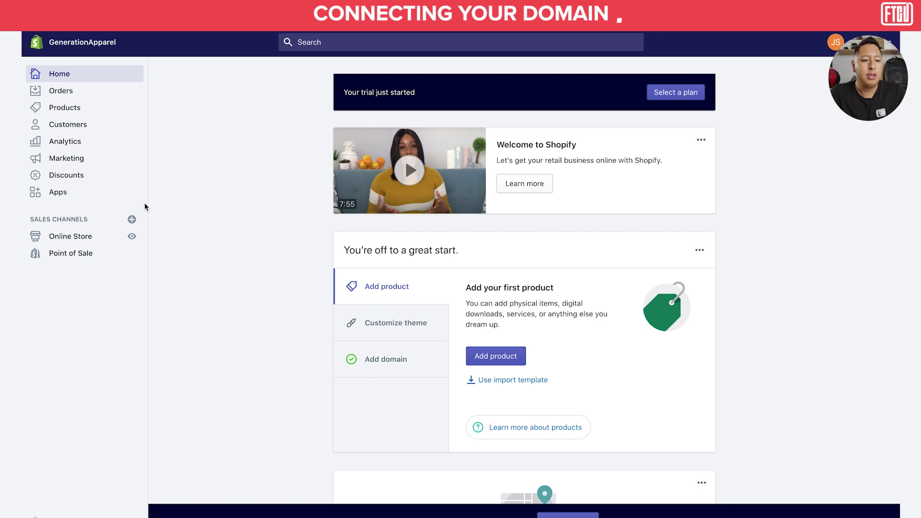
Open the online store's domain settings and submit generationapparel.store as an existing domain to connect
{"action": "left_click", "coordinate": [77, 238]}
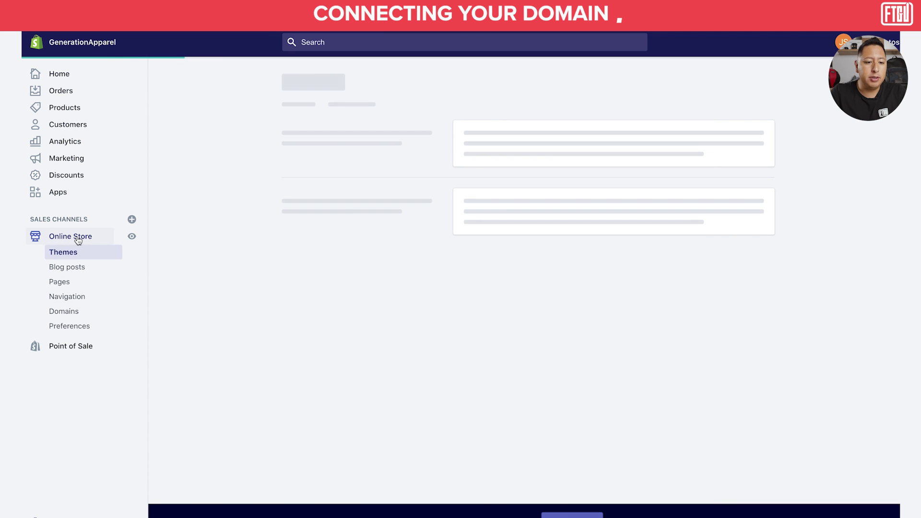
{"action": "left_click", "coordinate": [69, 310]}
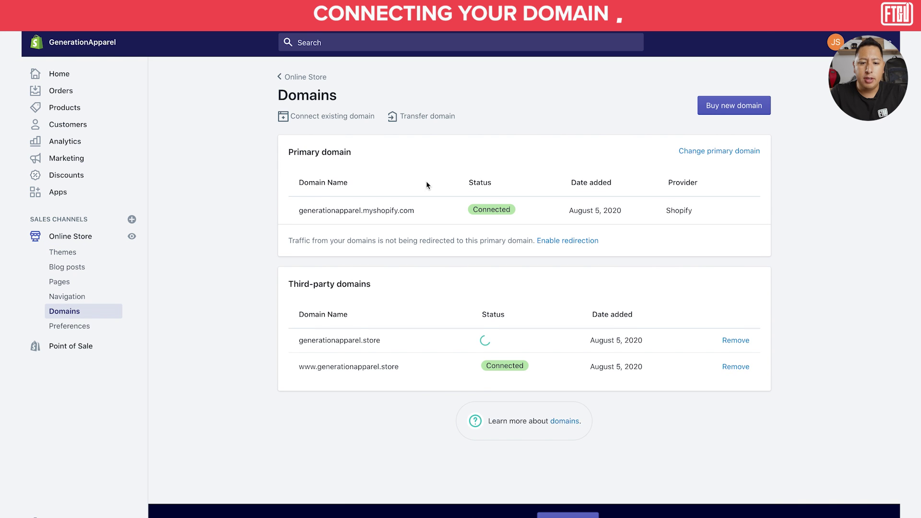
{"action": "left_click", "coordinate": [331, 118]}
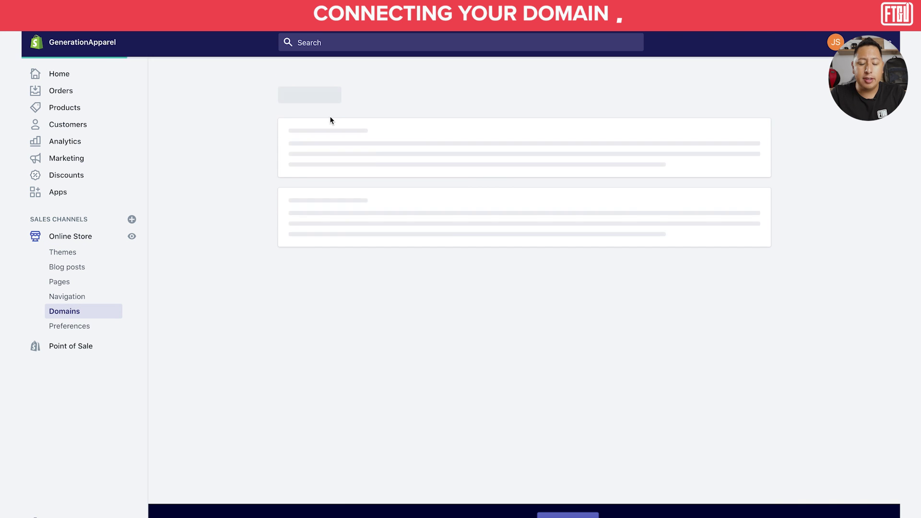
{"action": "left_click", "coordinate": [435, 173]}
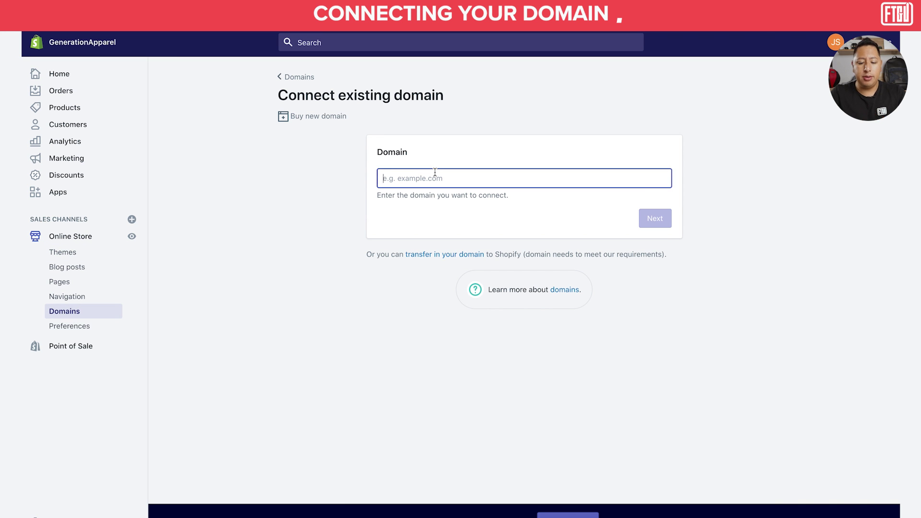
{"action": "type", "text": "generatio"}
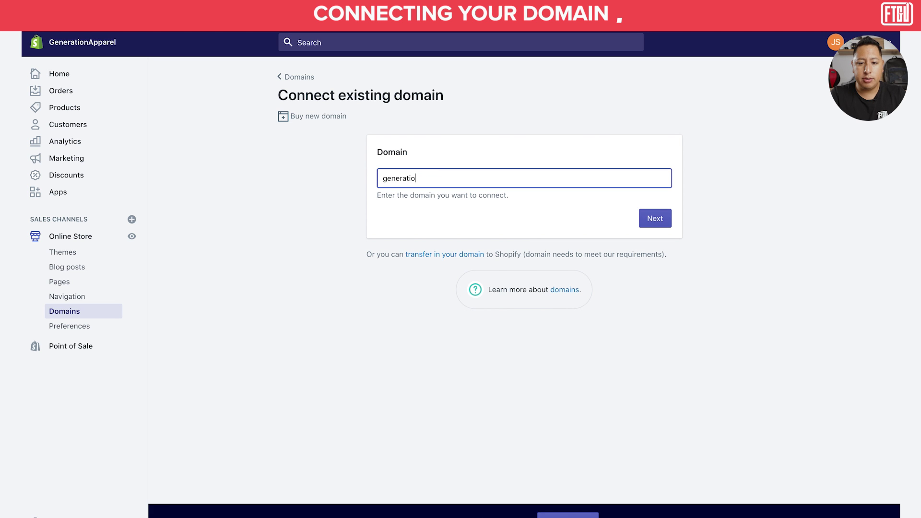
{"action": "type", "text": "napparel.store"}
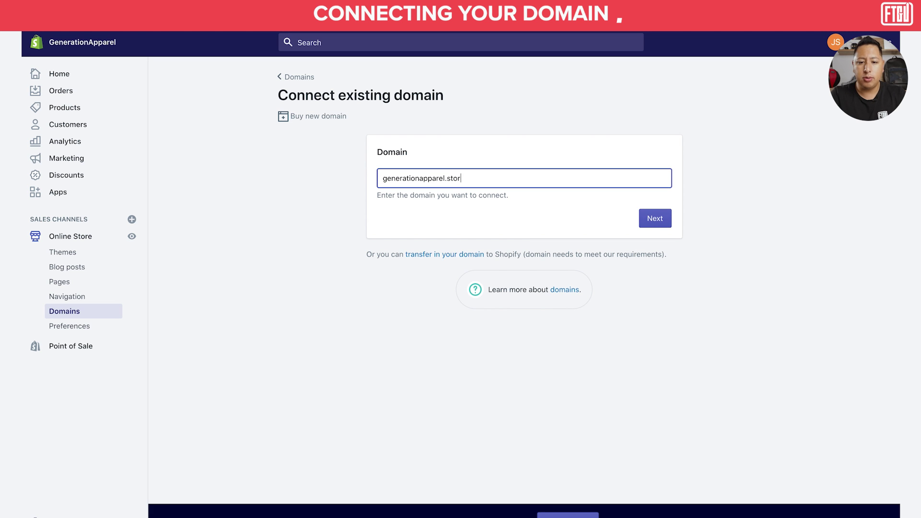
{"action": "left_click", "coordinate": [658, 218]}
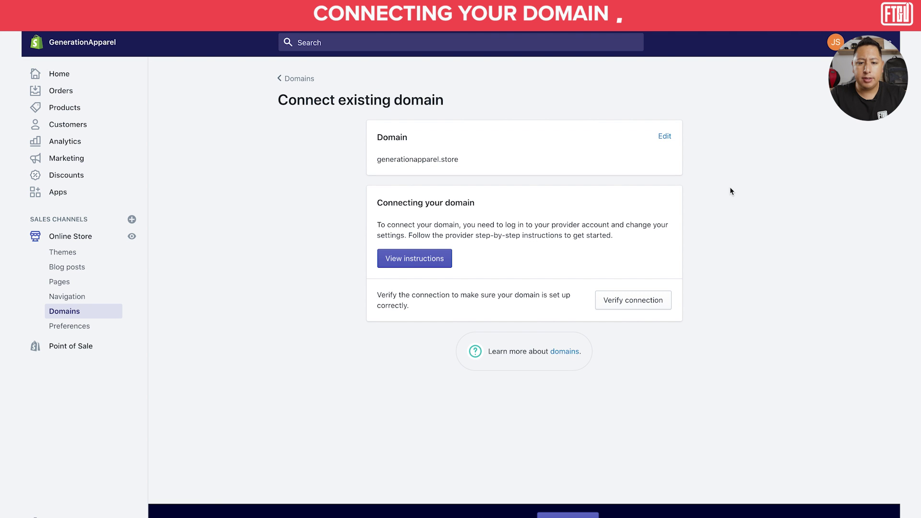
Open the domain connection instructions and read which DNS settings a third-party domain needs for its A and CNAME records
{"action": "left_click", "coordinate": [419, 260]}
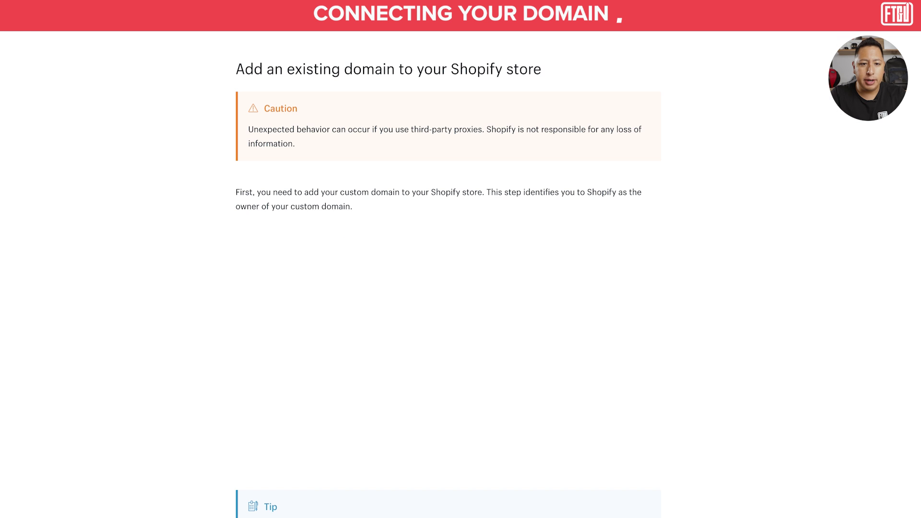
{"action": "scroll", "coordinate": [503, 162], "scroll_direction": "down", "scroll_amount": 10}
{"action": "scroll", "coordinate": [503, 161], "scroll_direction": "down", "scroll_amount": 15}
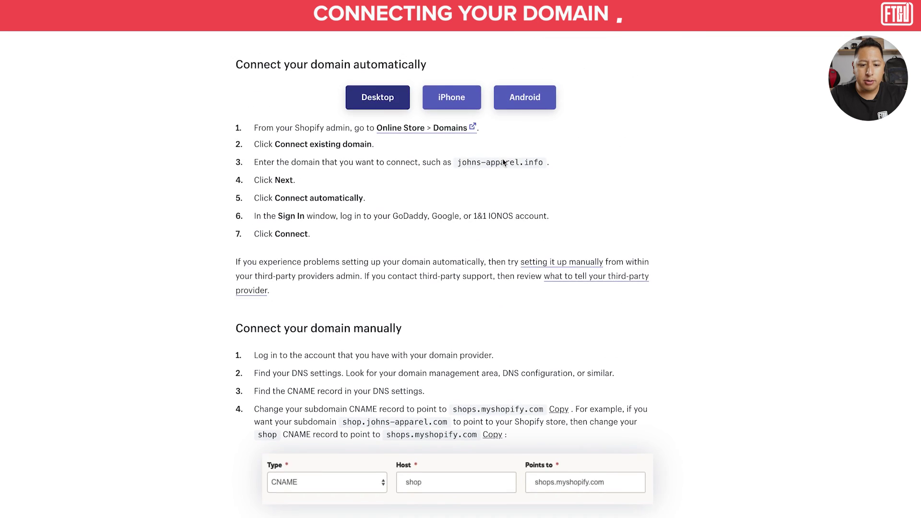
{"action": "scroll", "coordinate": [503, 158], "scroll_direction": "down", "scroll_amount": 12}
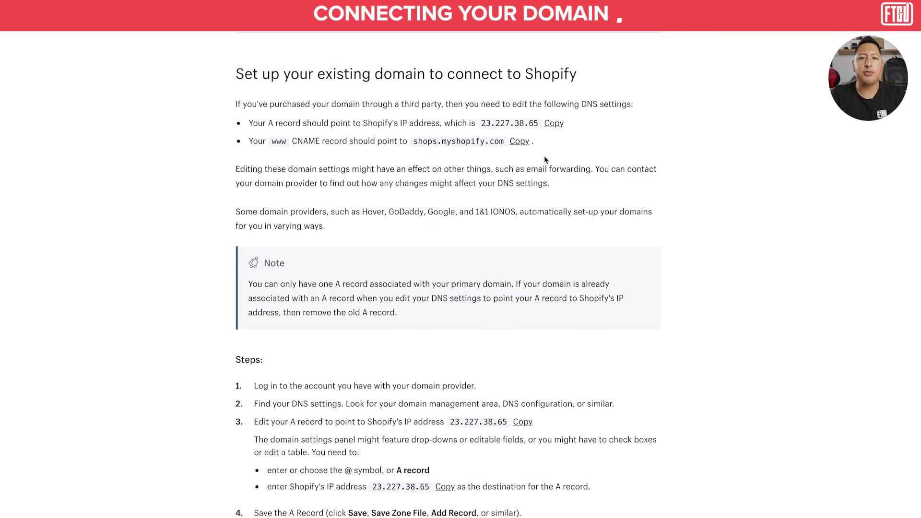
{"action": "scroll", "coordinate": [604, 192], "scroll_direction": "down", "scroll_amount": 1}
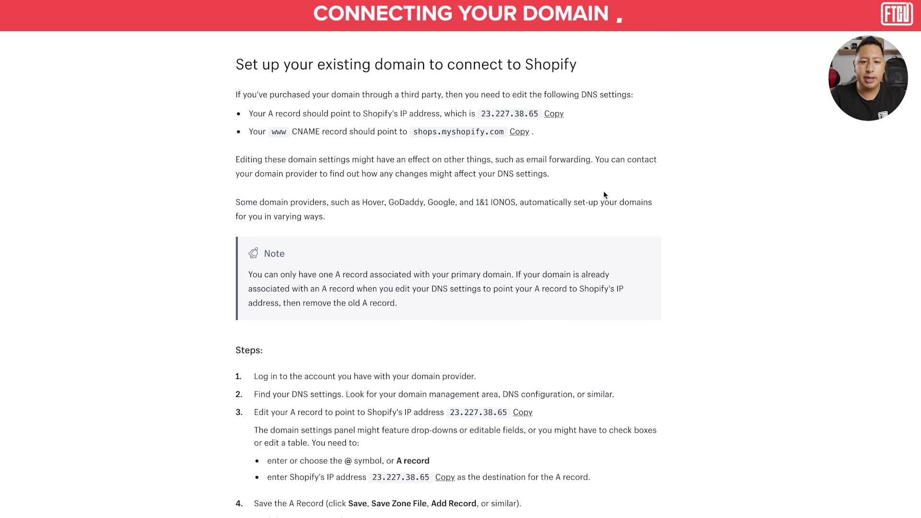
{"action": "scroll", "coordinate": [361, 117], "scroll_direction": "up", "scroll_amount": 1}
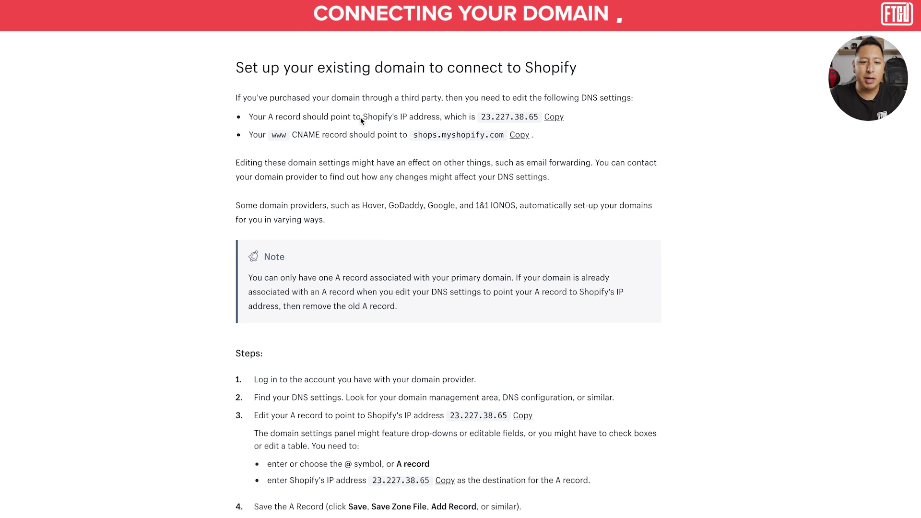
{"action": "left_click_drag", "start_coordinate": [349, 98], "coordinate": [555, 94]}
{"action": "left_click", "coordinate": [581, 94]}
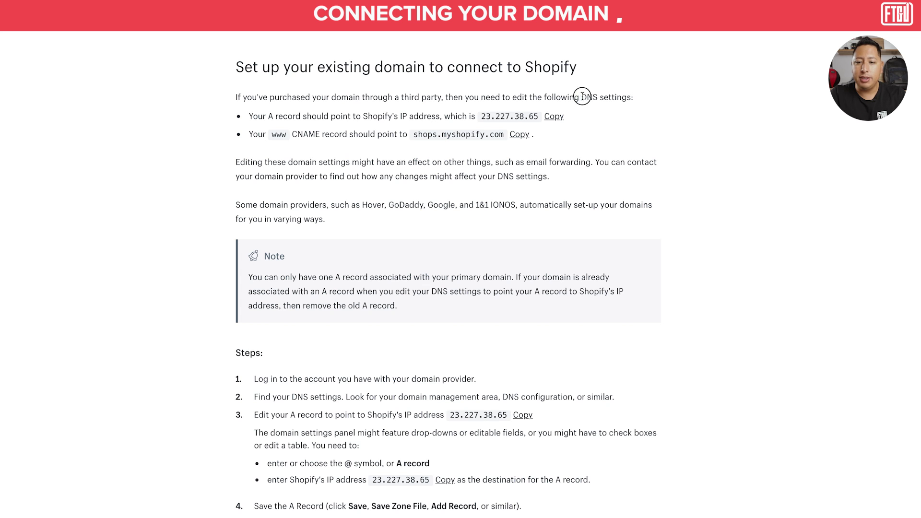
{"action": "double_click", "coordinate": [582, 94]}
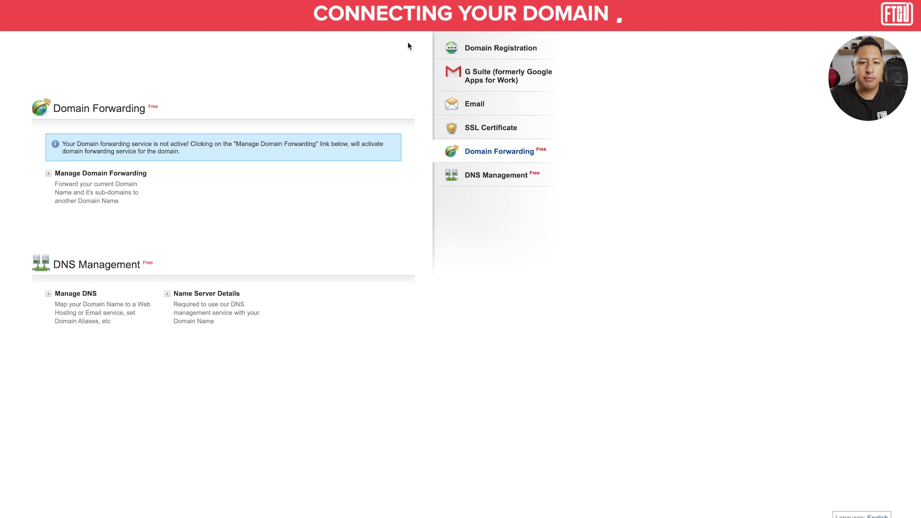
Switch to the .store admin area, find generationapparel.store in the orders list and open its DNS record management
{"action": "scroll", "coordinate": [232, 129], "scroll_direction": "up", "scroll_amount": 15}
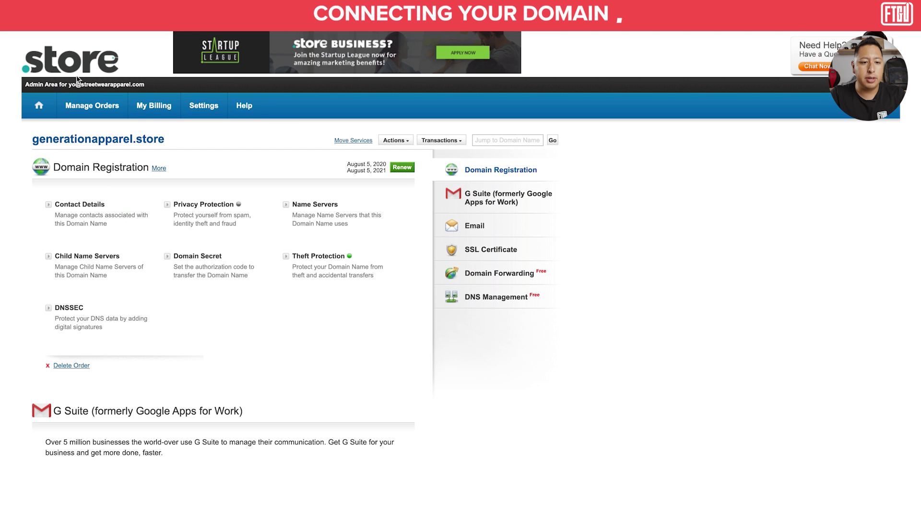
{"action": "mouse_move", "coordinate": [86, 107]}
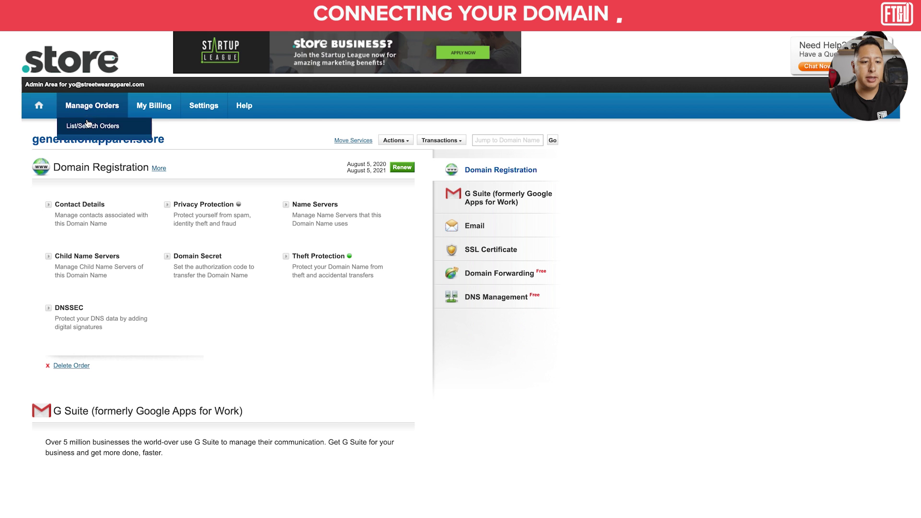
{"action": "left_click", "coordinate": [87, 127]}
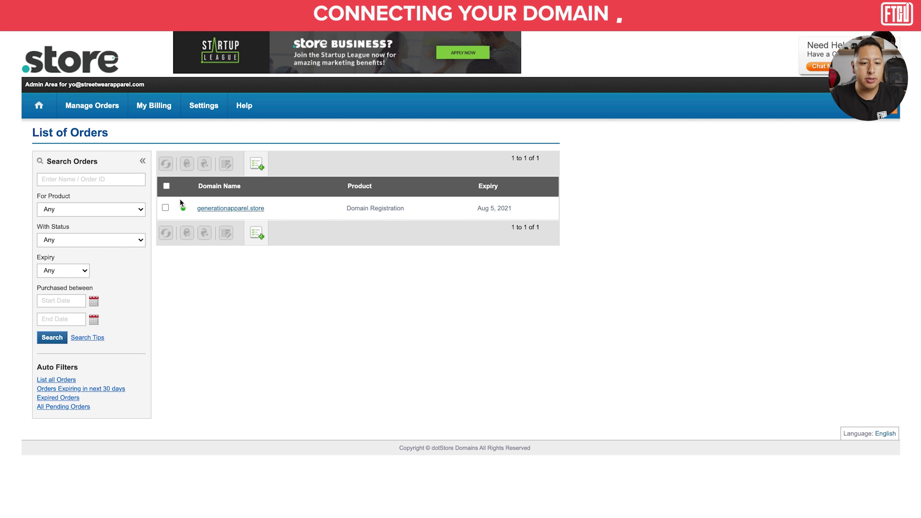
{"action": "left_click", "coordinate": [240, 209]}
{"action": "scroll", "coordinate": [253, 184], "scroll_direction": "up", "scroll_amount": 3}
{"action": "scroll", "coordinate": [253, 185], "scroll_direction": "down", "scroll_amount": 6}
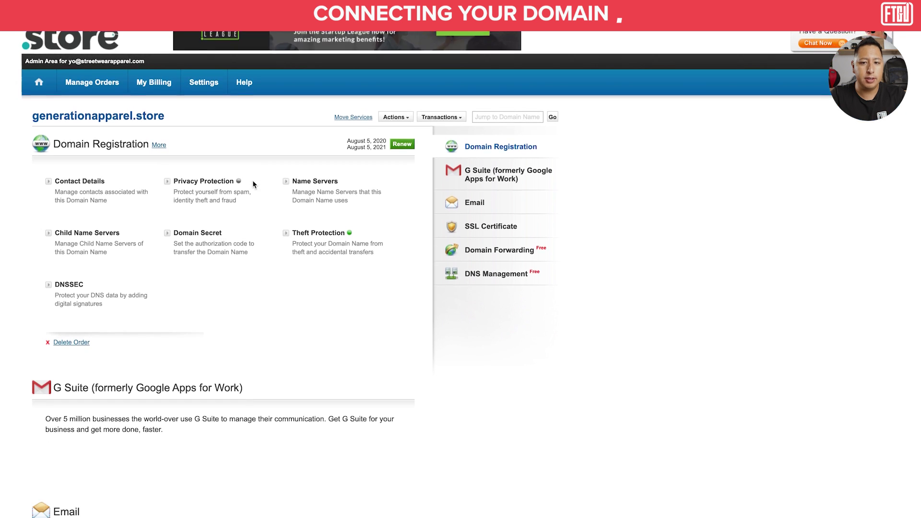
{"action": "scroll", "coordinate": [253, 185], "scroll_direction": "down", "scroll_amount": 8}
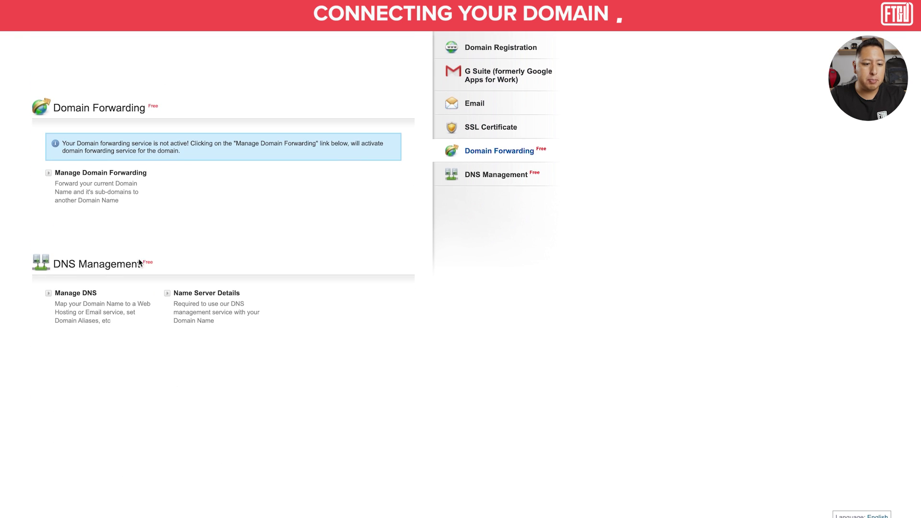
{"action": "left_click", "coordinate": [72, 293]}
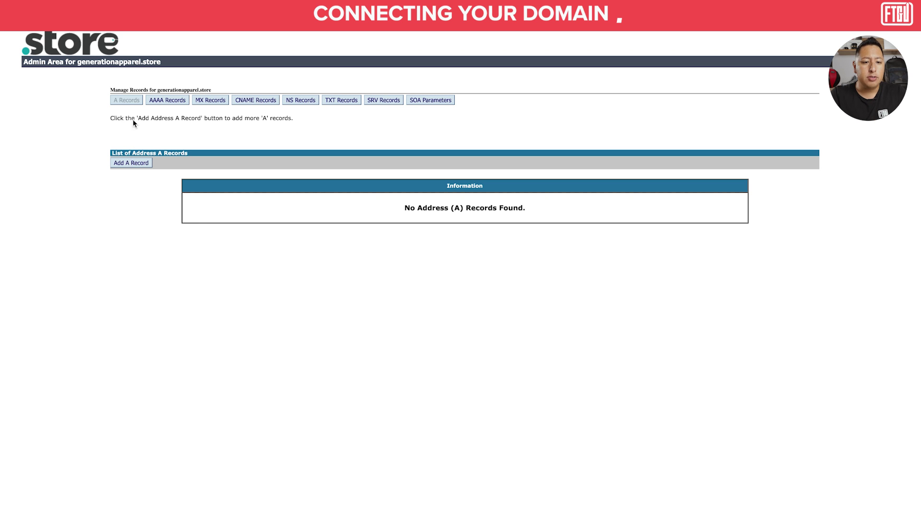
Add an A record for generationapparel.store with Shopify's IP address 23.227.38.65, copied from the instructions, as the destination
{"action": "left_click", "coordinate": [127, 164]}
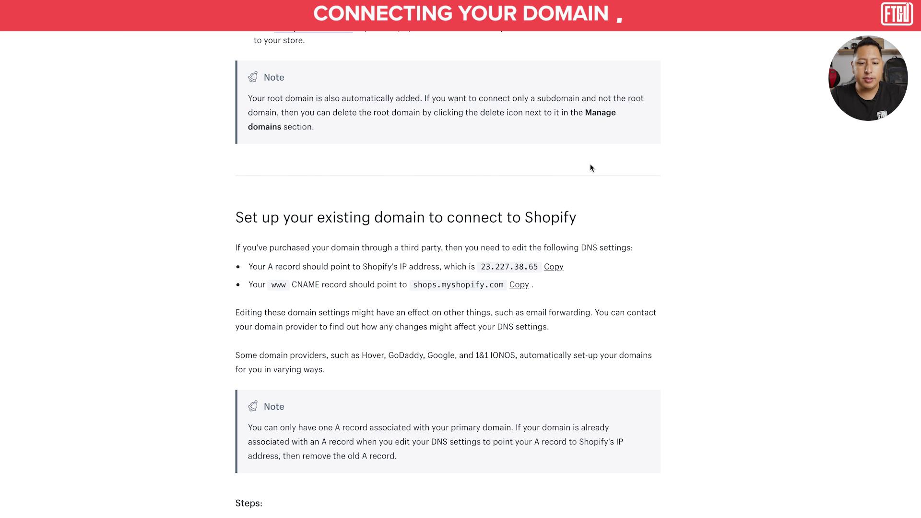
{"action": "scroll", "coordinate": [590, 167], "scroll_direction": "down", "scroll_amount": 1}
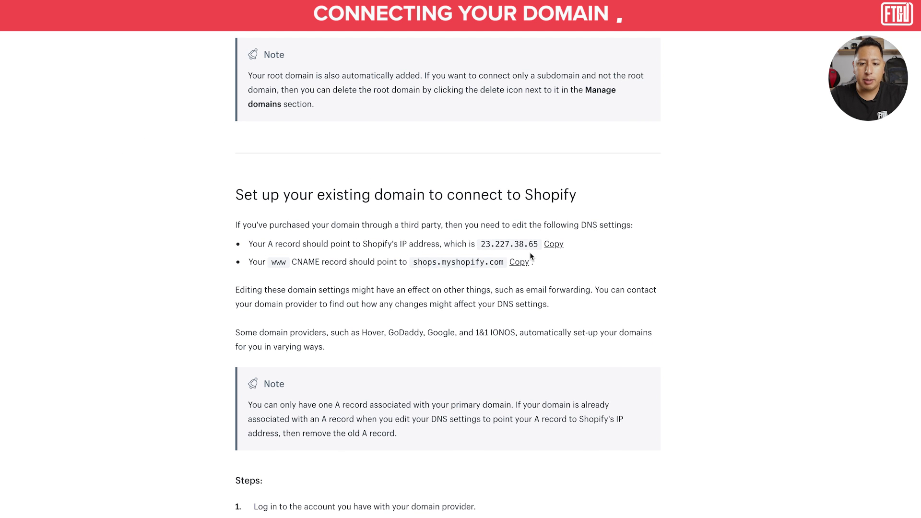
{"action": "left_click", "coordinate": [551, 248]}
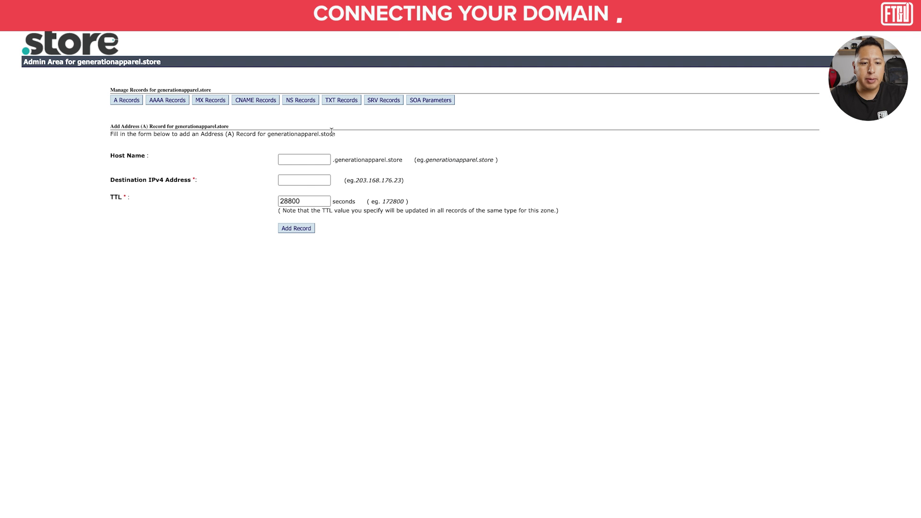
{"action": "left_click", "coordinate": [295, 180]}
{"action": "type", "text": "23.227.38.65"}
{"action": "left_click", "coordinate": [301, 231]}
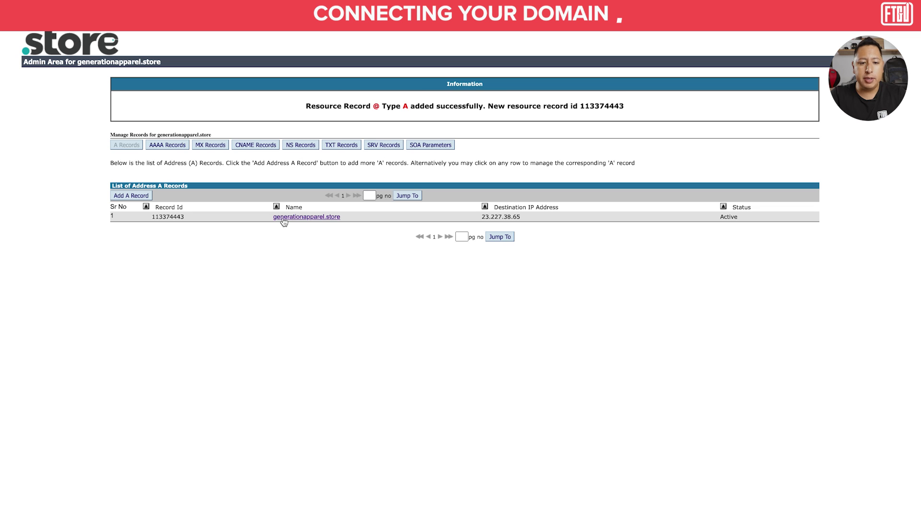
Start a new CNAME record for generationapparel.store and use the fully qualified domain name shops.generationapparel.com as its value
{"action": "left_click", "coordinate": [260, 148]}
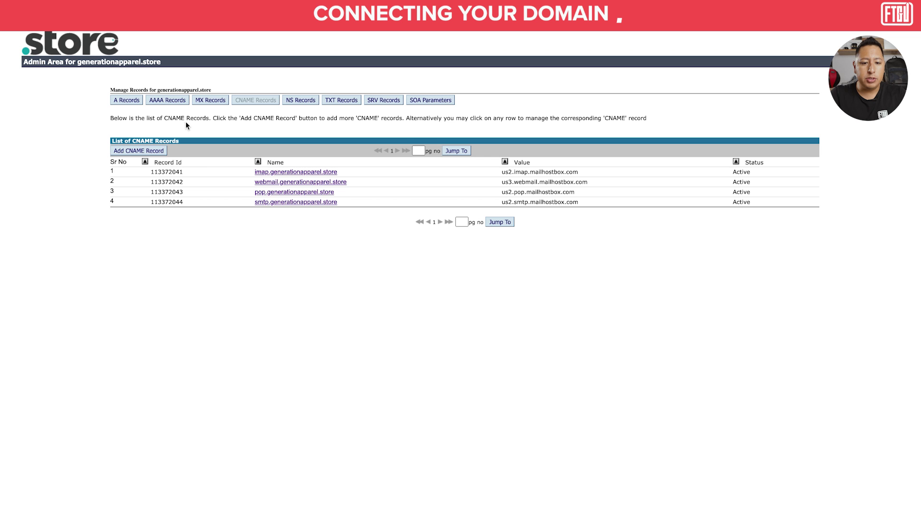
{"action": "left_click", "coordinate": [143, 152]}
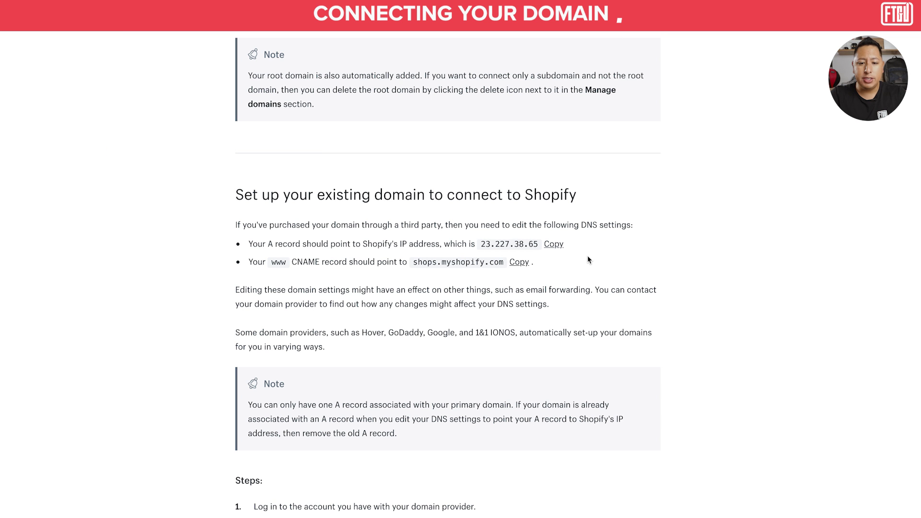
{"action": "scroll", "coordinate": [588, 259], "scroll_direction": "up", "scroll_amount": 1}
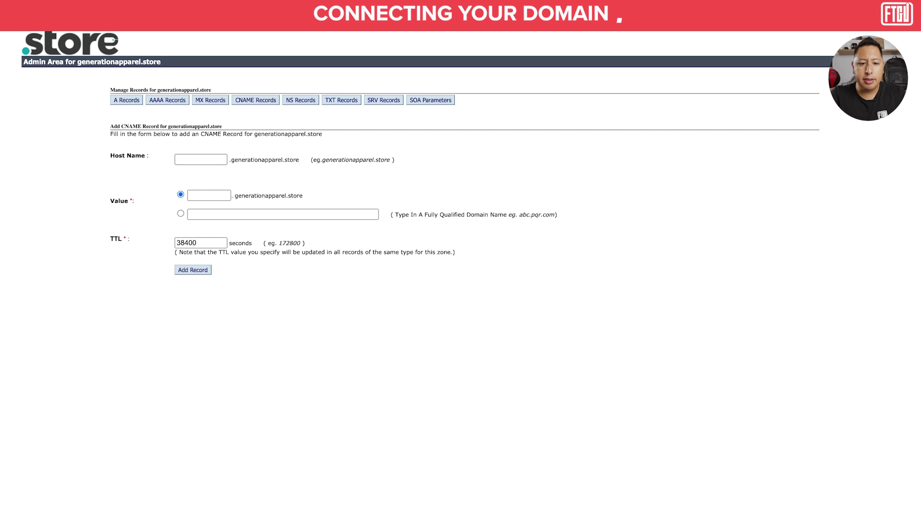
{"action": "left_click", "coordinate": [224, 215]}
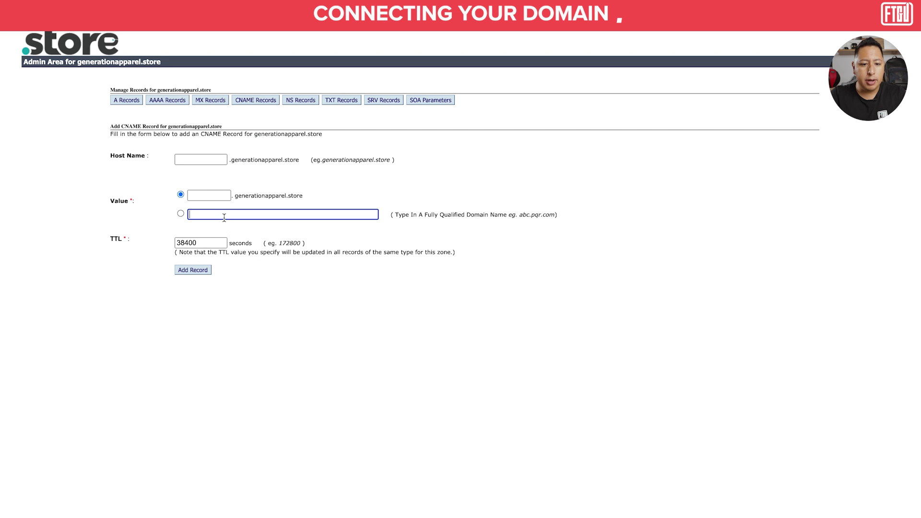
{"action": "type", "text": "generationapparel"}
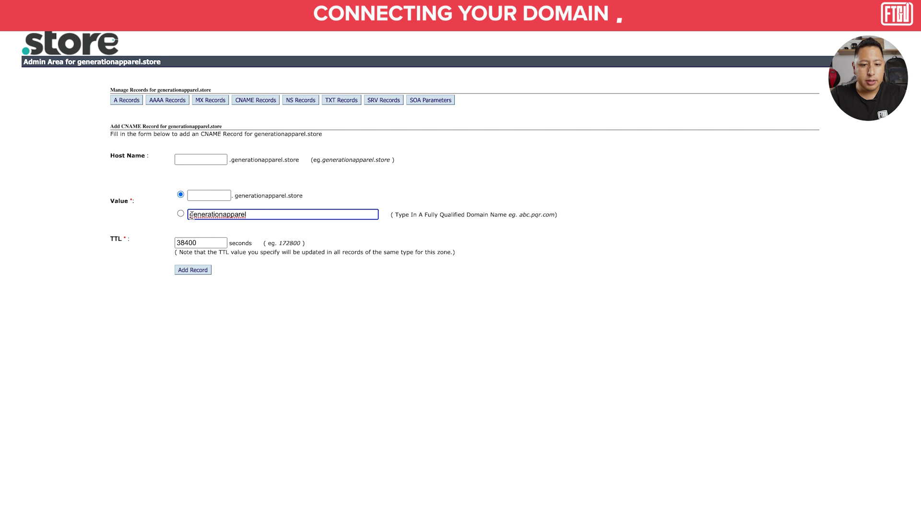
{"action": "key", "text": "ctrl+a"}
{"action": "type", "text": "shops.generationapparel"}
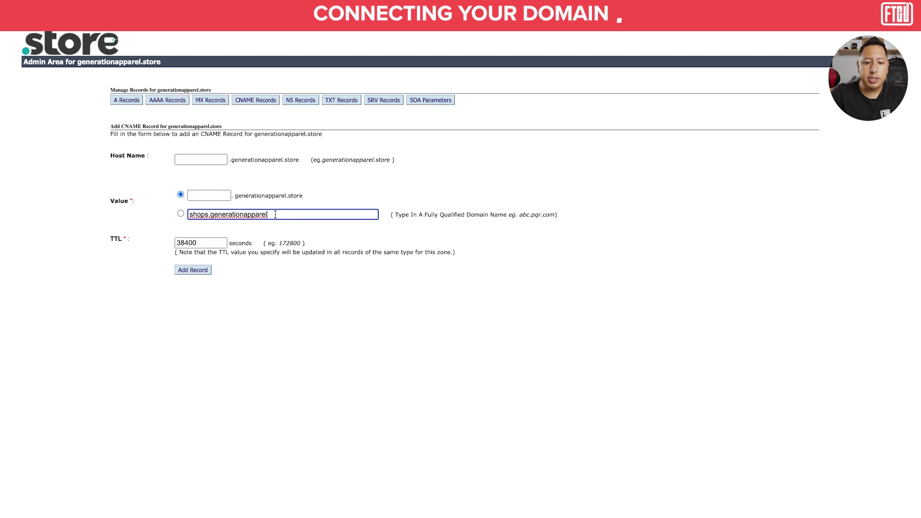
{"action": "type", "text": ".com"}
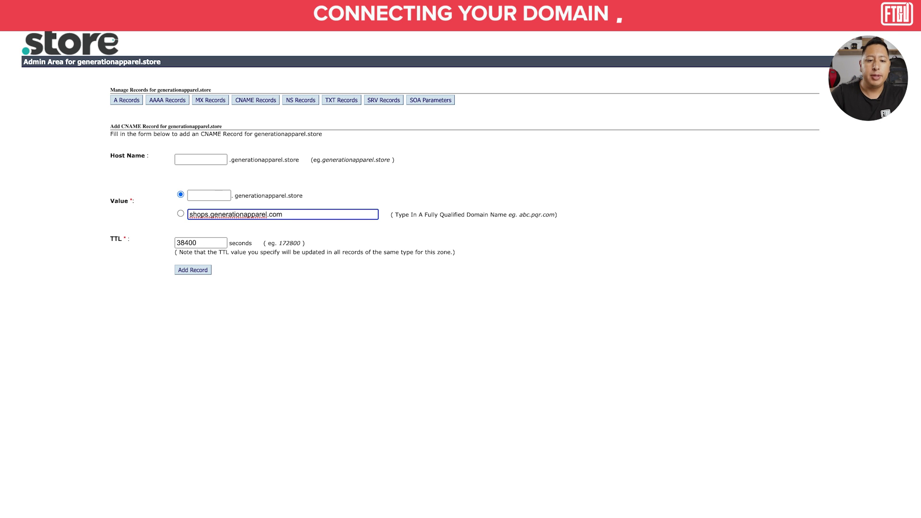
{"action": "left_click", "coordinate": [181, 214]}
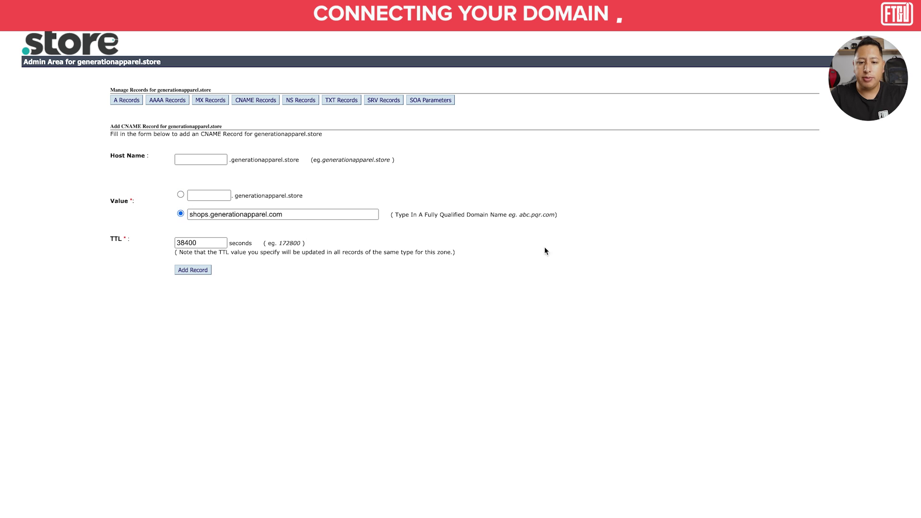
Set the CNAME record's host name to www and add the record
{"action": "left_click", "coordinate": [216, 157]}
{"action": "type", "text": "www"}
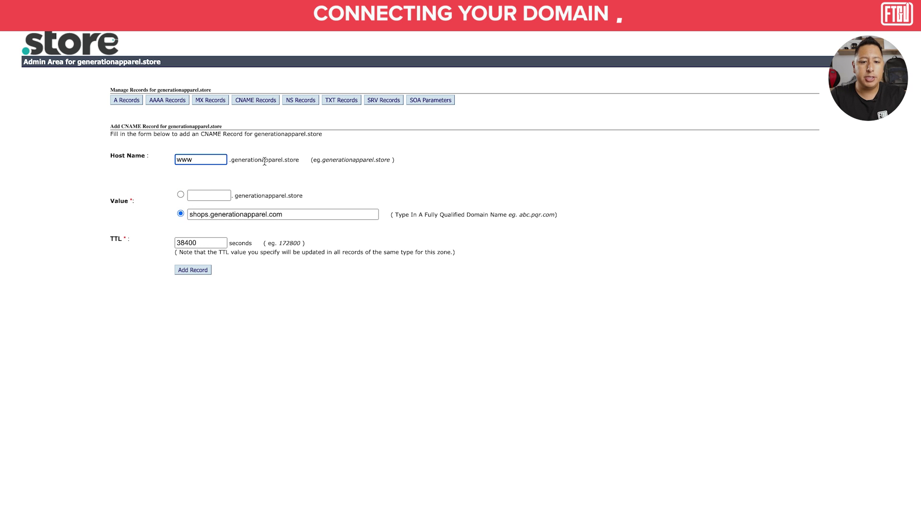
{"action": "left_click", "coordinate": [559, 206]}
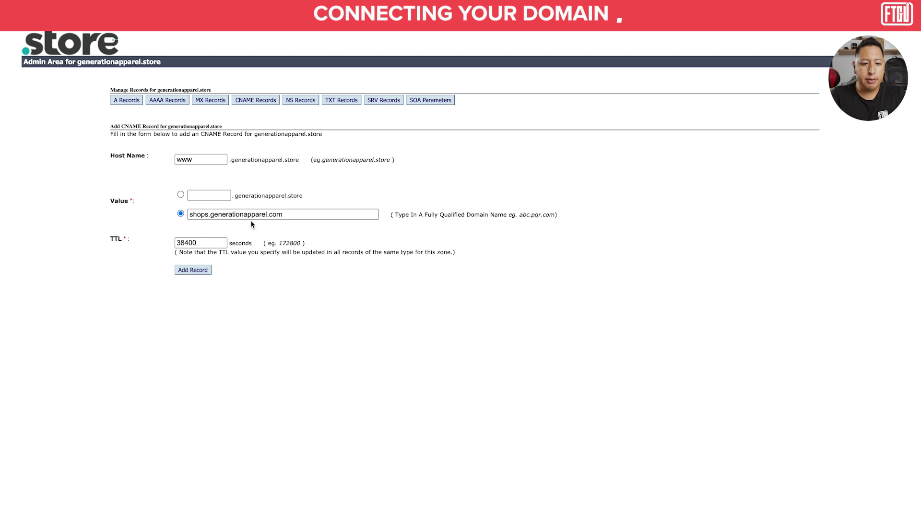
{"action": "left_click", "coordinate": [193, 270]}
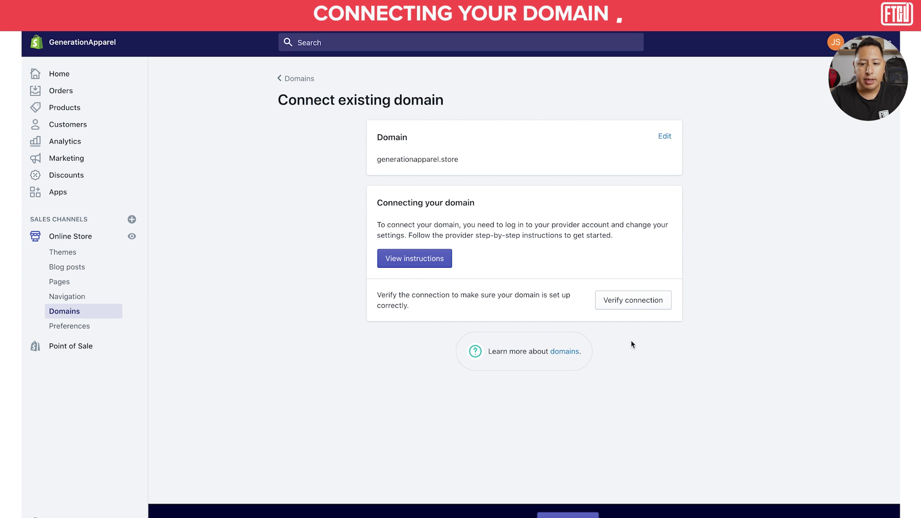
Verify the connection of generationapparel.store and check the SSL status of the domain
{"action": "left_click", "coordinate": [641, 306]}
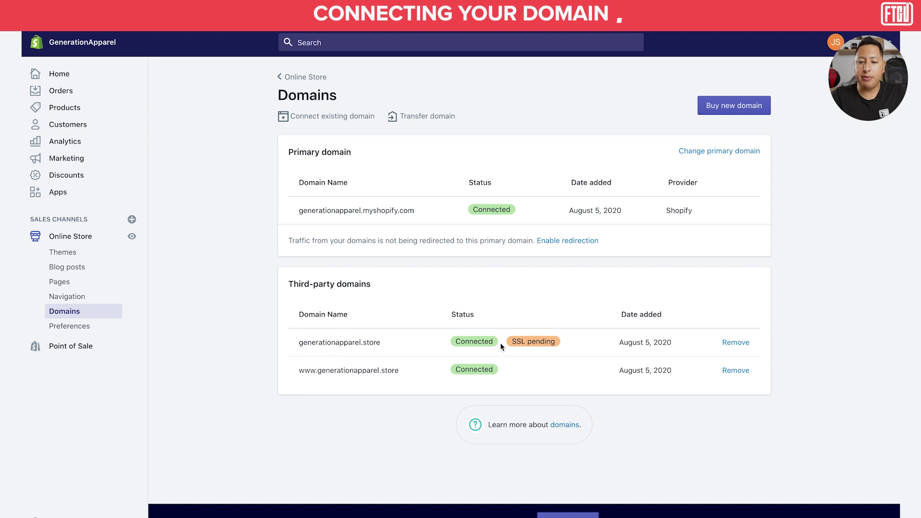
{"action": "left_click_drag", "start_coordinate": [511, 341], "coordinate": [557, 344]}
{"action": "left_click", "coordinate": [557, 344]}
Go to the store admin's home page and examine its setup guide and suggestion cards
{"action": "left_click", "coordinate": [78, 74]}
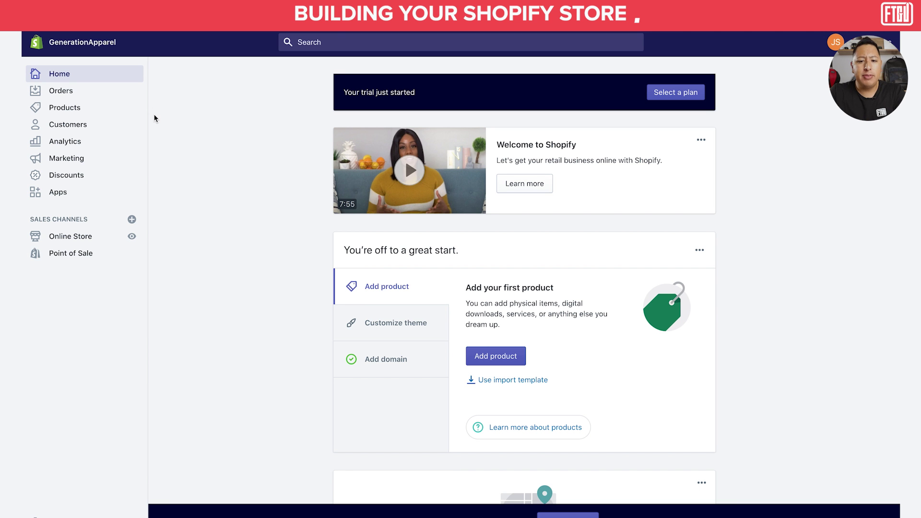
{"action": "scroll", "coordinate": [155, 118], "scroll_direction": "down", "scroll_amount": 15}
{"action": "scroll", "coordinate": [154, 117], "scroll_direction": "down", "scroll_amount": 2}
{"action": "scroll", "coordinate": [187, 119], "scroll_direction": "up", "scroll_amount": 1}
{"action": "scroll", "coordinate": [454, 180], "scroll_direction": "down", "scroll_amount": 4}
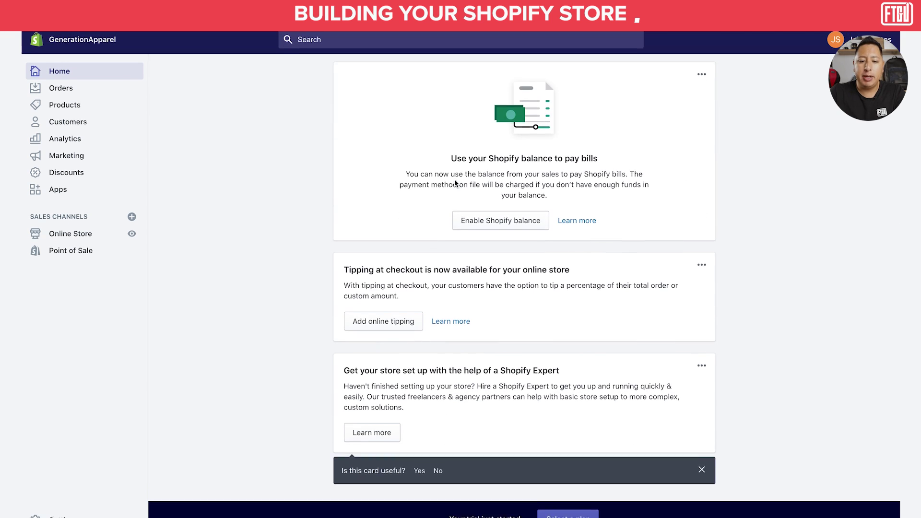
{"action": "scroll", "coordinate": [454, 180], "scroll_direction": "up", "scroll_amount": 5}
{"action": "scroll", "coordinate": [509, 297], "scroll_direction": "up", "scroll_amount": 4}
{"action": "scroll", "coordinate": [509, 298], "scroll_direction": "up", "scroll_amount": 6}
{"action": "scroll", "coordinate": [520, 198], "scroll_direction": "down", "scroll_amount": 3}
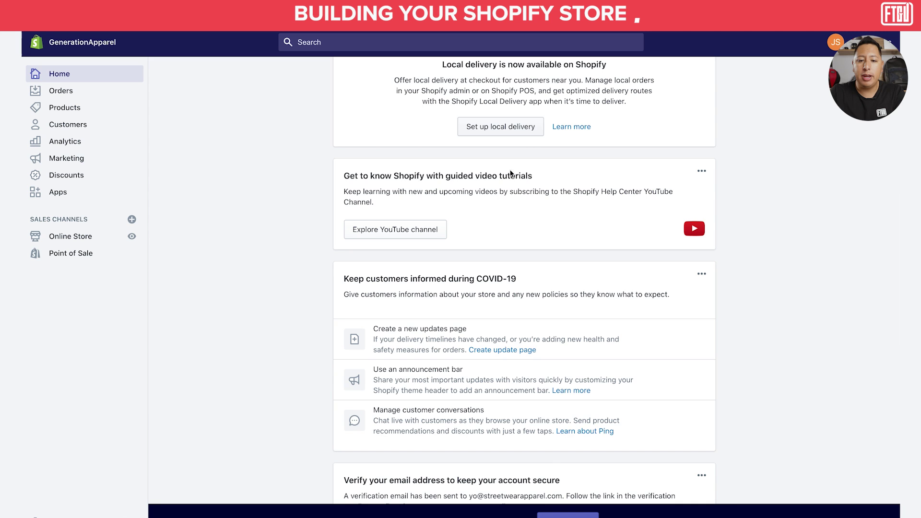
{"action": "scroll", "coordinate": [540, 418], "scroll_direction": "down", "scroll_amount": 4}
{"action": "scroll", "coordinate": [512, 343], "scroll_direction": "down", "scroll_amount": 4}
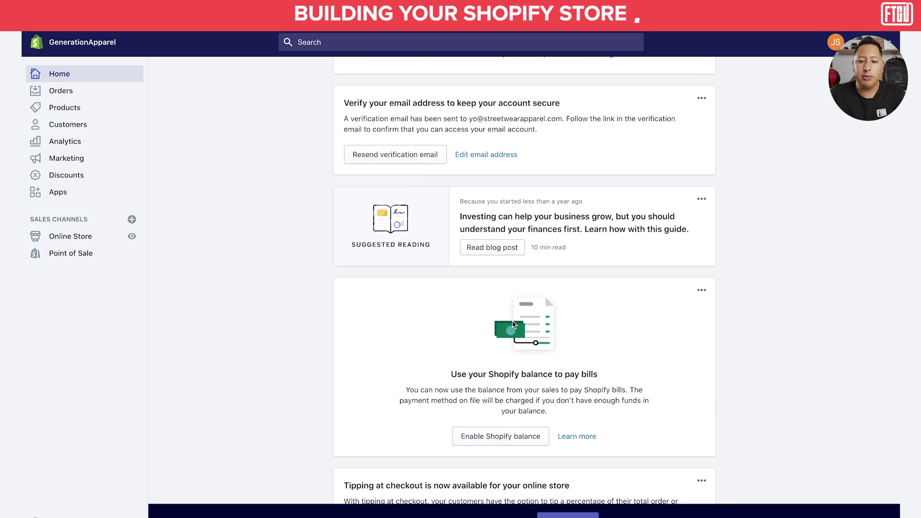
{"action": "scroll", "coordinate": [516, 365], "scroll_direction": "down", "scroll_amount": 4}
{"action": "scroll", "coordinate": [517, 399], "scroll_direction": "up", "scroll_amount": 8}
{"action": "scroll", "coordinate": [517, 403], "scroll_direction": "up", "scroll_amount": 7}
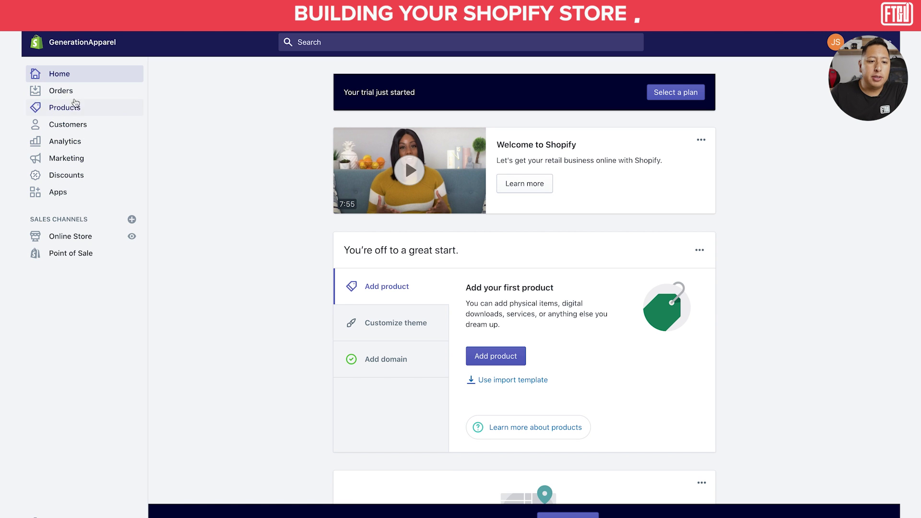
Look through the store's orders, products, inventory and collections sections
{"action": "left_click", "coordinate": [74, 92]}
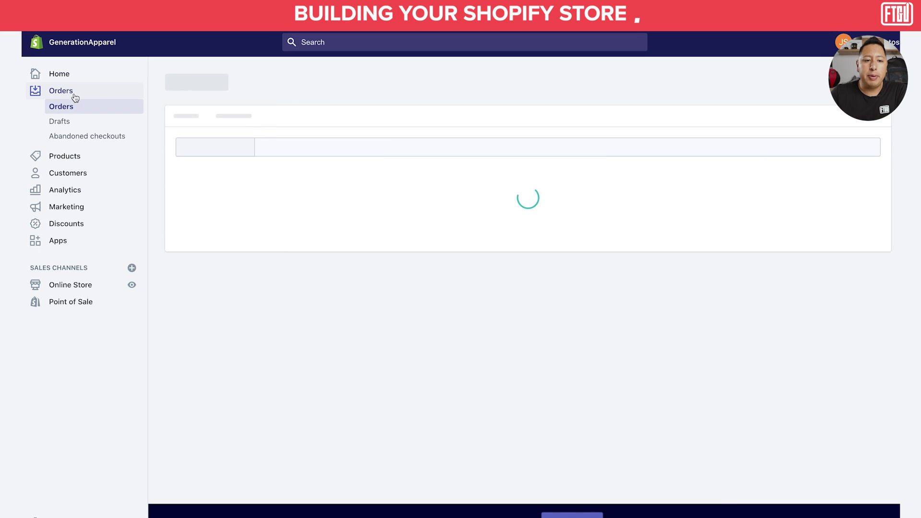
{"action": "left_click", "coordinate": [77, 159]}
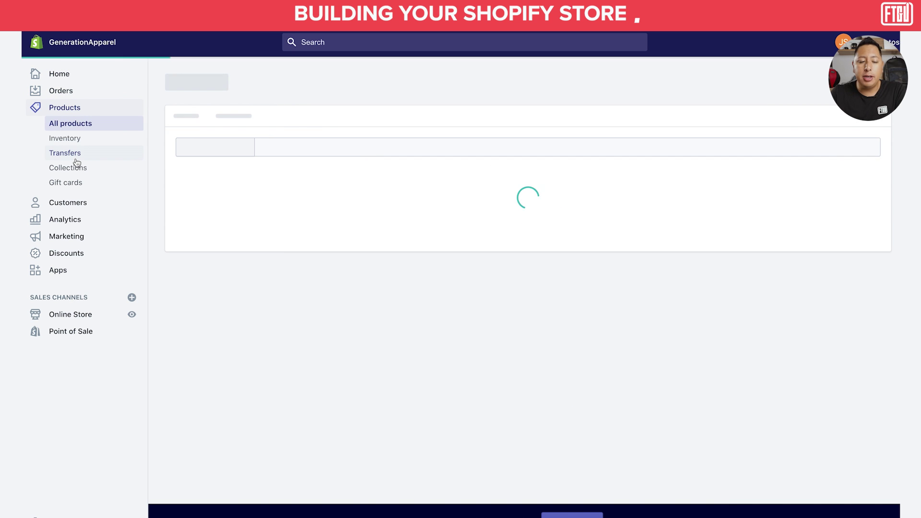
{"action": "left_click", "coordinate": [71, 140]}
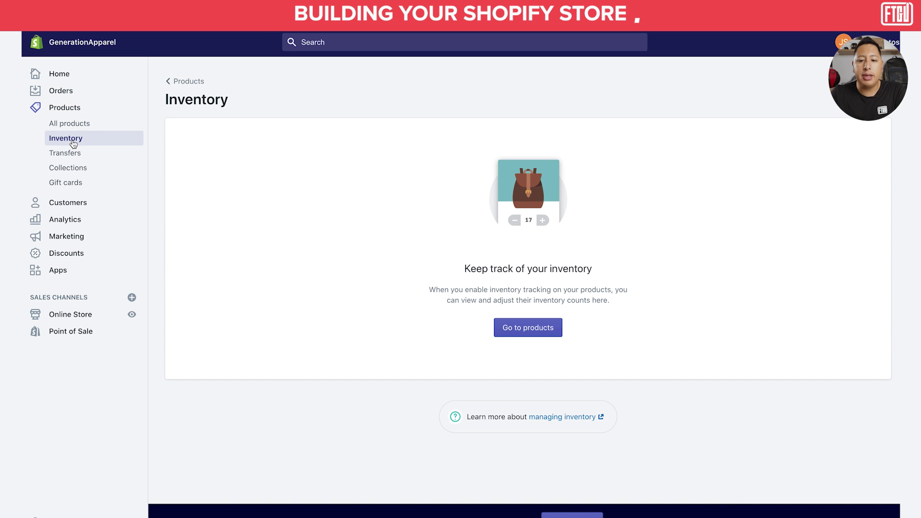
{"action": "left_click", "coordinate": [79, 169]}
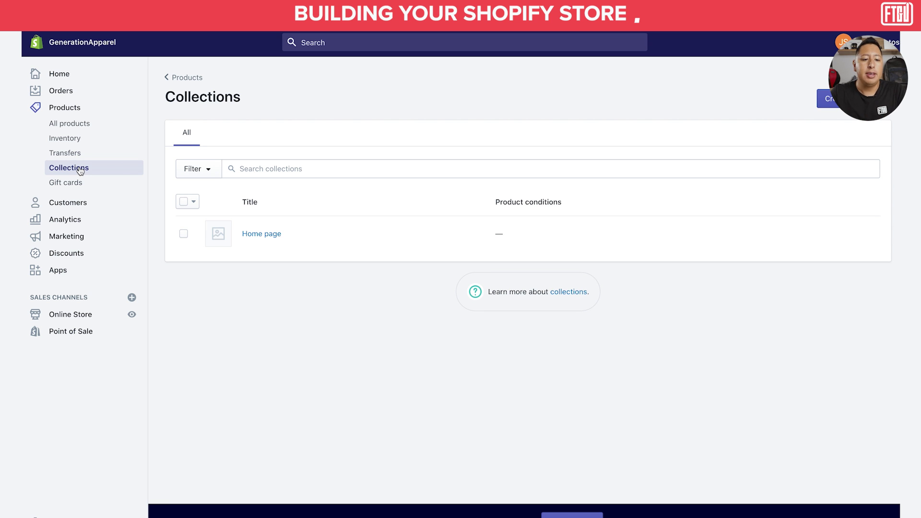
Open the online store's themes page and review the current theme and the theme library options
{"action": "left_click", "coordinate": [75, 315]}
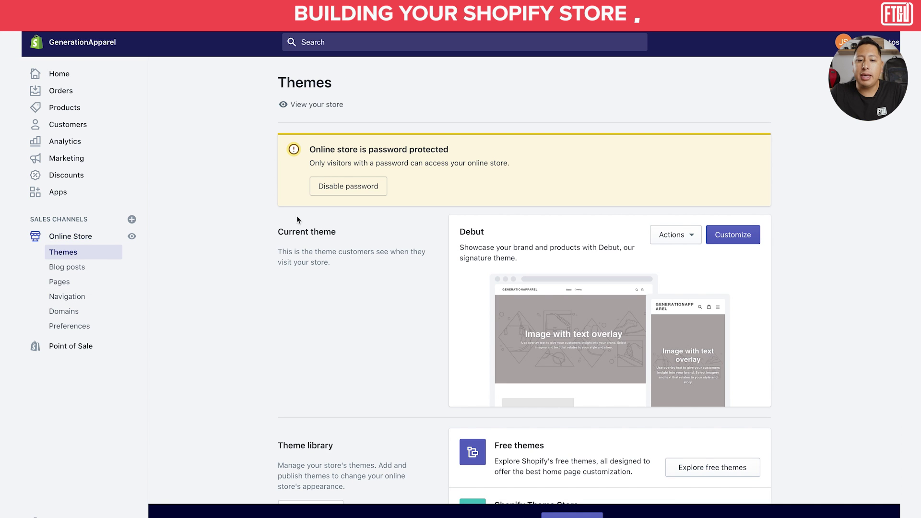
{"action": "scroll", "coordinate": [555, 228], "scroll_direction": "down", "scroll_amount": 1}
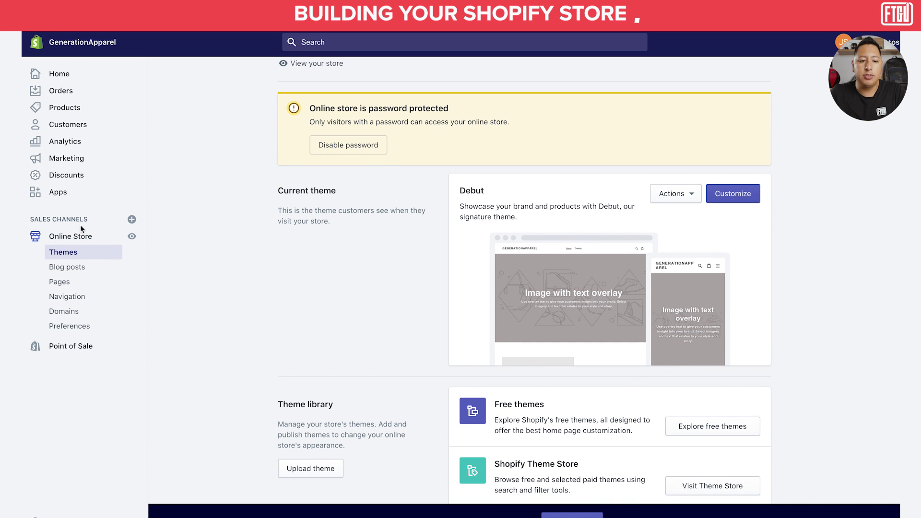
{"action": "scroll", "coordinate": [612, 260], "scroll_direction": "down", "scroll_amount": 1}
{"action": "scroll", "coordinate": [613, 260], "scroll_direction": "down", "scroll_amount": 1}
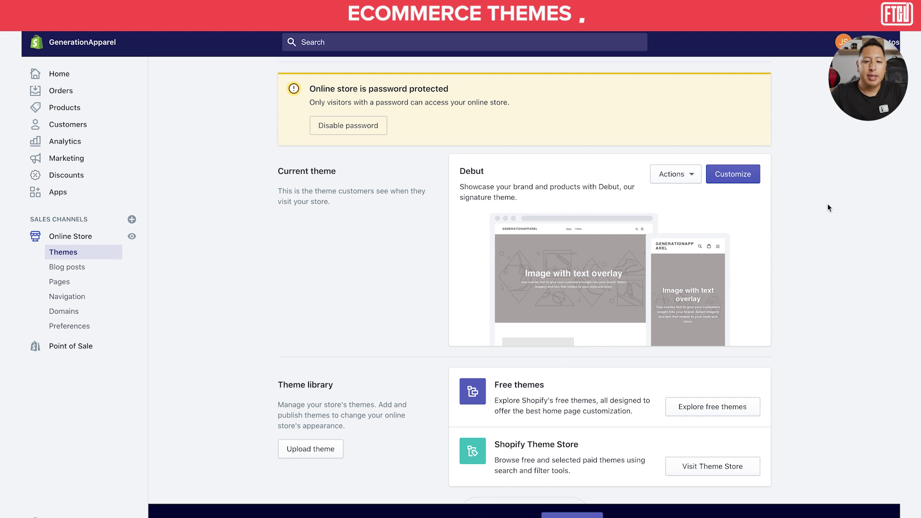
{"action": "scroll", "coordinate": [624, 224], "scroll_direction": "down", "scroll_amount": 1}
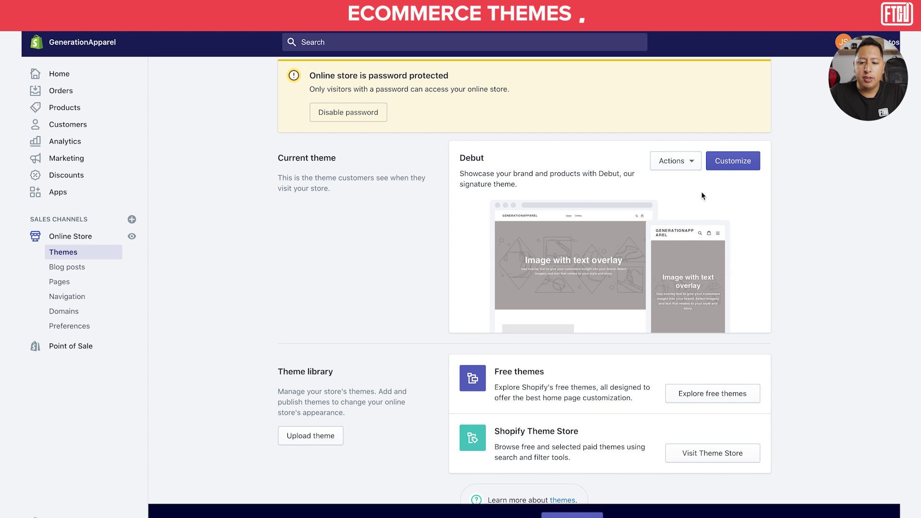
{"action": "scroll", "coordinate": [701, 192], "scroll_direction": "down", "scroll_amount": 1}
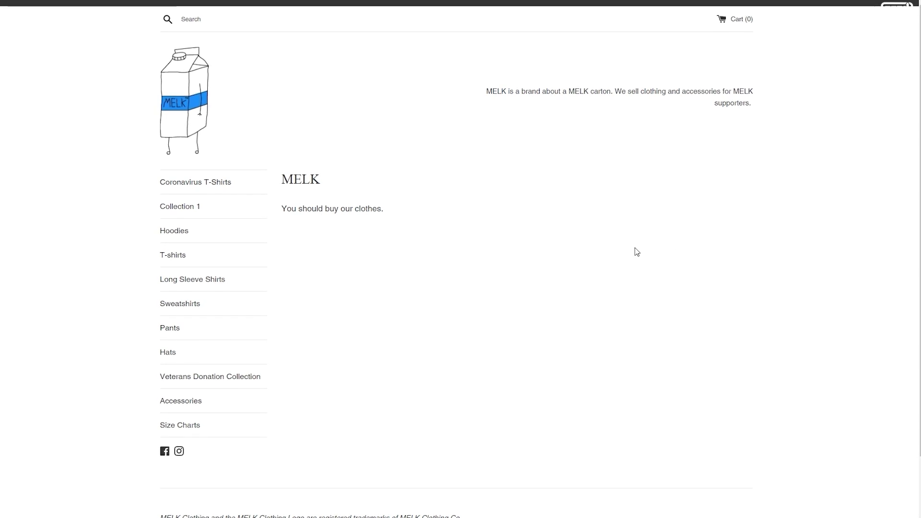
Examine the MELK example store's home page layout and its T-shirts collection
{"action": "scroll", "coordinate": [623, 254], "scroll_direction": "down", "scroll_amount": 3}
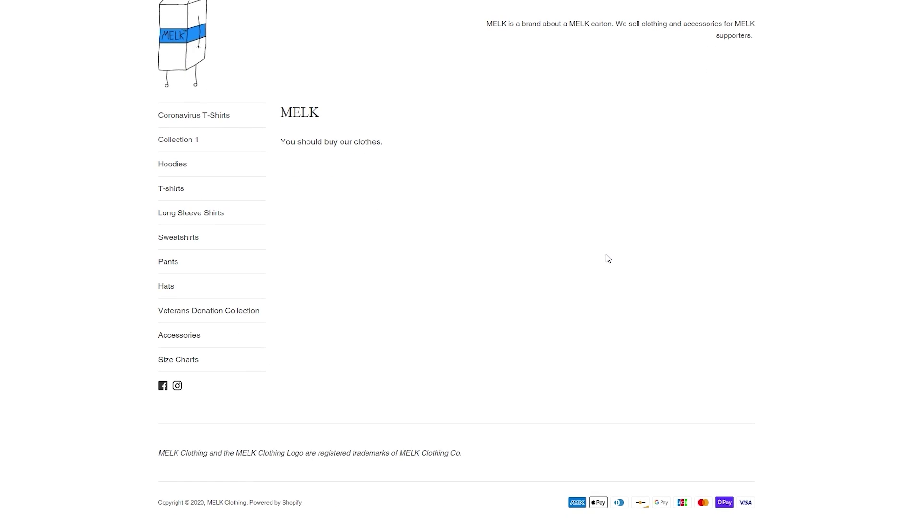
{"action": "scroll", "coordinate": [604, 258], "scroll_direction": "up", "scroll_amount": 3}
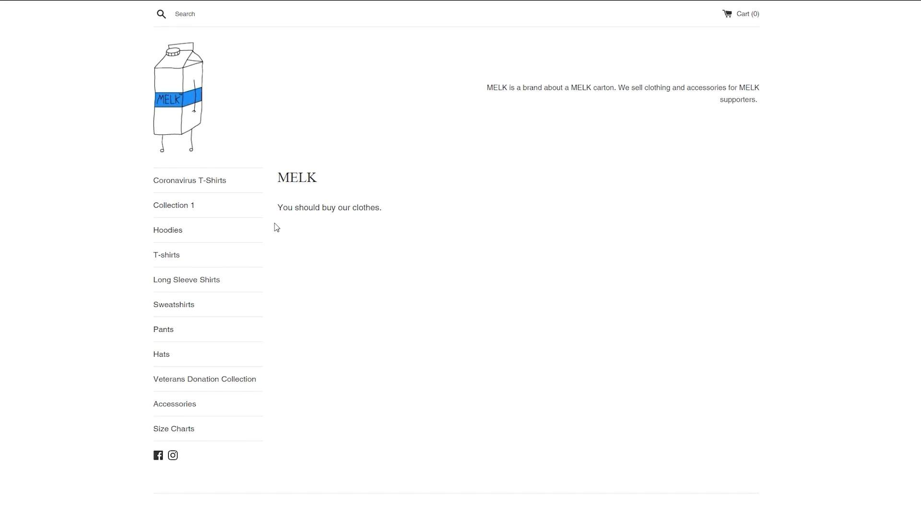
{"action": "left_click", "coordinate": [171, 255]}
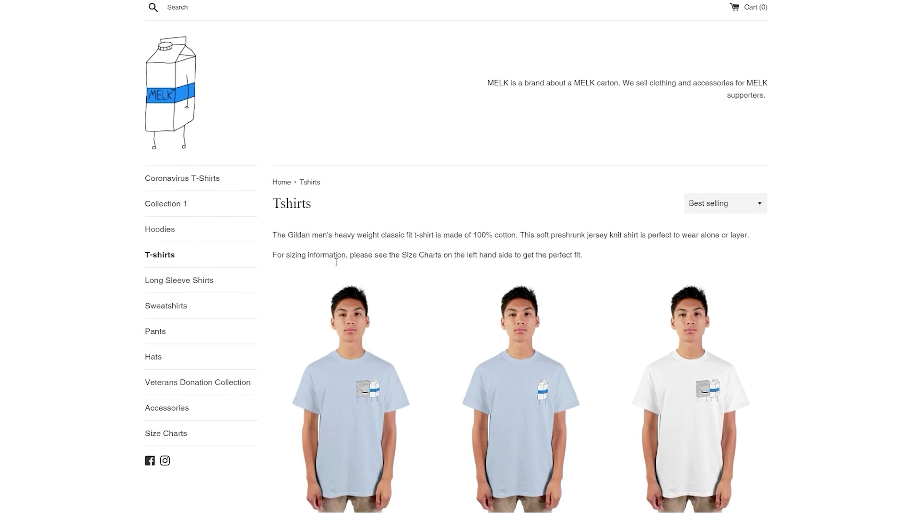
{"action": "scroll", "coordinate": [333, 261], "scroll_direction": "down", "scroll_amount": 5}
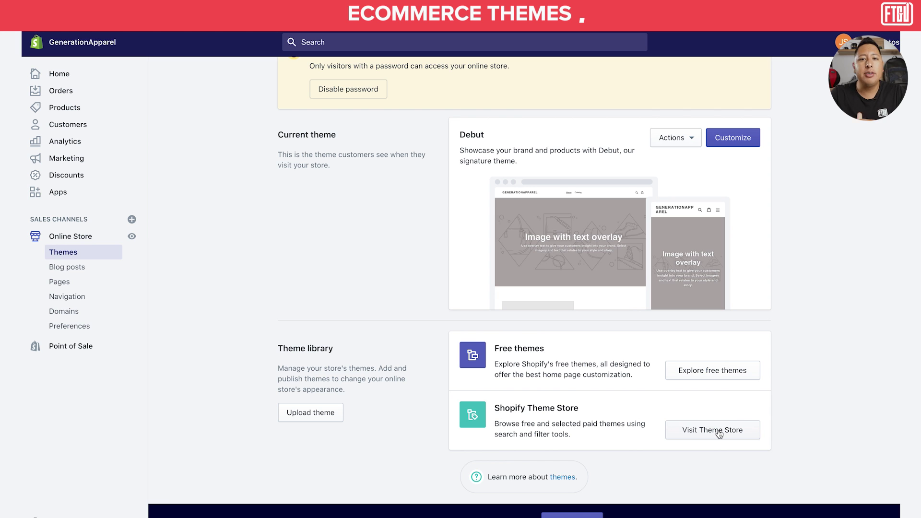
Explore Shopify's free themes from the theme library and look through the available designs
{"action": "left_click", "coordinate": [813, 359]}
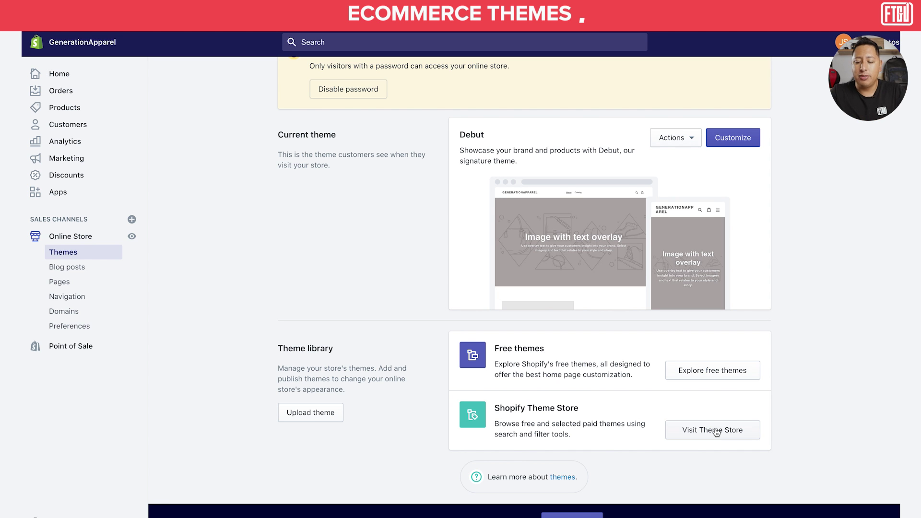
{"action": "scroll", "coordinate": [727, 338], "scroll_direction": "up", "scroll_amount": 1}
{"action": "right_click", "coordinate": [726, 338]}
{"action": "left_click", "coordinate": [631, 360]}
{"action": "left_click", "coordinate": [695, 379]}
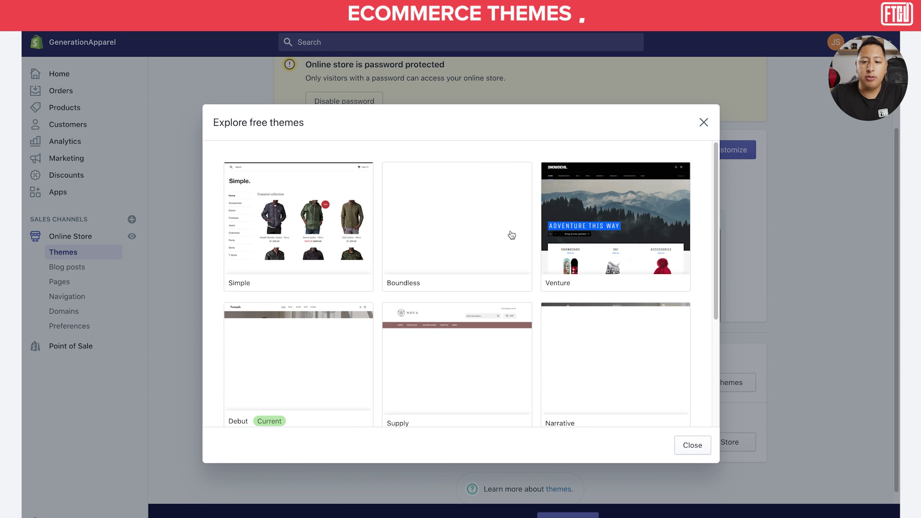
{"action": "scroll", "coordinate": [623, 226], "scroll_direction": "down", "scroll_amount": 4}
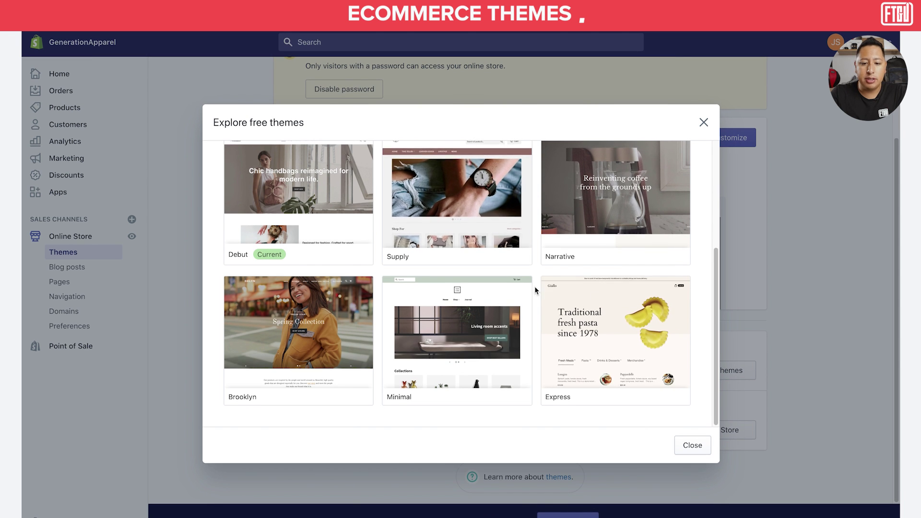
{"action": "scroll", "coordinate": [616, 350], "scroll_direction": "up", "scroll_amount": 1}
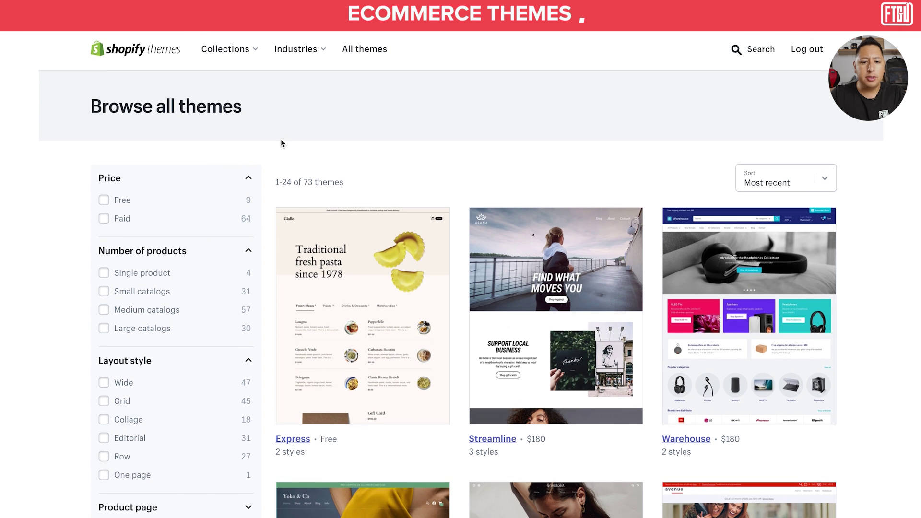
Browse the full theme catalogue in the Shopify Theme Store, comparing designs and prices
{"action": "scroll", "coordinate": [614, 169], "scroll_direction": "down", "scroll_amount": 1}
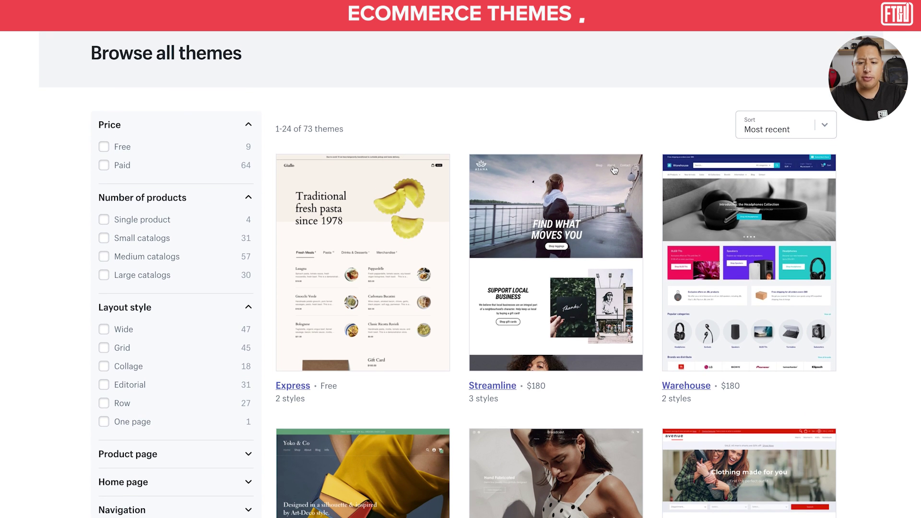
{"action": "scroll", "coordinate": [614, 170], "scroll_direction": "down", "scroll_amount": 9}
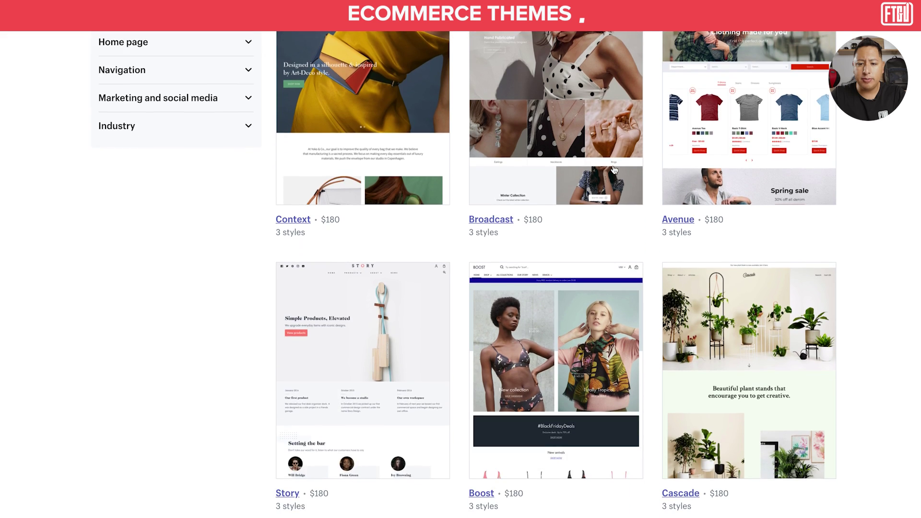
{"action": "scroll", "coordinate": [614, 169], "scroll_direction": "down", "scroll_amount": 6}
{"action": "scroll", "coordinate": [614, 170], "scroll_direction": "down", "scroll_amount": 13}
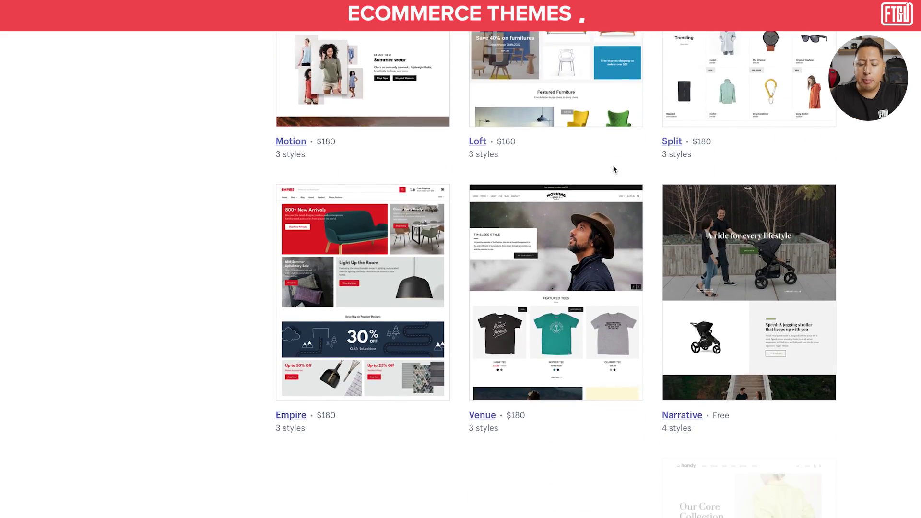
{"action": "scroll", "coordinate": [614, 170], "scroll_direction": "down", "scroll_amount": 5}
{"action": "scroll", "coordinate": [614, 170], "scroll_direction": "up", "scroll_amount": 4}
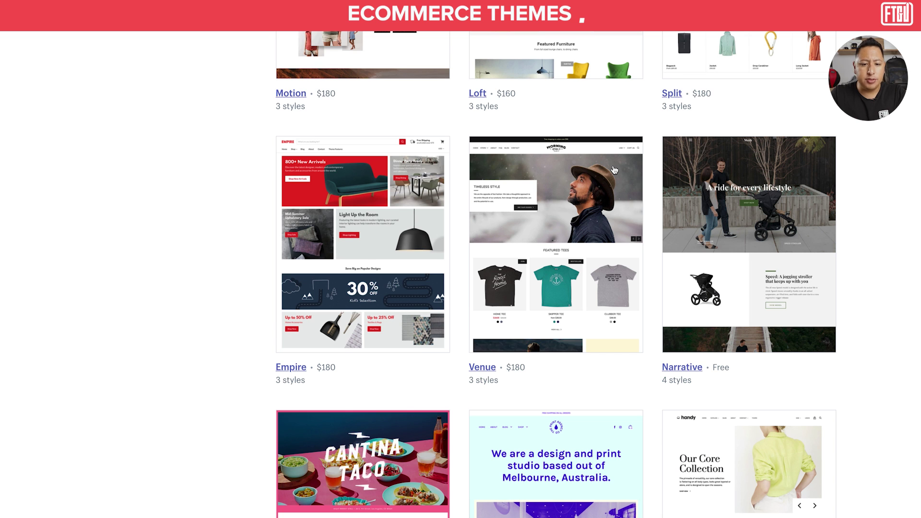
{"action": "scroll", "coordinate": [614, 170], "scroll_direction": "down", "scroll_amount": 8}
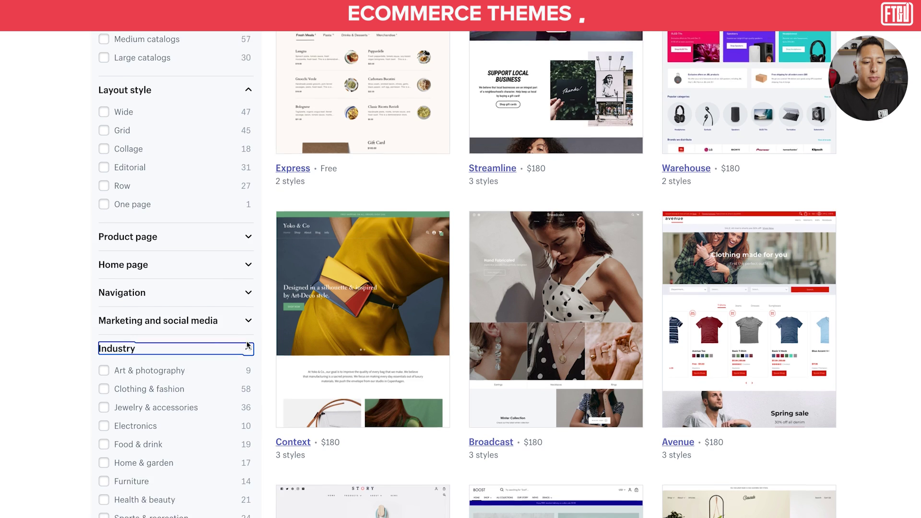
Filter the theme catalogue by the Clothing & fashion industry and look through the matching themes
{"action": "scroll", "coordinate": [249, 341], "scroll_direction": "down", "scroll_amount": 1}
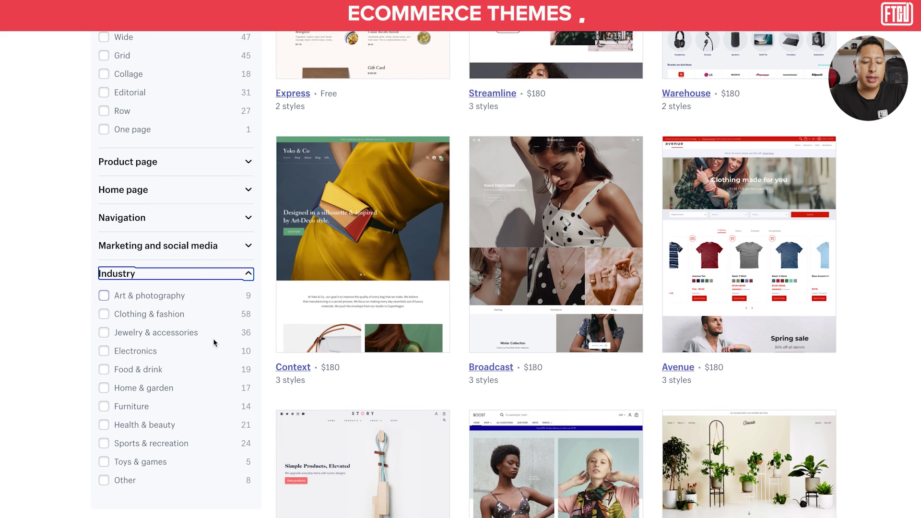
{"action": "scroll", "coordinate": [213, 339], "scroll_direction": "down", "scroll_amount": 1}
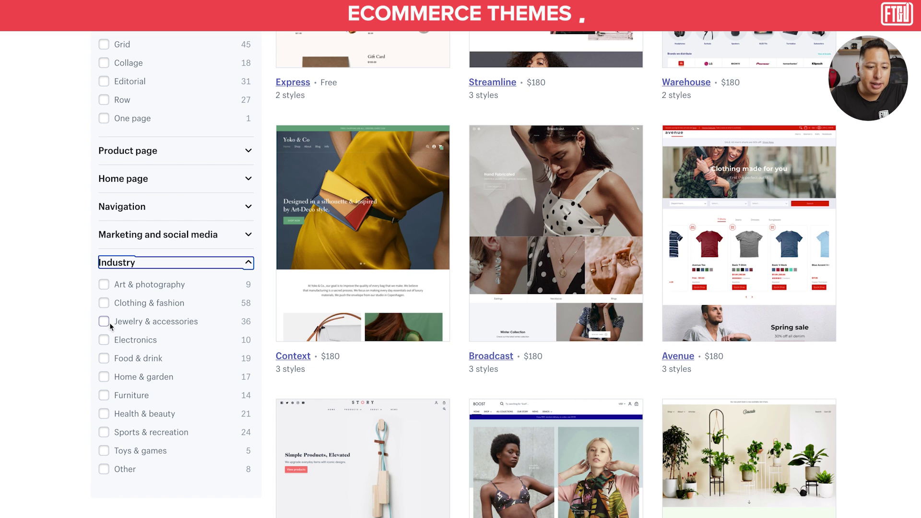
{"action": "left_click", "coordinate": [105, 304]}
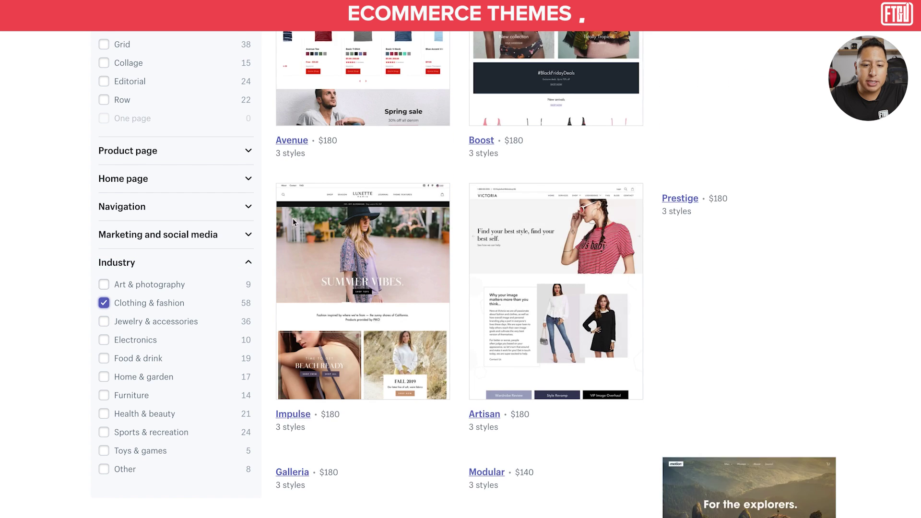
{"action": "scroll", "coordinate": [679, 242], "scroll_direction": "up", "scroll_amount": 5}
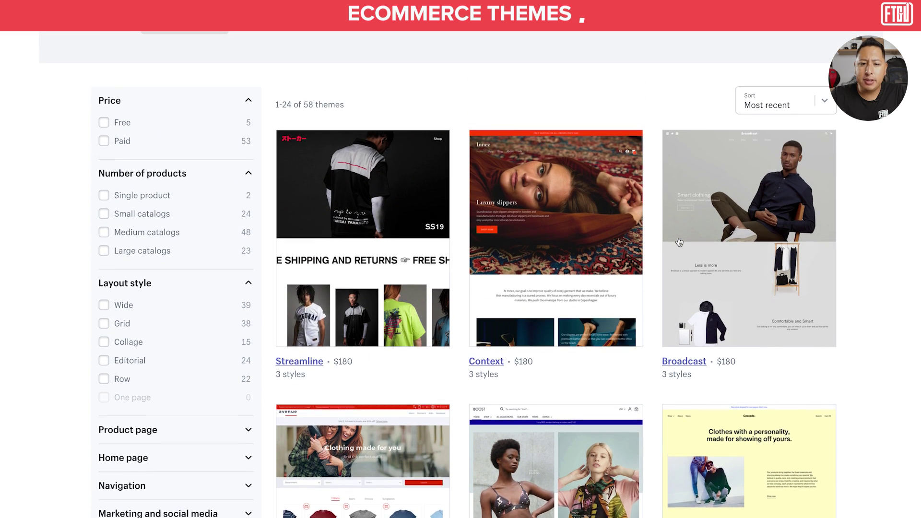
{"action": "scroll", "coordinate": [679, 243], "scroll_direction": "down", "scroll_amount": 2}
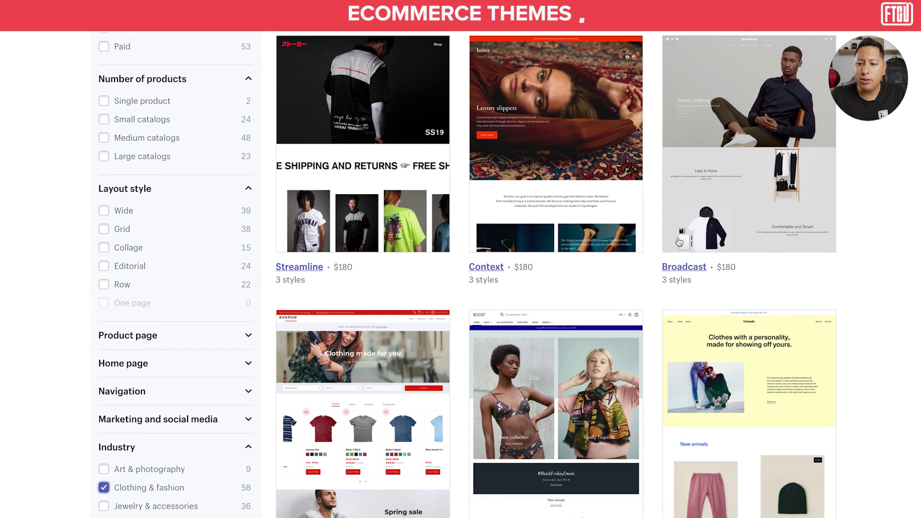
{"action": "scroll", "coordinate": [785, 138], "scroll_direction": "down", "scroll_amount": 5}
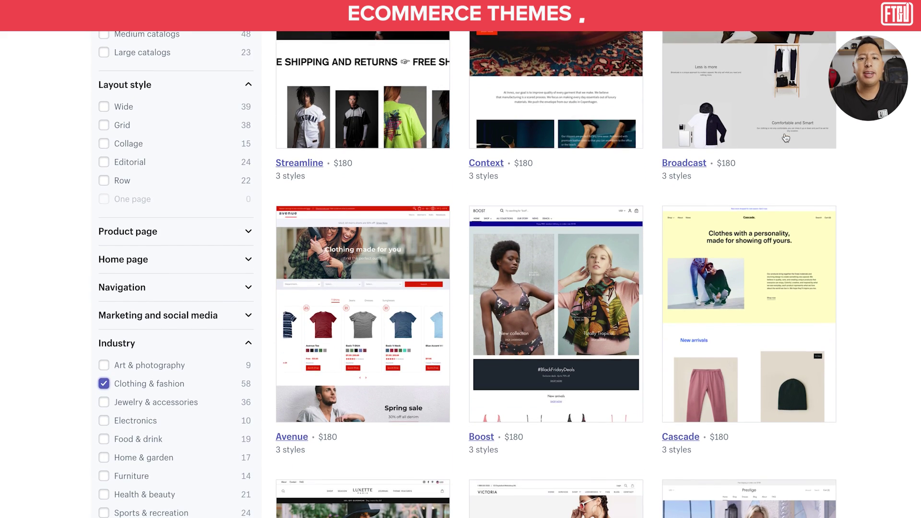
{"action": "scroll", "coordinate": [785, 137], "scroll_direction": "down", "scroll_amount": 6}
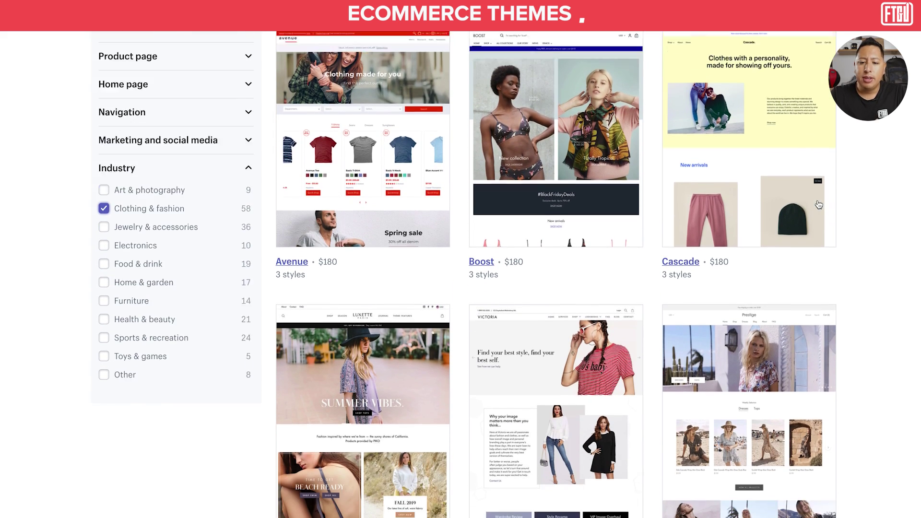
Compare the designs and prices of the remaining Clothing & fashion themes through the end of the first results page
{"action": "scroll", "coordinate": [818, 204], "scroll_direction": "down", "scroll_amount": 1}
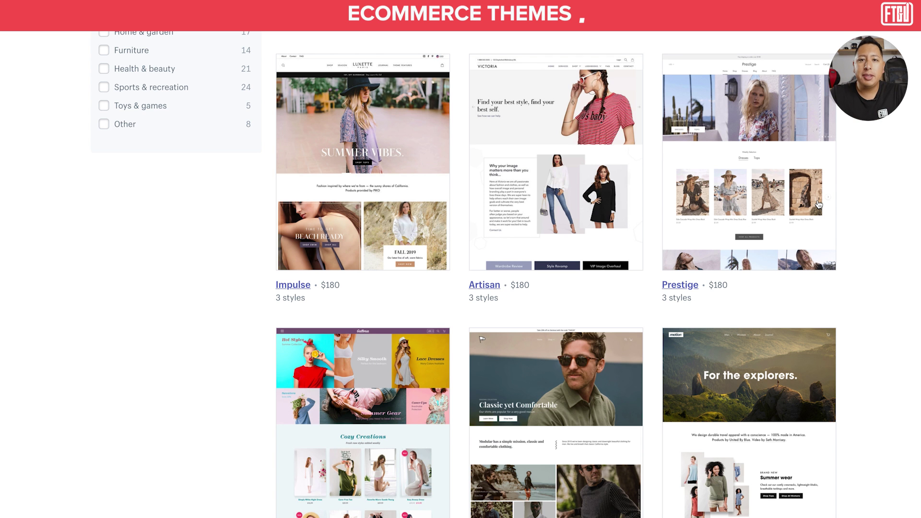
{"action": "scroll", "coordinate": [819, 205], "scroll_direction": "down", "scroll_amount": 3}
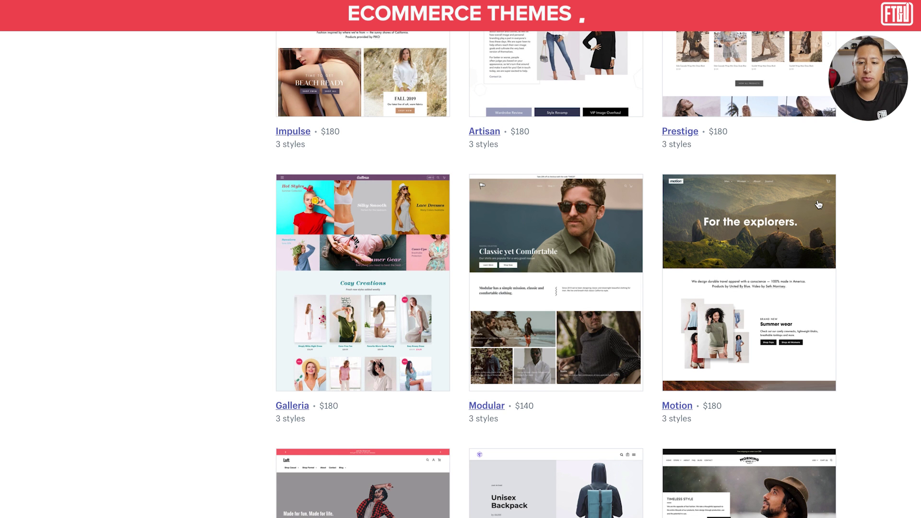
{"action": "scroll", "coordinate": [818, 205], "scroll_direction": "down", "scroll_amount": 1}
{"action": "scroll", "coordinate": [818, 207], "scroll_direction": "down", "scroll_amount": 6}
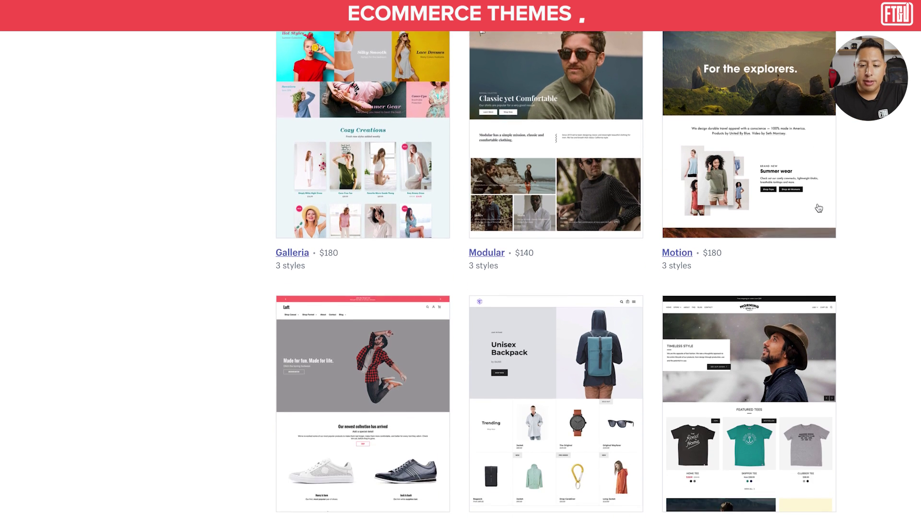
{"action": "scroll", "coordinate": [818, 208], "scroll_direction": "down", "scroll_amount": 9}
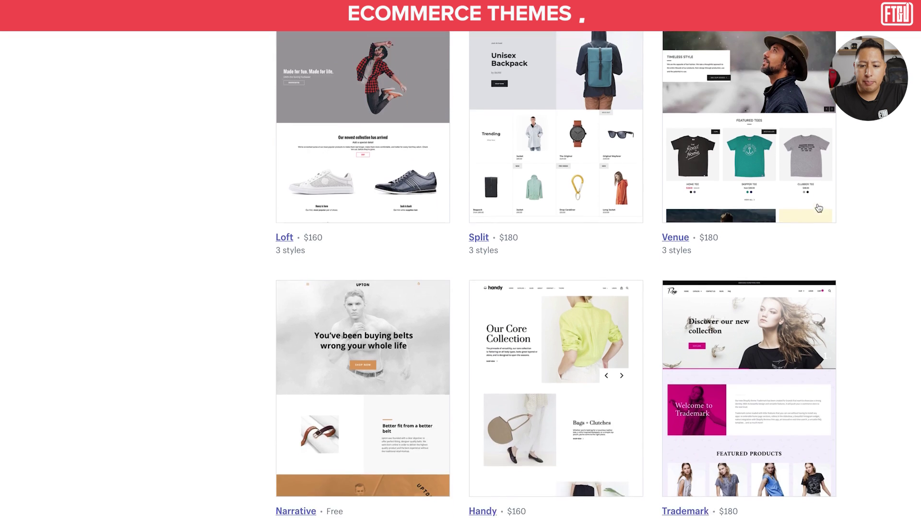
{"action": "scroll", "coordinate": [552, 330], "scroll_direction": "down", "scroll_amount": 3}
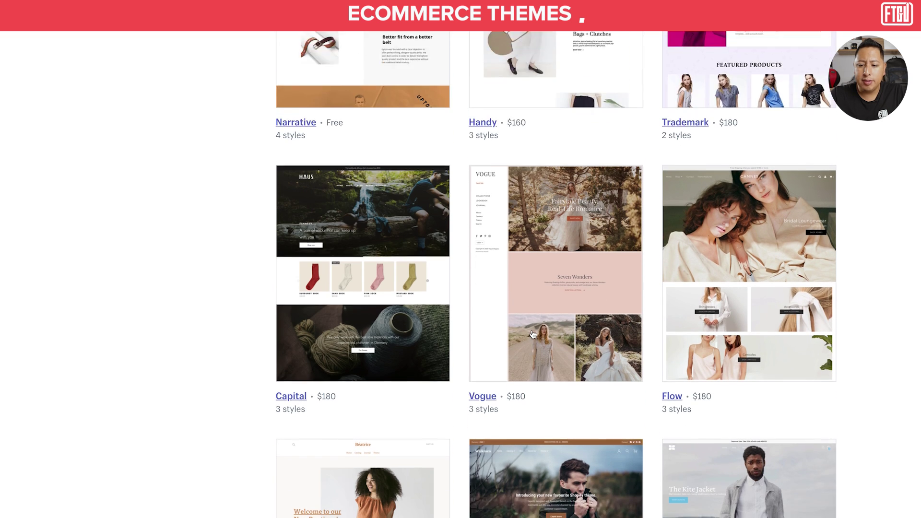
{"action": "scroll", "coordinate": [684, 373], "scroll_direction": "down", "scroll_amount": 2}
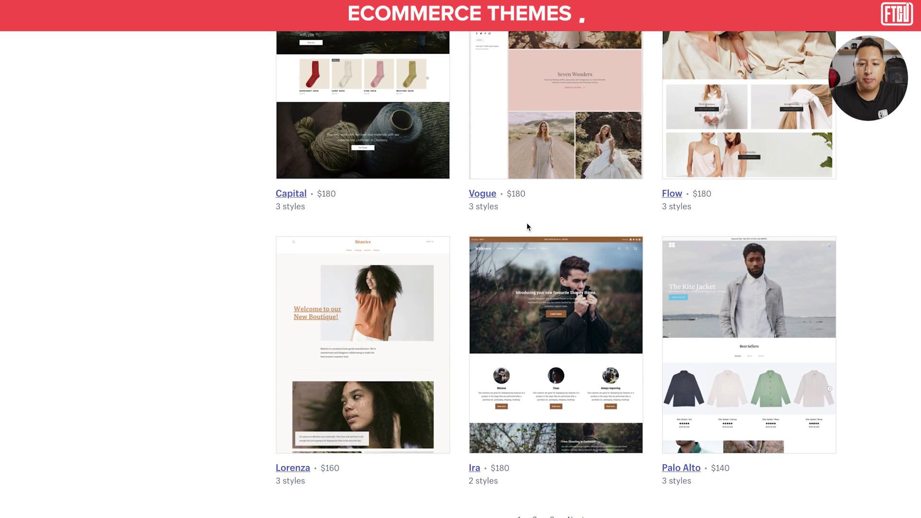
{"action": "left_click_drag", "start_coordinate": [506, 190], "coordinate": [530, 196]}
{"action": "left_click", "coordinate": [530, 195]}
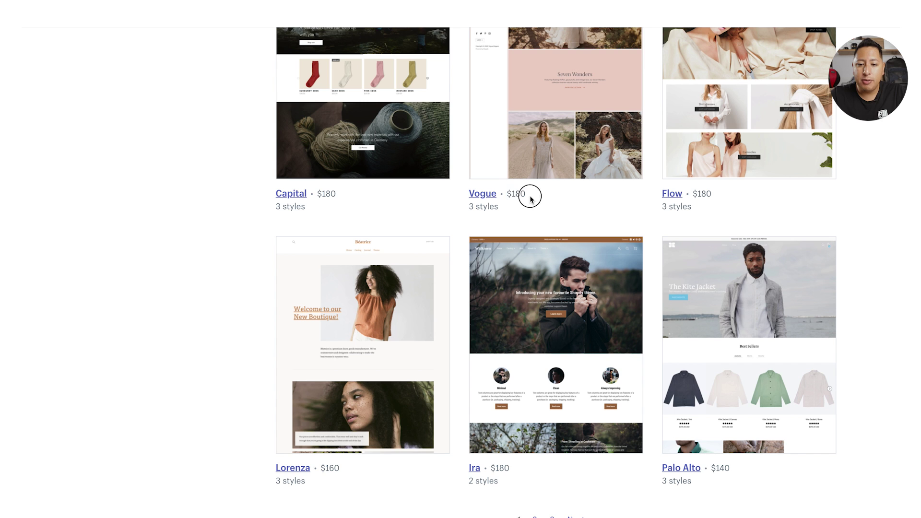
{"action": "scroll", "coordinate": [530, 198], "scroll_direction": "down", "scroll_amount": 3}
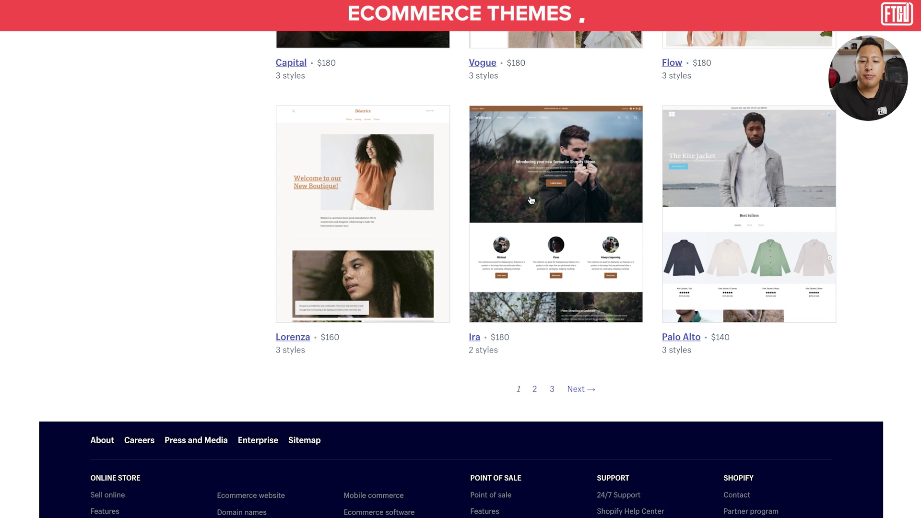
Go back through the clothing themes and open the details page of the Impulse theme
{"action": "scroll", "coordinate": [556, 221], "scroll_direction": "up", "scroll_amount": 8}
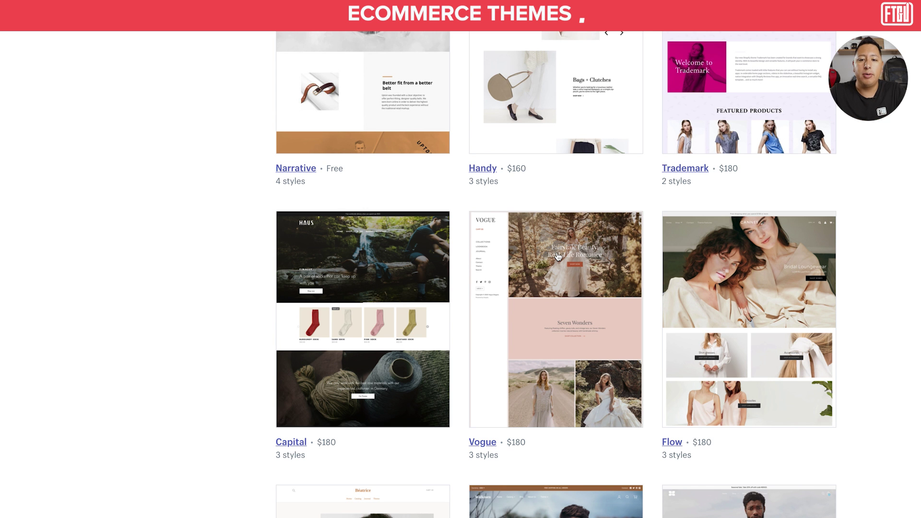
{"action": "scroll", "coordinate": [558, 257], "scroll_direction": "up", "scroll_amount": 12}
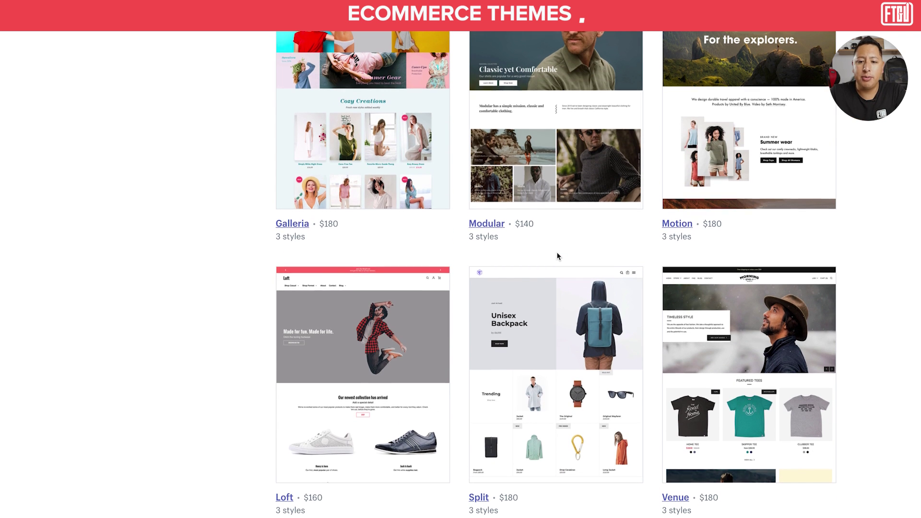
{"action": "scroll", "coordinate": [557, 255], "scroll_direction": "up", "scroll_amount": 8}
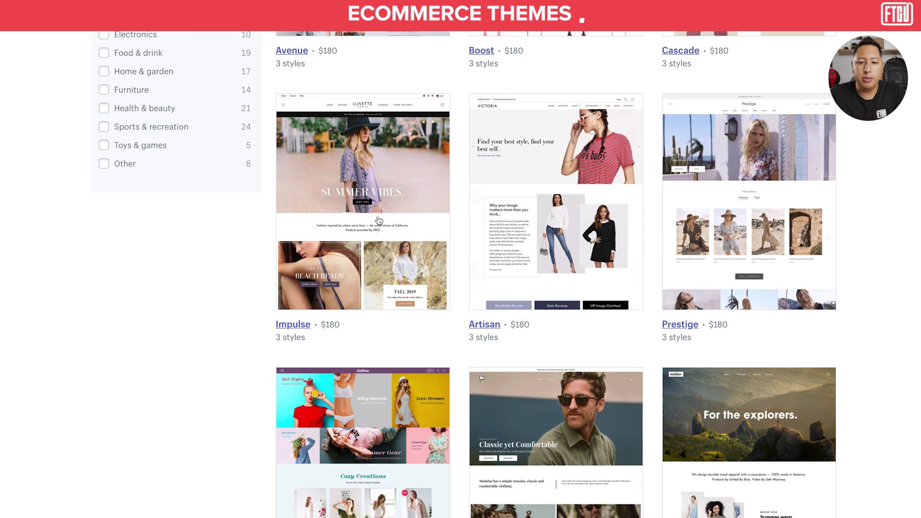
{"action": "scroll", "coordinate": [389, 225], "scroll_direction": "up", "scroll_amount": 1}
{"action": "left_click", "coordinate": [378, 223]}
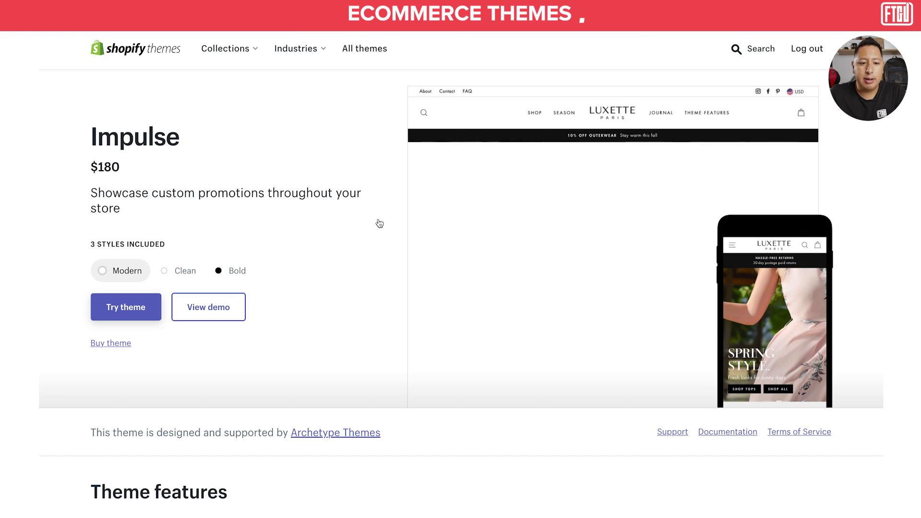
Open the Impulse theme's demo store and examine its whole home page in the desktop layout
{"action": "scroll", "coordinate": [533, 302], "scroll_direction": "down", "scroll_amount": 1}
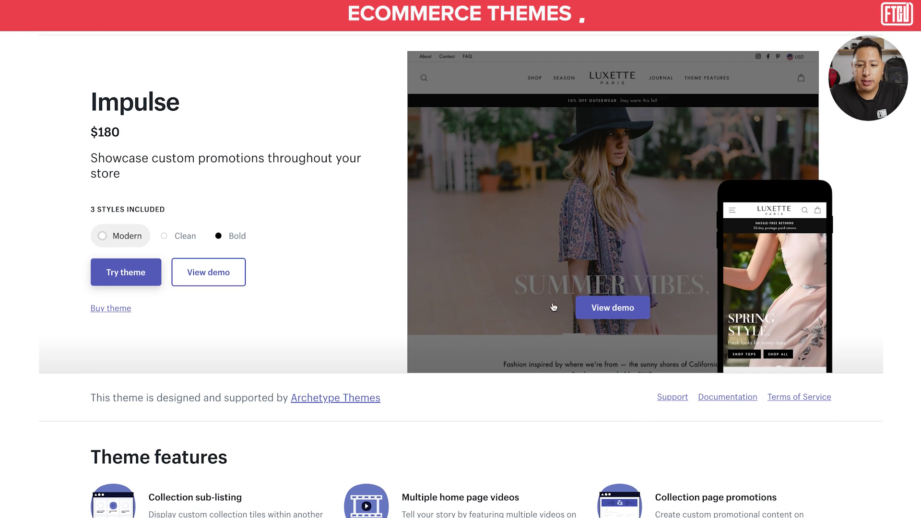
{"action": "left_click", "coordinate": [590, 307]}
{"action": "scroll", "coordinate": [621, 278], "scroll_direction": "down", "scroll_amount": 4}
{"action": "scroll", "coordinate": [621, 279], "scroll_direction": "down", "scroll_amount": 15}
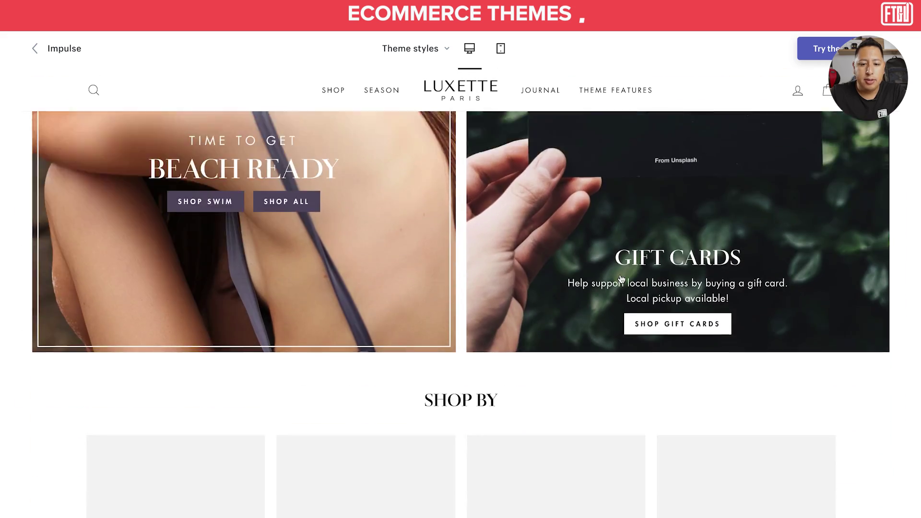
{"action": "scroll", "coordinate": [621, 279], "scroll_direction": "down", "scroll_amount": 15}
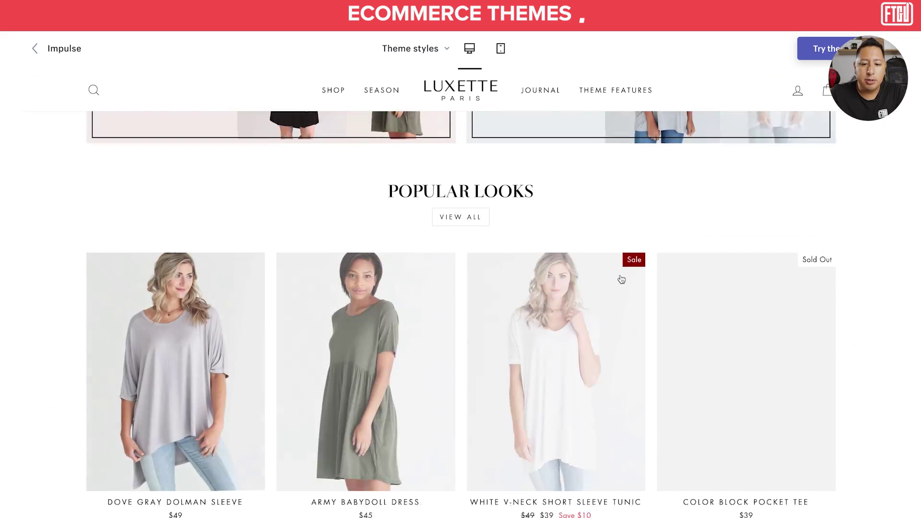
{"action": "scroll", "coordinate": [620, 278], "scroll_direction": "down", "scroll_amount": 10}
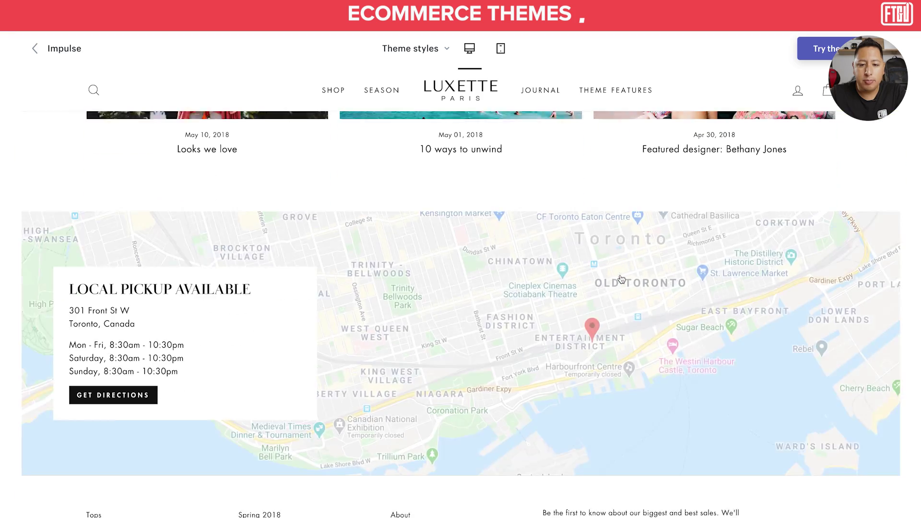
{"action": "scroll", "coordinate": [620, 279], "scroll_direction": "up", "scroll_amount": 10}
{"action": "scroll", "coordinate": [621, 279], "scroll_direction": "up", "scroll_amount": 15}
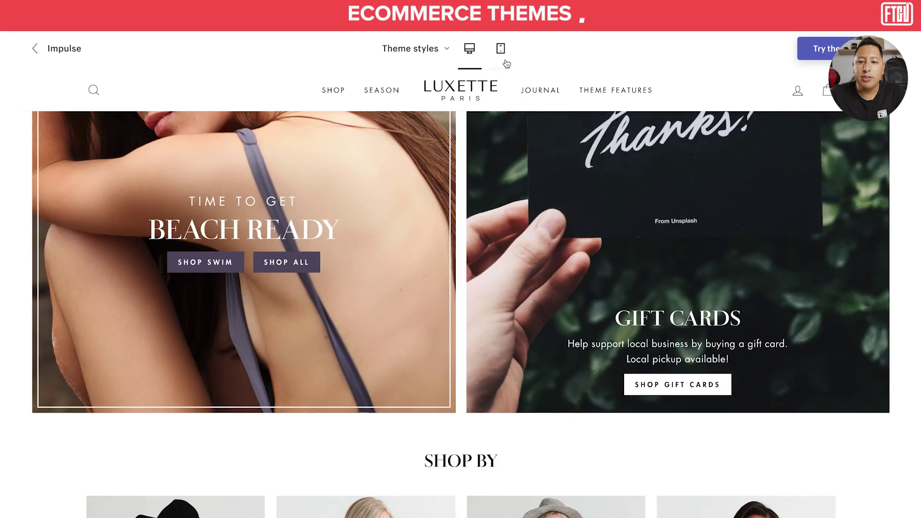
Preview the Impulse demo's home page in the mobile layout and switch back to the desktop layout
{"action": "left_click", "coordinate": [504, 57]}
{"action": "scroll", "coordinate": [495, 239], "scroll_direction": "down", "scroll_amount": 5}
{"action": "scroll", "coordinate": [495, 238], "scroll_direction": "down", "scroll_amount": 15}
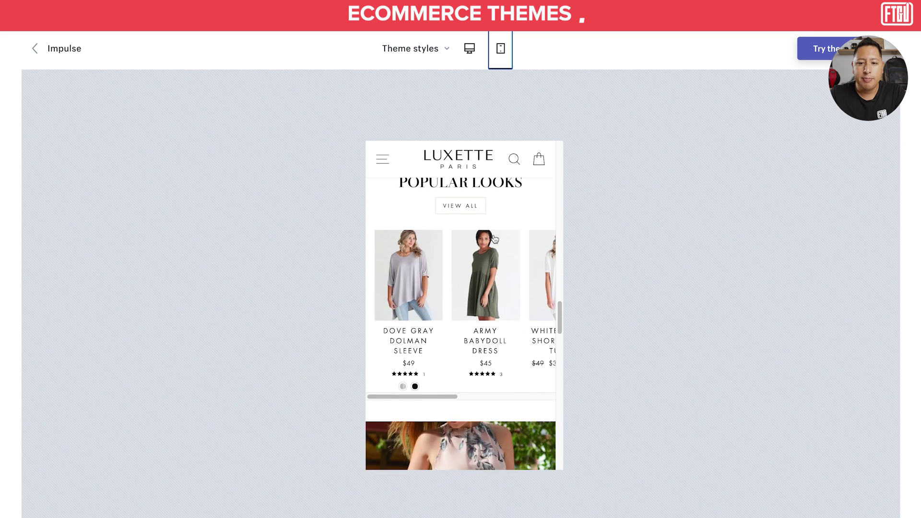
{"action": "scroll", "coordinate": [495, 239], "scroll_direction": "down", "scroll_amount": 4}
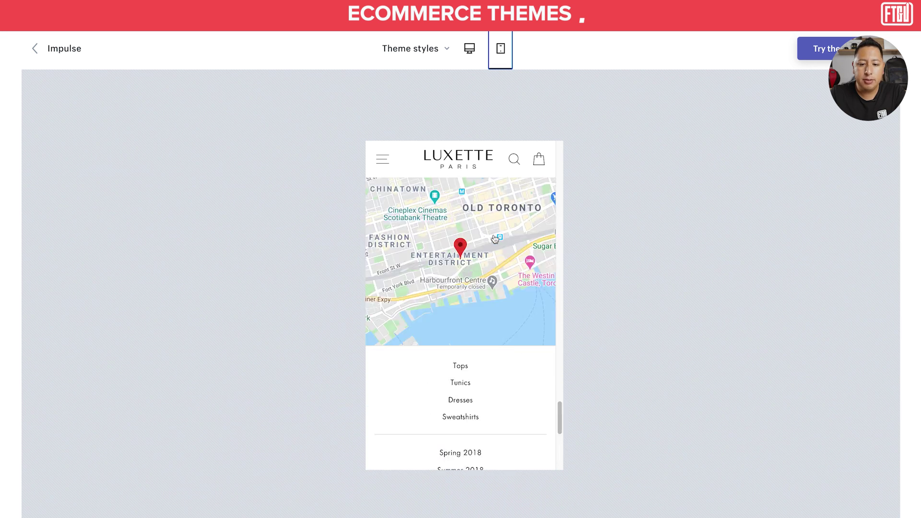
{"action": "scroll", "coordinate": [495, 239], "scroll_direction": "up", "scroll_amount": 12}
{"action": "scroll", "coordinate": [495, 238], "scroll_direction": "up", "scroll_amount": 15}
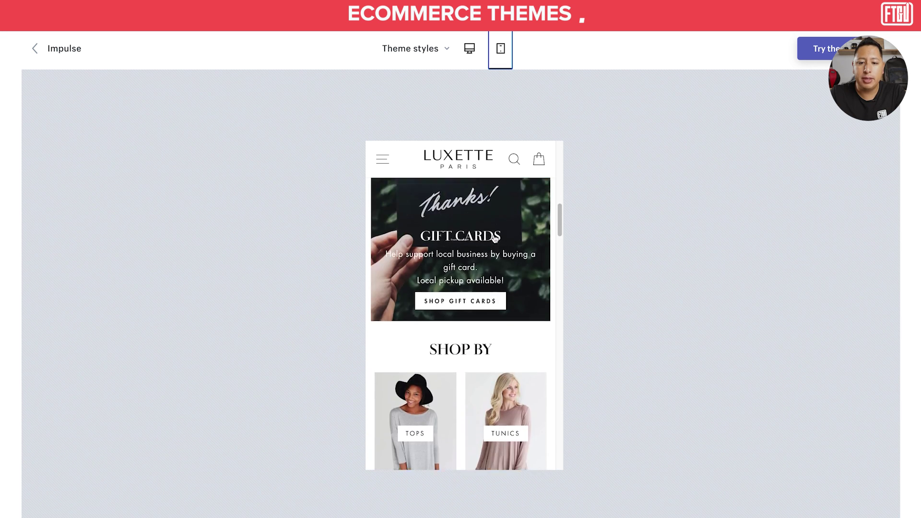
{"action": "left_click", "coordinate": [471, 51]}
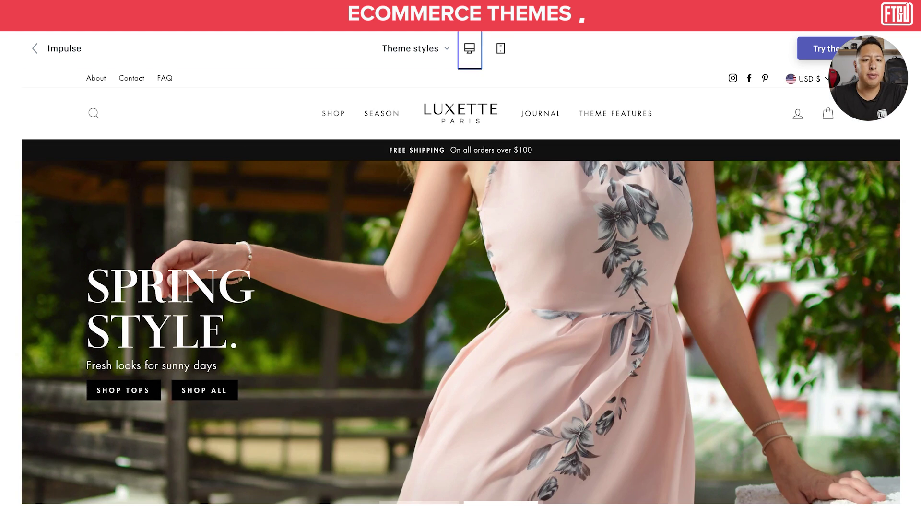
{"action": "scroll", "coordinate": [586, 293], "scroll_direction": "down", "scroll_amount": 8}
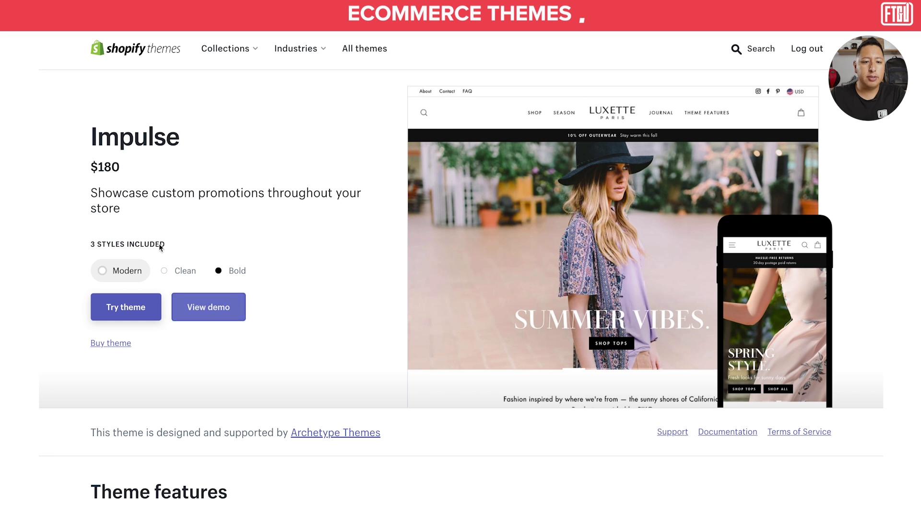
List all themes in the Theme Store, filter them by the Free price option and look through the designs
{"action": "left_click", "coordinate": [378, 54]}
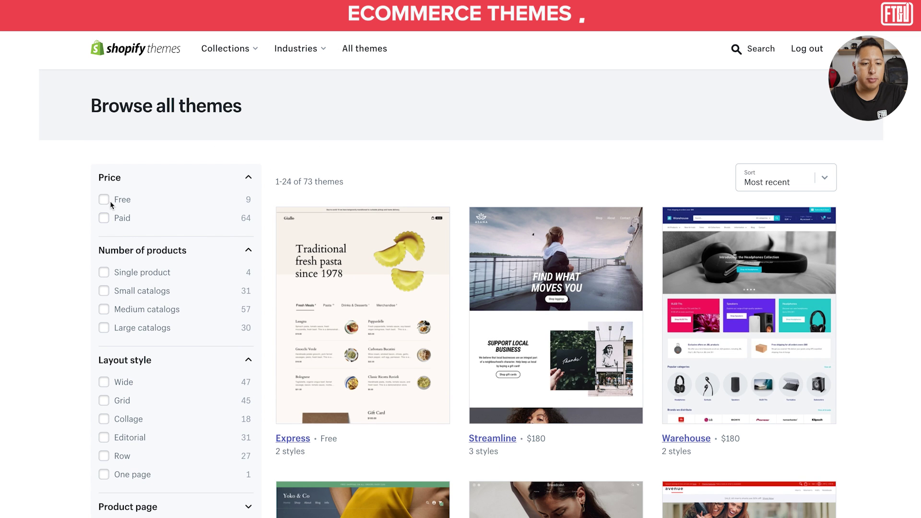
{"action": "left_click", "coordinate": [110, 201]}
{"action": "scroll", "coordinate": [841, 191], "scroll_direction": "down", "scroll_amount": 1}
{"action": "scroll", "coordinate": [841, 221], "scroll_direction": "down", "scroll_amount": 2}
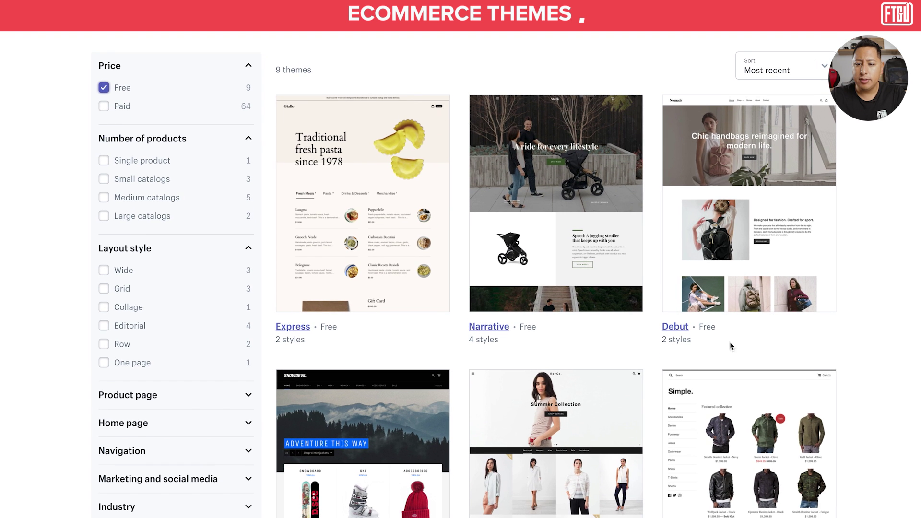
{"action": "scroll", "coordinate": [842, 212], "scroll_direction": "down", "scroll_amount": 5}
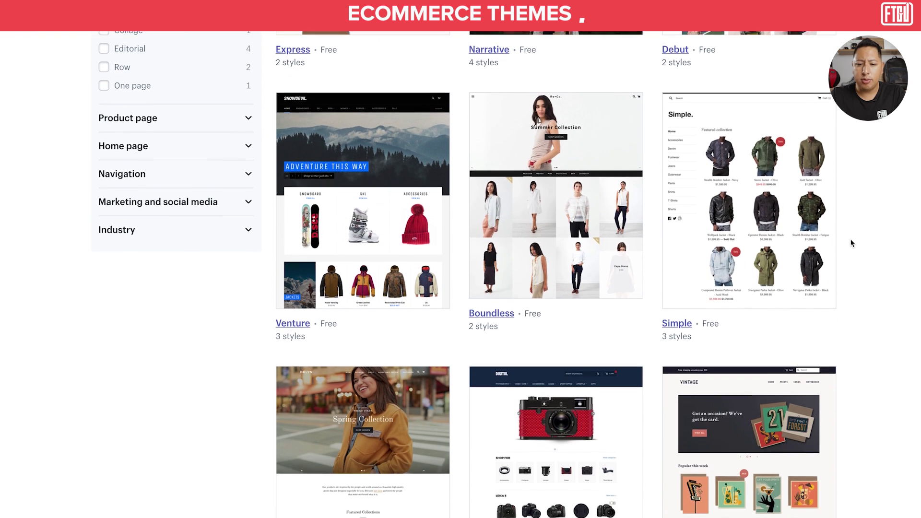
{"action": "scroll", "coordinate": [853, 243], "scroll_direction": "down", "scroll_amount": 5}
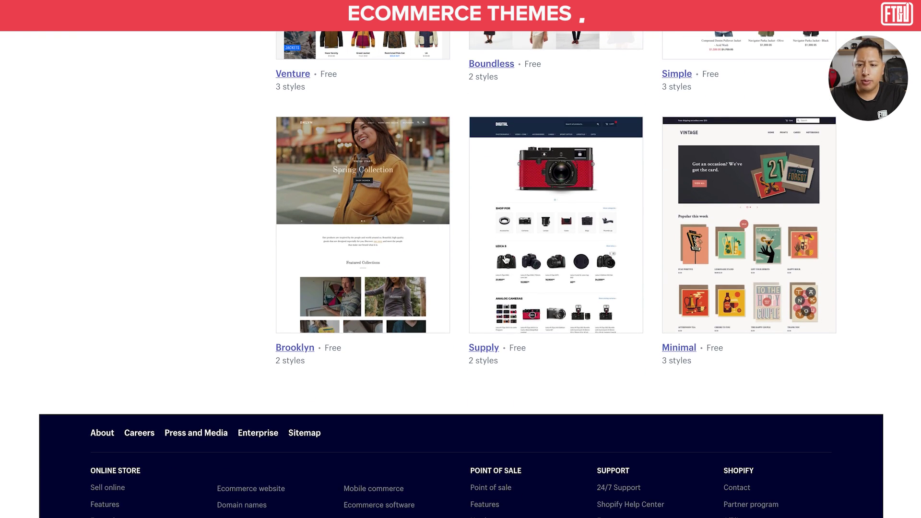
{"action": "scroll", "coordinate": [506, 259], "scroll_direction": "up", "scroll_amount": 3}
{"action": "scroll", "coordinate": [506, 260], "scroll_direction": "up", "scroll_amount": 5}
{"action": "scroll", "coordinate": [506, 260], "scroll_direction": "up", "scroll_amount": 1}
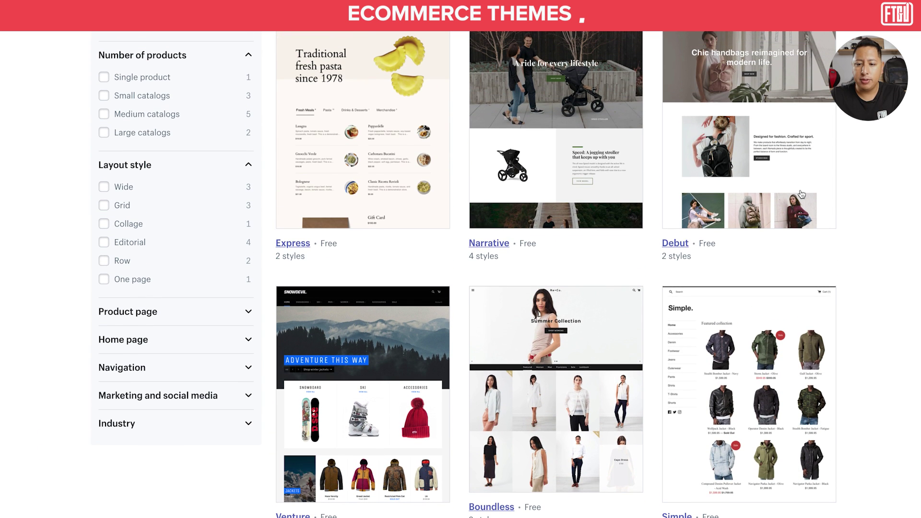
Open the free Debut theme's demo store and examine its home page from banner to footer
{"action": "left_click", "coordinate": [758, 170]}
{"action": "scroll", "coordinate": [294, 320], "scroll_direction": "down", "scroll_amount": 1}
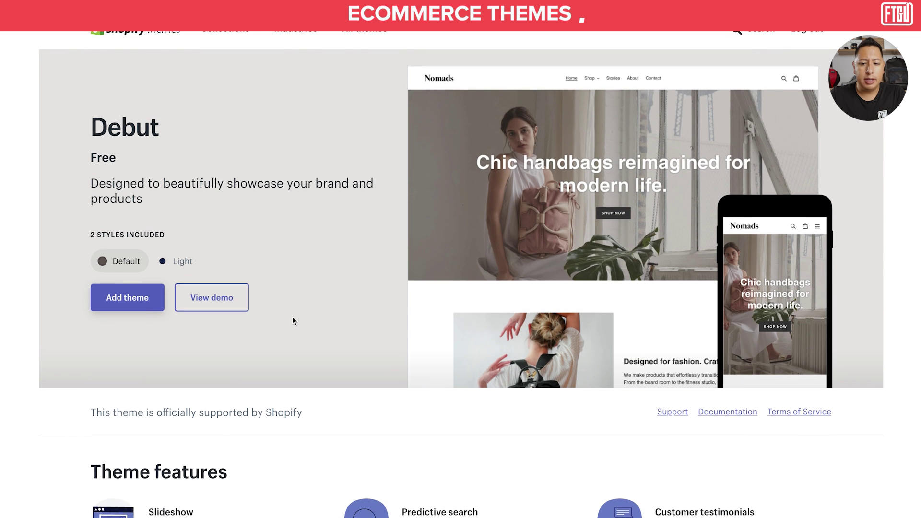
{"action": "left_click", "coordinate": [221, 263]}
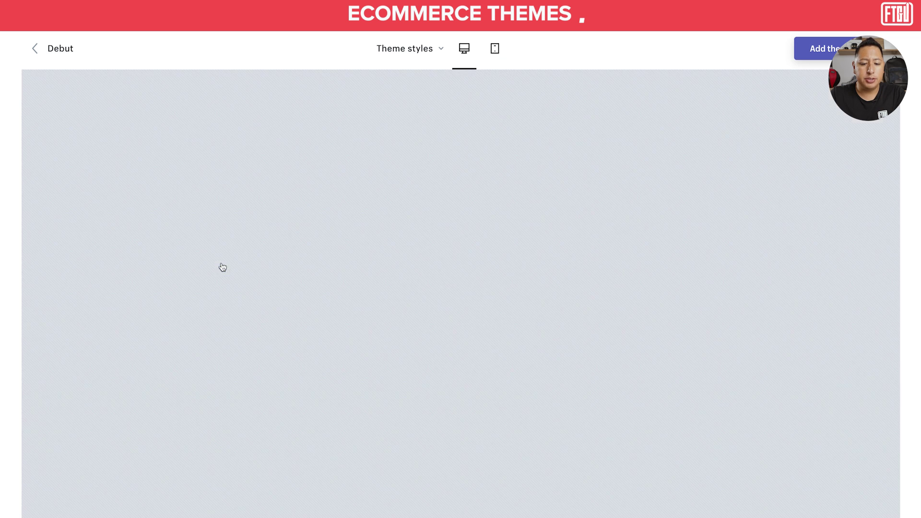
{"action": "scroll", "coordinate": [559, 117], "scroll_direction": "down", "scroll_amount": 10}
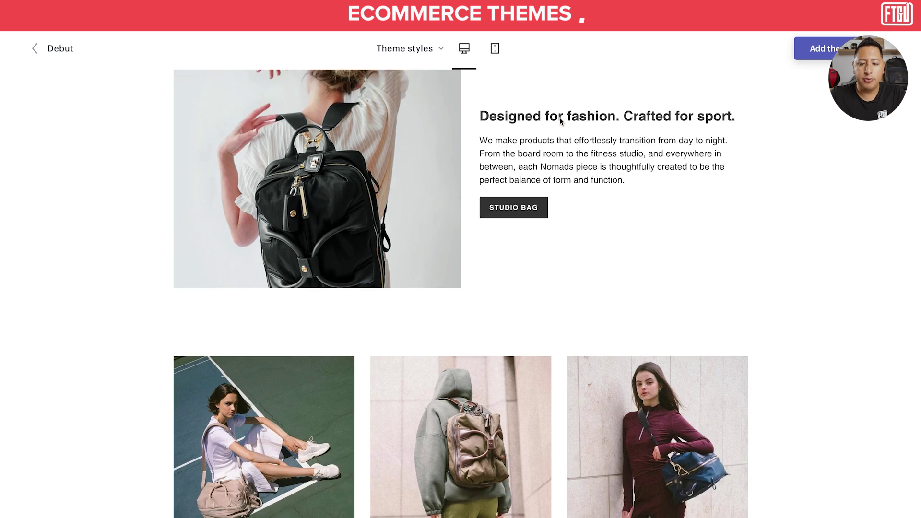
{"action": "scroll", "coordinate": [560, 117], "scroll_direction": "down", "scroll_amount": 20}
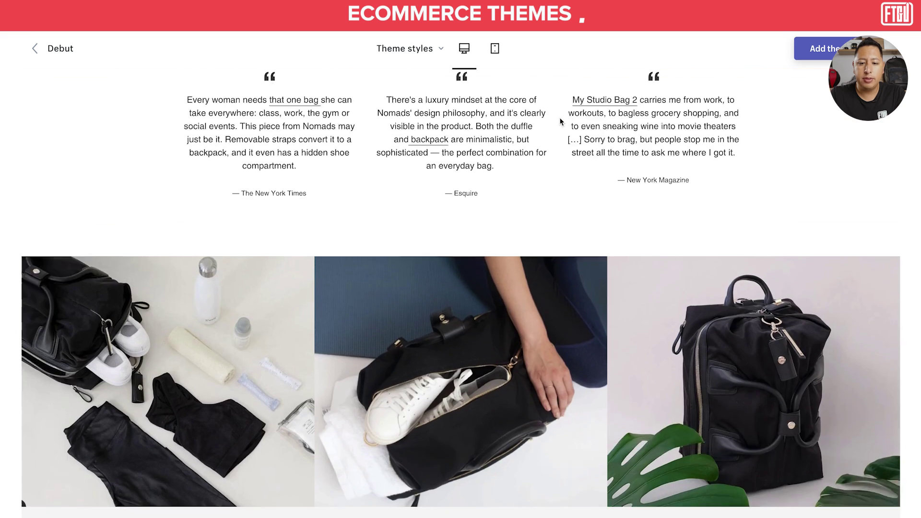
{"action": "scroll", "coordinate": [559, 121], "scroll_direction": "down", "scroll_amount": 4}
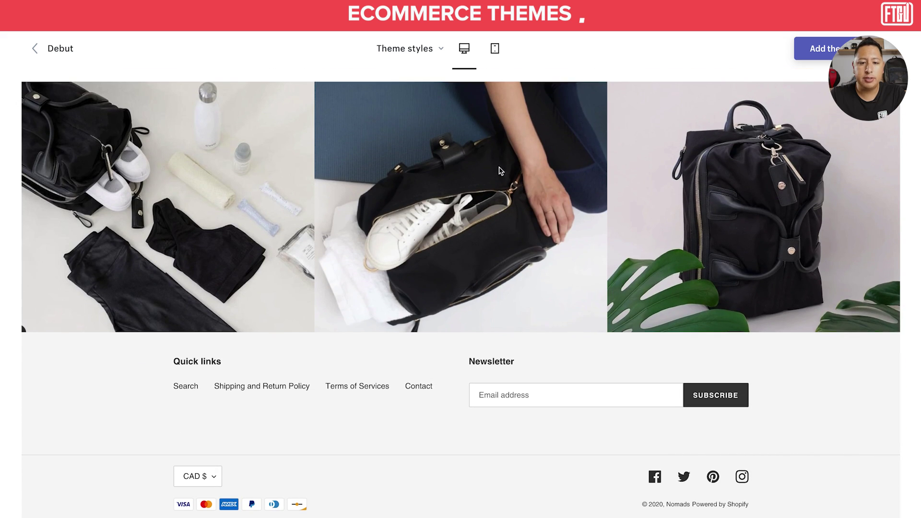
{"action": "scroll", "coordinate": [571, 237], "scroll_direction": "up", "scroll_amount": 20}
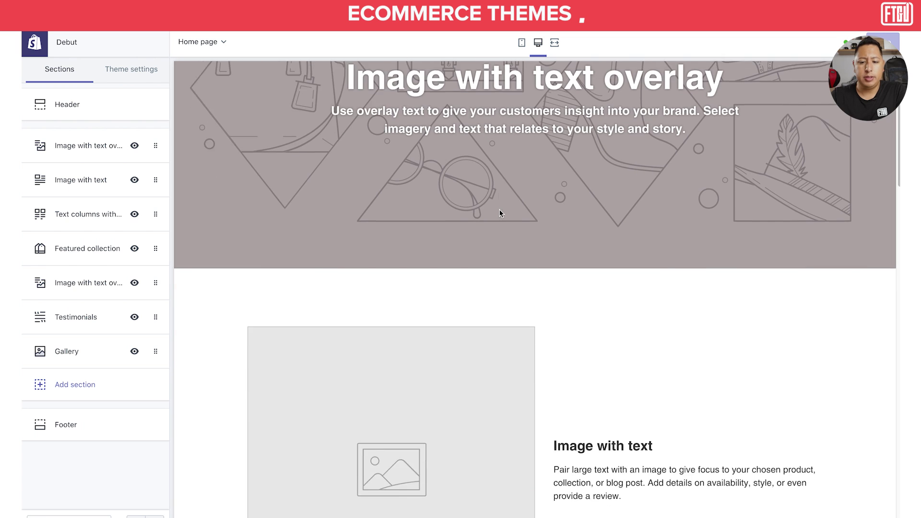
Review the placeholder sections of the Debut home page in the store's theme editor
{"action": "scroll", "coordinate": [500, 210], "scroll_direction": "down", "scroll_amount": 10}
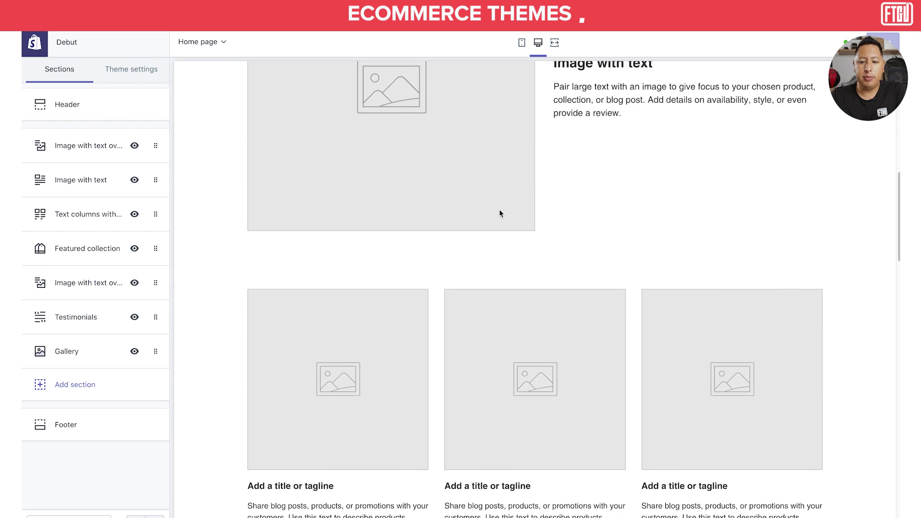
{"action": "scroll", "coordinate": [499, 213], "scroll_direction": "up", "scroll_amount": 10}
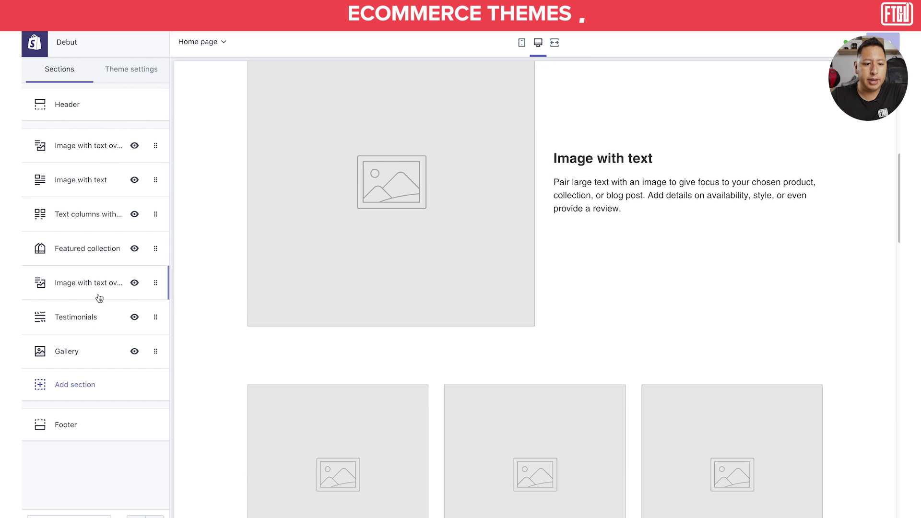
Hide the home page's first image with text overlay section and show it again
{"action": "scroll", "coordinate": [370, 187], "scroll_direction": "up", "scroll_amount": 6}
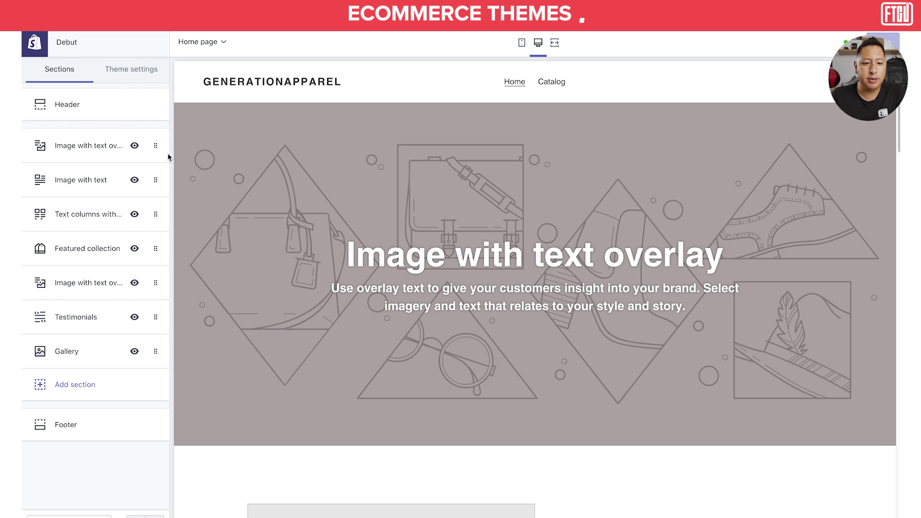
{"action": "left_click", "coordinate": [135, 146]}
{"action": "left_click", "coordinate": [134, 146]}
{"action": "mouse_move", "coordinate": [155, 146]}
{"action": "left_mouse_down"}
{"action": "mouse_move", "coordinate": [155, 199]}
{"action": "mouse_move", "coordinate": [155, 145]}
{"action": "left_mouse_up"}
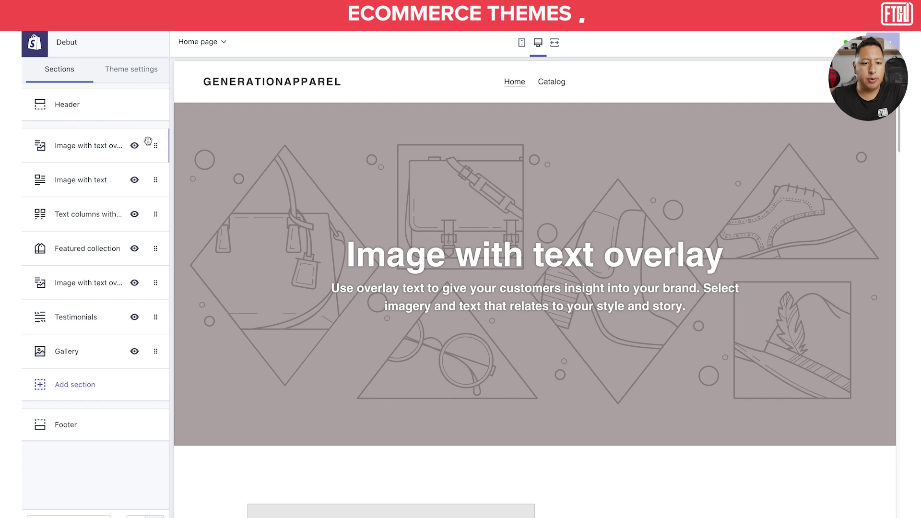
Set the first image with text overlay section's image to the free Men's Fashion photo of shoes dangling above a city
{"action": "left_click", "coordinate": [102, 144]}
{"action": "left_click", "coordinate": [97, 154]}
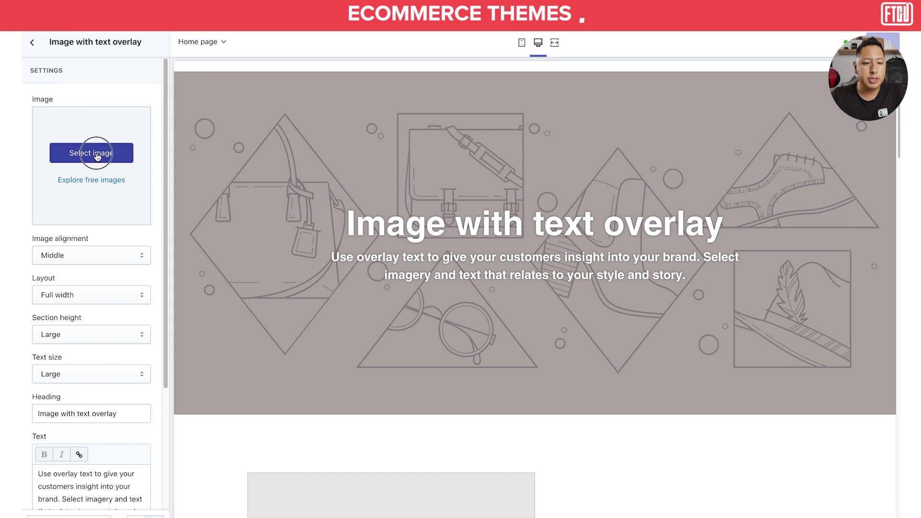
{"action": "left_click", "coordinate": [130, 71]}
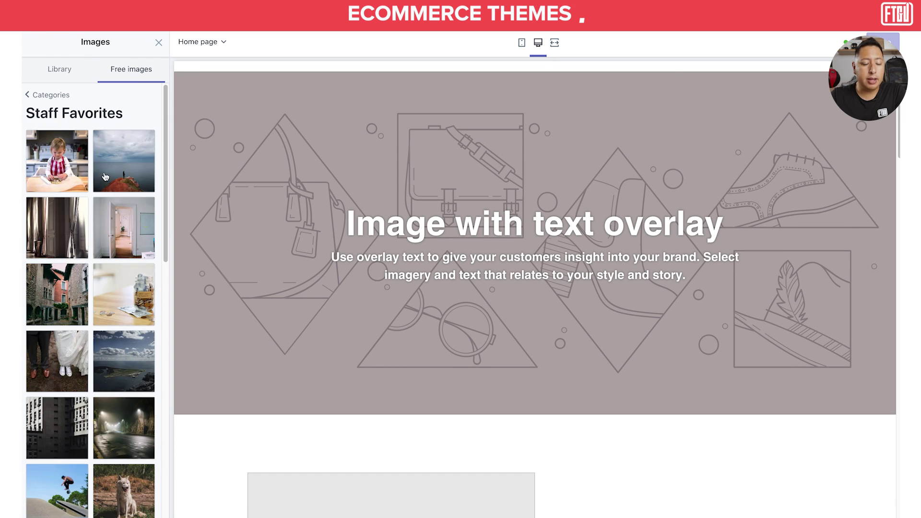
{"action": "left_click", "coordinate": [50, 95]}
{"action": "scroll", "coordinate": [116, 257], "scroll_direction": "down", "scroll_amount": 6}
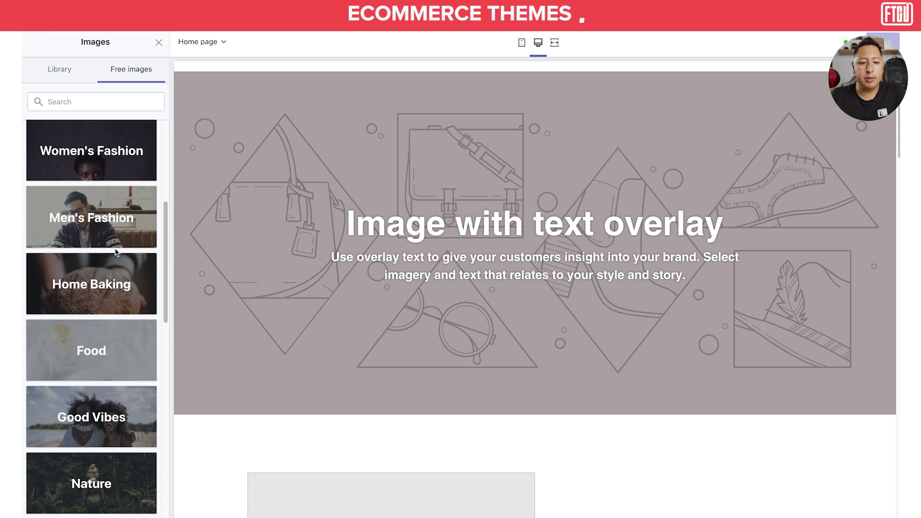
{"action": "left_click", "coordinate": [114, 237]}
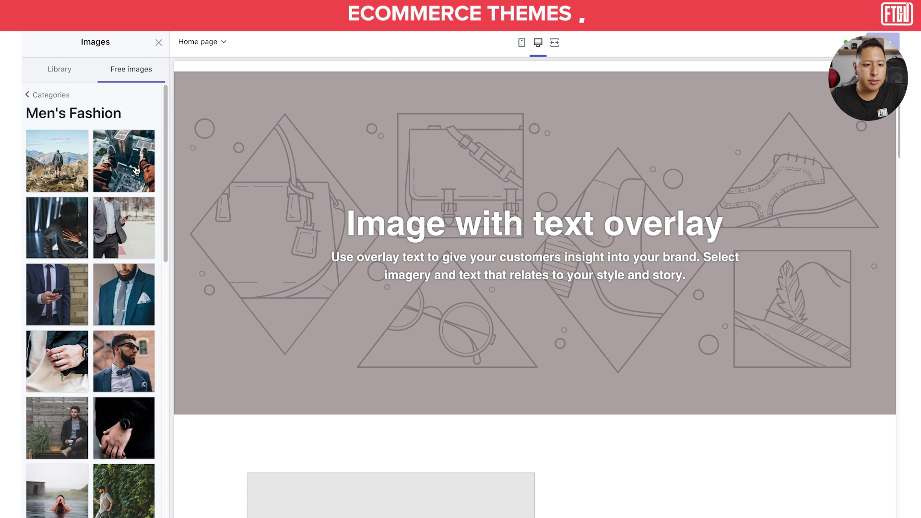
{"action": "left_click", "coordinate": [136, 171]}
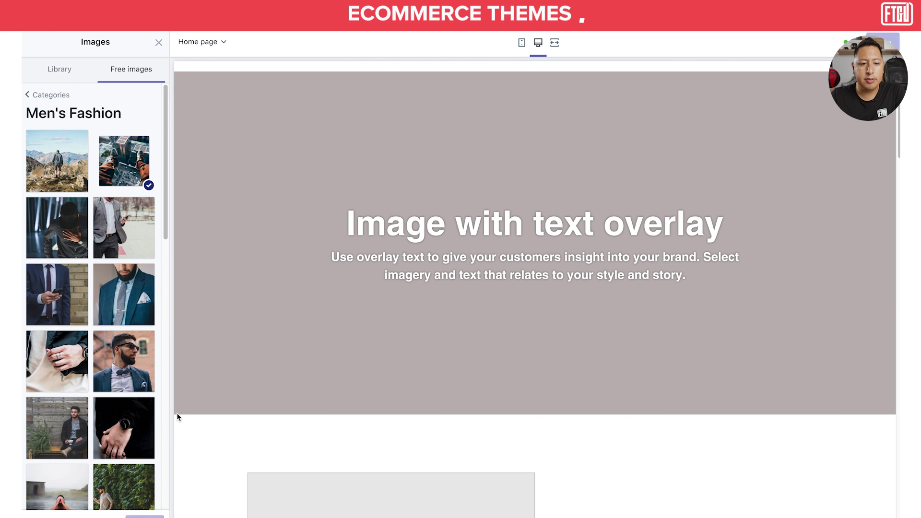
{"action": "left_click", "coordinate": [144, 517]}
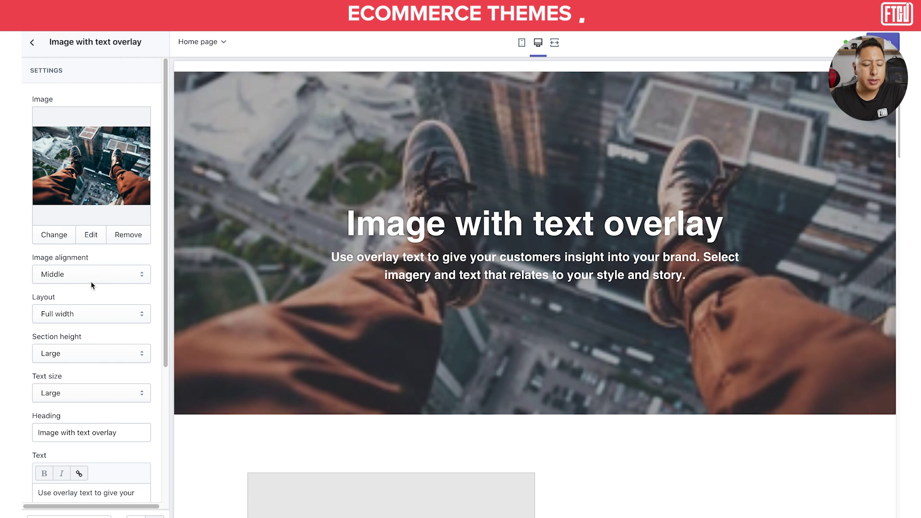
Change the heading of the banner section with the city photo to "Generation"
{"action": "scroll", "coordinate": [93, 285], "scroll_direction": "down", "scroll_amount": 5}
{"action": "scroll", "coordinate": [93, 285], "scroll_direction": "down", "scroll_amount": 1}
{"action": "triple_click", "coordinate": [91, 296]}
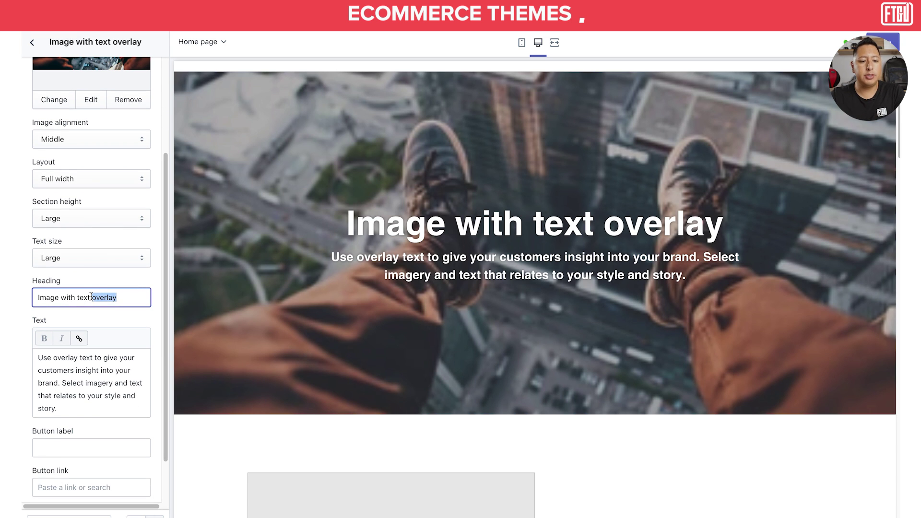
{"action": "type", "text": "Gener"}
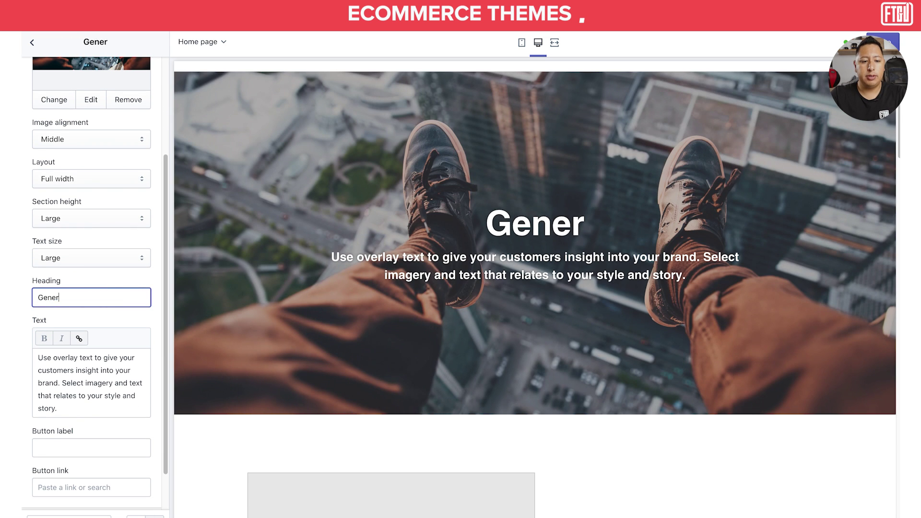
{"action": "type", "text": "ations Apparel"}
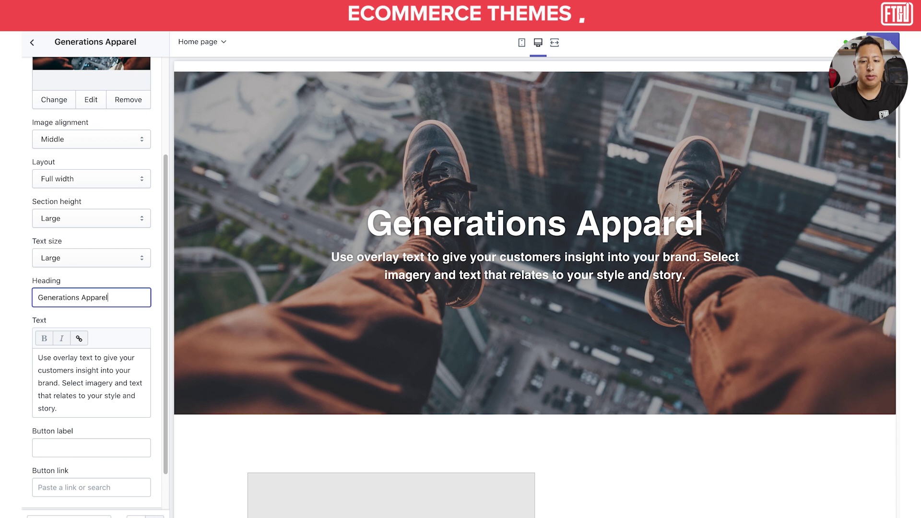
{"action": "key", "text": "BackSpace"}
{"action": "key", "text": "BackSpace"}
{"action": "key", "text": "BackSpace"}
{"action": "key", "text": "BackSpace"}
{"action": "key", "text": "BackSpace"}
{"action": "key", "text": "BackSpace"}
{"action": "key", "text": "BackSpace"}
{"action": "key", "text": "BackSpace"}
{"action": "key", "text": "BackSpace"}
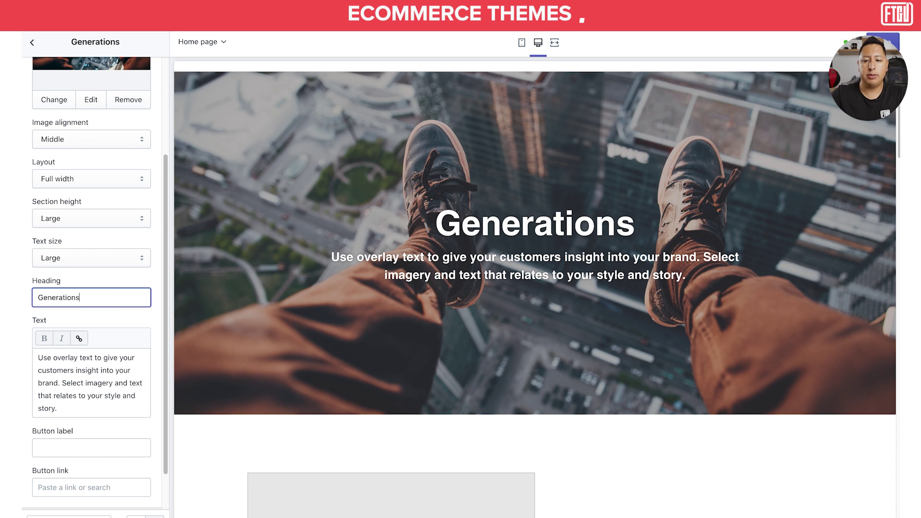
Replace the banner's overlay text with "Making moves through decades" and save the theme changes
{"action": "left_click_drag", "start_coordinate": [72, 409], "coordinate": [34, 352]}
{"action": "key", "text": "BackSpace"}
{"action": "type", "text": "Making"}
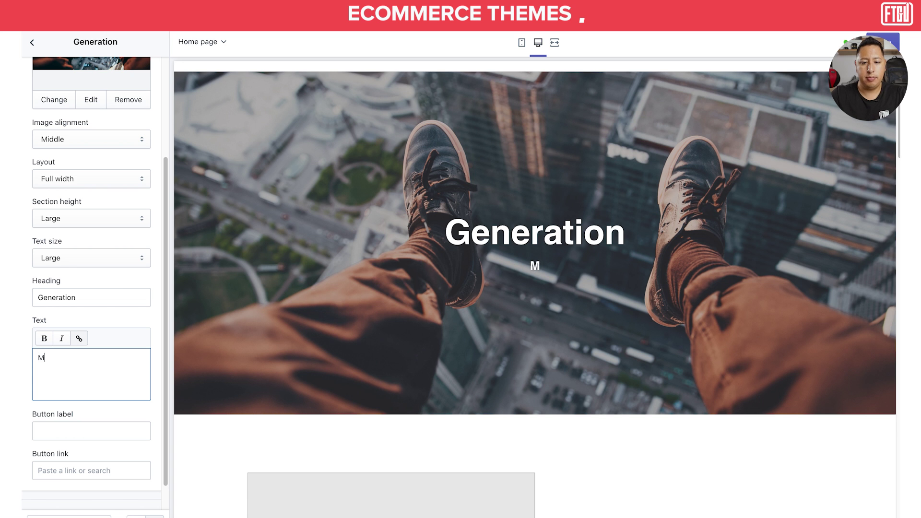
{"action": "type", "text": "moves through the decades"}
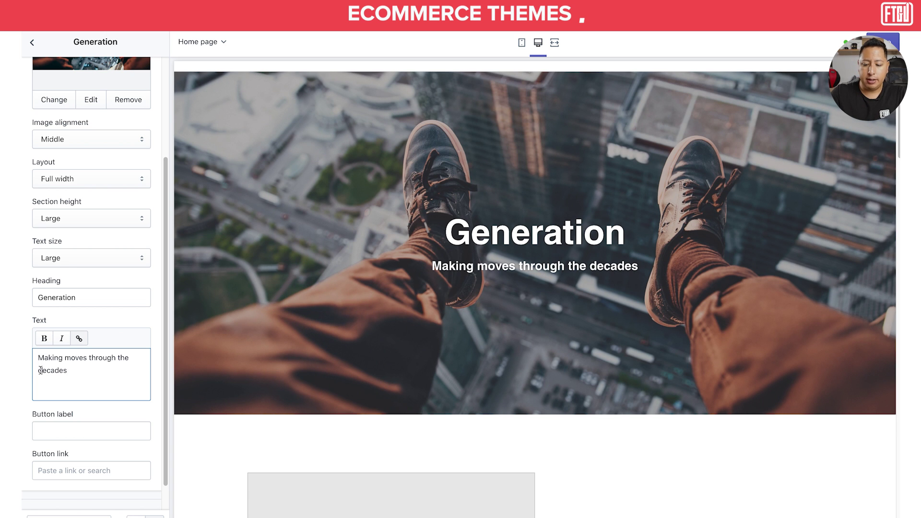
{"action": "key", "text": "BackSpace"}
{"action": "key", "text": "BackSpace"}
{"action": "key", "text": "BackSpace"}
{"action": "key", "text": "BackSpace"}
{"action": "key", "text": "BackSpace"}
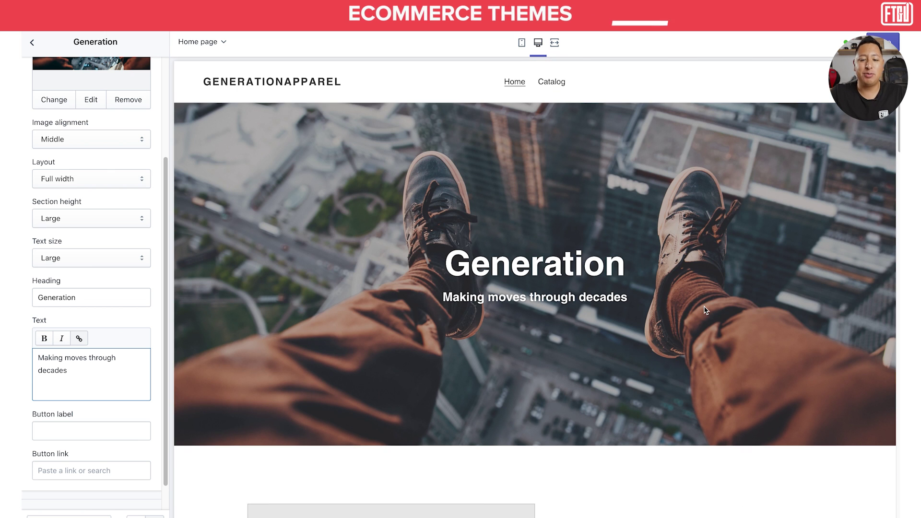
{"action": "left_click", "coordinate": [882, 43]}
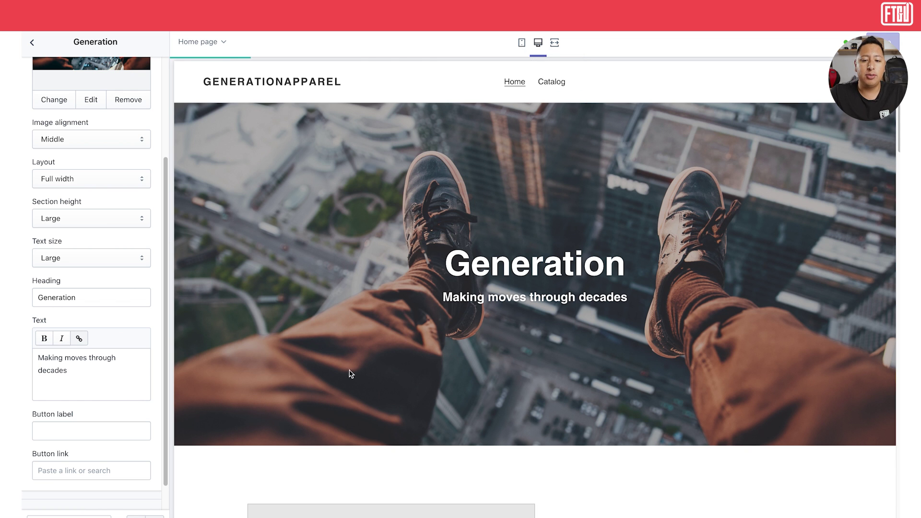
Upload the photo of the man in a black T-shirt and face mask as the Image with text section's image
{"action": "scroll", "coordinate": [353, 376], "scroll_direction": "down", "scroll_amount": 5}
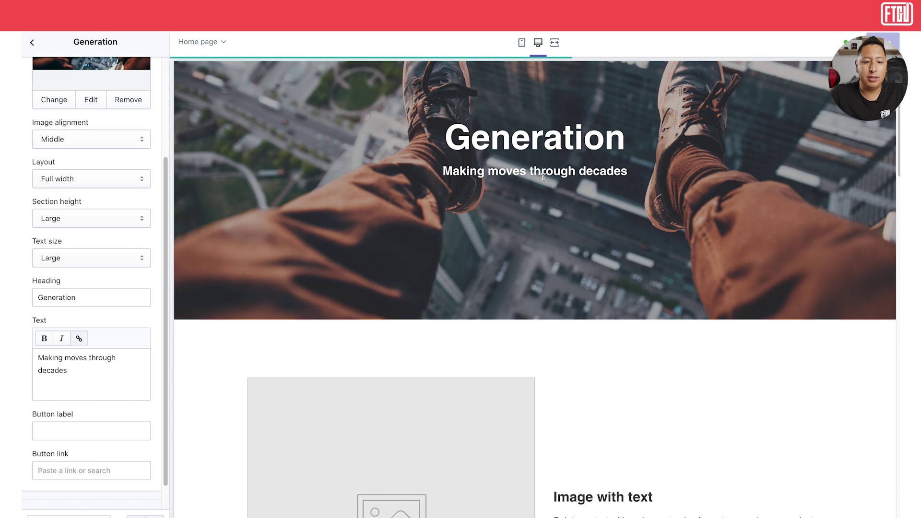
{"action": "scroll", "coordinate": [156, 286], "scroll_direction": "down", "scroll_amount": 2}
{"action": "scroll", "coordinate": [477, 303], "scroll_direction": "down", "scroll_amount": 6}
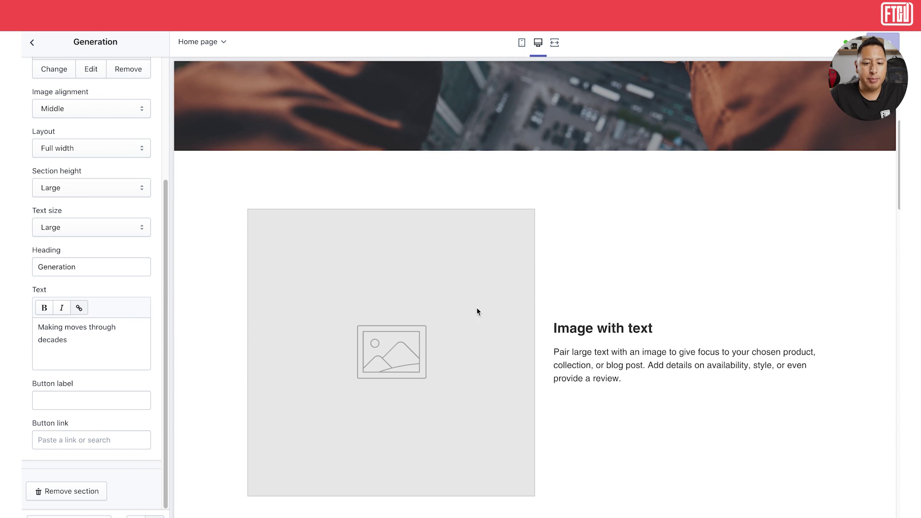
{"action": "scroll", "coordinate": [223, 247], "scroll_direction": "up", "scroll_amount": 10}
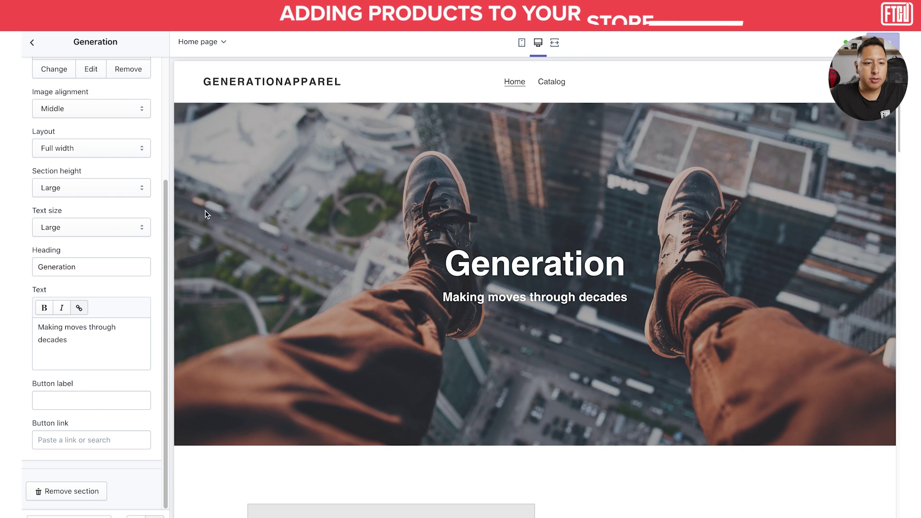
{"action": "left_click", "coordinate": [31, 42]}
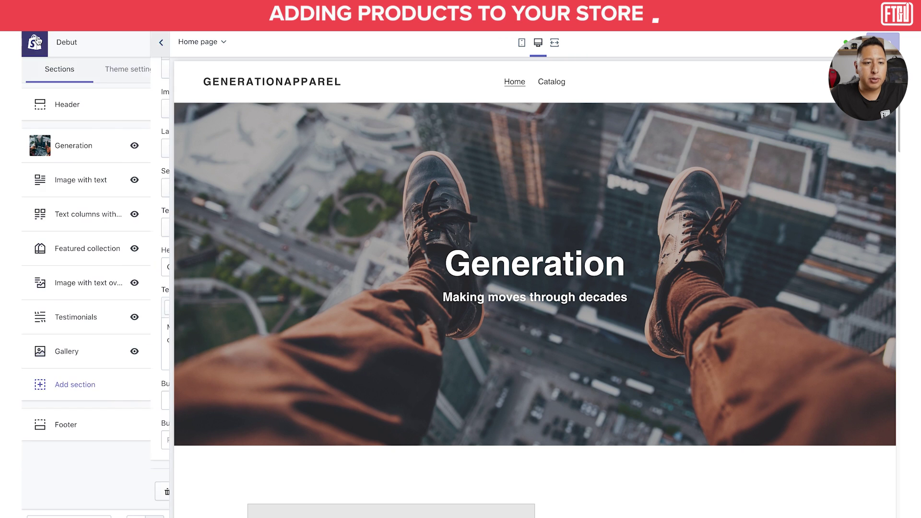
{"action": "scroll", "coordinate": [473, 316], "scroll_direction": "down", "scroll_amount": 6}
{"action": "scroll", "coordinate": [466, 400], "scroll_direction": "down", "scroll_amount": 3}
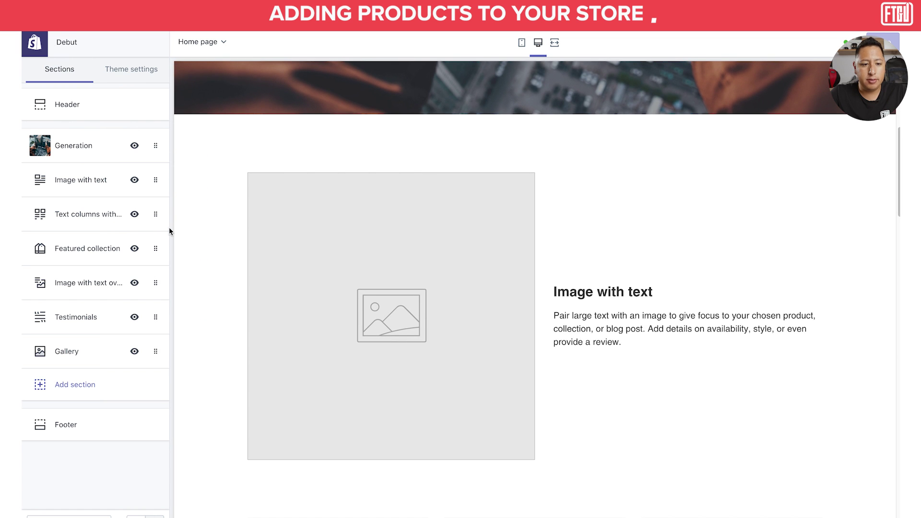
{"action": "left_click", "coordinate": [98, 184]}
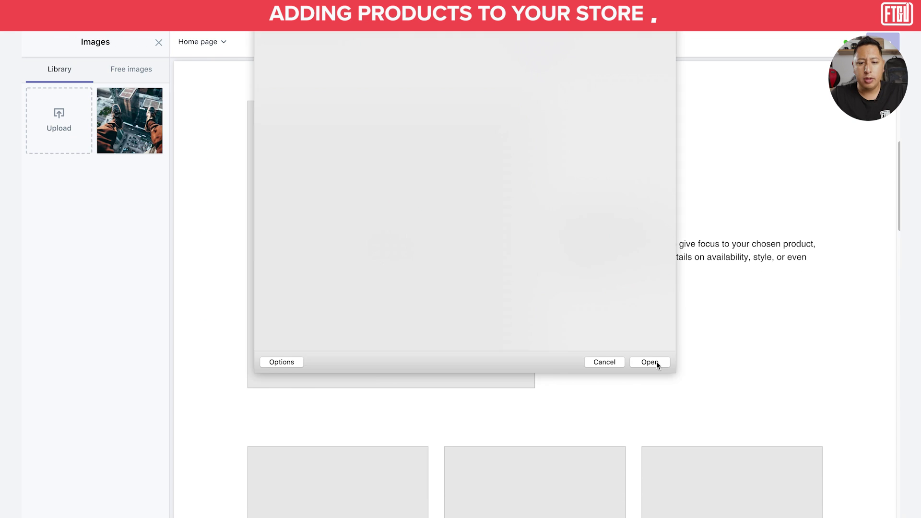
{"action": "left_click", "coordinate": [656, 362]}
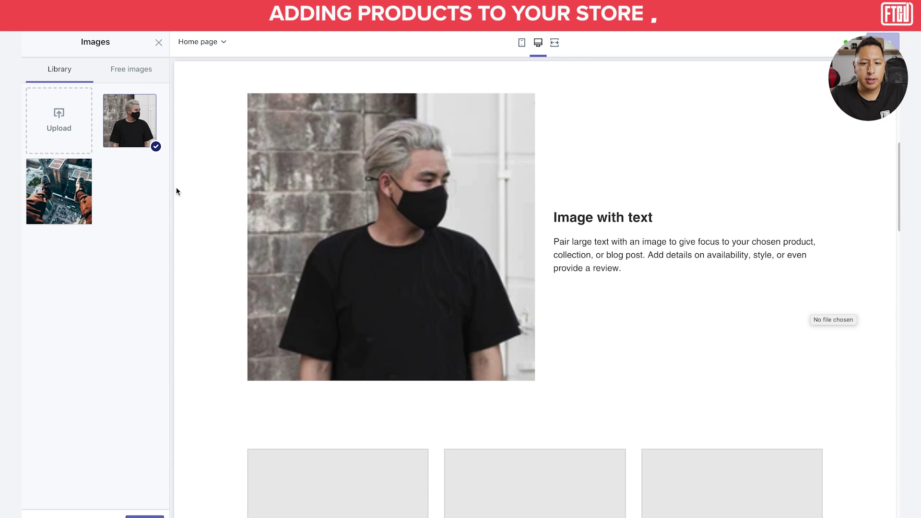
{"action": "left_click", "coordinate": [145, 516]}
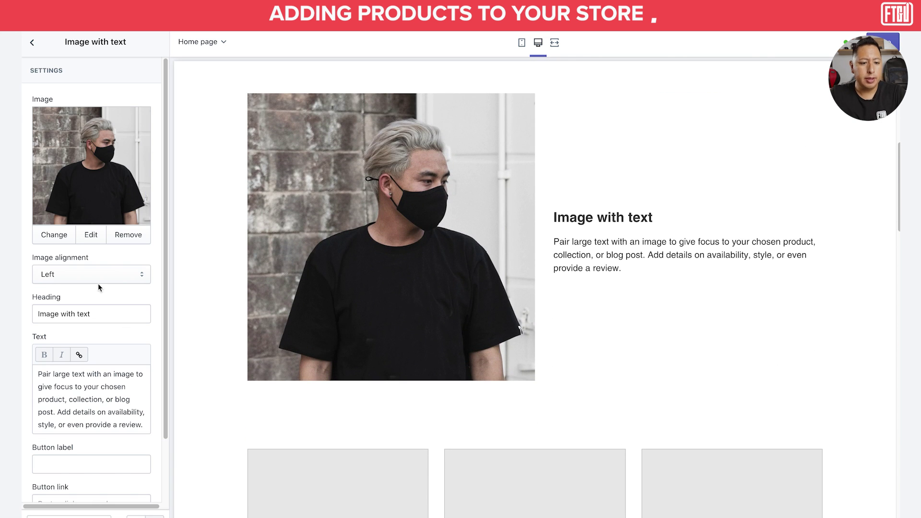
Set the Image with text section's heading to "Face Masks" and save the theme changes
{"action": "triple_click", "coordinate": [98, 316]}
{"action": "type", "text": "Face Masks"}
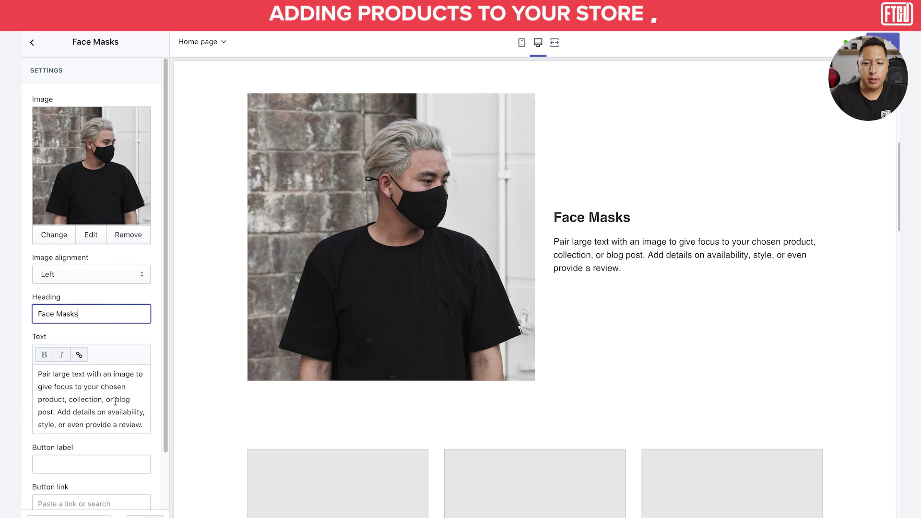
{"action": "scroll", "coordinate": [508, 355], "scroll_direction": "down", "scroll_amount": 6}
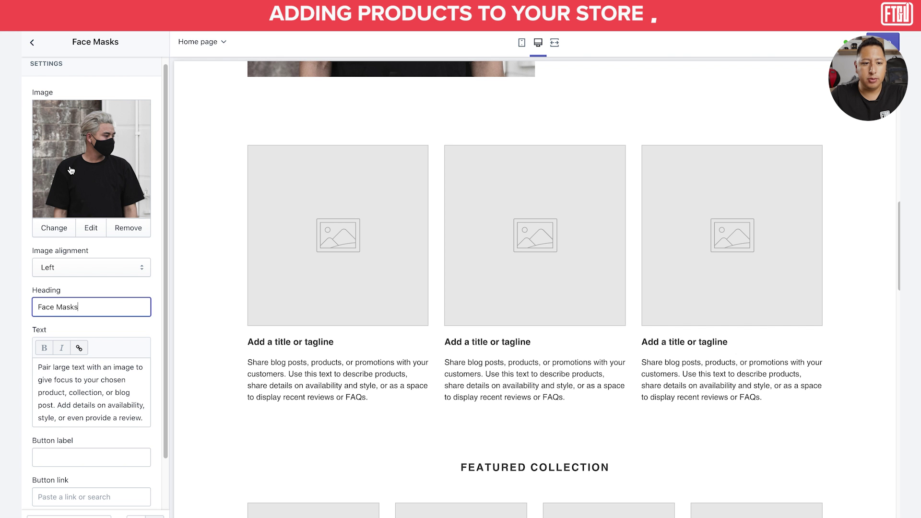
{"action": "scroll", "coordinate": [250, 246], "scroll_direction": "up", "scroll_amount": 6}
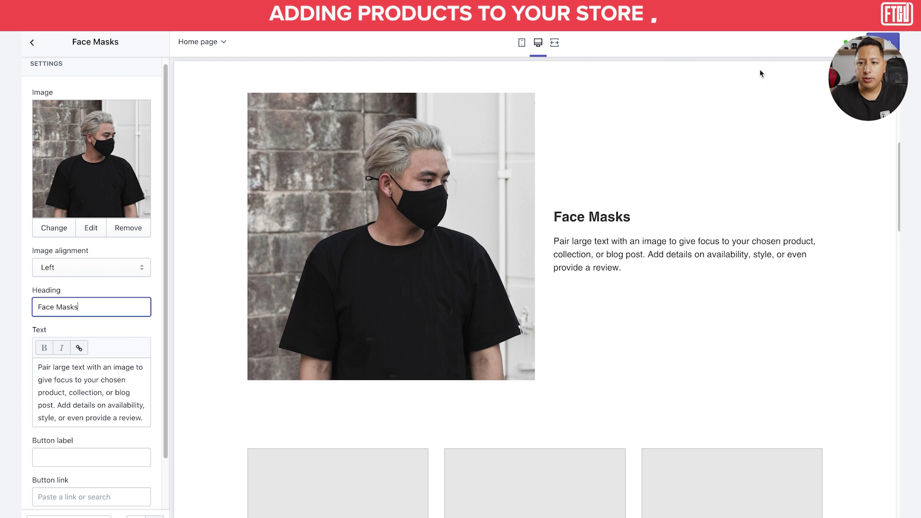
{"action": "left_click", "coordinate": [700, 269]}
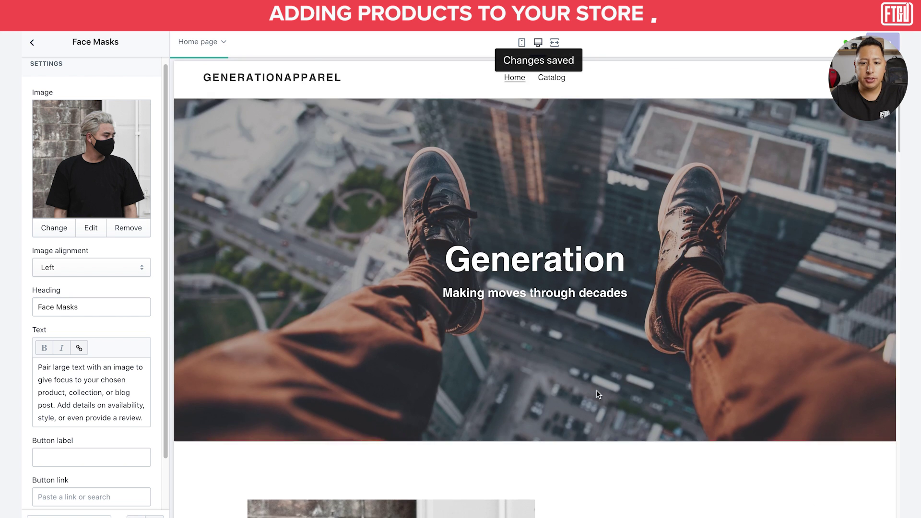
Return to the section list and hide the text columns section between Face Masks and Featured collection
{"action": "scroll", "coordinate": [597, 390], "scroll_direction": "down", "scroll_amount": 5}
{"action": "scroll", "coordinate": [448, 304], "scroll_direction": "up", "scroll_amount": 6}
{"action": "scroll", "coordinate": [449, 302], "scroll_direction": "down", "scroll_amount": 6}
{"action": "scroll", "coordinate": [449, 302], "scroll_direction": "down", "scroll_amount": 7}
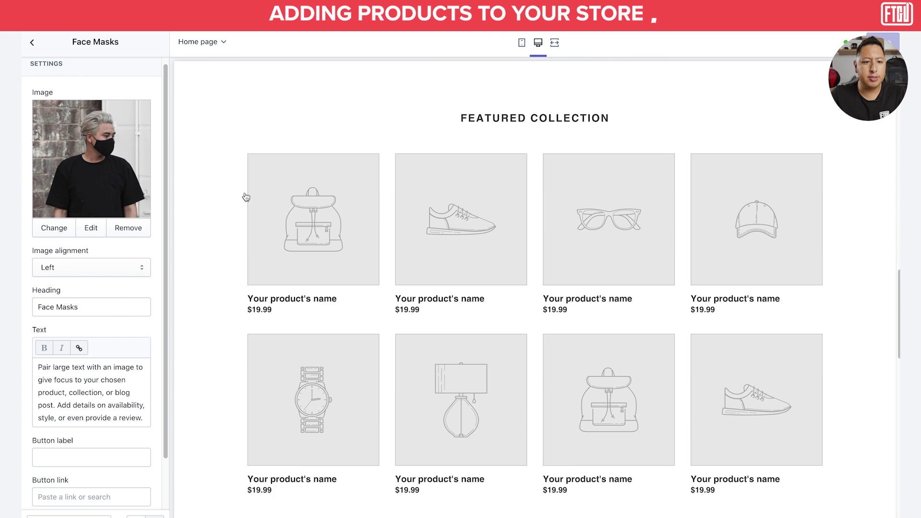
{"action": "left_click", "coordinate": [32, 43]}
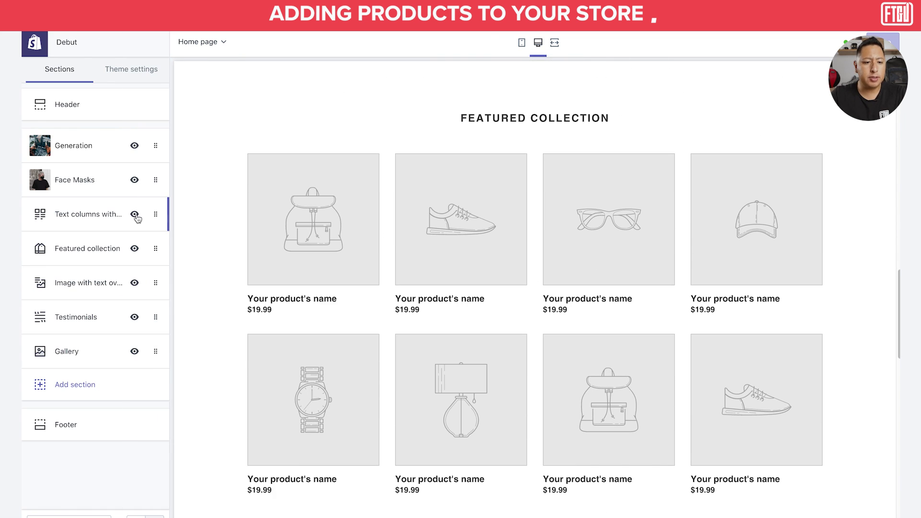
{"action": "left_click", "coordinate": [134, 214]}
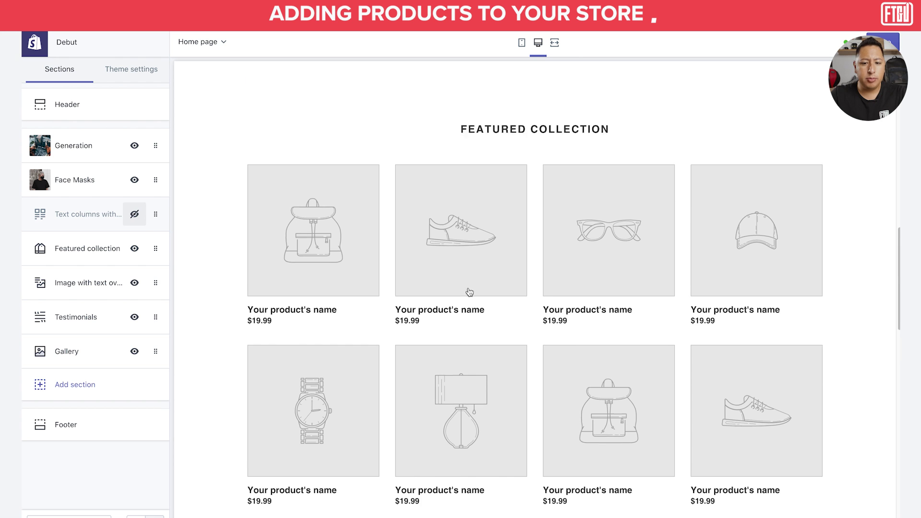
Examine the Featured collection section's settings and the collections available for it, leaving the section without a selection
{"action": "scroll", "coordinate": [470, 292], "scroll_direction": "down", "scroll_amount": 10}
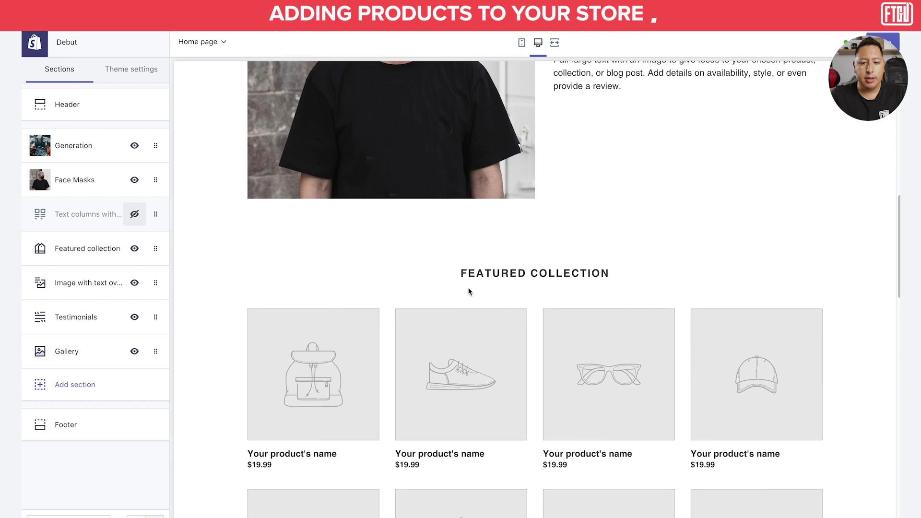
{"action": "scroll", "coordinate": [441, 326], "scroll_direction": "down", "scroll_amount": 2}
{"action": "scroll", "coordinate": [409, 329], "scroll_direction": "down", "scroll_amount": 1}
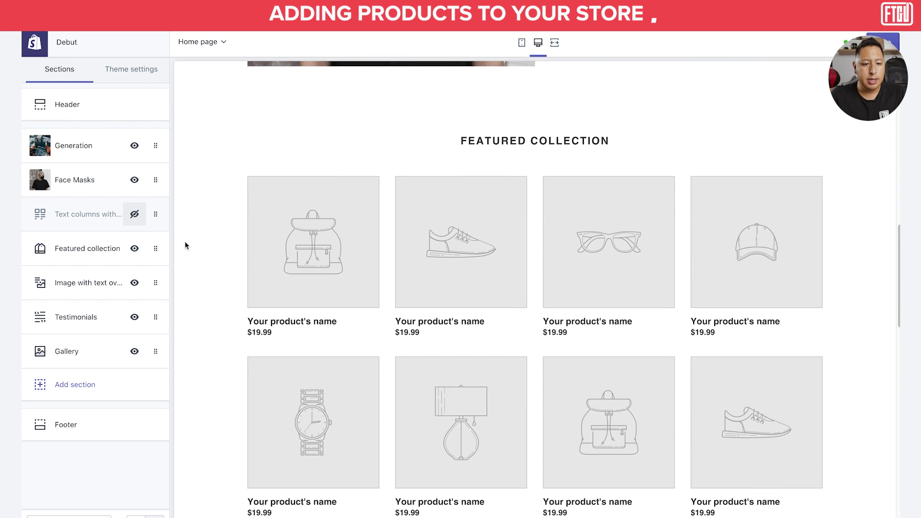
{"action": "left_click", "coordinate": [106, 256]}
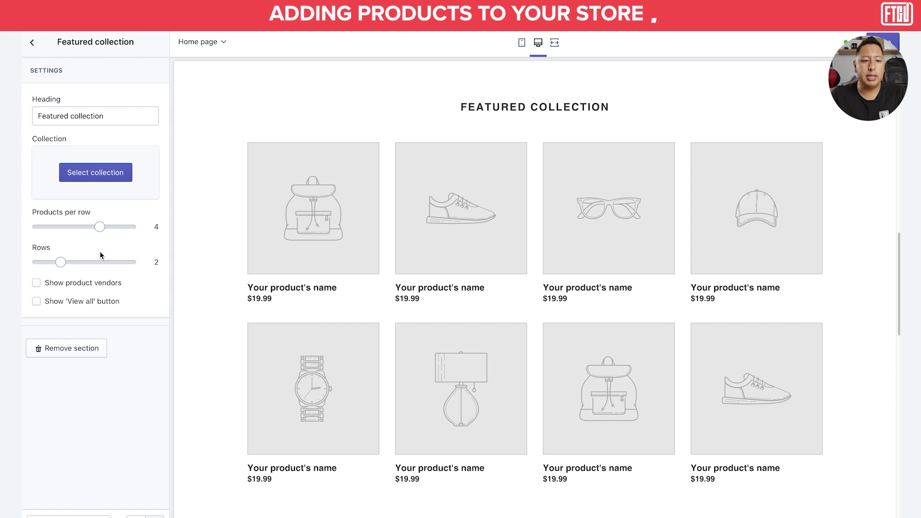
{"action": "left_click", "coordinate": [97, 174]}
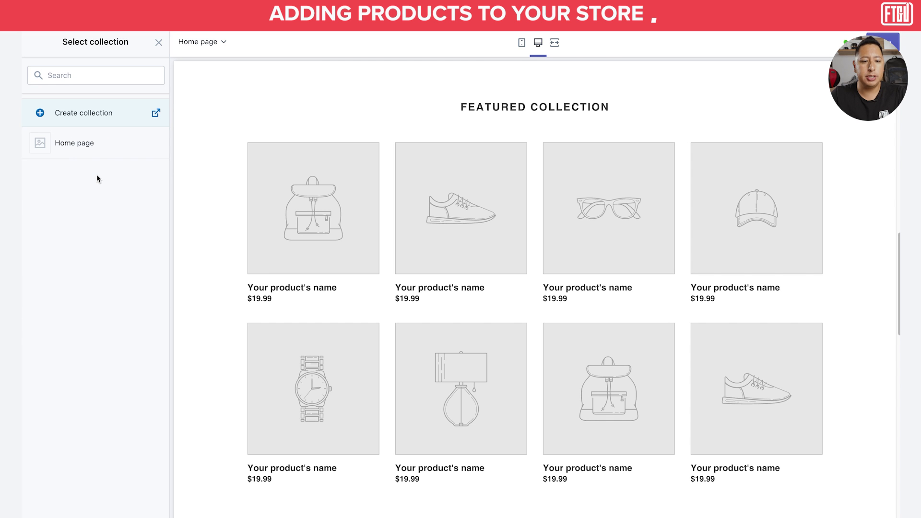
{"action": "left_click", "coordinate": [158, 42]}
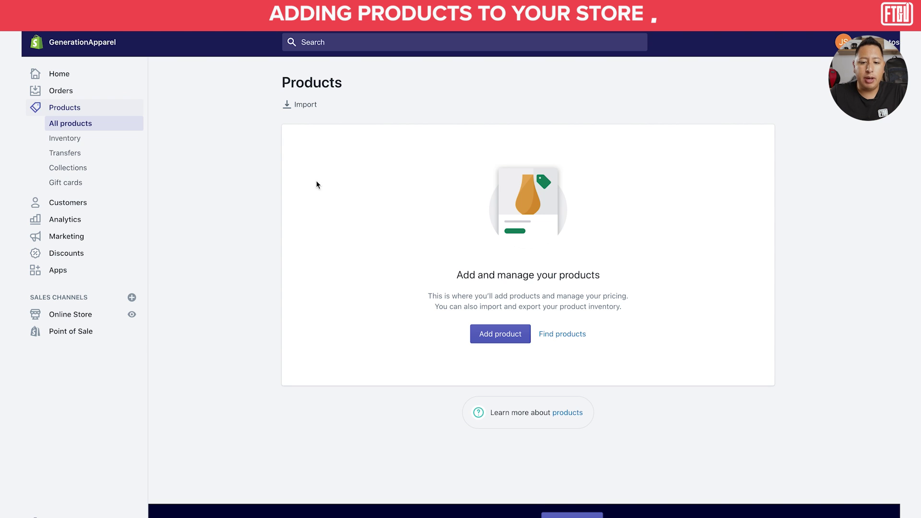
Start a new product in the store admin and title it "Face Mask"
{"action": "left_click", "coordinate": [498, 336]}
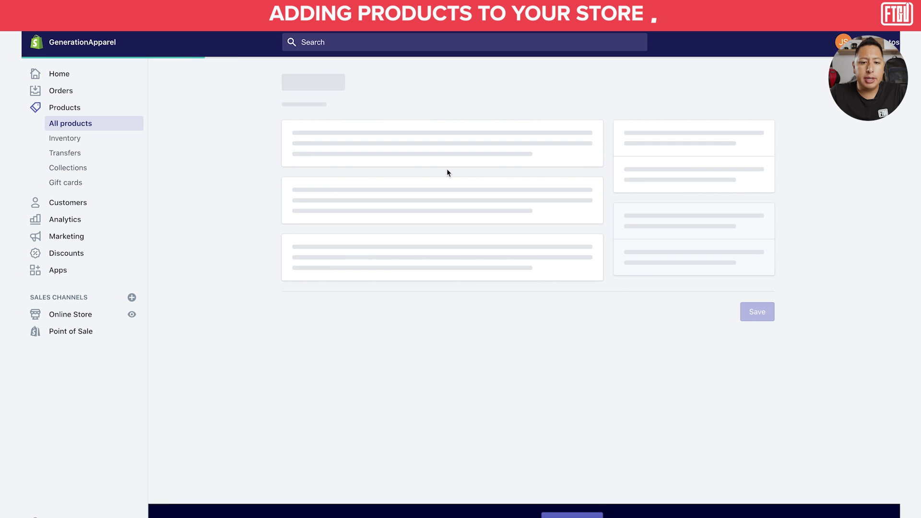
{"action": "left_click", "coordinate": [395, 157]}
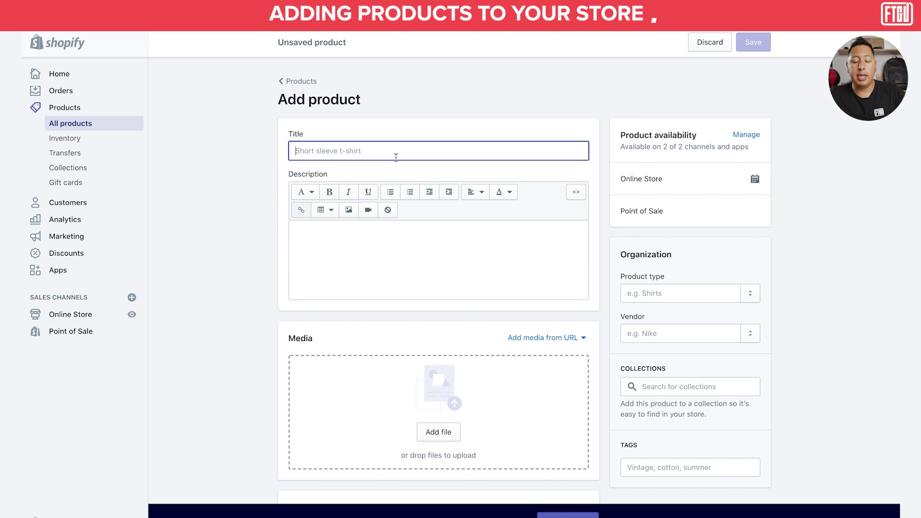
{"action": "type", "text": "Face Masks"}
{"action": "scroll", "coordinate": [619, 245], "scroll_direction": "down", "scroll_amount": 1}
Enter "You Description here" as the product's description
{"action": "left_click", "coordinate": [495, 249]}
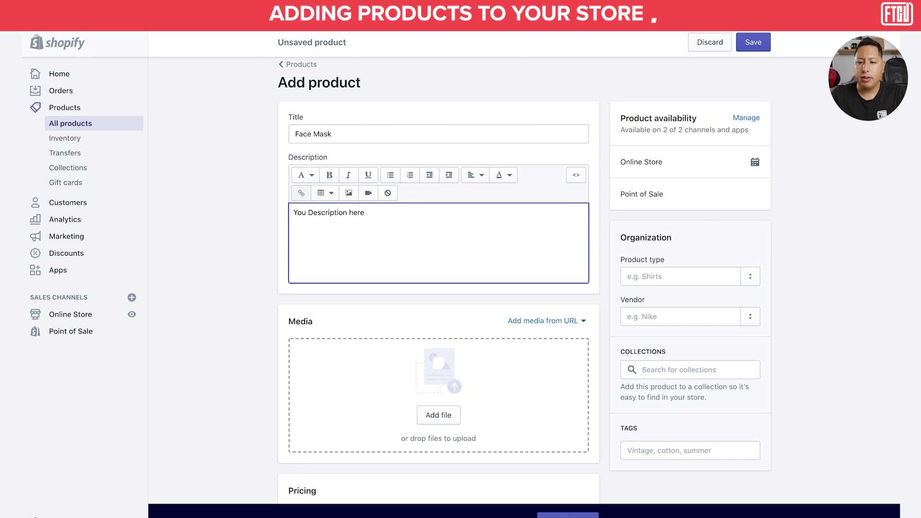
{"action": "scroll", "coordinate": [851, 228], "scroll_direction": "down", "scroll_amount": 5}
{"action": "scroll", "coordinate": [850, 226], "scroll_direction": "down", "scroll_amount": 3}
{"action": "scroll", "coordinate": [850, 226], "scroll_direction": "up", "scroll_amount": 8}
{"action": "scroll", "coordinate": [850, 227], "scroll_direction": "down", "scroll_amount": 5}
{"action": "scroll", "coordinate": [850, 229], "scroll_direction": "up", "scroll_amount": 3}
Replace the product's description with "you description"
{"action": "triple_click", "coordinate": [473, 234]}
{"action": "key", "text": "BackSpace"}
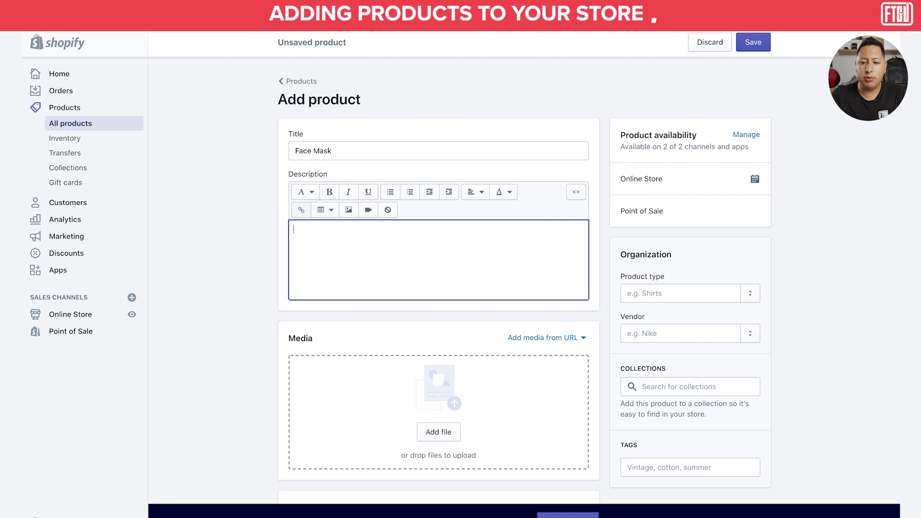
{"action": "scroll", "coordinate": [665, 216], "scroll_direction": "down", "scroll_amount": 2}
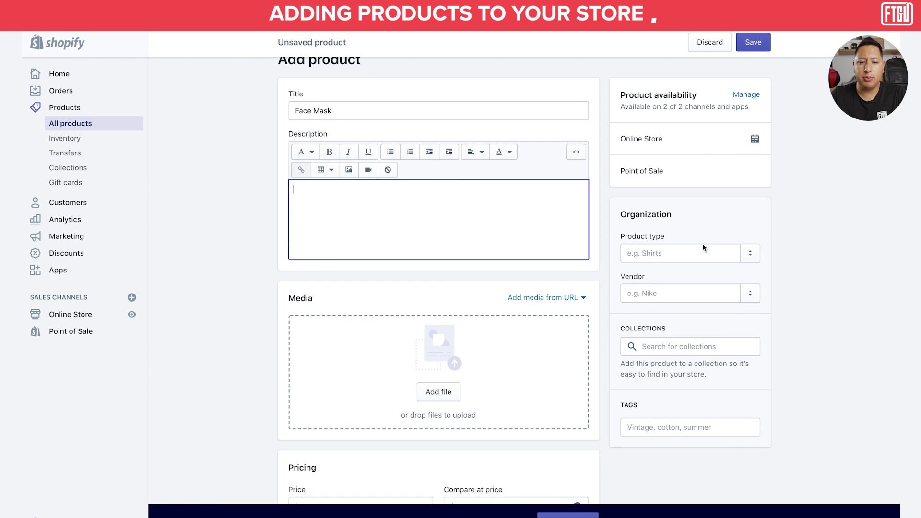
{"action": "type", "text": "you description"}
{"action": "left_click", "coordinate": [836, 256]}
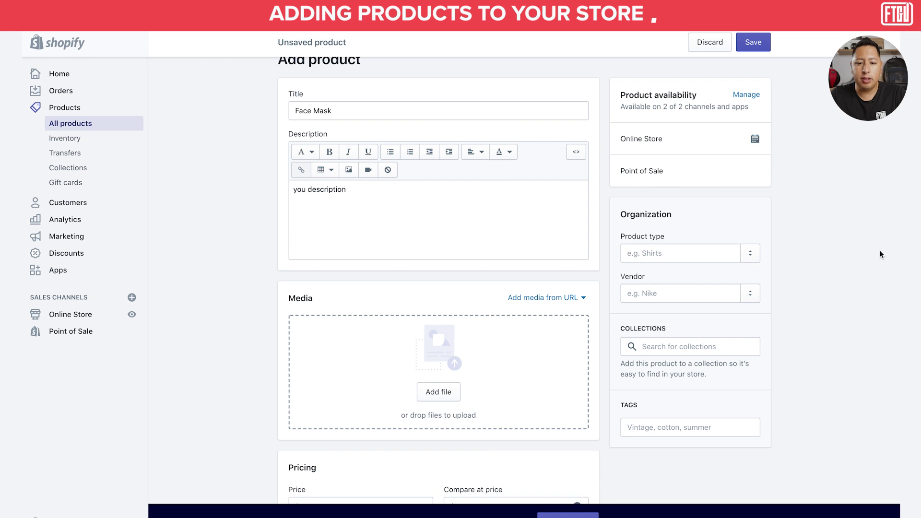
Upload Mask 3D.jpg and the front and side photos of the man wearing a black mask as product media
{"action": "scroll", "coordinate": [764, 244], "scroll_direction": "down", "scroll_amount": 1}
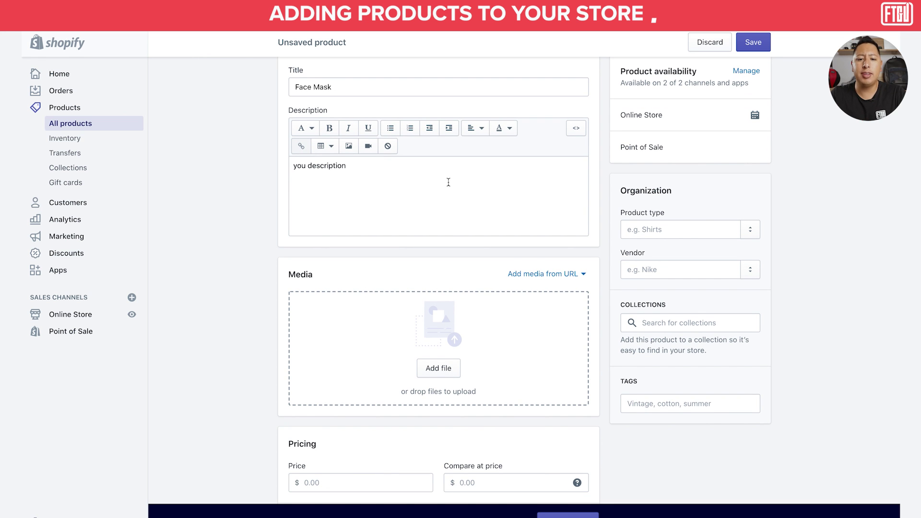
{"action": "scroll", "coordinate": [380, 206], "scroll_direction": "down", "scroll_amount": 3}
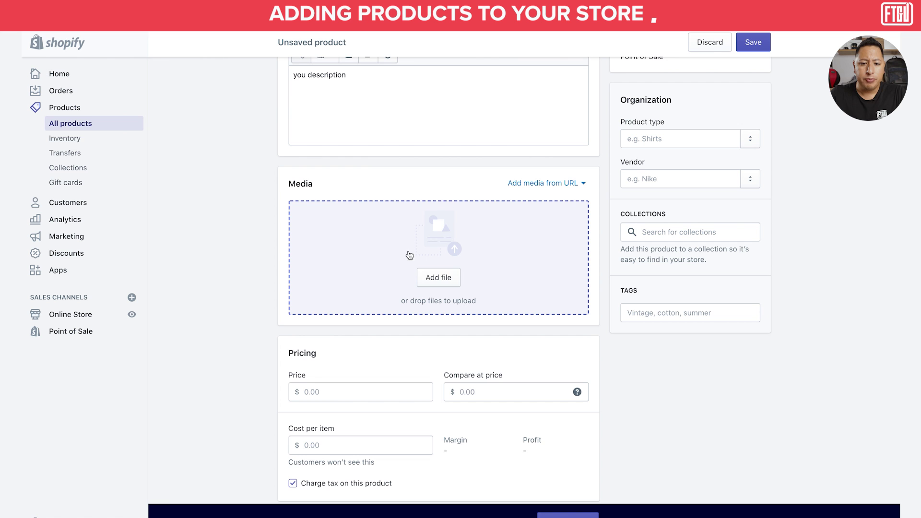
{"action": "left_click", "coordinate": [431, 281]}
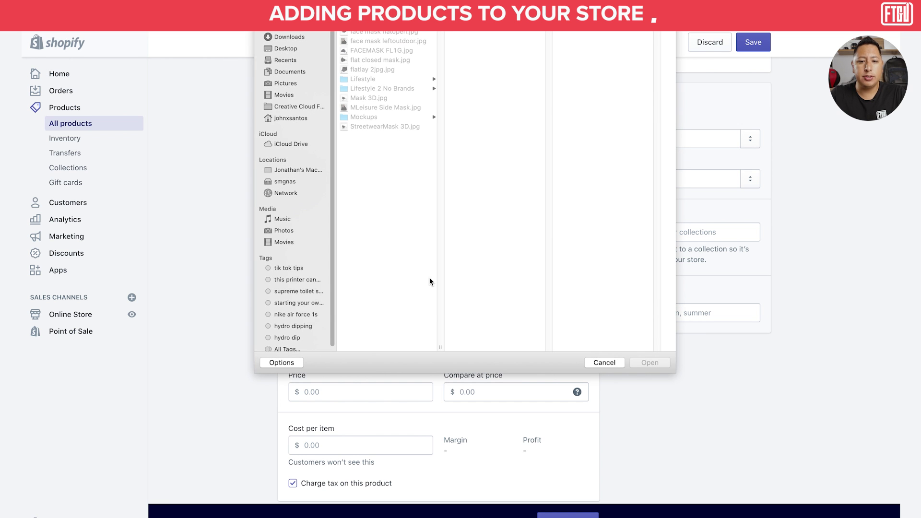
{"action": "left_click", "coordinate": [368, 98]}
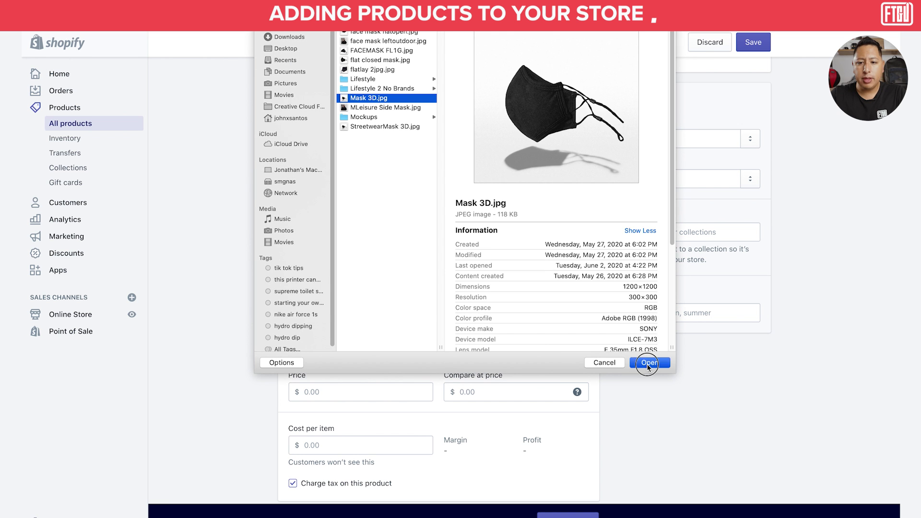
{"action": "left_click", "coordinate": [648, 363]}
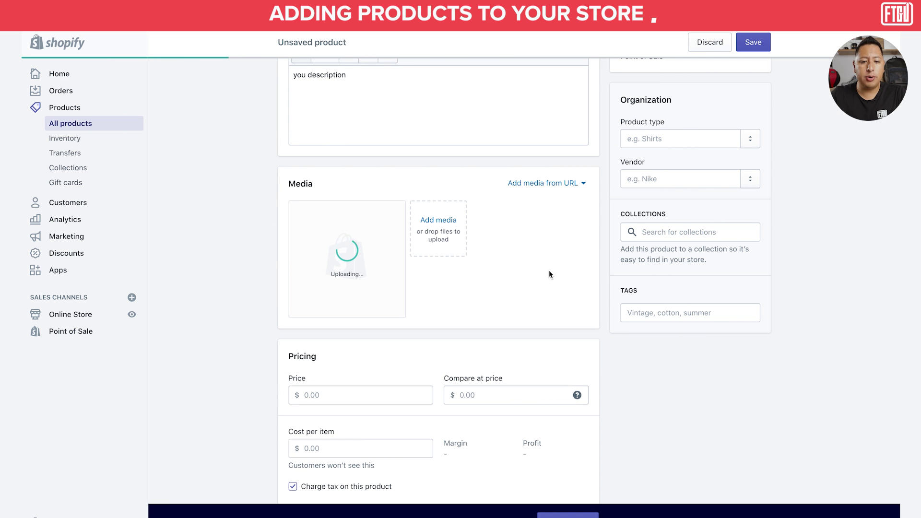
{"action": "left_click", "coordinate": [450, 222]}
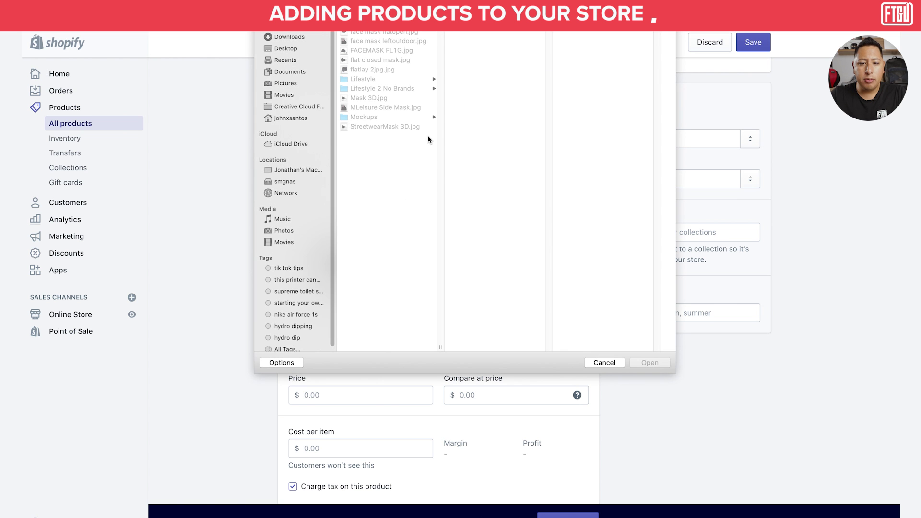
{"action": "left_click", "coordinate": [390, 41]}
{"action": "double_click", "coordinate": [397, 45]}
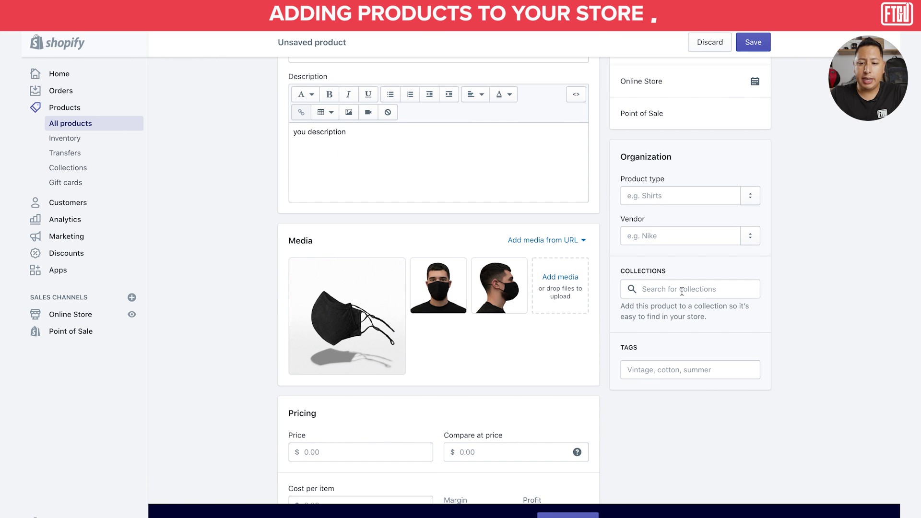
Set the product's price to $19.99 and its cost per item to $7
{"action": "scroll", "coordinate": [682, 291], "scroll_direction": "down", "scroll_amount": 4}
{"action": "left_click", "coordinate": [356, 271]}
{"action": "type", "text": "19.99"}
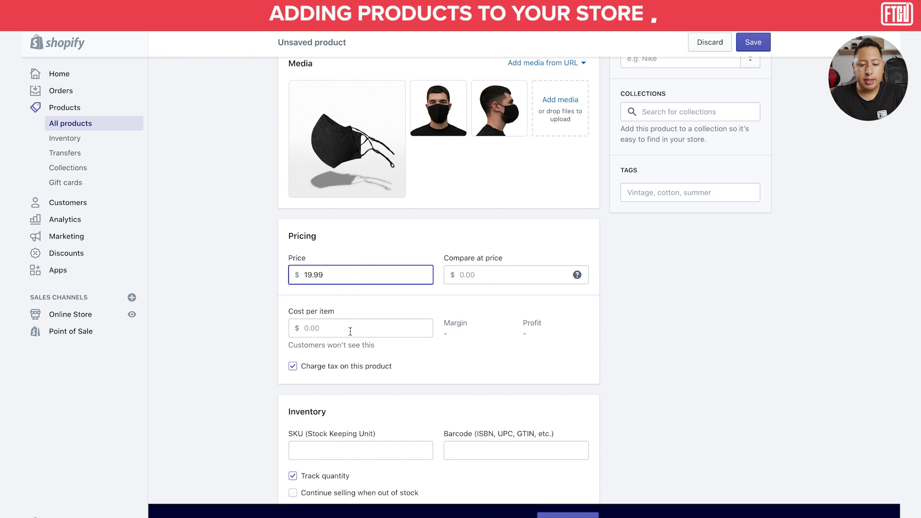
{"action": "left_click", "coordinate": [350, 331]}
{"action": "type", "text": "7"}
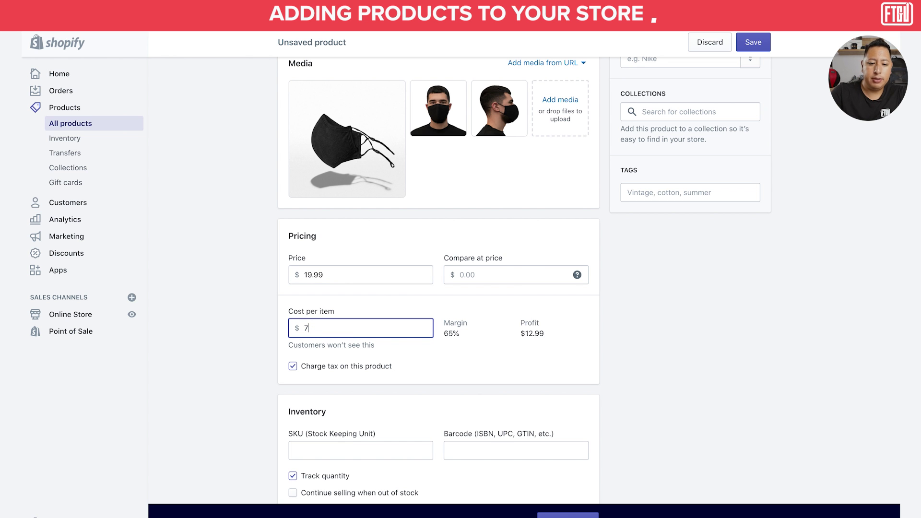
Review the product's margin and profit figures along with its tax, inventory, quantity and shipping settings
{"action": "scroll", "coordinate": [718, 367], "scroll_direction": "down", "scroll_amount": 10}
{"action": "scroll", "coordinate": [744, 301], "scroll_direction": "up", "scroll_amount": 8}
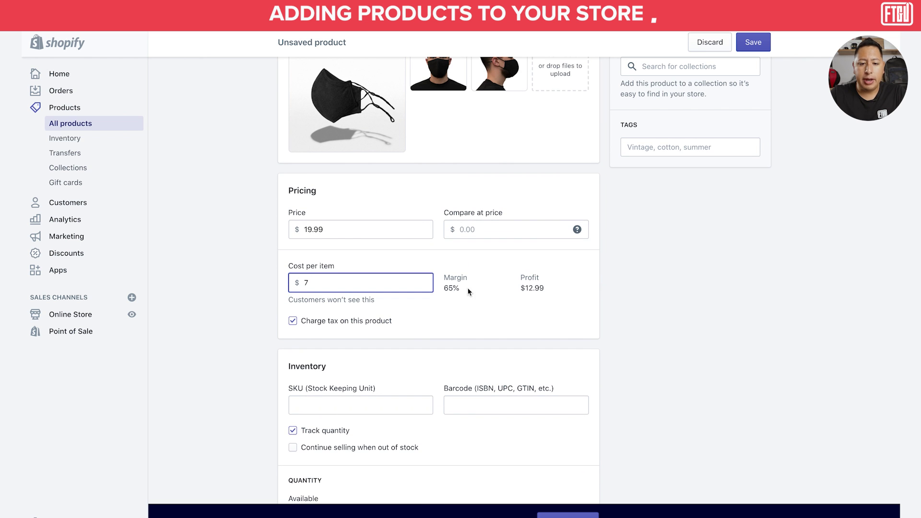
{"action": "scroll", "coordinate": [417, 271], "scroll_direction": "down", "scroll_amount": 1}
{"action": "scroll", "coordinate": [348, 229], "scroll_direction": "down", "scroll_amount": 1}
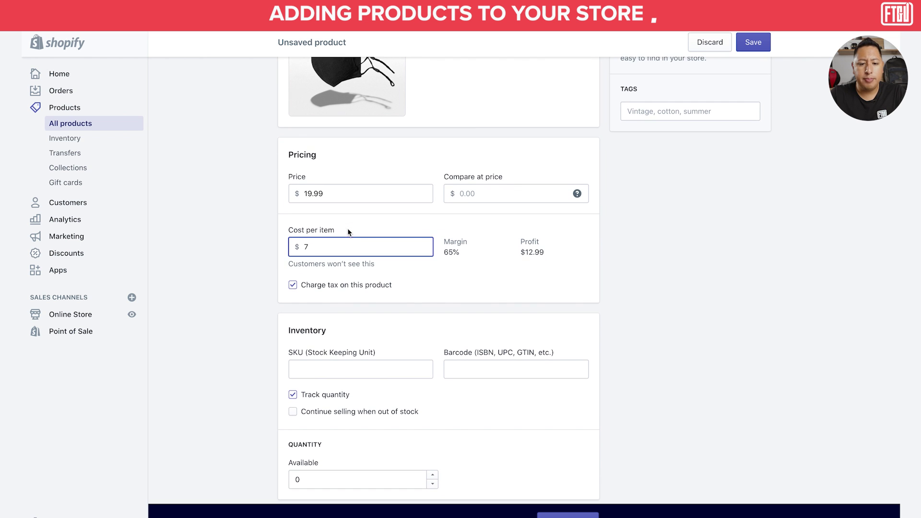
{"action": "scroll", "coordinate": [366, 290], "scroll_direction": "down", "scroll_amount": 2}
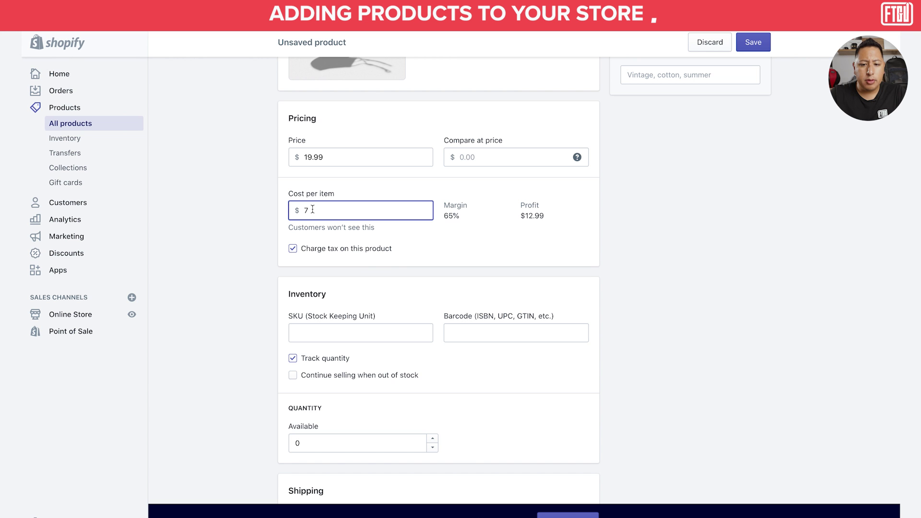
{"action": "scroll", "coordinate": [629, 263], "scroll_direction": "up", "scroll_amount": 5}
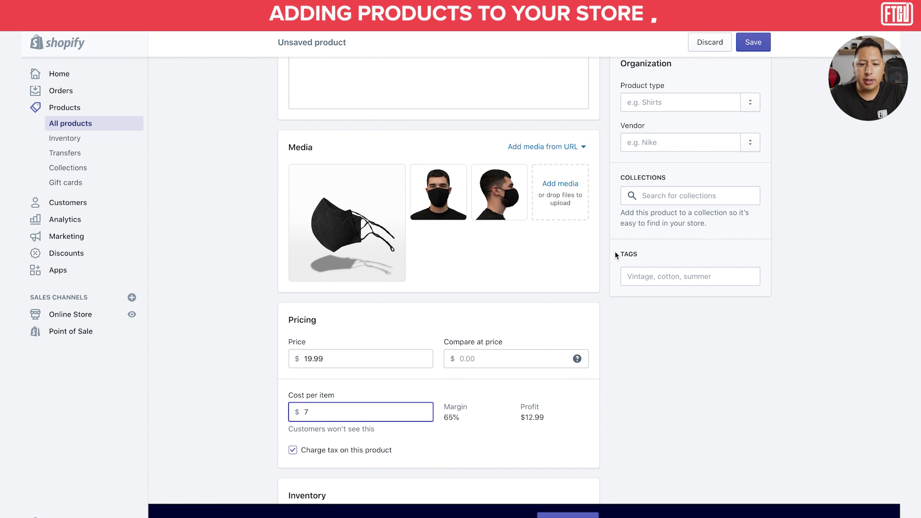
{"action": "scroll", "coordinate": [615, 255], "scroll_direction": "up", "scroll_amount": 2}
{"action": "scroll", "coordinate": [615, 255], "scroll_direction": "down", "scroll_amount": 7}
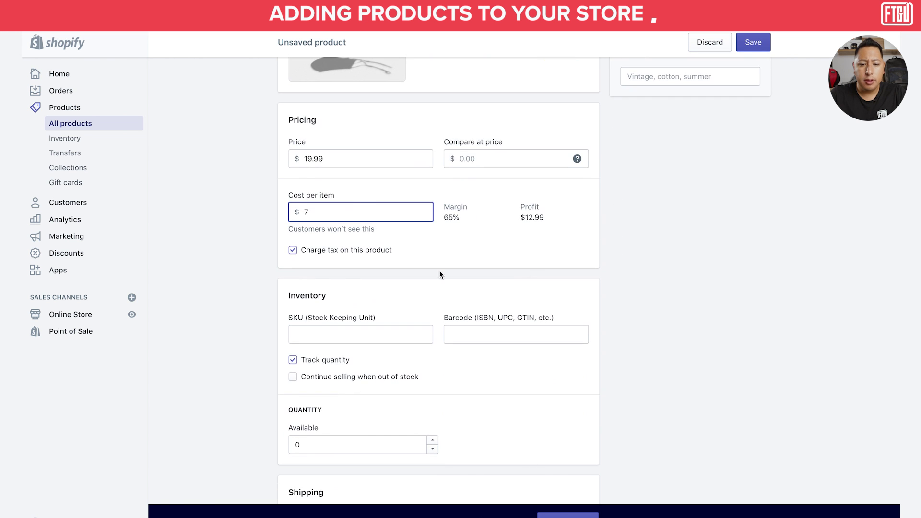
{"action": "scroll", "coordinate": [347, 192], "scroll_direction": "down", "scroll_amount": 2}
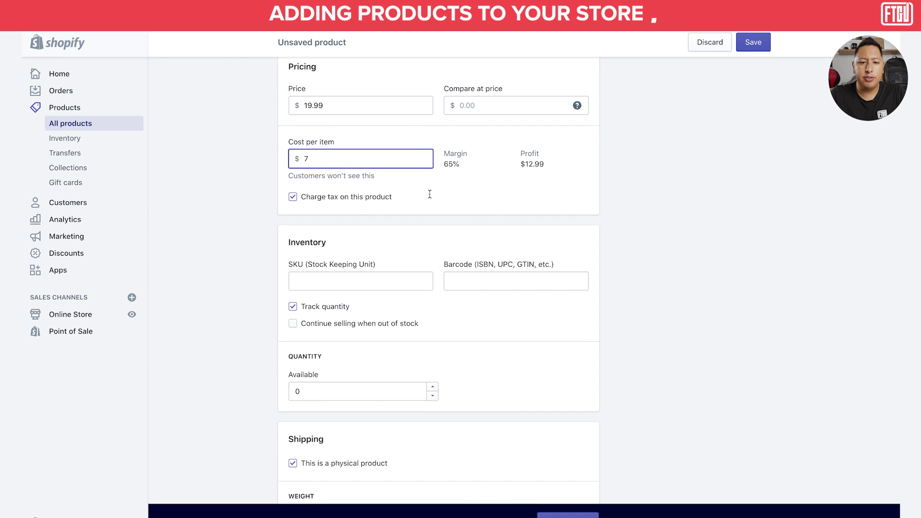
{"action": "scroll", "coordinate": [526, 204], "scroll_direction": "down", "scroll_amount": 1}
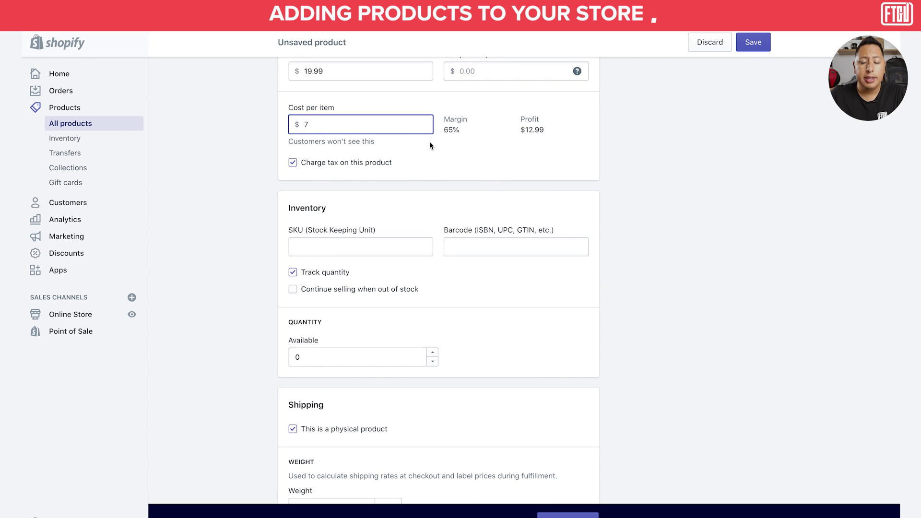
{"action": "scroll", "coordinate": [566, 163], "scroll_direction": "down", "scroll_amount": 1}
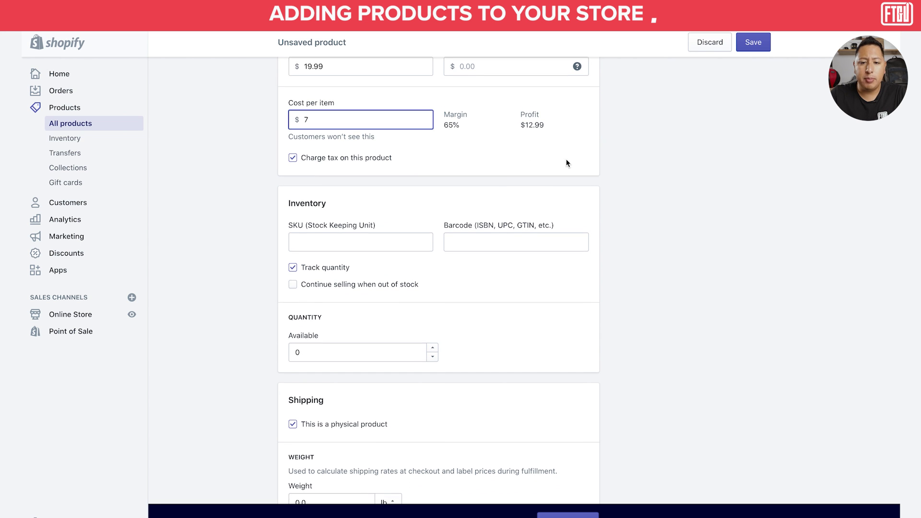
{"action": "scroll", "coordinate": [566, 163], "scroll_direction": "down", "scroll_amount": 1}
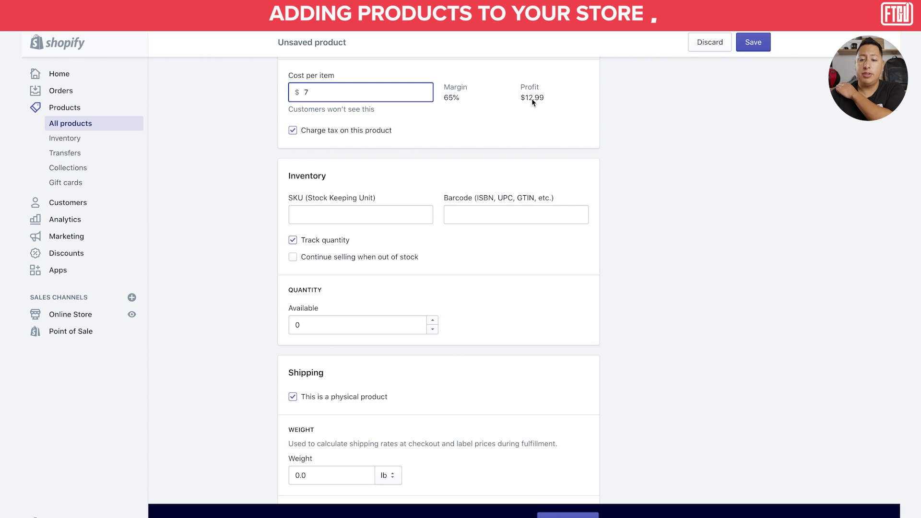
{"action": "scroll", "coordinate": [592, 159], "scroll_direction": "up", "scroll_amount": 6}
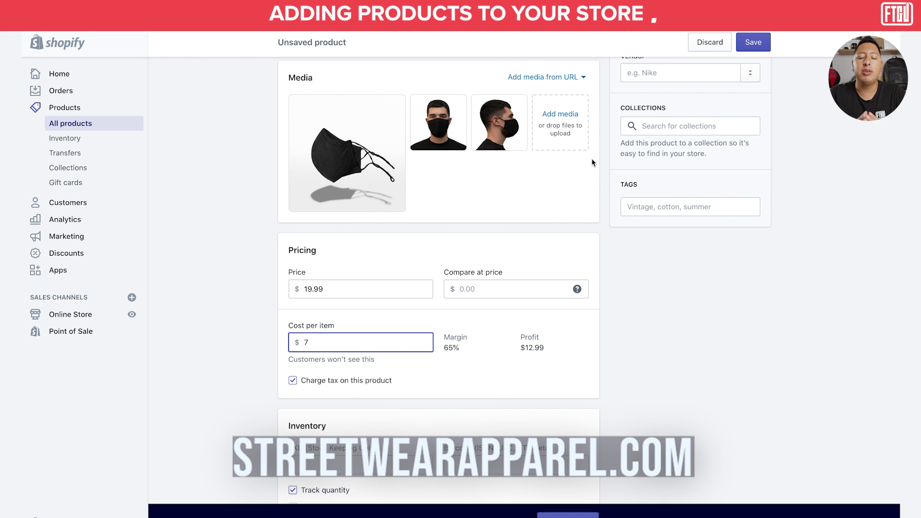
{"action": "scroll", "coordinate": [719, 306], "scroll_direction": "down", "scroll_amount": 3}
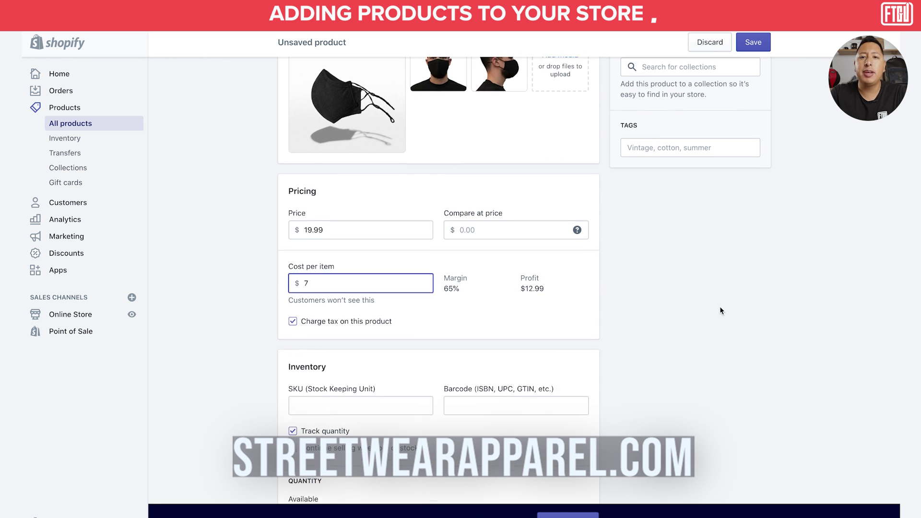
{"action": "scroll", "coordinate": [720, 311], "scroll_direction": "down", "scroll_amount": 1}
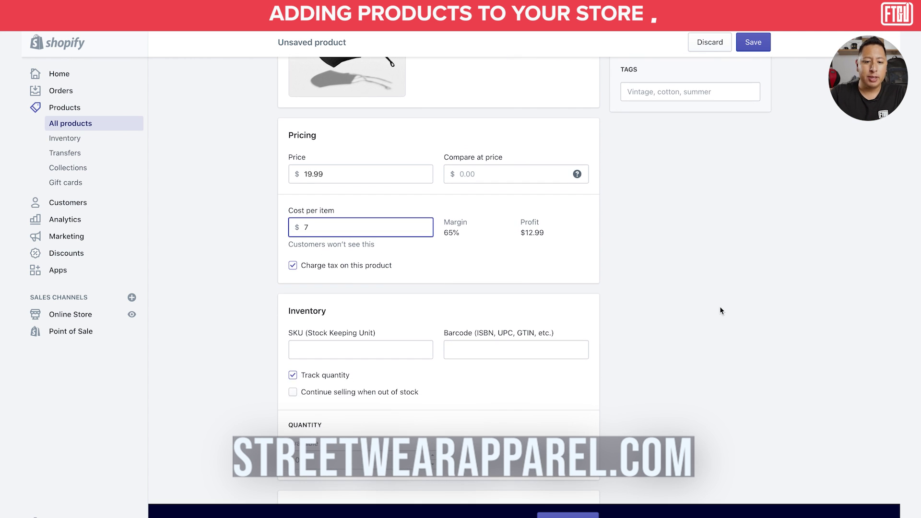
{"action": "scroll", "coordinate": [482, 284], "scroll_direction": "down", "scroll_amount": 1}
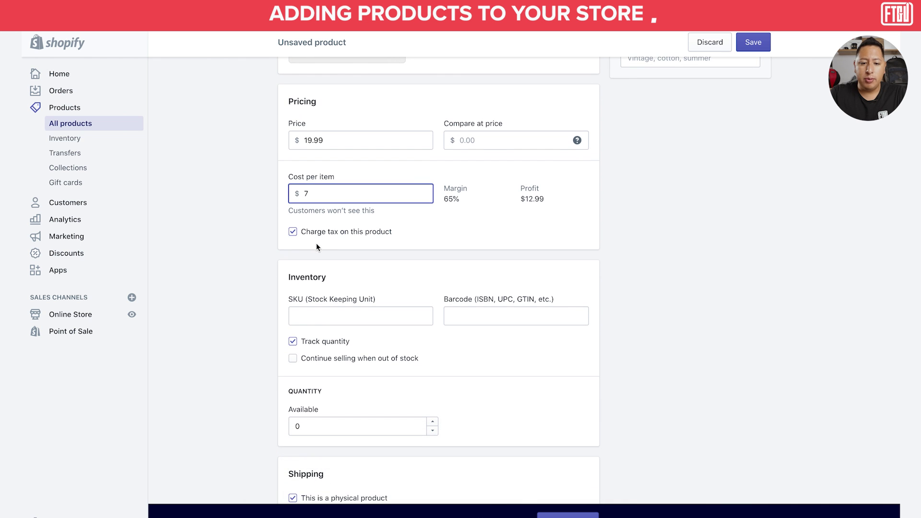
{"action": "scroll", "coordinate": [373, 237], "scroll_direction": "down", "scroll_amount": 1}
{"action": "scroll", "coordinate": [373, 237], "scroll_direction": "down", "scroll_amount": 1}
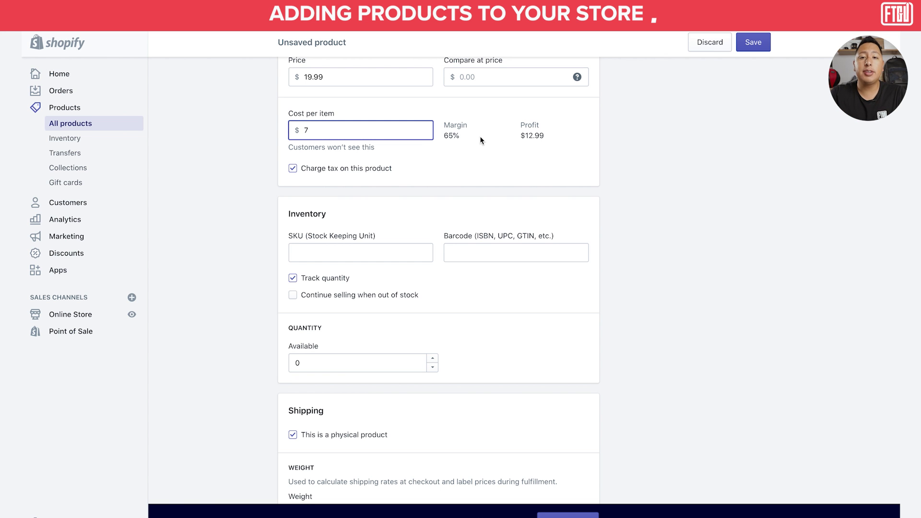
{"action": "scroll", "coordinate": [480, 140], "scroll_direction": "down", "scroll_amount": 1}
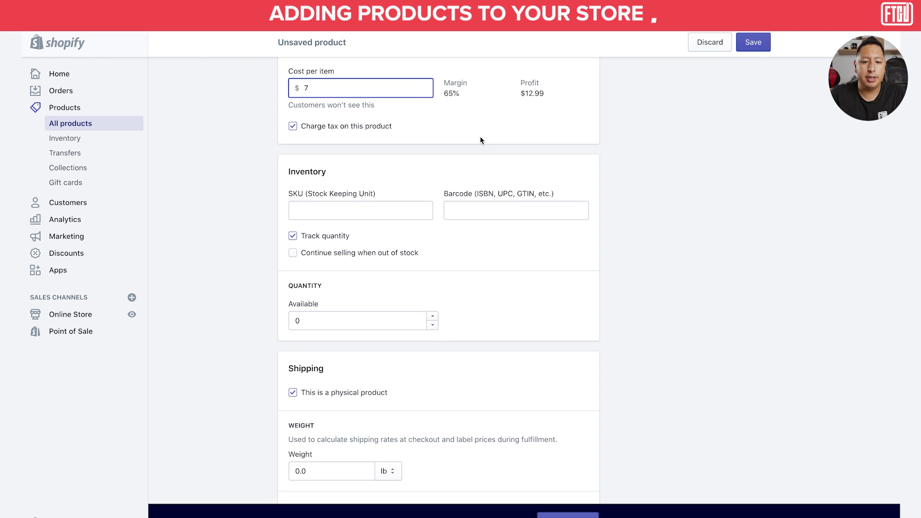
Set the product's SKU (Stock Keeping Unit) to FM001
{"action": "scroll", "coordinate": [480, 140], "scroll_direction": "up", "scroll_amount": 5}
{"action": "scroll", "coordinate": [481, 140], "scroll_direction": "down", "scroll_amount": 3}
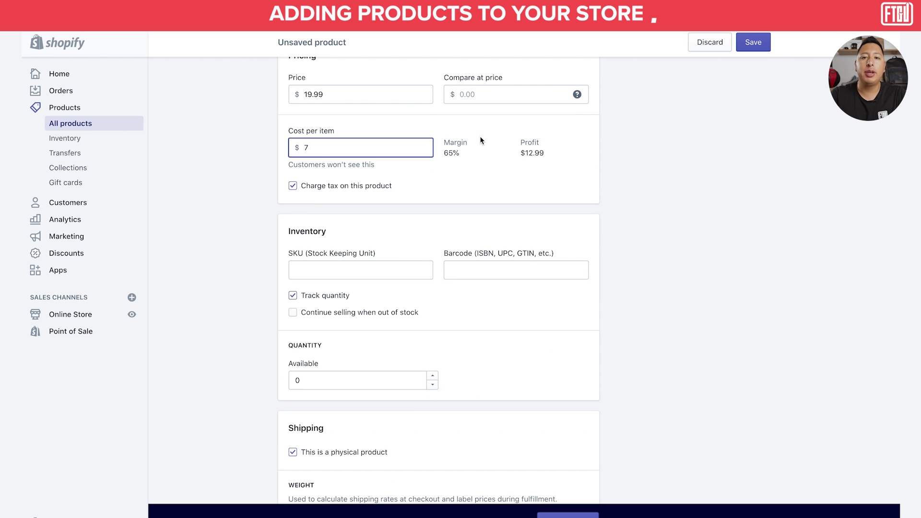
{"action": "scroll", "coordinate": [481, 140], "scroll_direction": "down", "scroll_amount": 1}
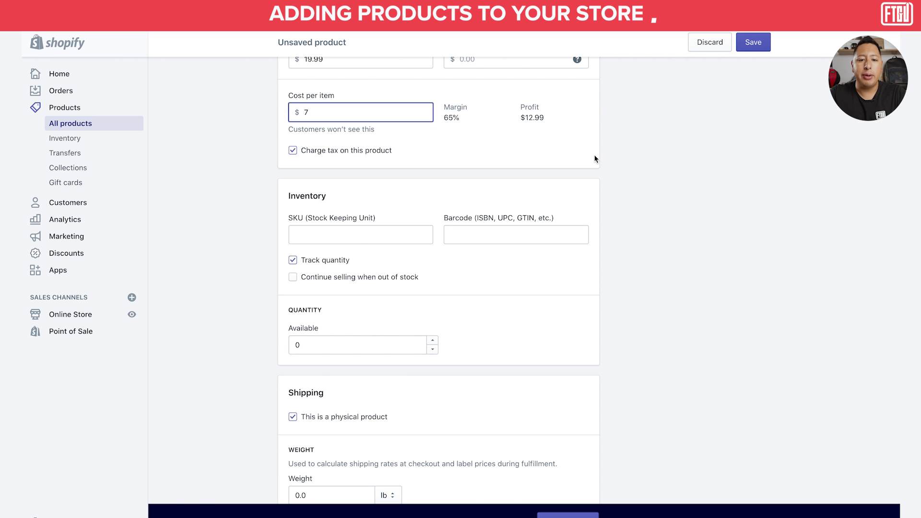
{"action": "scroll", "coordinate": [256, 161], "scroll_direction": "down", "scroll_amount": 3}
{"action": "left_click", "coordinate": [344, 159]}
{"action": "type", "text": "F"}
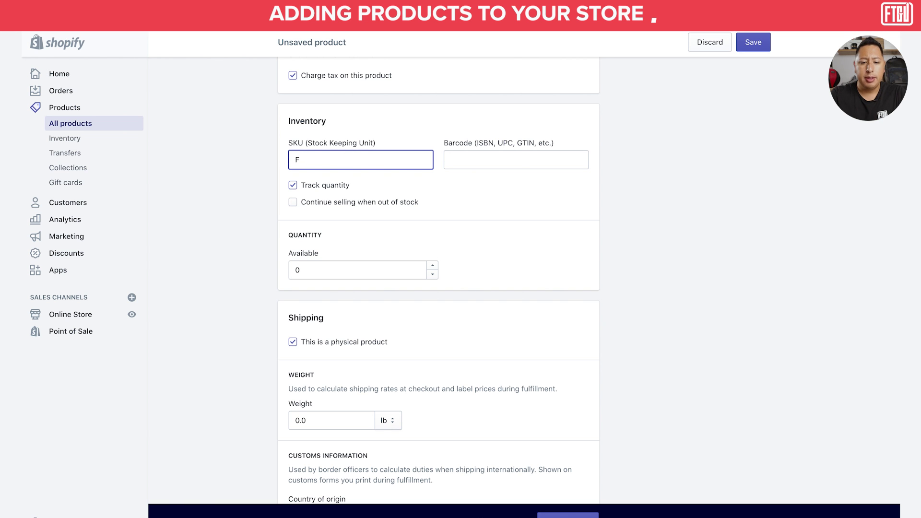
{"action": "type", "text": "M001"}
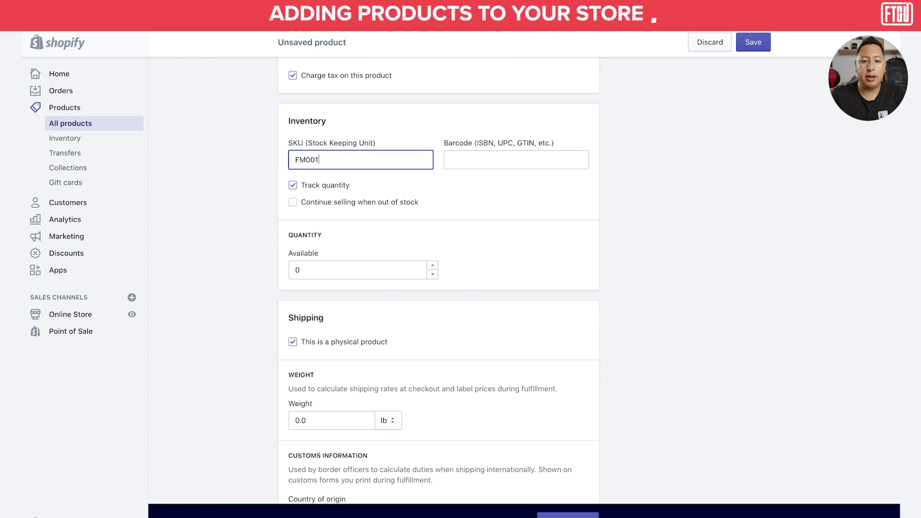
{"action": "left_click", "coordinate": [644, 177]}
{"action": "scroll", "coordinate": [644, 177], "scroll_direction": "down", "scroll_amount": 1}
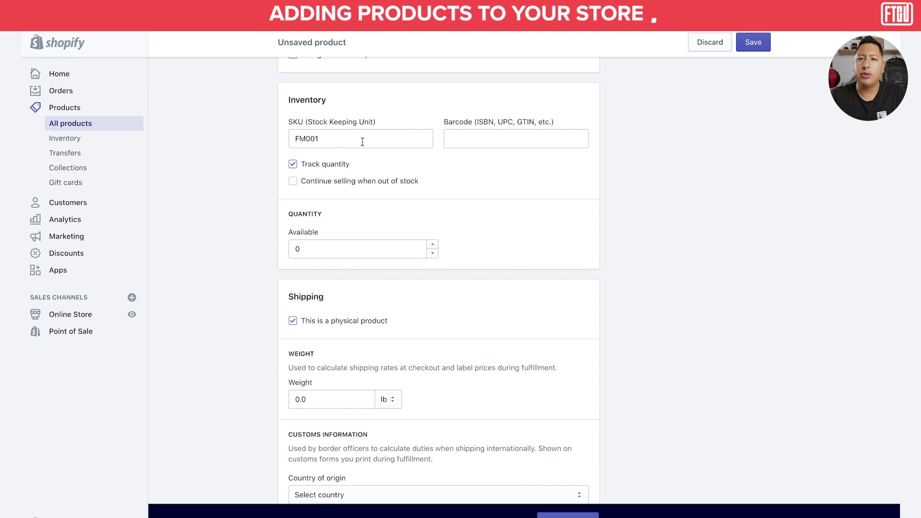
{"action": "left_click", "coordinate": [485, 140]}
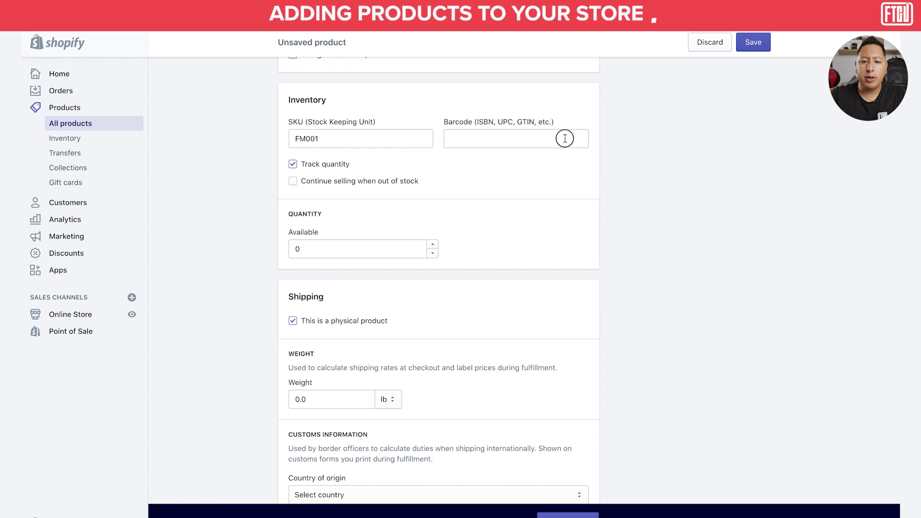
{"action": "scroll", "coordinate": [628, 144], "scroll_direction": "down", "scroll_amount": 1}
{"action": "left_click", "coordinate": [534, 79]}
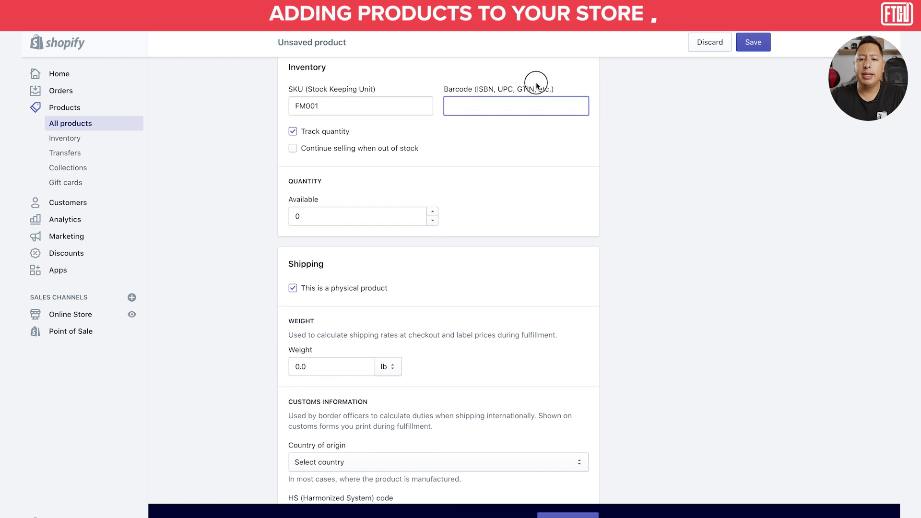
{"action": "left_click", "coordinate": [482, 109]}
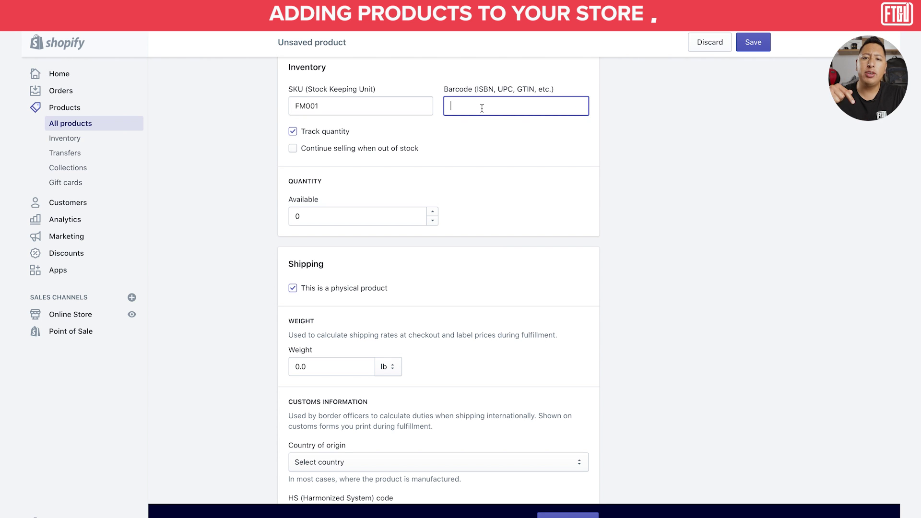
{"action": "left_click", "coordinate": [479, 129]}
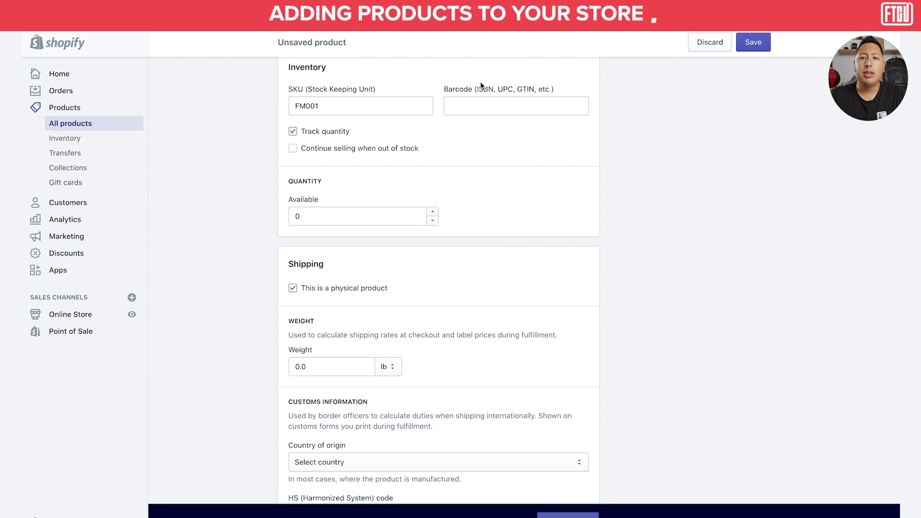
{"action": "left_click", "coordinate": [474, 111]}
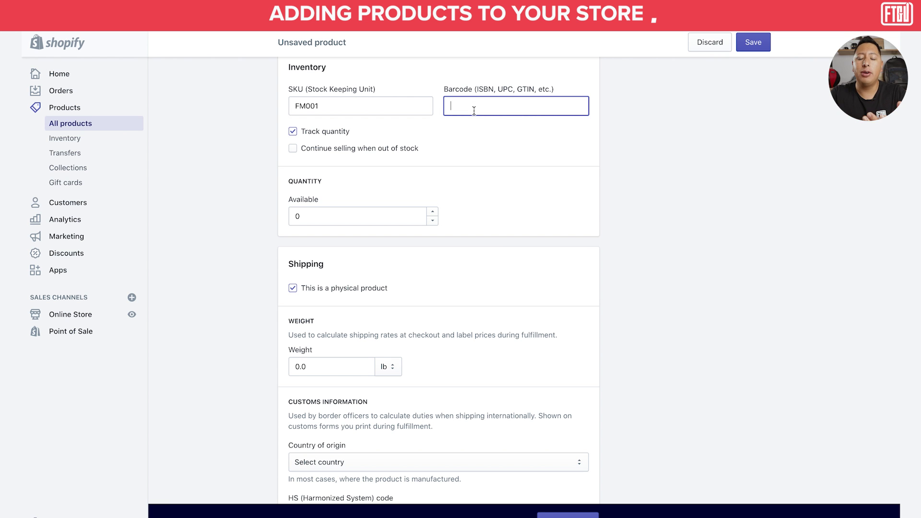
Set the product's available quantity to 50
{"action": "scroll", "coordinate": [474, 110], "scroll_direction": "down", "scroll_amount": 2}
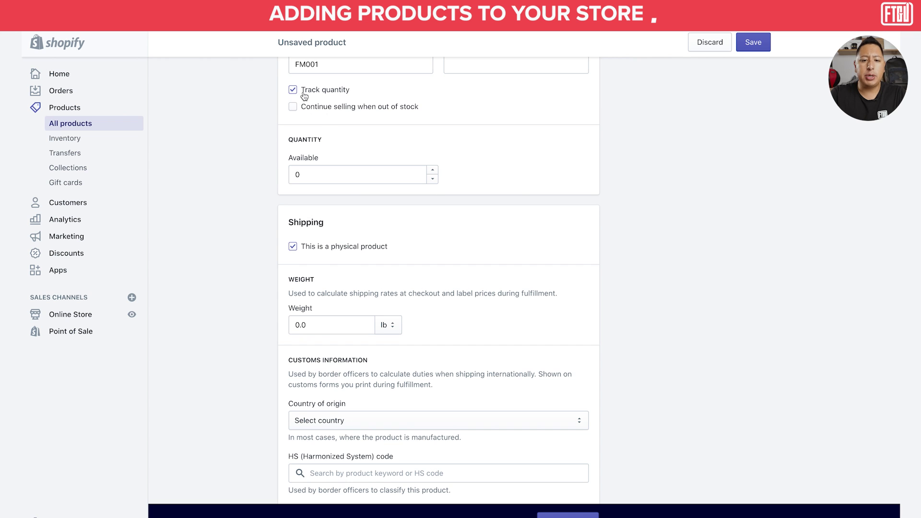
{"action": "scroll", "coordinate": [319, 156], "scroll_direction": "down", "scroll_amount": 1}
{"action": "left_click", "coordinate": [319, 156]}
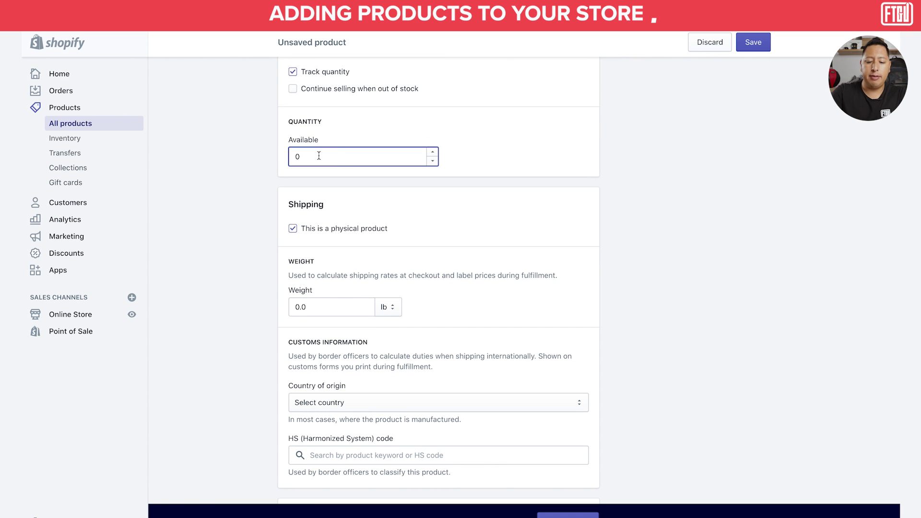
{"action": "type", "text": "50"}
{"action": "key", "text": "BackSpace"}
{"action": "left_click", "coordinate": [555, 137]}
Set the product's shipping weight to 4 oz
{"action": "scroll", "coordinate": [555, 137], "scroll_direction": "down", "scroll_amount": 2}
{"action": "scroll", "coordinate": [347, 182], "scroll_direction": "down", "scroll_amount": 2}
{"action": "double_click", "coordinate": [312, 211]}
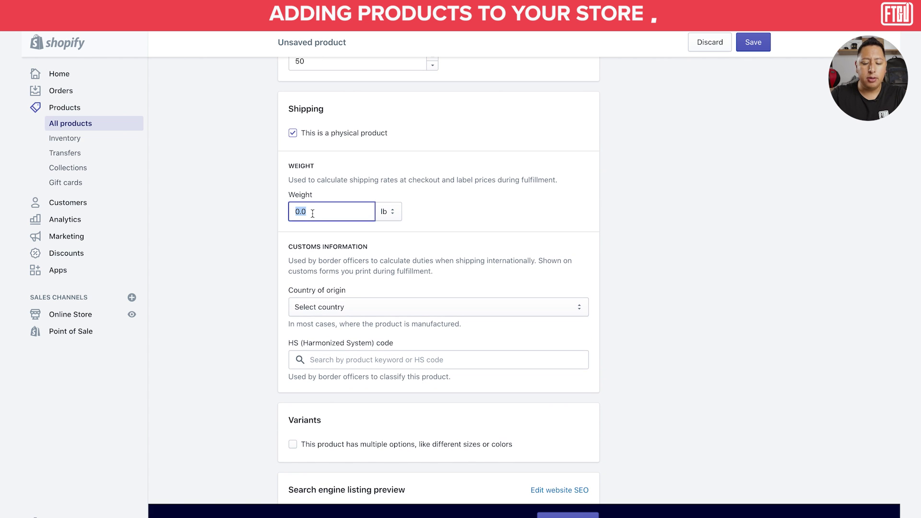
{"action": "left_click", "coordinate": [387, 212]}
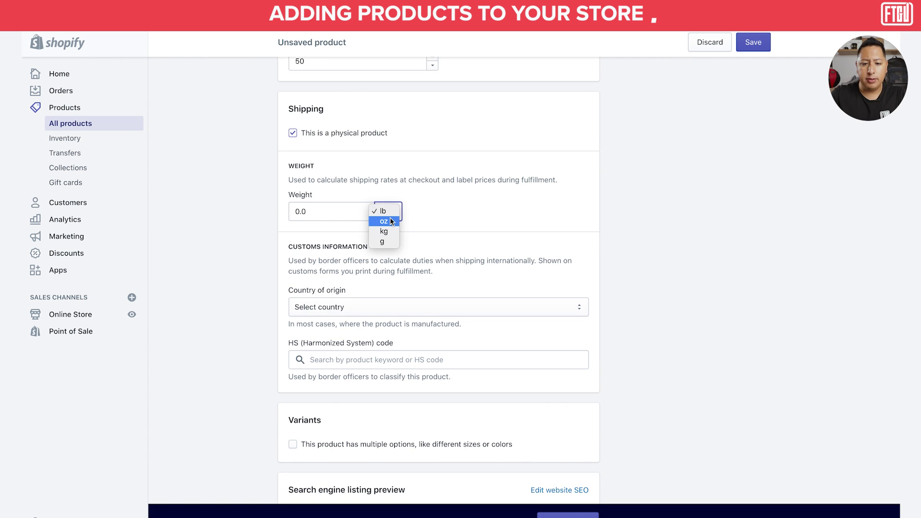
{"action": "left_click", "coordinate": [390, 222]}
{"action": "double_click", "coordinate": [331, 212]}
{"action": "type", "text": "4"}
{"action": "left_click", "coordinate": [487, 215]}
Set the country of origin in the customs information to Vietnam, leaving the HS code blank
{"action": "scroll", "coordinate": [487, 213], "scroll_direction": "down", "scroll_amount": 4}
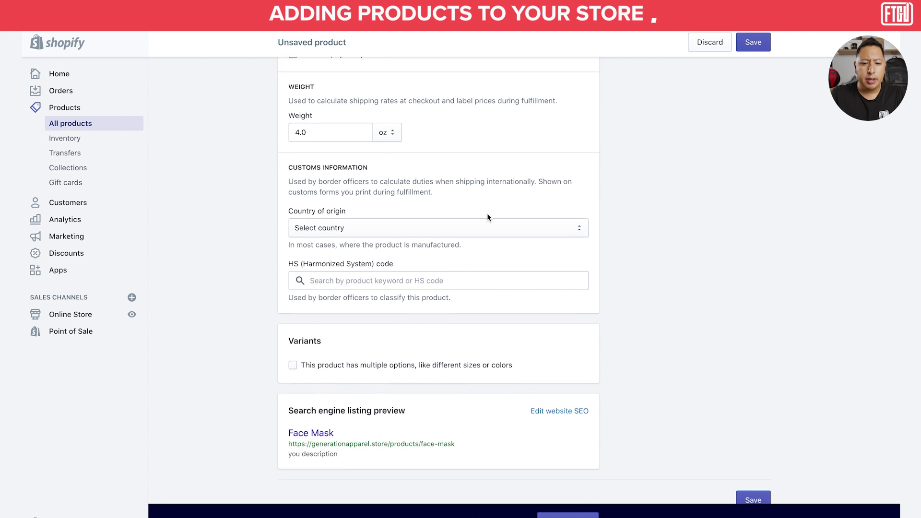
{"action": "left_click", "coordinate": [486, 214]}
{"action": "scroll", "coordinate": [446, 342], "scroll_direction": "down", "scroll_amount": 15}
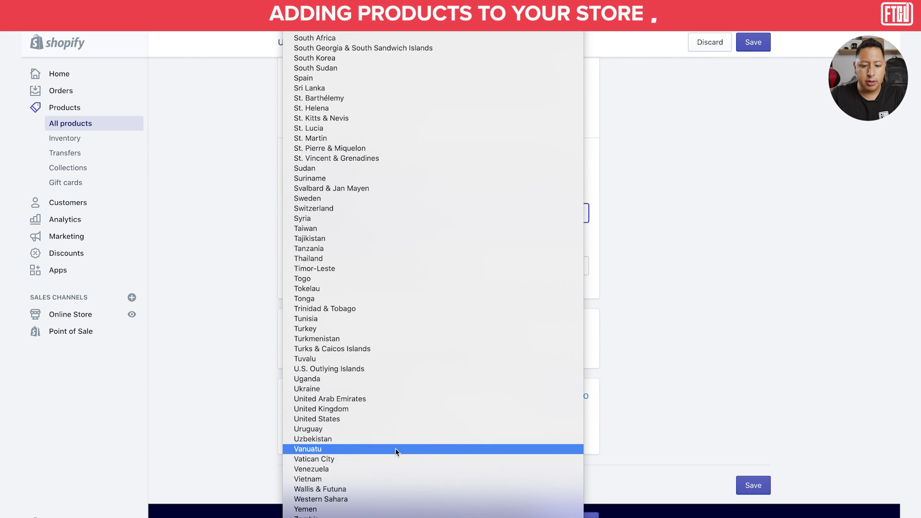
{"action": "left_click", "coordinate": [369, 478]}
{"action": "left_click", "coordinate": [407, 266]}
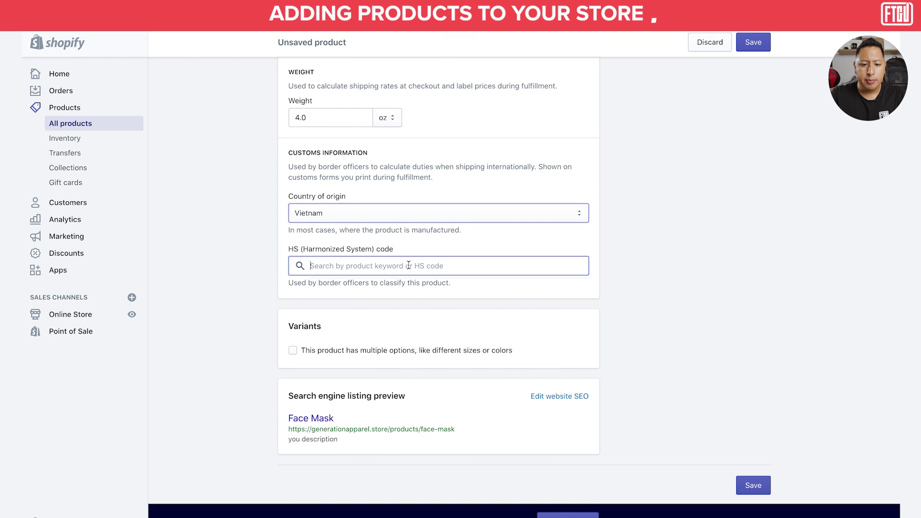
{"action": "left_click", "coordinate": [674, 260]}
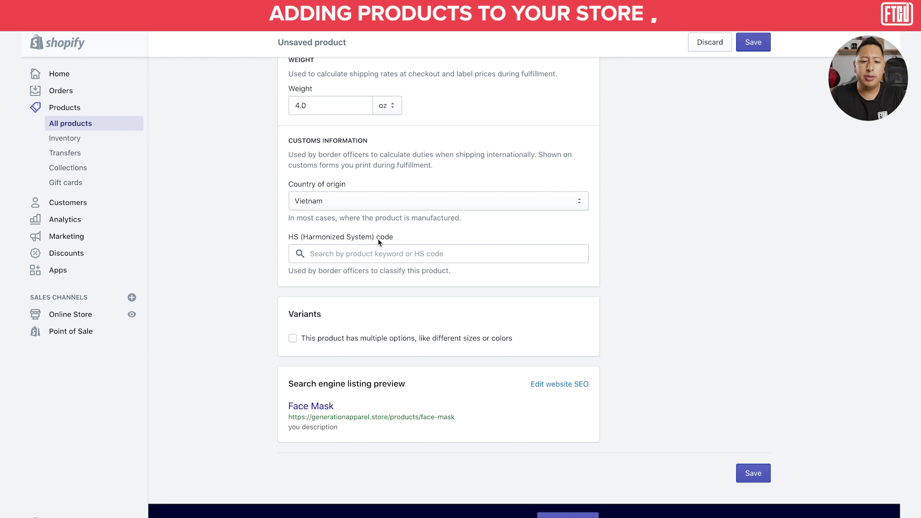
Enable multiple options for the product and add Color as a second option alongside Size
{"action": "left_click", "coordinate": [293, 338]}
{"action": "scroll", "coordinate": [362, 361], "scroll_direction": "down", "scroll_amount": 1}
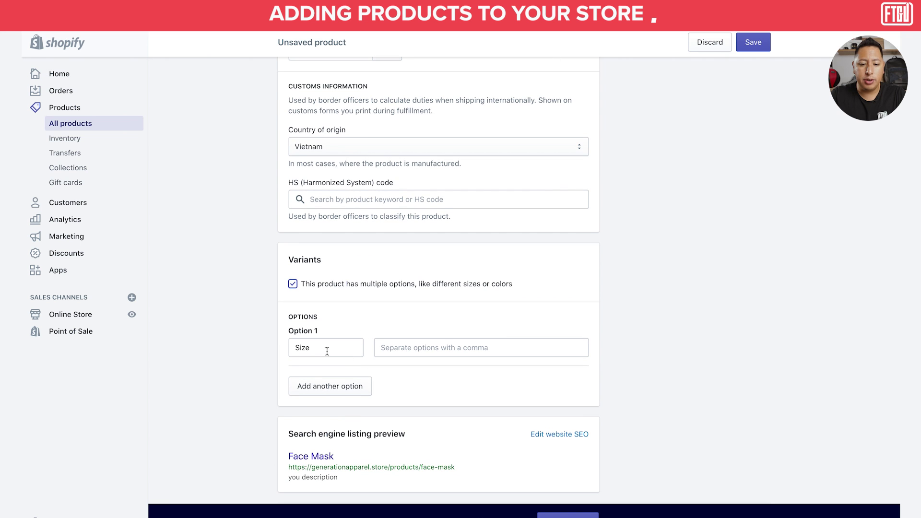
{"action": "scroll", "coordinate": [327, 351], "scroll_direction": "down", "scroll_amount": 1}
{"action": "left_click", "coordinate": [336, 366]}
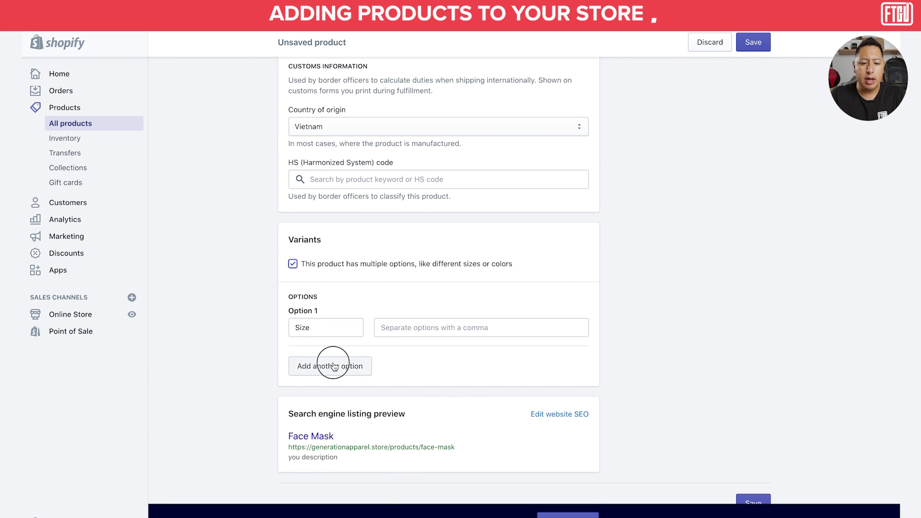
Enter S, M and L as the values of the Size option
{"action": "left_click", "coordinate": [421, 328]}
{"action": "type", "text": "S"}
{"action": "key", "text": "BackSpace"}
{"action": "type", "text": "S"}
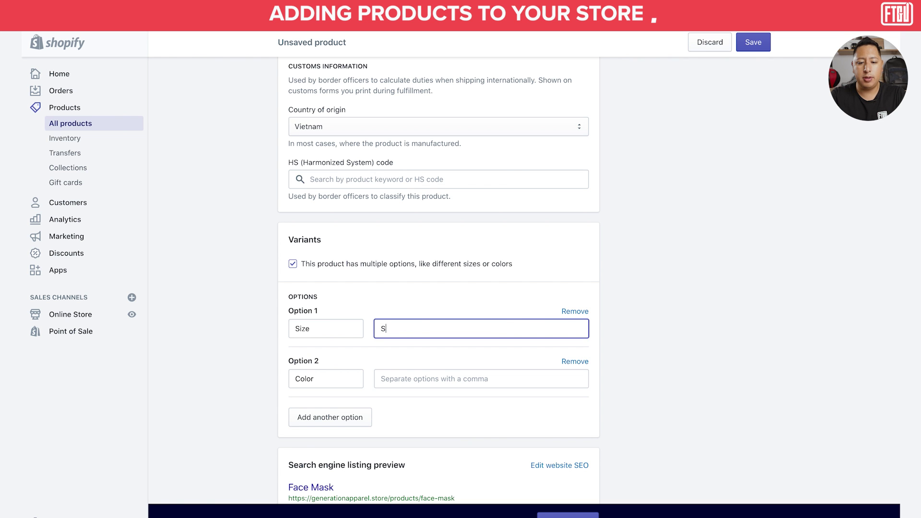
{"action": "type", "text": "ML"}
{"action": "key", "text": "BackSpace"}
{"action": "key", "text": "BackSpace"}
{"action": "type", "text": ",M,"}
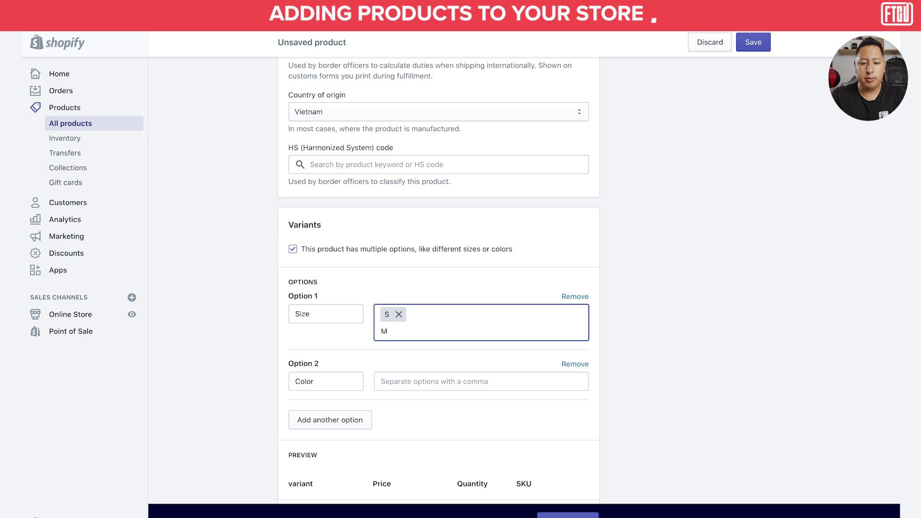
{"action": "type", "text": "L,"}
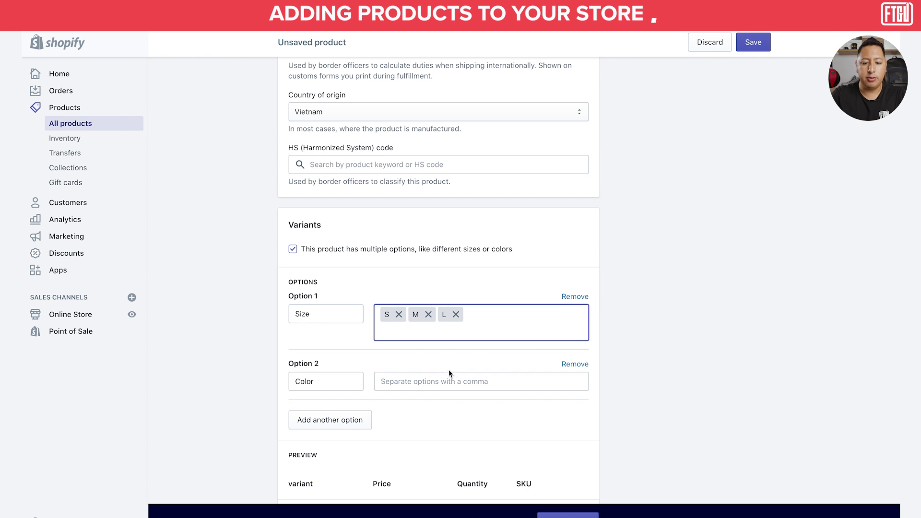
Enter Black, Blue and White as the values of the Color option
{"action": "left_click", "coordinate": [418, 380]}
{"action": "type", "text": "Black,Blue"}
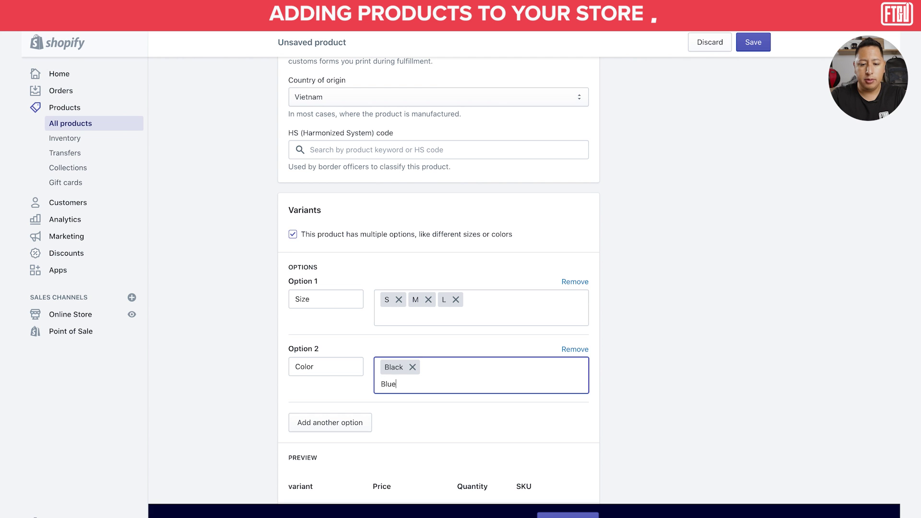
{"action": "type", "text": ",White"}
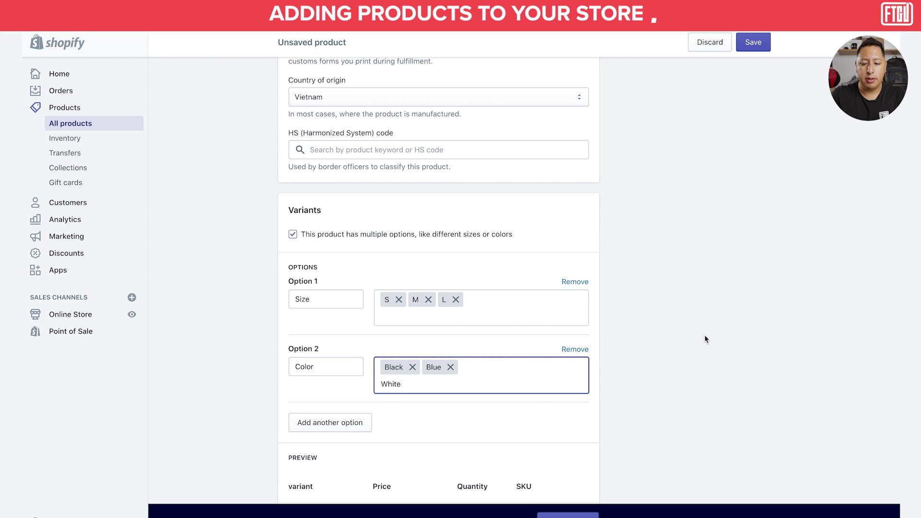
{"action": "type", "text": ","}
Set the quantity of all nine size and color variants, from S / Black to L / White, to 5 each
{"action": "scroll", "coordinate": [812, 292], "scroll_direction": "down", "scroll_amount": 5}
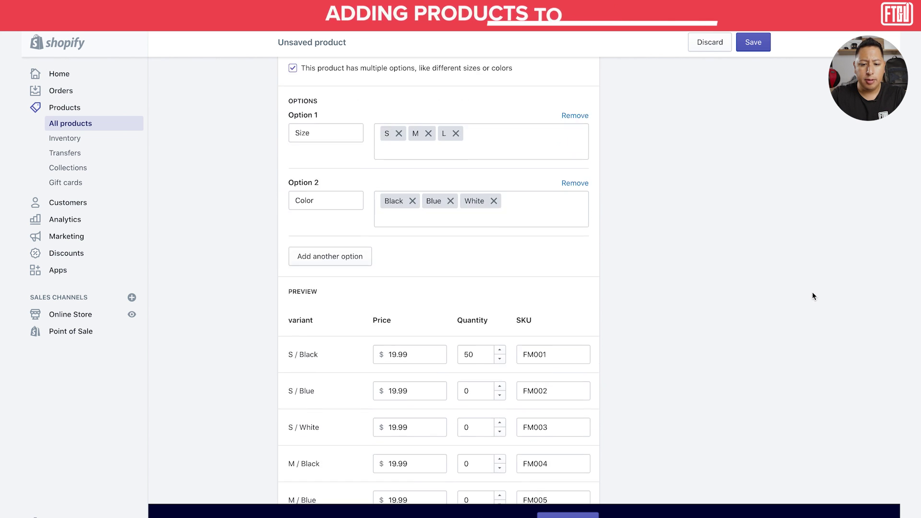
{"action": "scroll", "coordinate": [813, 292], "scroll_direction": "down", "scroll_amount": 4}
{"action": "scroll", "coordinate": [812, 292], "scroll_direction": "up", "scroll_amount": 1}
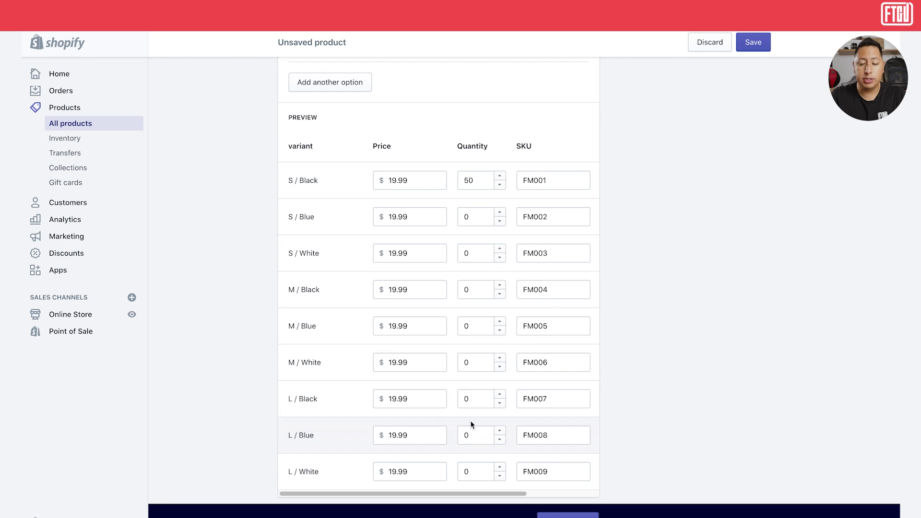
{"action": "scroll", "coordinate": [552, 291], "scroll_direction": "down", "scroll_amount": 1}
{"action": "left_click", "coordinate": [480, 134]}
{"action": "double_click", "coordinate": [479, 135]}
{"action": "type", "text": "0"}
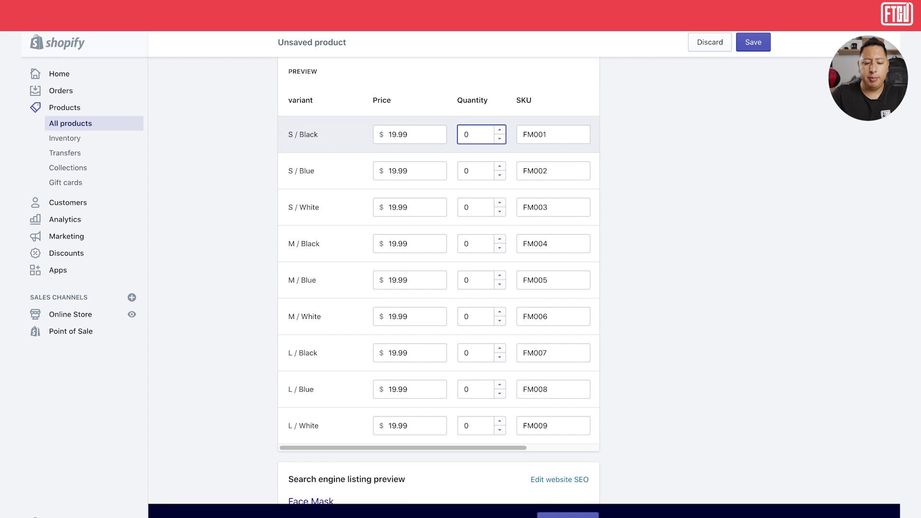
{"action": "type", "text": "5"}
{"action": "double_click", "coordinate": [479, 134]}
{"action": "type", "text": "5"}
{"action": "double_click", "coordinate": [475, 170]}
{"action": "type", "text": "5"}
{"action": "double_click", "coordinate": [473, 207]}
{"action": "type", "text": "5"}
{"action": "double_click", "coordinate": [473, 244]}
{"action": "type", "text": "5"}
{"action": "double_click", "coordinate": [471, 280]}
{"action": "type", "text": "5"}
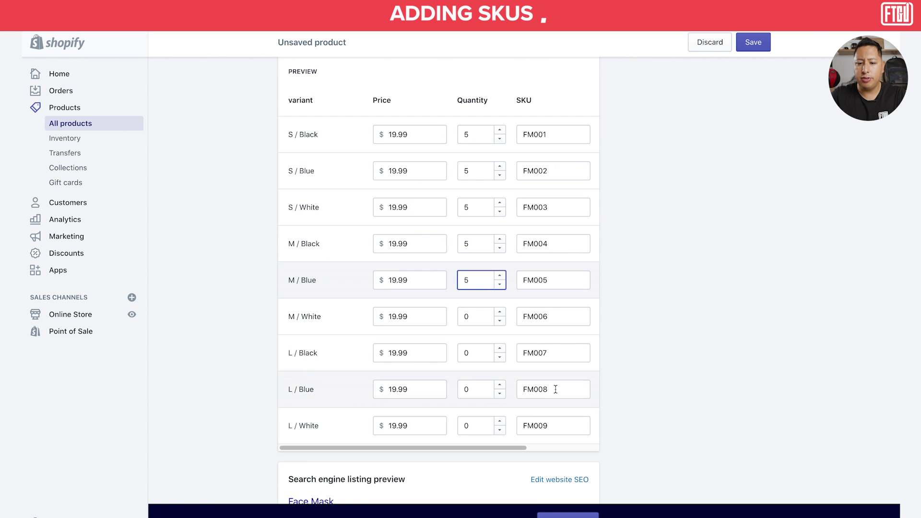
{"action": "double_click", "coordinate": [480, 318]}
{"action": "type", "text": "5"}
{"action": "double_click", "coordinate": [480, 353]}
{"action": "type", "text": "5"}
{"action": "double_click", "coordinate": [477, 386]}
{"action": "type", "text": "5"}
{"action": "double_click", "coordinate": [476, 425]}
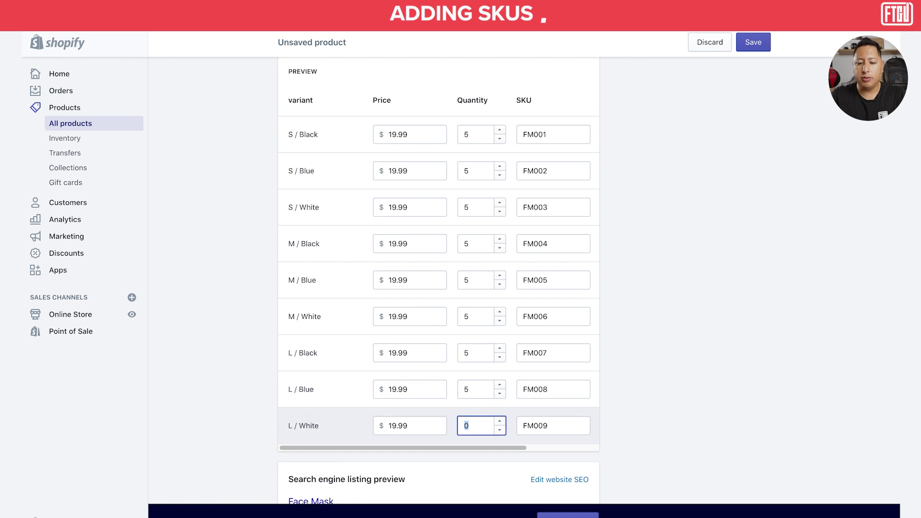
{"action": "type", "text": "5"}
{"action": "left_click", "coordinate": [698, 286]}
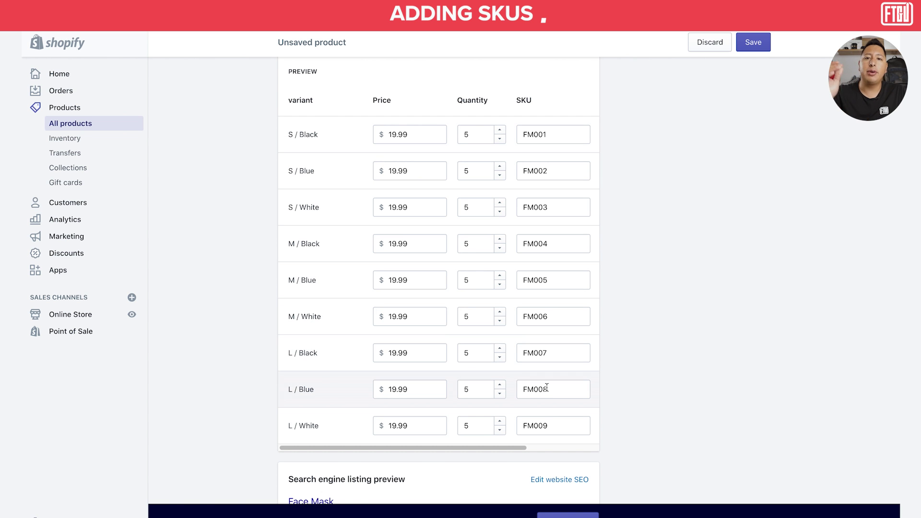
{"action": "scroll", "coordinate": [674, 186], "scroll_direction": "down", "scroll_amount": 2}
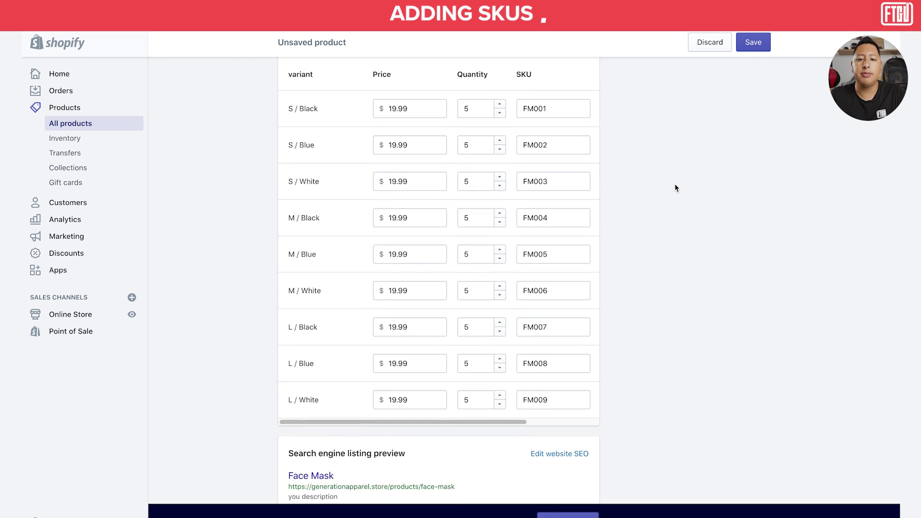
{"action": "scroll", "coordinate": [675, 186], "scroll_direction": "up", "scroll_amount": 2}
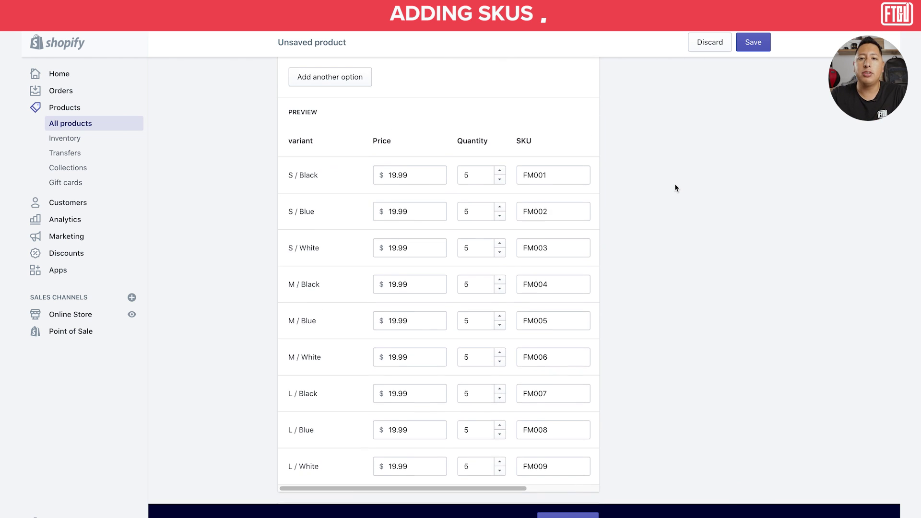
{"action": "scroll", "coordinate": [675, 187], "scroll_direction": "down", "scroll_amount": 1}
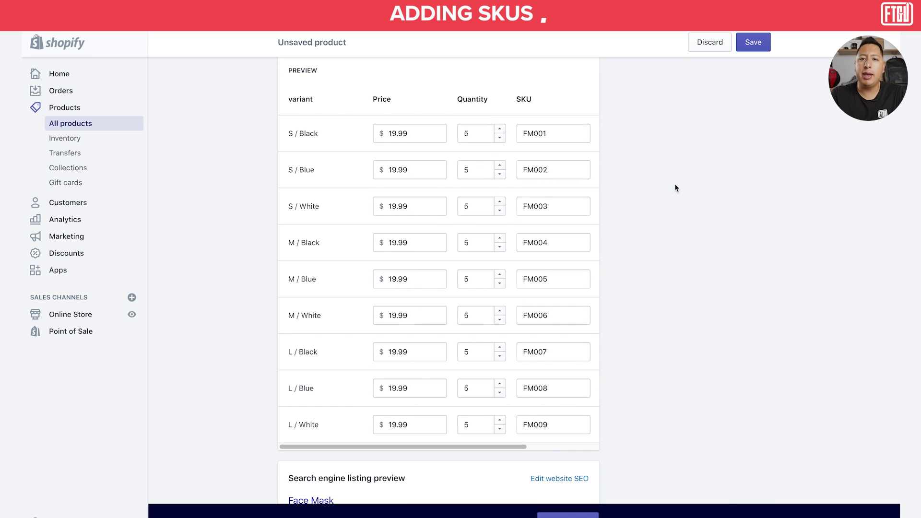
{"action": "scroll", "coordinate": [728, 191], "scroll_direction": "down", "scroll_amount": 2}
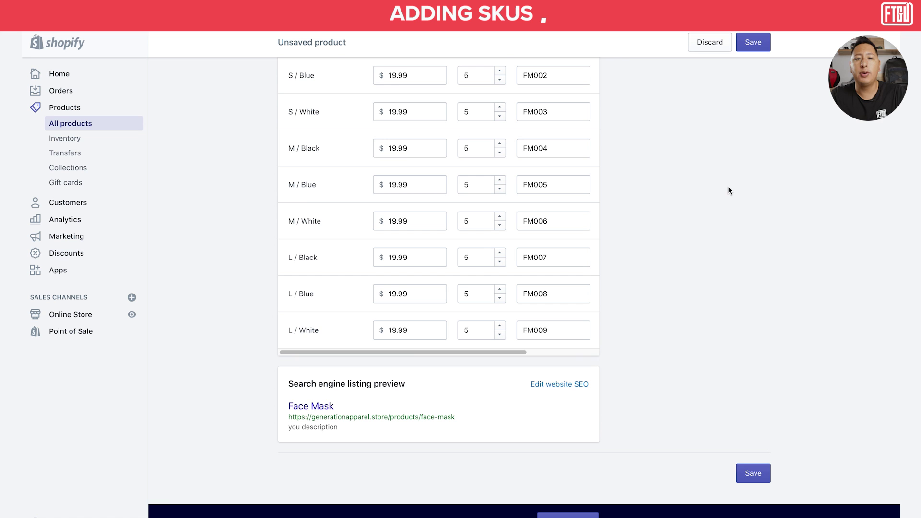
Open the Face Mask's search engine listing for editing and review its page title, description and URL handle fields
{"action": "left_click", "coordinate": [545, 387]}
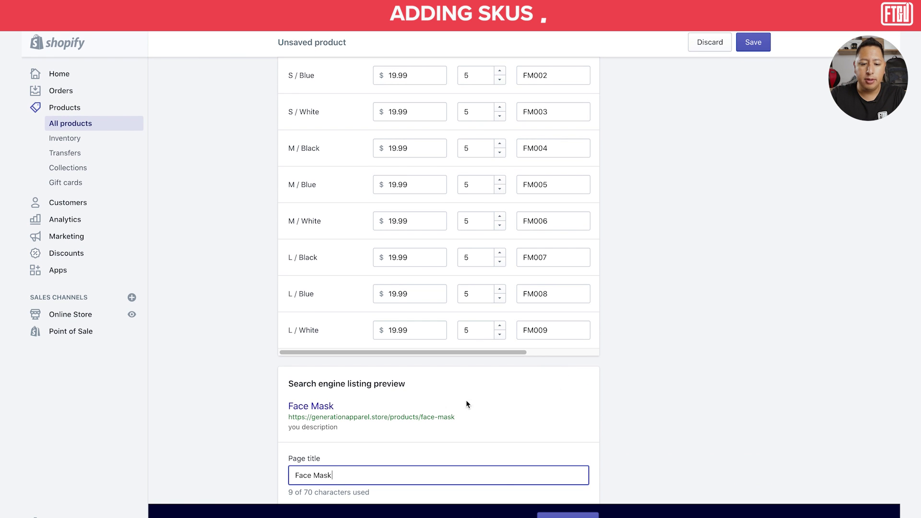
{"action": "scroll", "coordinate": [408, 408], "scroll_direction": "down", "scroll_amount": 4}
{"action": "left_click", "coordinate": [371, 328]}
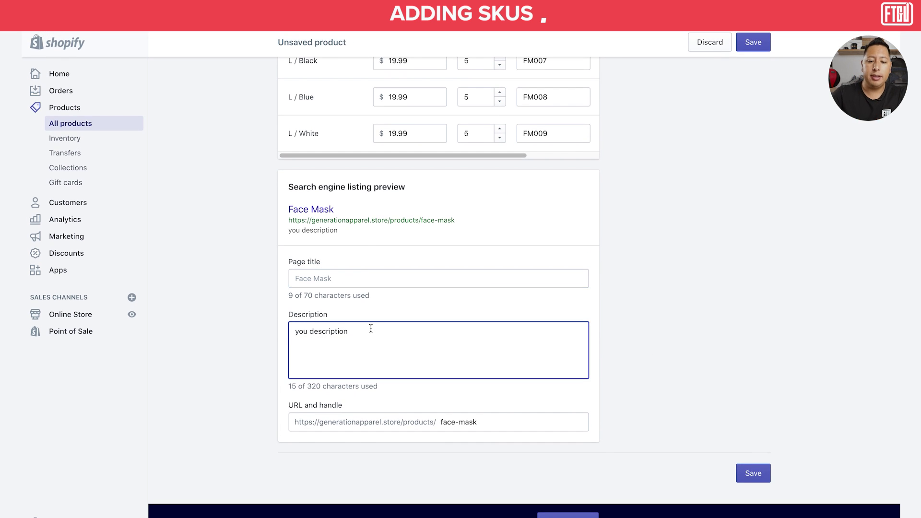
{"action": "key", "text": "ctrl+a"}
{"action": "left_click", "coordinate": [430, 269]}
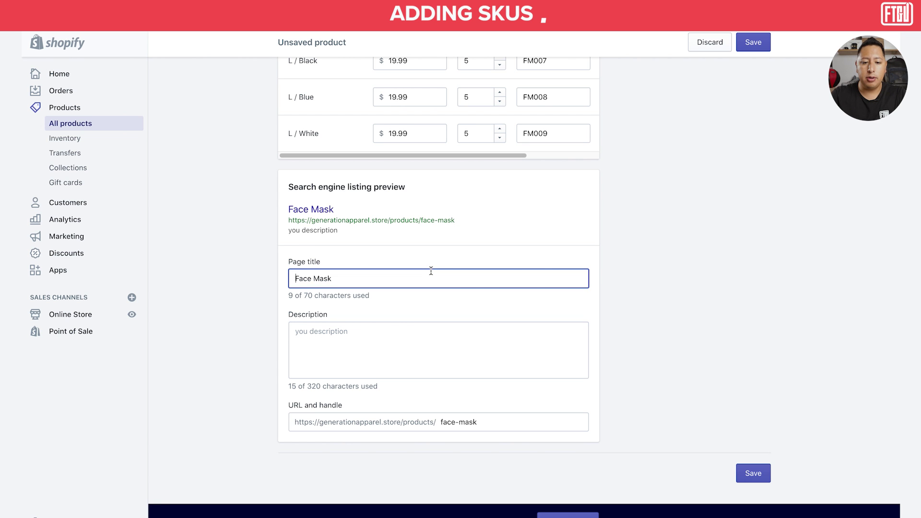
{"action": "left_click", "coordinate": [632, 263]}
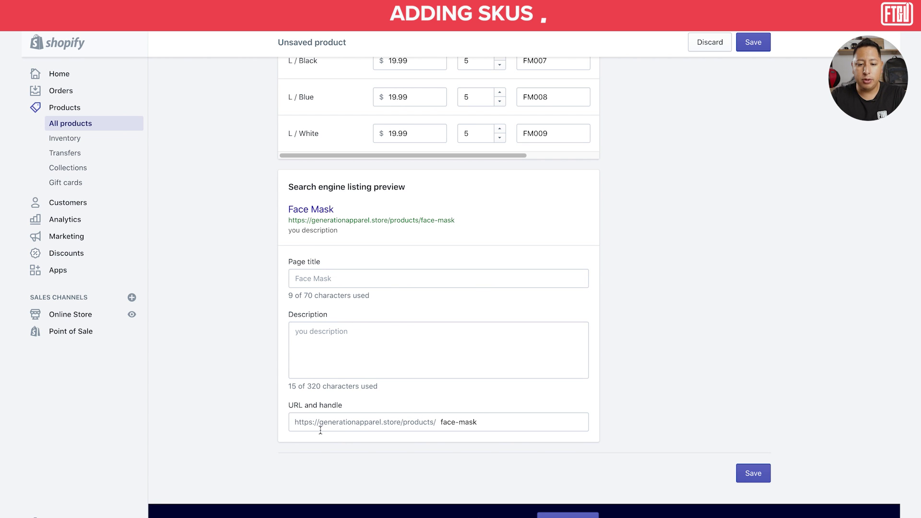
Save the new Face Mask product with its variants and SKUs
{"action": "left_click", "coordinate": [754, 473]}
{"action": "scroll", "coordinate": [752, 351], "scroll_direction": "up", "scroll_amount": 10}
{"action": "scroll", "coordinate": [752, 350], "scroll_direction": "up", "scroll_amount": 10}
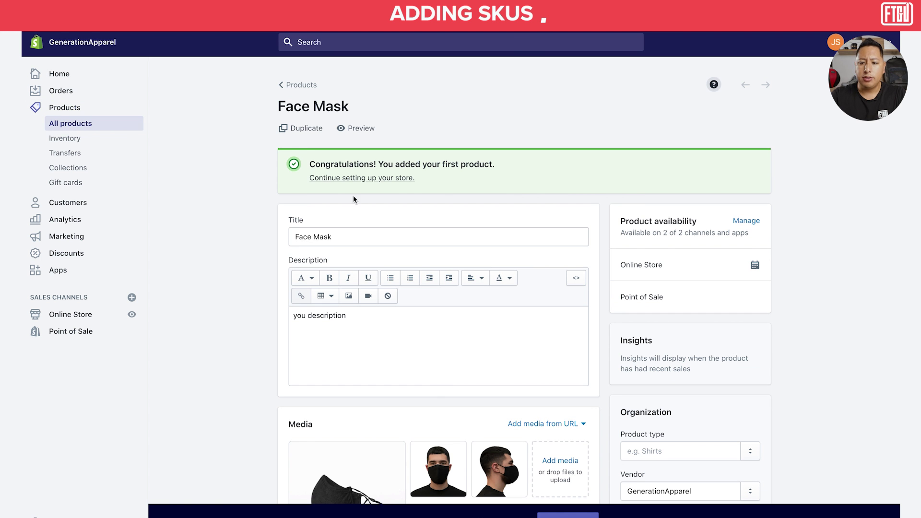
{"action": "scroll", "coordinate": [748, 216], "scroll_direction": "down", "scroll_amount": 1}
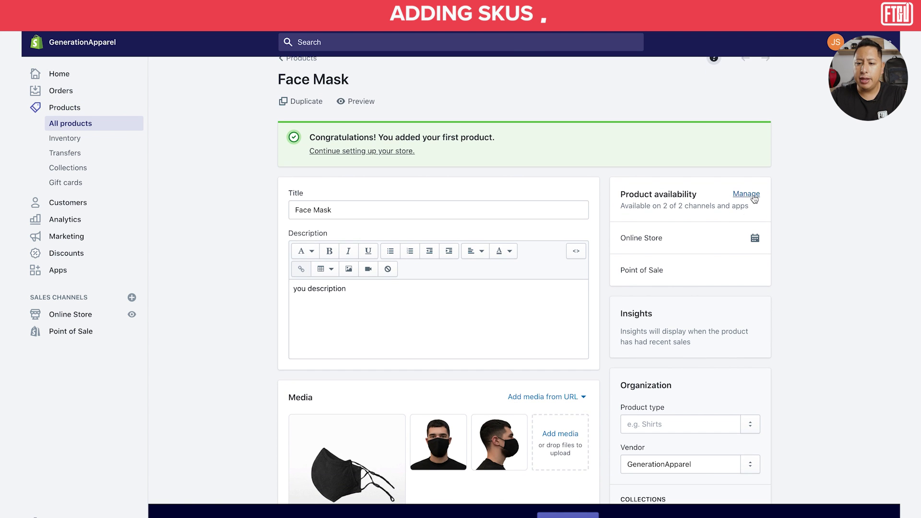
{"action": "left_click", "coordinate": [747, 194]}
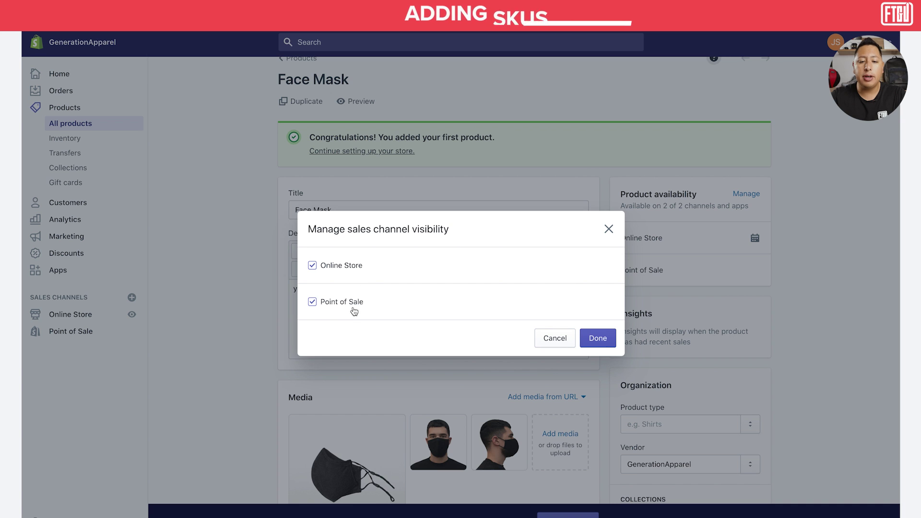
{"action": "left_click", "coordinate": [311, 302]}
{"action": "left_click", "coordinate": [310, 302]}
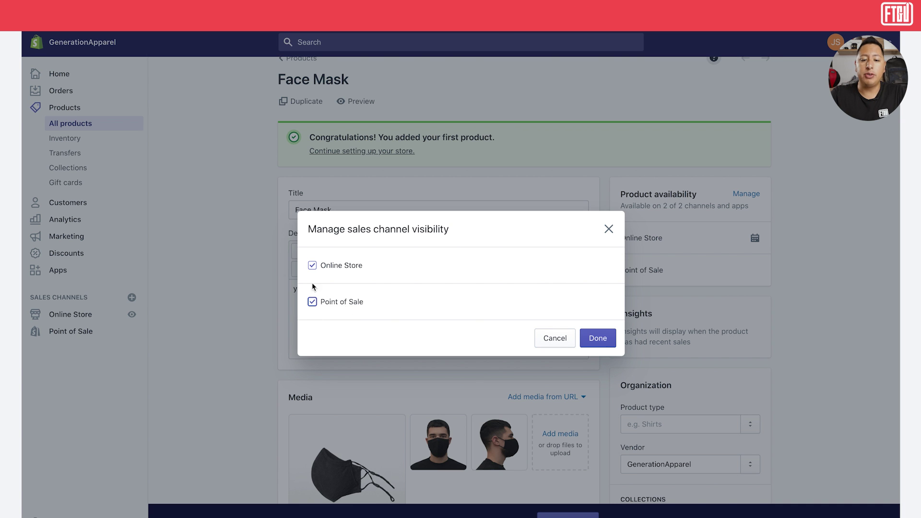
{"action": "left_click", "coordinate": [337, 303]}
{"action": "left_click", "coordinate": [318, 303]}
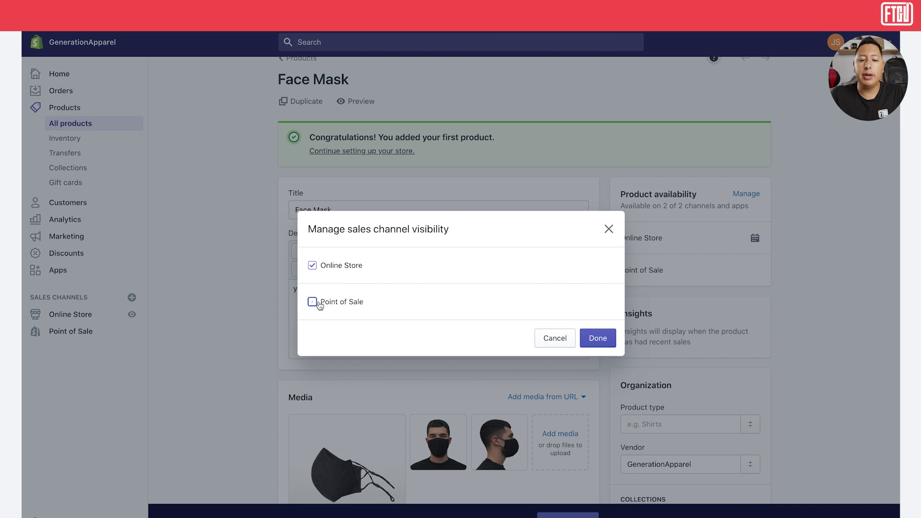
{"action": "left_click", "coordinate": [609, 229]}
Enter "face mask" as the product type in the product's organization details
{"action": "scroll", "coordinate": [766, 204], "scroll_direction": "down", "scroll_amount": 1}
{"action": "scroll", "coordinate": [767, 205], "scroll_direction": "down", "scroll_amount": 1}
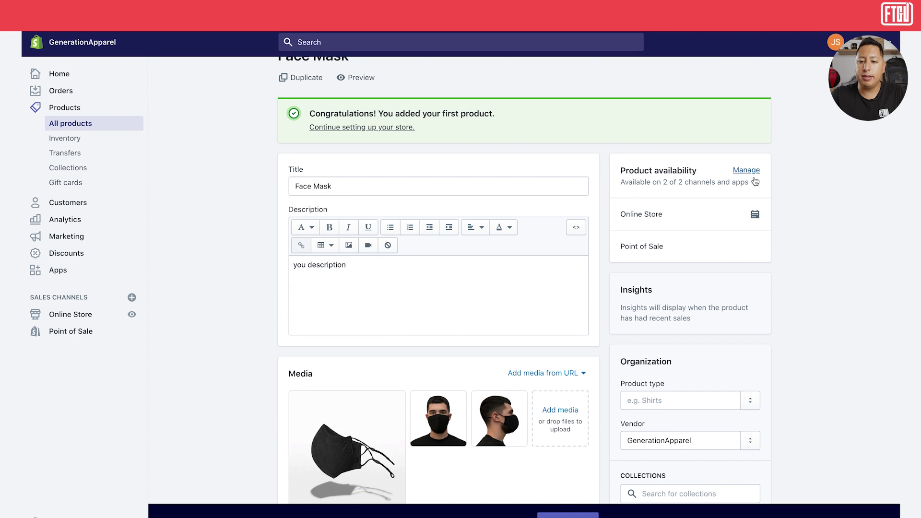
{"action": "scroll", "coordinate": [726, 251], "scroll_direction": "down", "scroll_amount": 5}
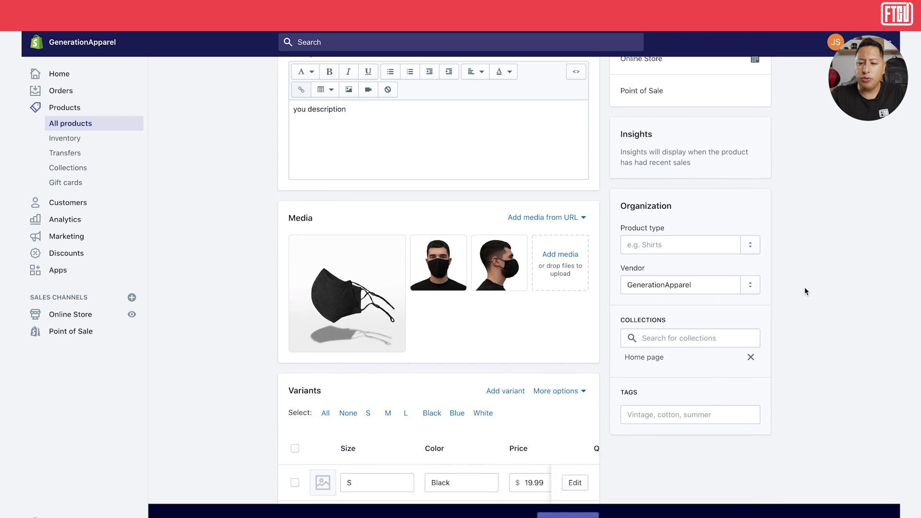
{"action": "left_click", "coordinate": [698, 239]}
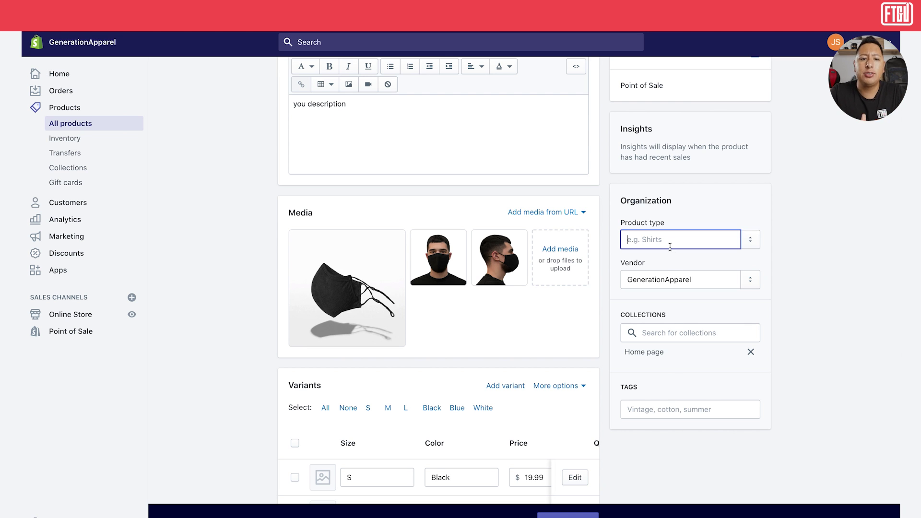
{"action": "type", "text": "face mask"}
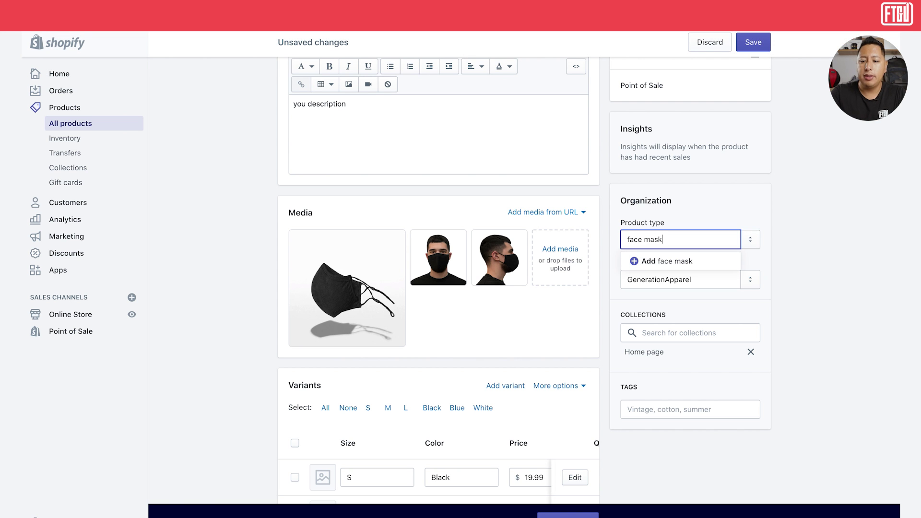
Set the product type to face mask and the vendor to Streetwear Apparel
{"action": "left_click", "coordinate": [662, 263]}
{"action": "scroll", "coordinate": [777, 293], "scroll_direction": "down", "scroll_amount": 1}
{"action": "scroll", "coordinate": [750, 291], "scroll_direction": "down", "scroll_amount": 1}
{"action": "double_click", "coordinate": [672, 230]}
{"action": "type", "text": "Streetwe"}
{"action": "key", "text": "BackSpace"}
{"action": "type", "text": "wear Apparel"}
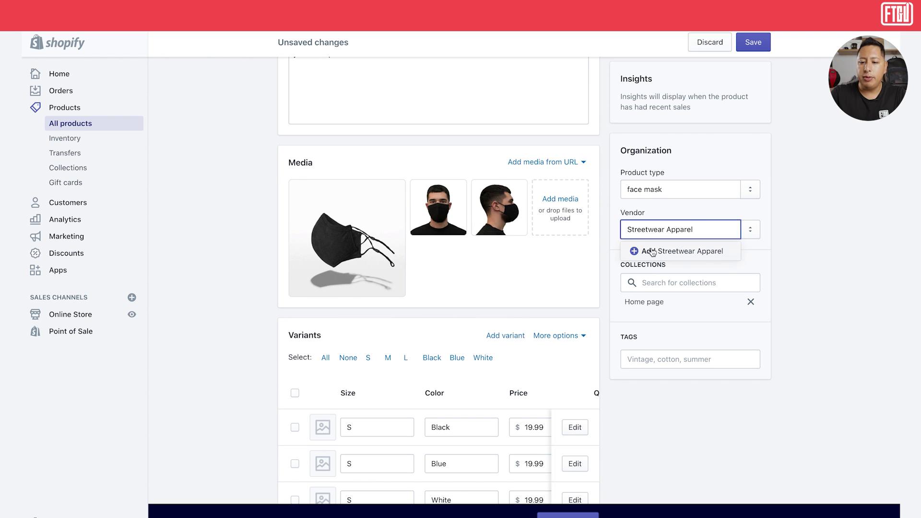
{"action": "left_click", "coordinate": [651, 252]}
{"action": "left_click", "coordinate": [790, 220]}
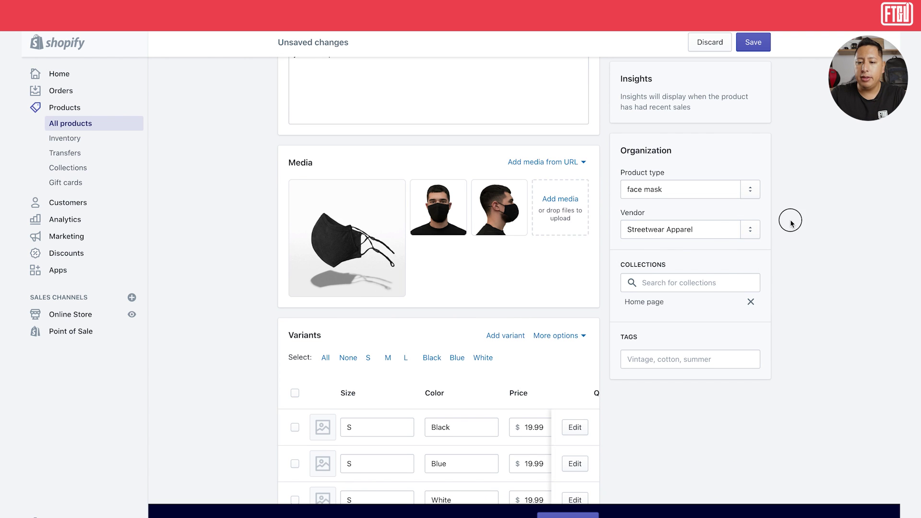
{"action": "left_click", "coordinate": [722, 229]}
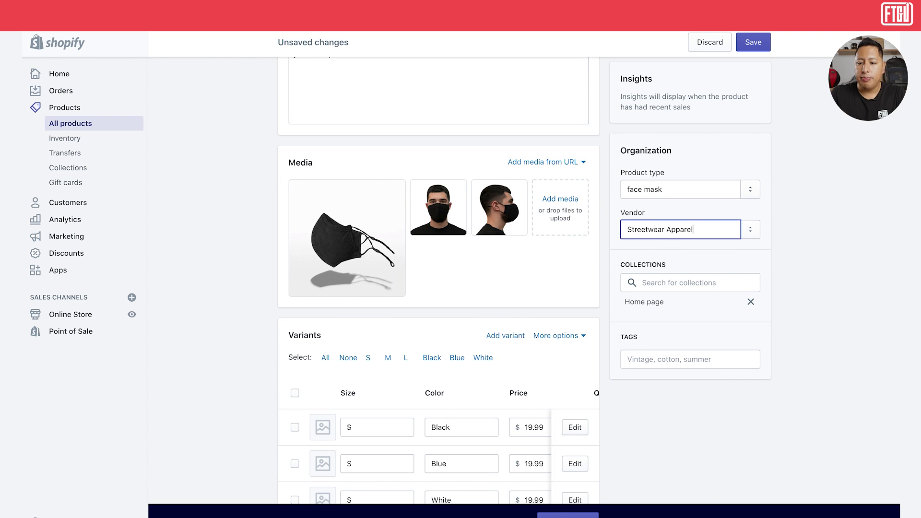
{"action": "left_click", "coordinate": [800, 222]}
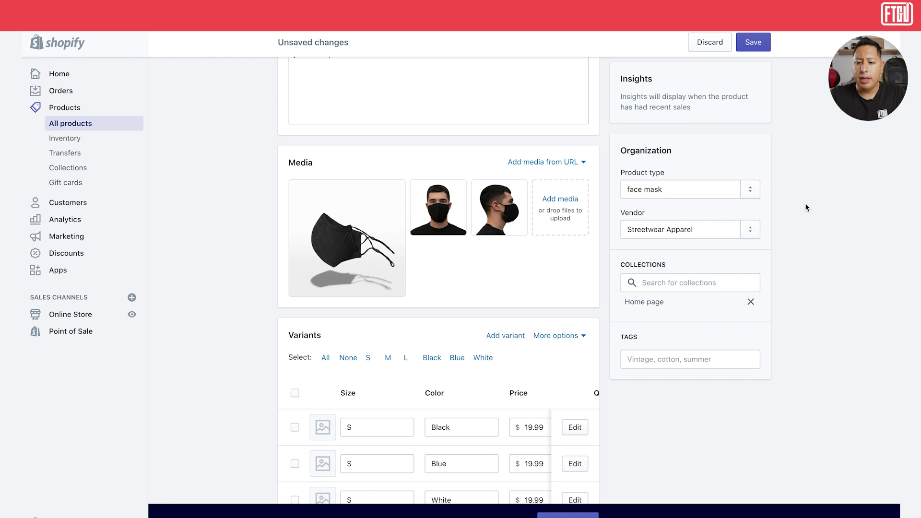
Add the tags face mask and fall to the product and save it
{"action": "scroll", "coordinate": [725, 212], "scroll_direction": "down", "scroll_amount": 1}
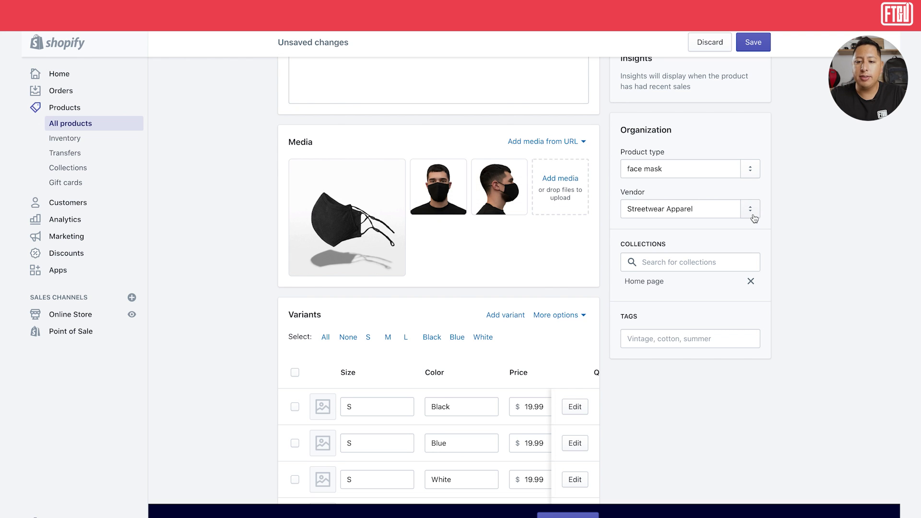
{"action": "scroll", "coordinate": [753, 218], "scroll_direction": "down", "scroll_amount": 1}
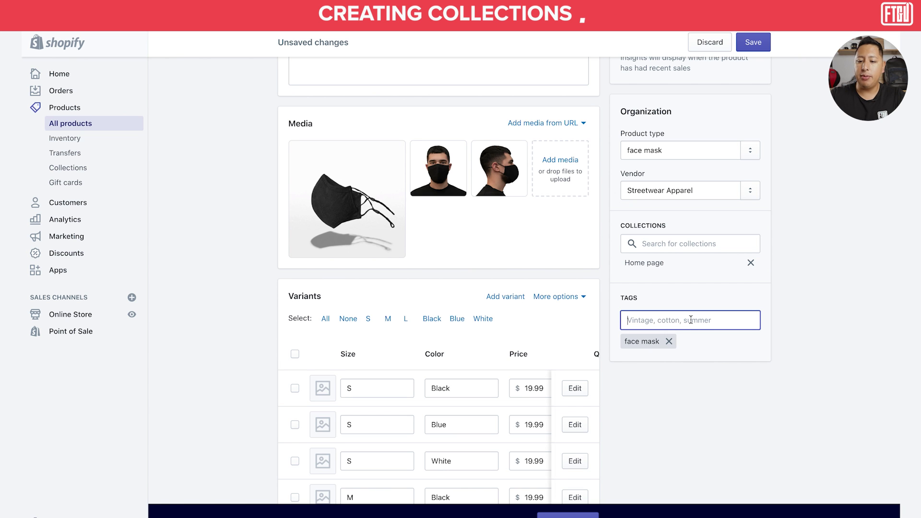
{"action": "type", "text": "fall"}
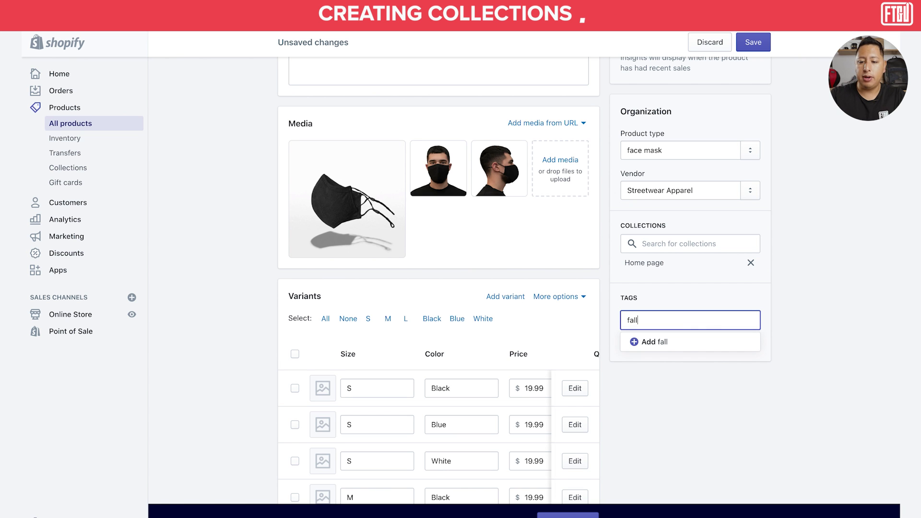
{"action": "key", "text": "Return"}
{"action": "left_click", "coordinate": [810, 273]}
{"action": "left_click", "coordinate": [754, 43]}
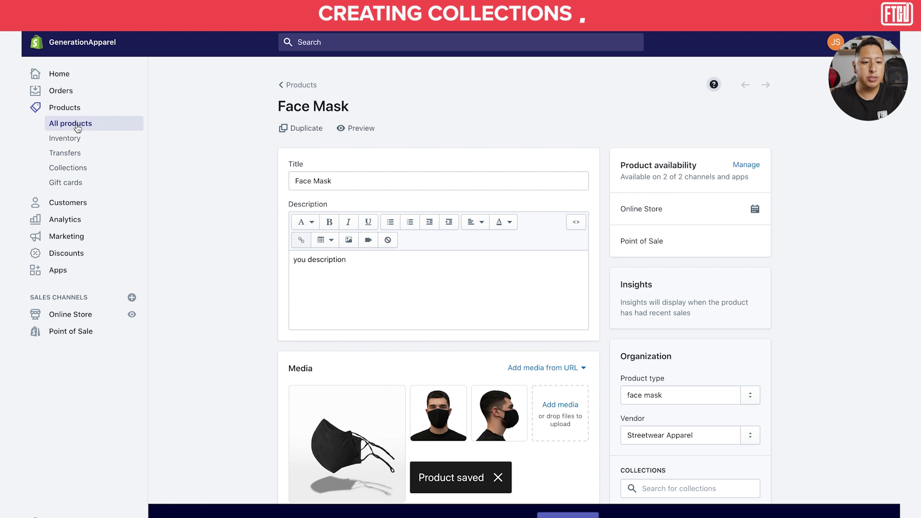
Start a new product collection titled Face Masks Fall 2020
{"action": "left_click", "coordinate": [76, 169]}
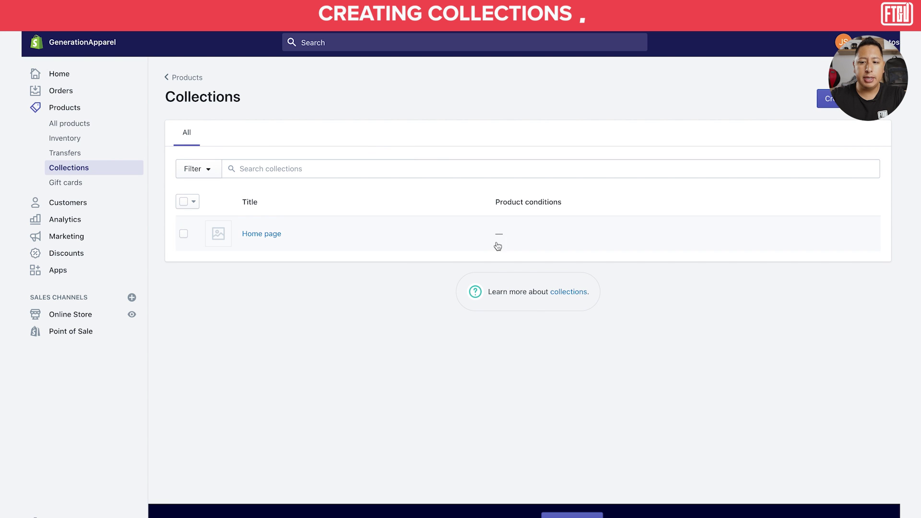
{"action": "left_click", "coordinate": [826, 99]}
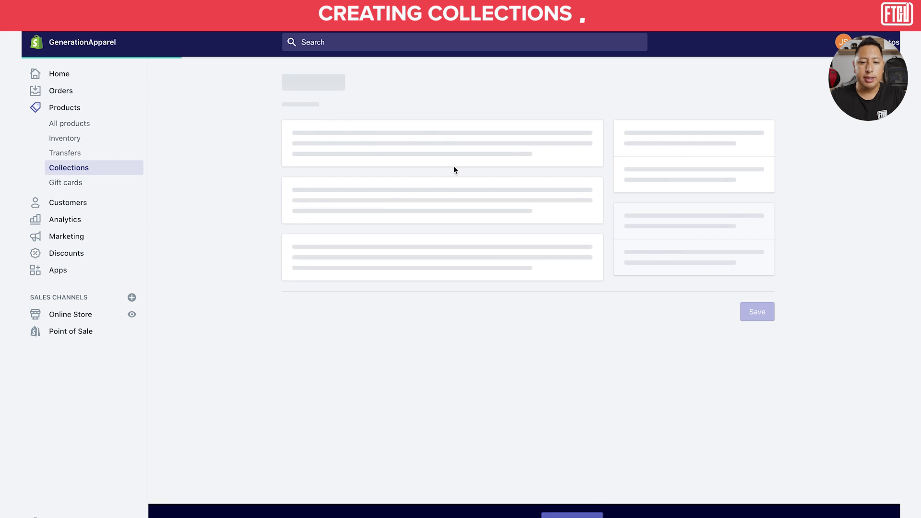
{"action": "left_click", "coordinate": [448, 152]}
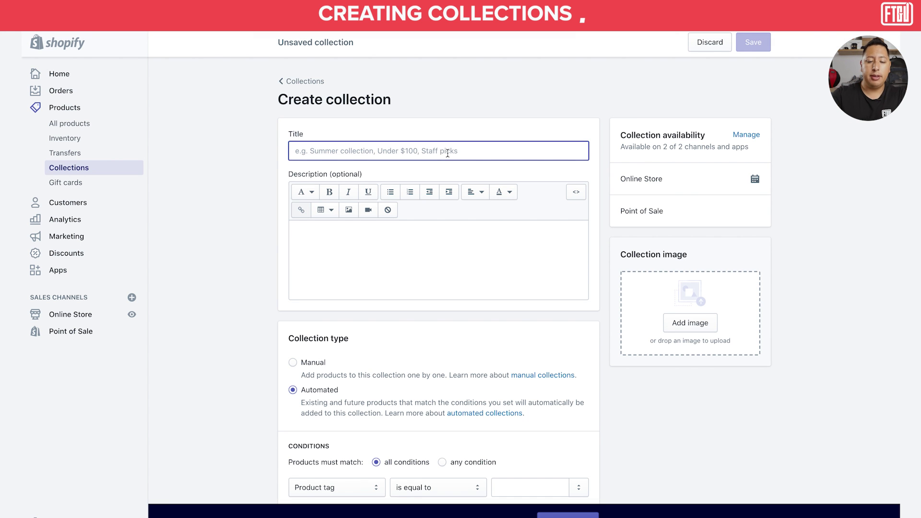
{"action": "type", "text": "Face Masks Fall 2020"}
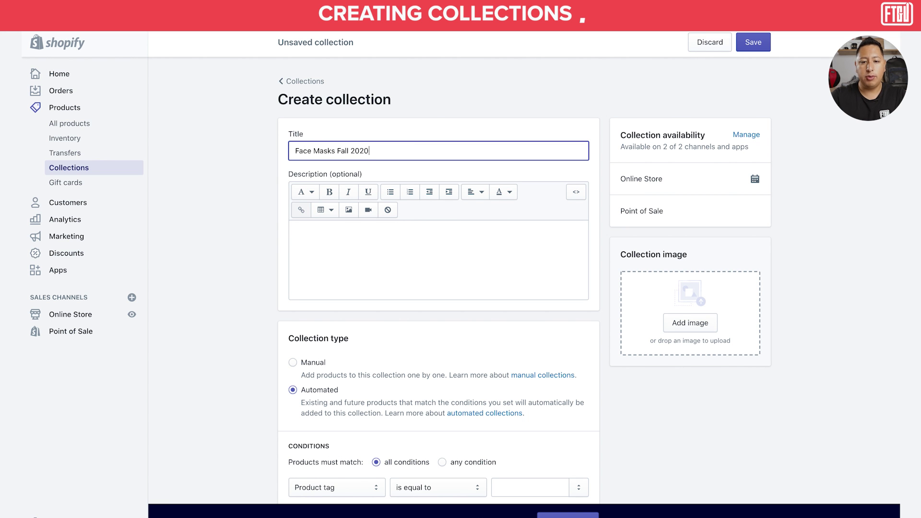
{"action": "left_click", "coordinate": [485, 256]}
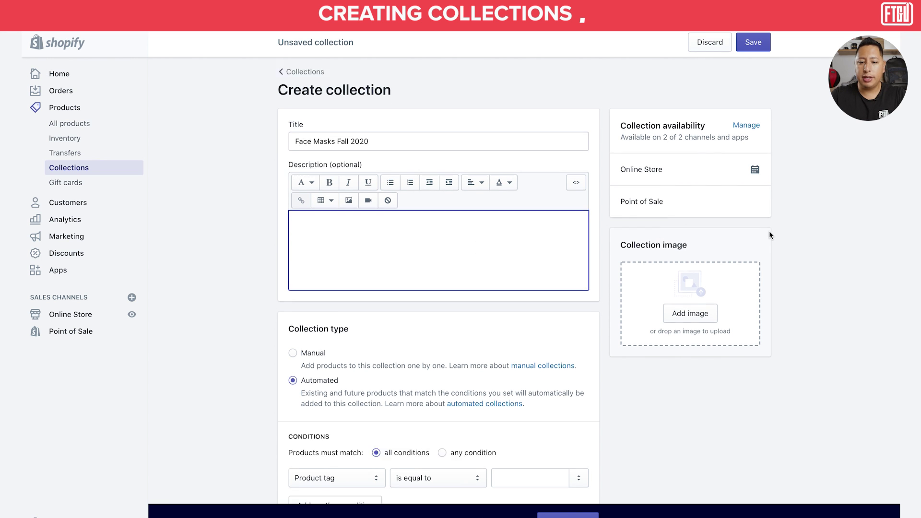
Set the automated collection to match any condition, with product tag equal to face mask, and add a second product tag condition
{"action": "scroll", "coordinate": [484, 256], "scroll_direction": "down", "scroll_amount": 3}
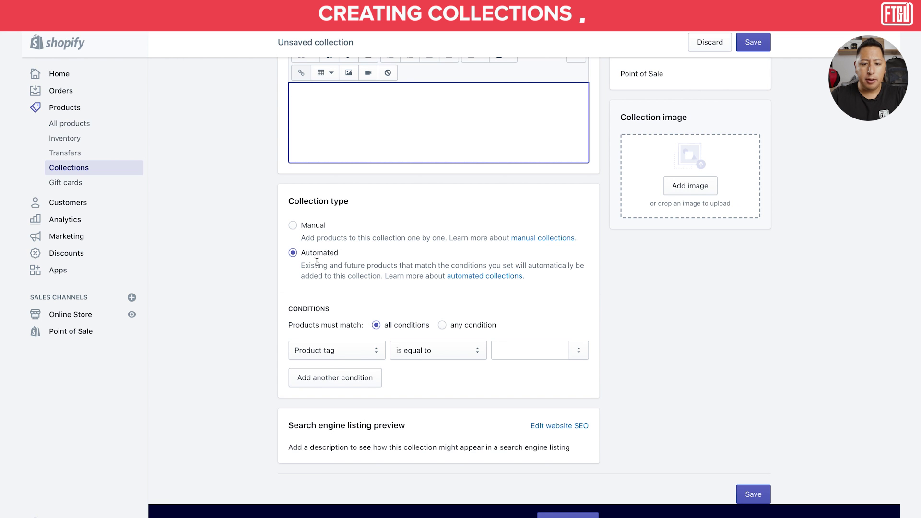
{"action": "scroll", "coordinate": [393, 285], "scroll_direction": "down", "scroll_amount": 1}
{"action": "left_click", "coordinate": [522, 335]}
{"action": "type", "text": "face mas"}
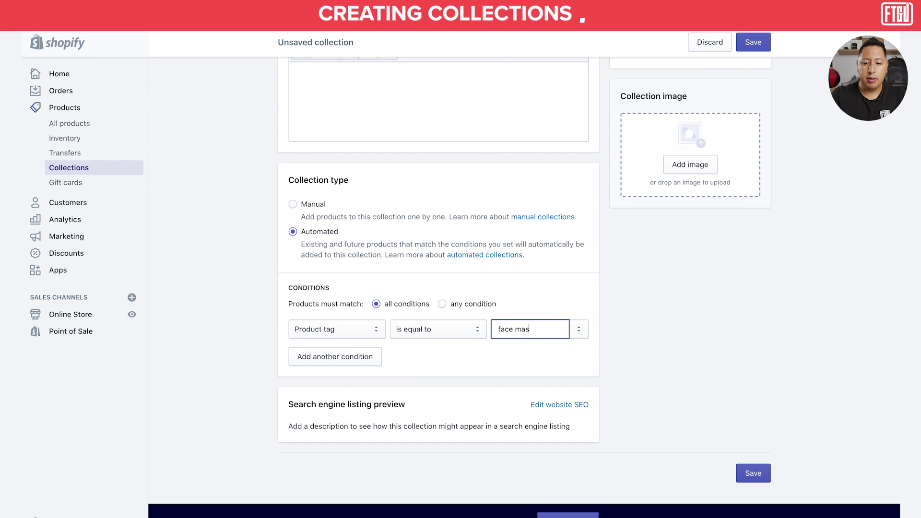
{"action": "type", "text": "k"}
{"action": "left_click", "coordinate": [442, 303]}
{"action": "left_click", "coordinate": [345, 356]}
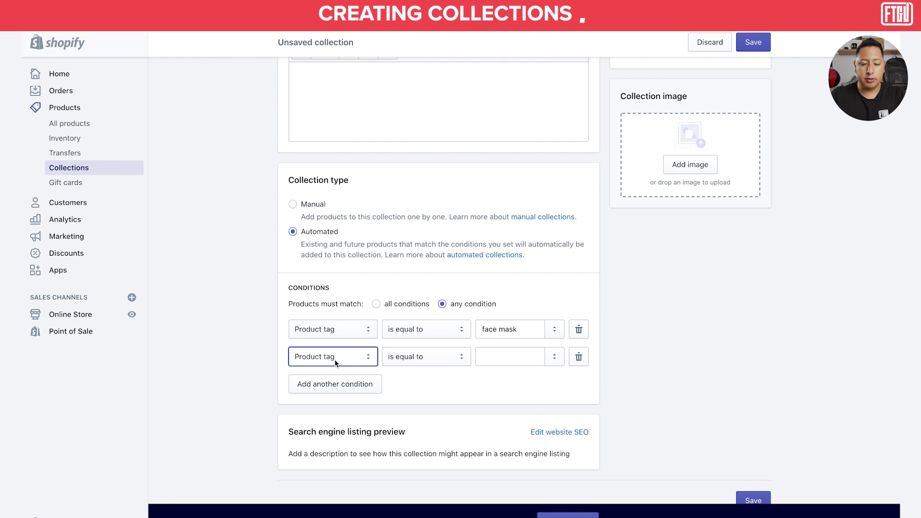
{"action": "left_click", "coordinate": [514, 360]}
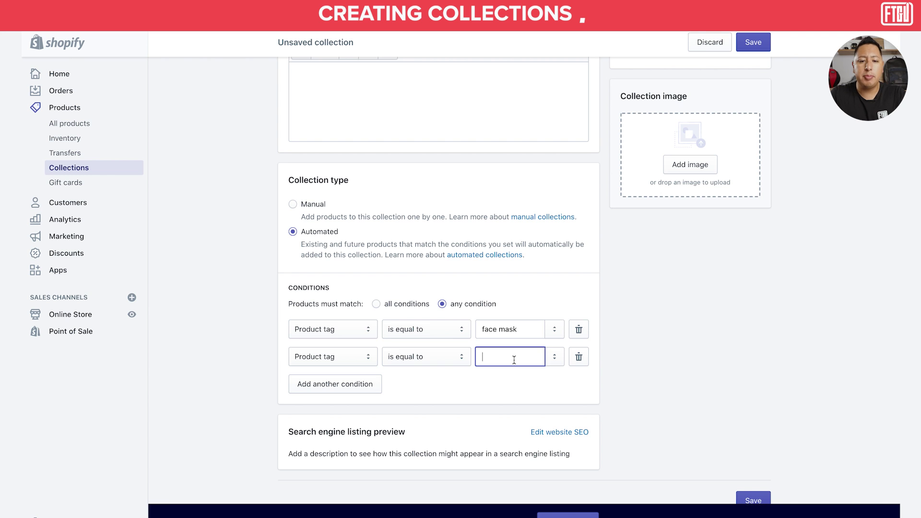
Shorten the collection title to Fall 2020
{"action": "scroll", "coordinate": [514, 360], "scroll_direction": "up", "scroll_amount": 4}
{"action": "left_click_drag", "start_coordinate": [335, 150], "coordinate": [293, 151]}
{"action": "key", "text": "BackSpace"}
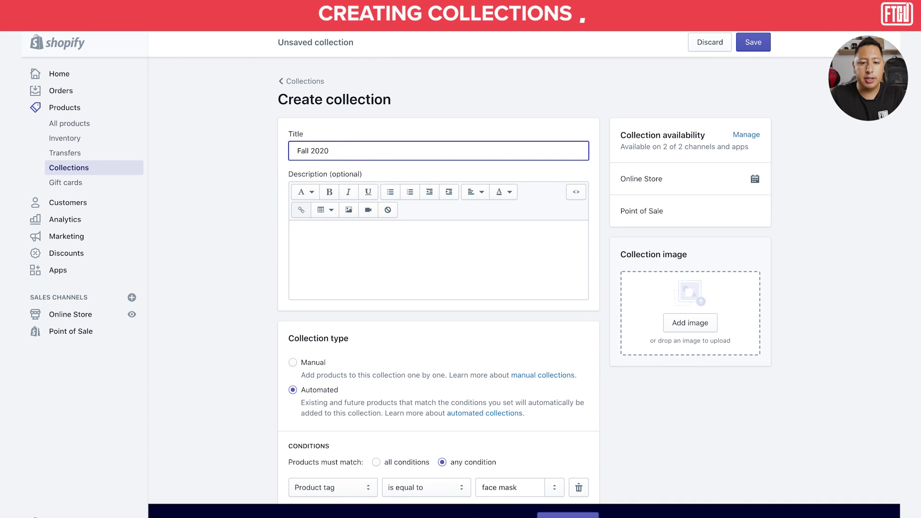
{"action": "key", "text": "Delete"}
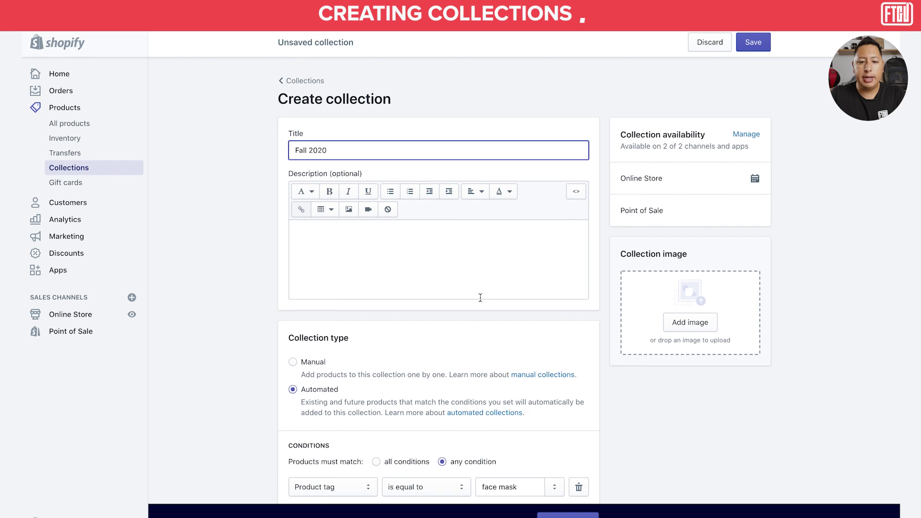
Set the second product tag condition to fall 2020 and save the collection
{"action": "scroll", "coordinate": [480, 298], "scroll_direction": "down", "scroll_amount": 4}
{"action": "left_click", "coordinate": [502, 335]}
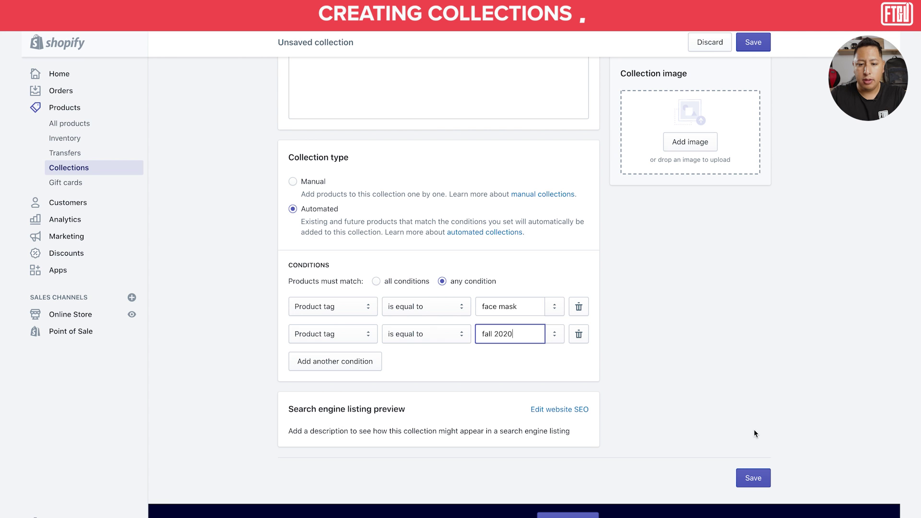
{"action": "left_click", "coordinate": [753, 478]}
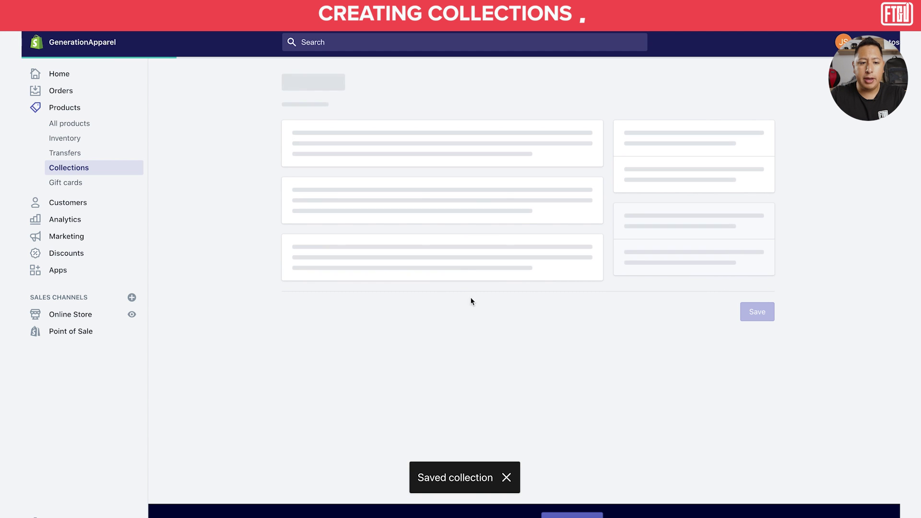
{"action": "scroll", "coordinate": [444, 232], "scroll_direction": "down", "scroll_amount": 6}
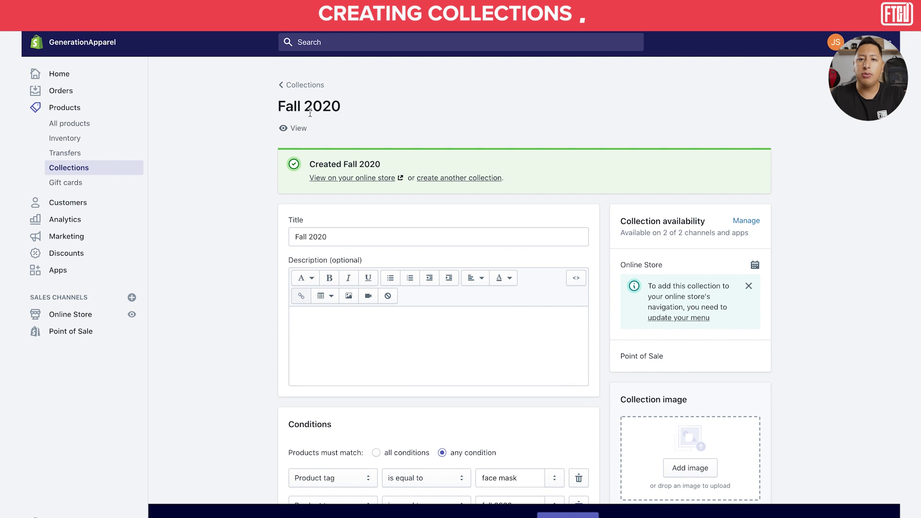
Check the product list, and open the online store's Debut theme for customizing
{"action": "left_click", "coordinate": [74, 126]}
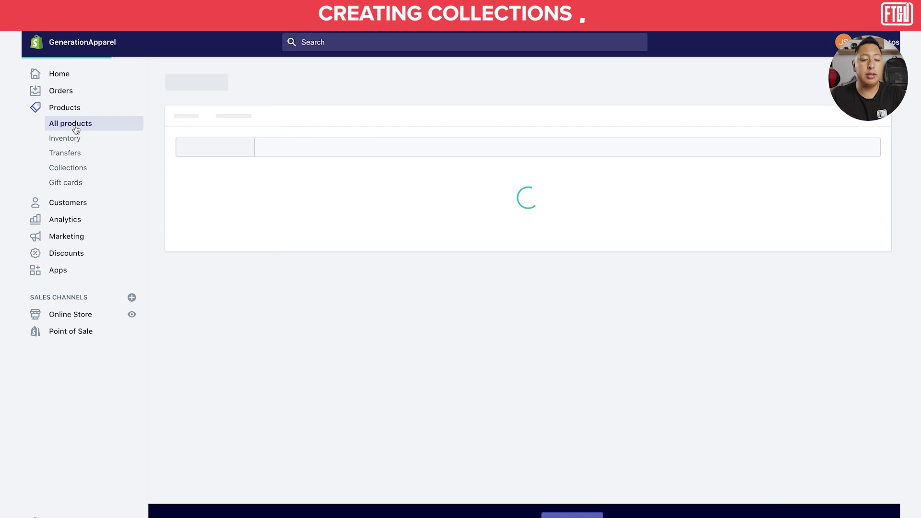
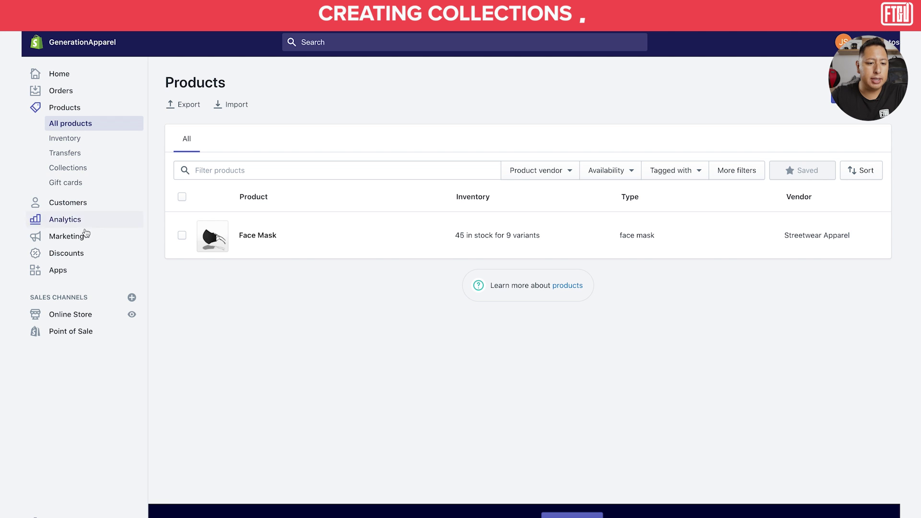
{"action": "left_click", "coordinate": [72, 315]}
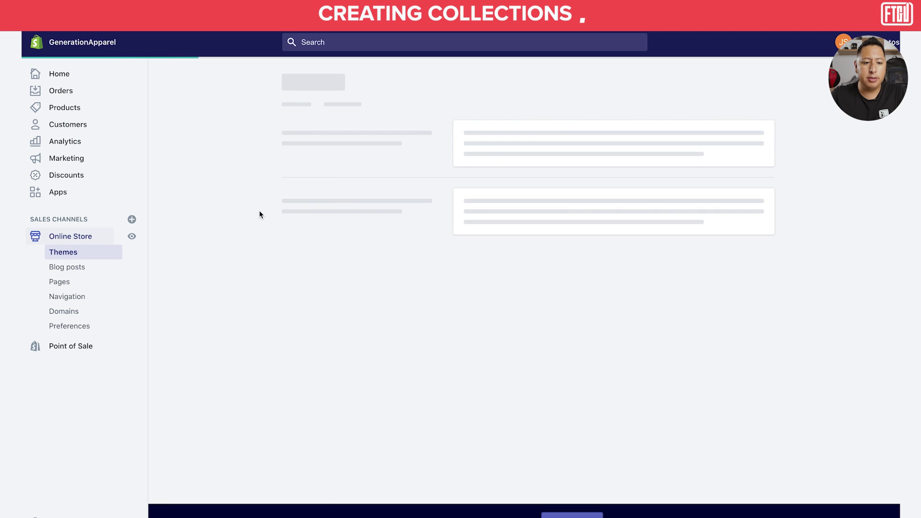
{"action": "left_click", "coordinate": [731, 234]}
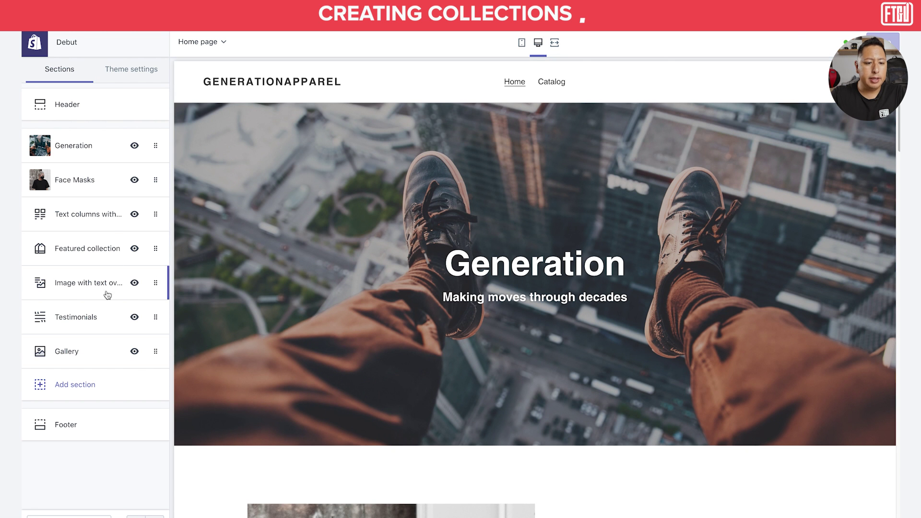
Show the Fall 2020 collection in the home page's Featured collection section, with the heading Fall 2020 Collection, and save the theme
{"action": "scroll", "coordinate": [395, 419], "scroll_direction": "down", "scroll_amount": 15}
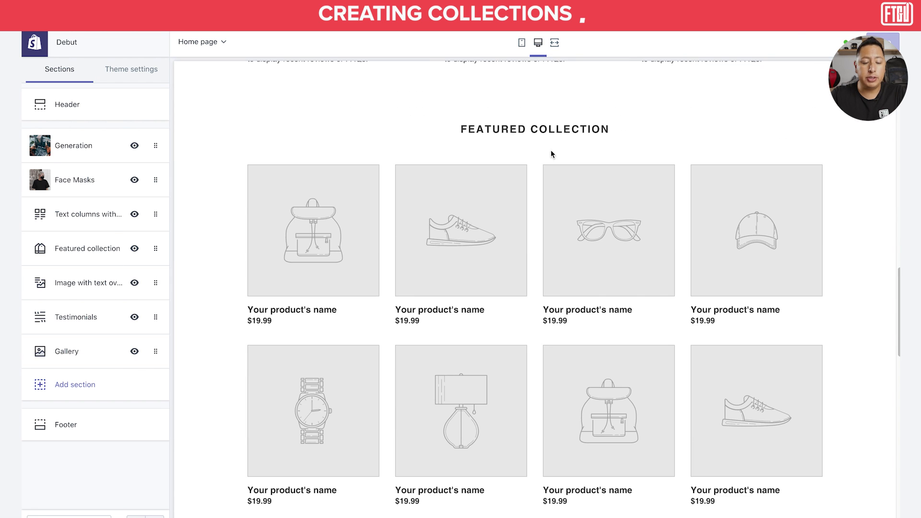
{"action": "left_click", "coordinate": [82, 253]}
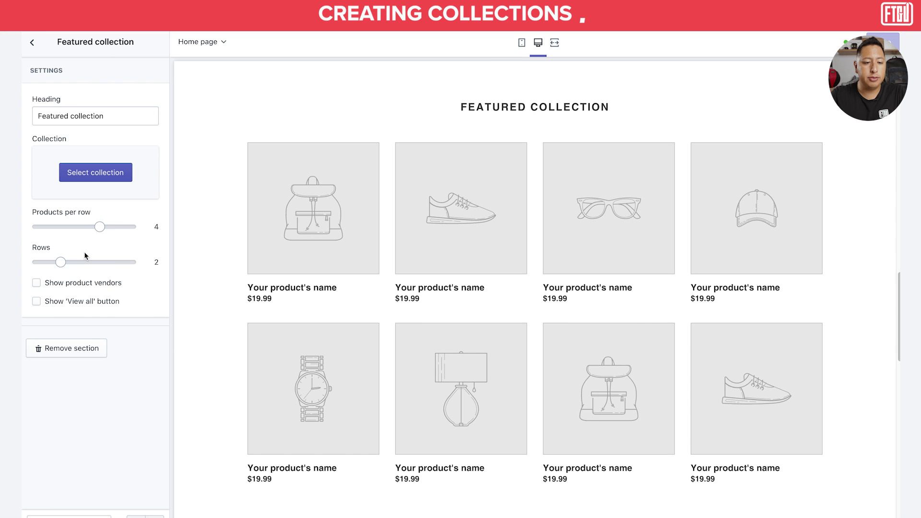
{"action": "left_click", "coordinate": [91, 174]}
{"action": "left_click", "coordinate": [88, 144]}
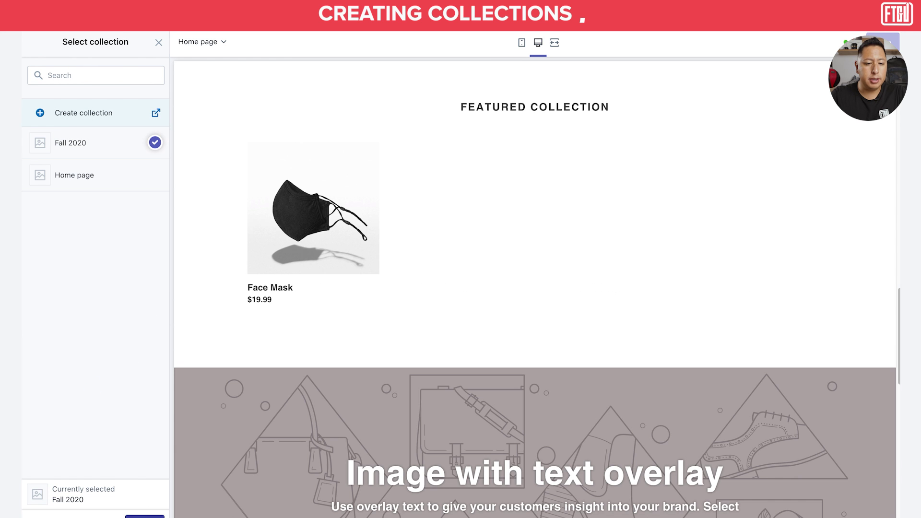
{"action": "left_click", "coordinate": [146, 513]}
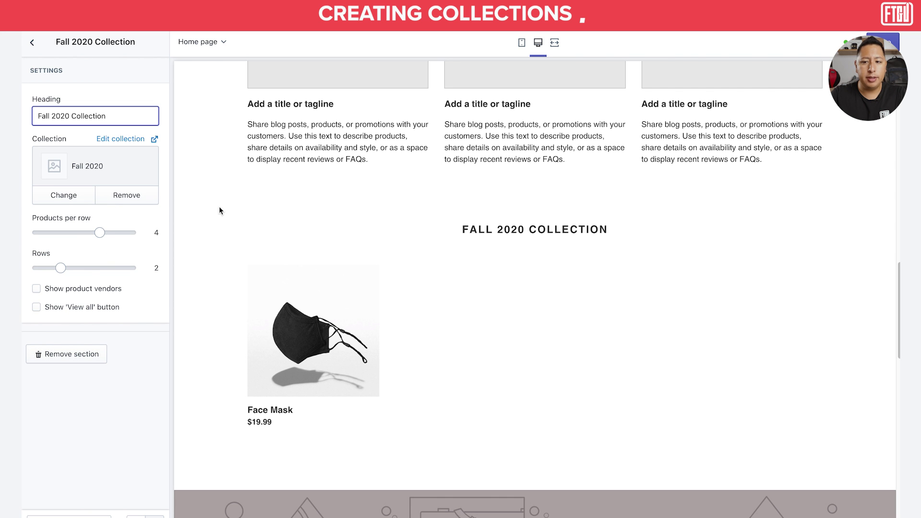
{"action": "key", "text": "ctrl+s"}
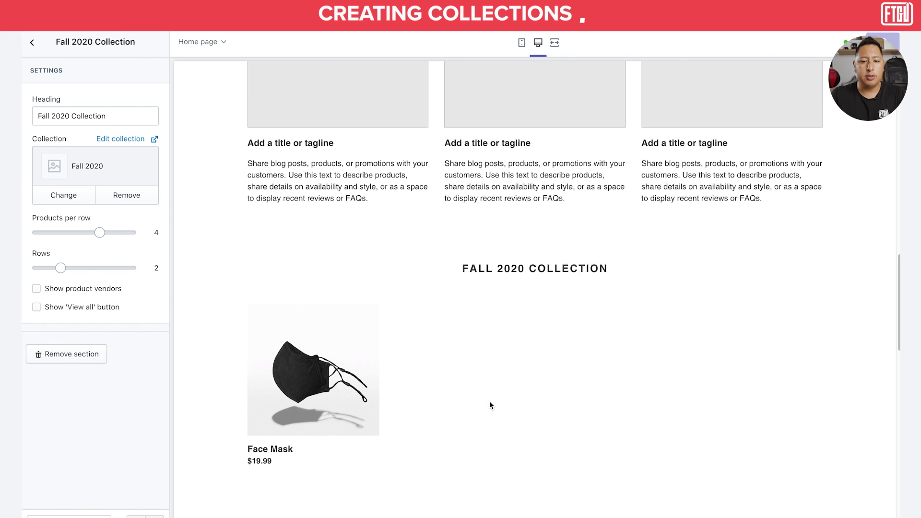
{"action": "scroll", "coordinate": [475, 407], "scroll_direction": "down", "scroll_amount": 10}
{"action": "scroll", "coordinate": [475, 408], "scroll_direction": "up", "scroll_amount": 8}
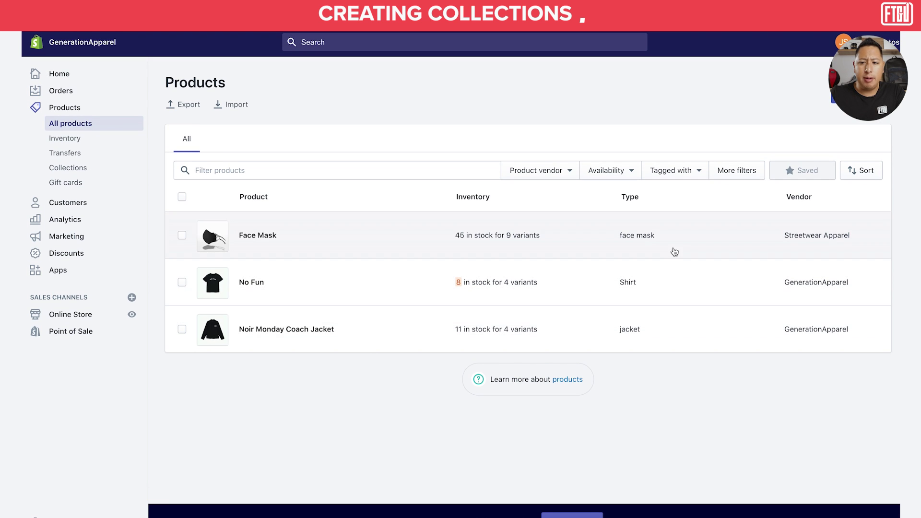
Start a new product and upload the skate tool picture ecomm tool.jpg as its media
{"action": "left_click", "coordinate": [859, 99]}
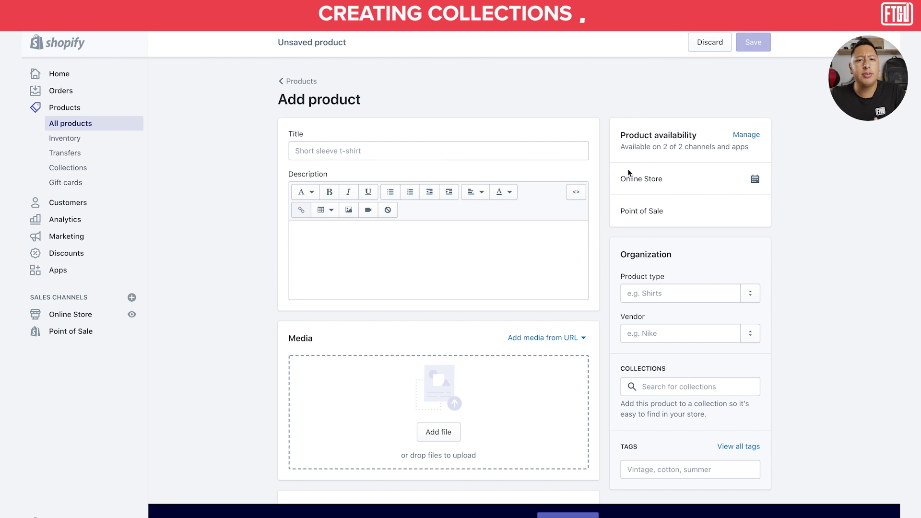
{"action": "scroll", "coordinate": [395, 279], "scroll_direction": "down", "scroll_amount": 1}
{"action": "scroll", "coordinate": [395, 279], "scroll_direction": "down", "scroll_amount": 1}
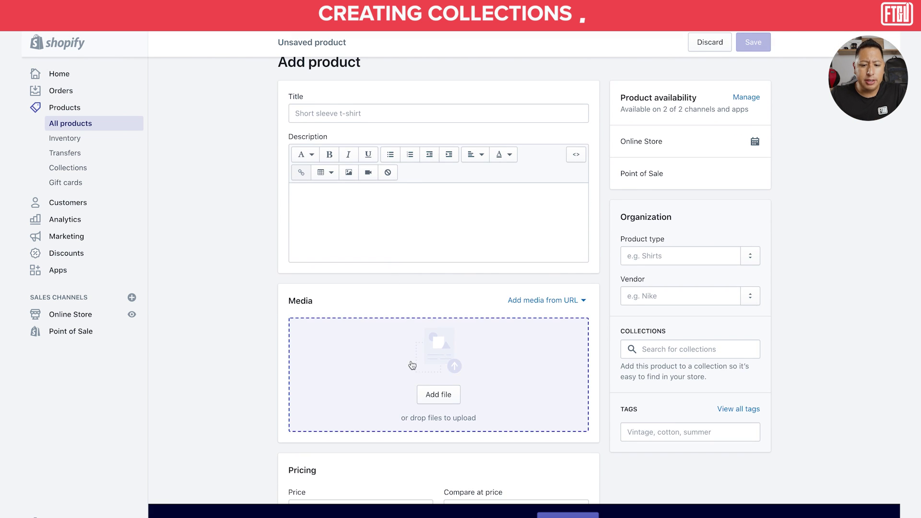
{"action": "left_click", "coordinate": [438, 394]}
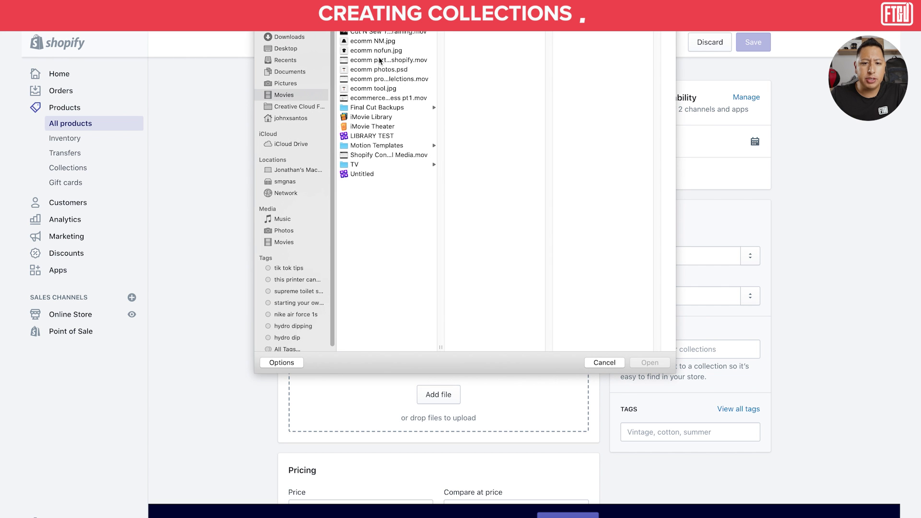
{"action": "left_click", "coordinate": [374, 52]}
{"action": "key", "text": "Down"}
{"action": "key", "text": "Down"}
{"action": "key", "text": "Down"}
{"action": "key", "text": "Down"}
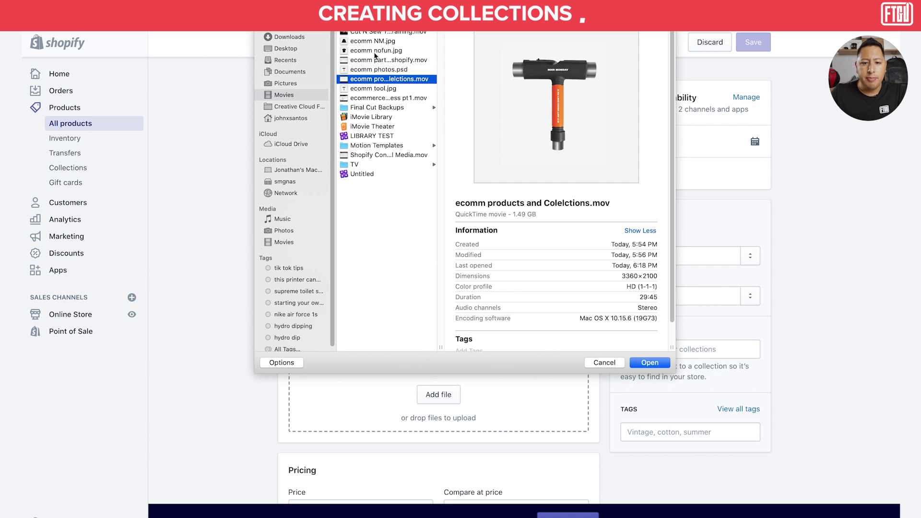
{"action": "left_click", "coordinate": [642, 365]}
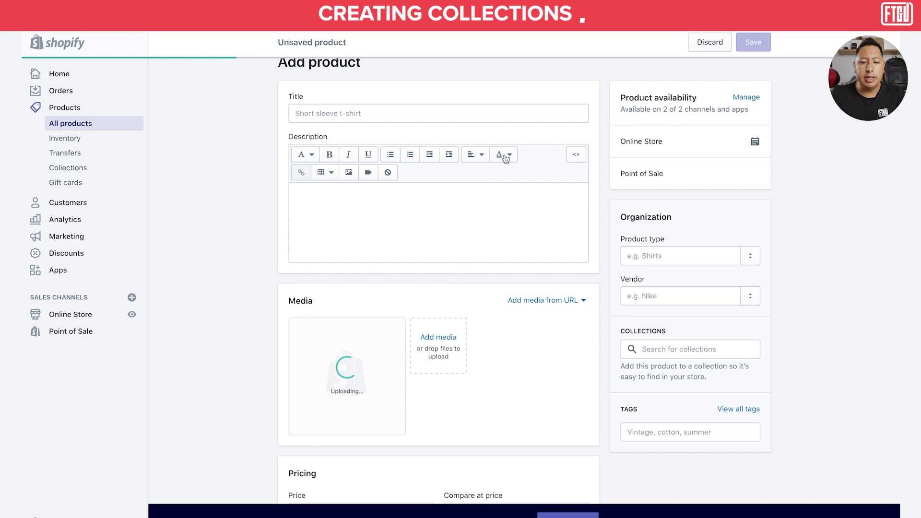
Title the product Noir Monday Skate Tool and enter noir monday collection as its description
{"action": "left_click", "coordinate": [413, 113]}
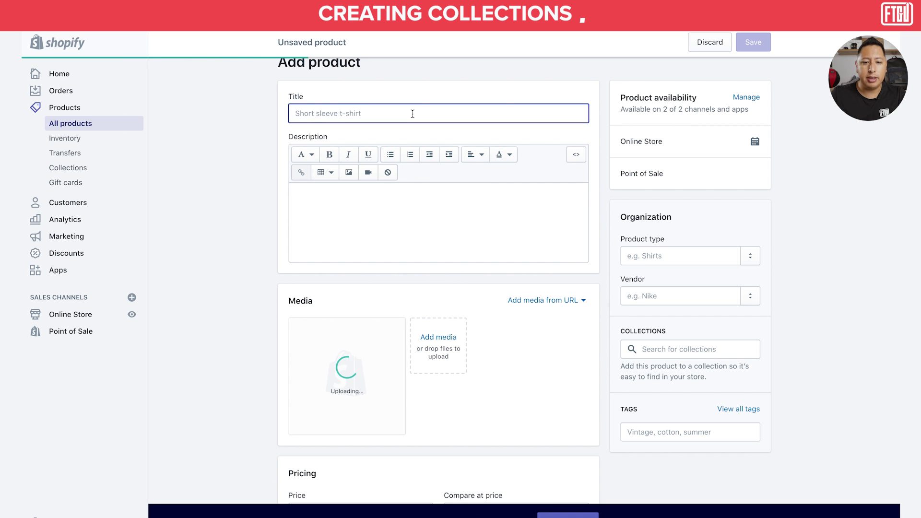
{"action": "type", "text": "Noir Monday Skate Tool"}
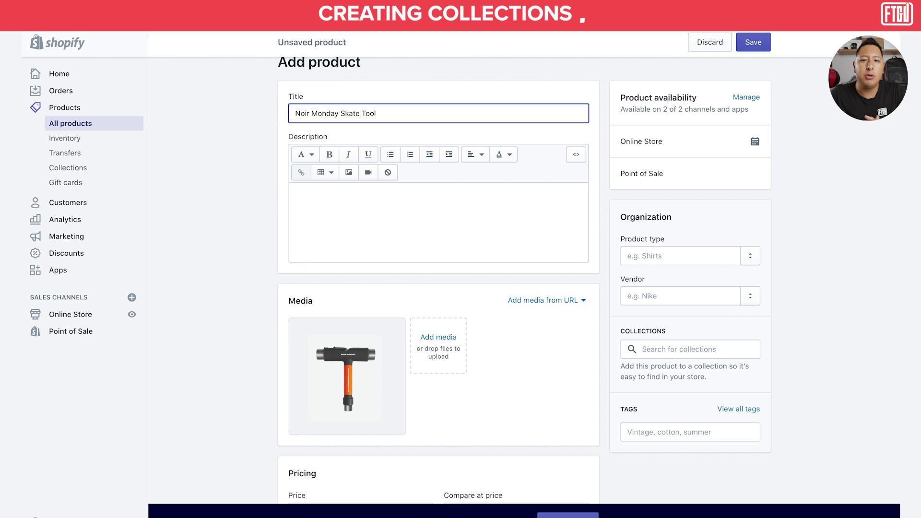
{"action": "scroll", "coordinate": [319, 200], "scroll_direction": "down", "scroll_amount": 2}
{"action": "left_click", "coordinate": [331, 189]}
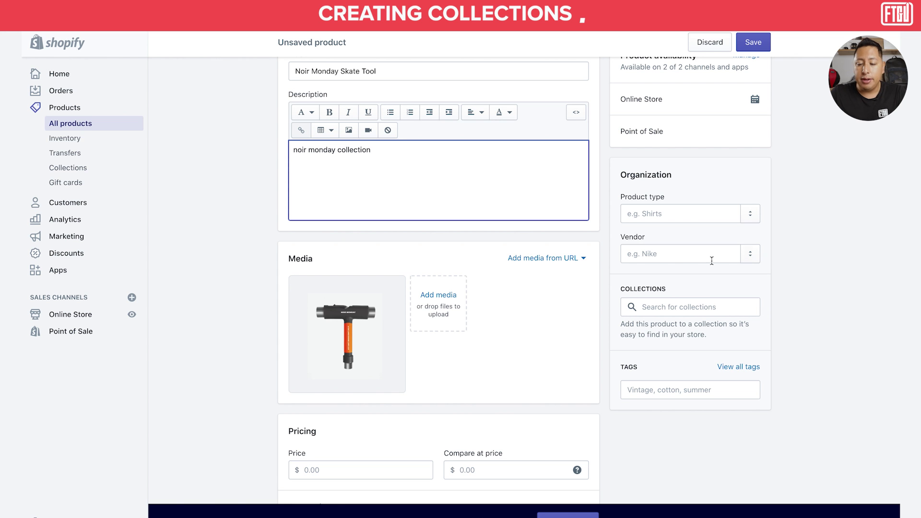
{"action": "left_click", "coordinate": [833, 217]}
Add the tags noir monday and tools to the skate tool product
{"action": "scroll", "coordinate": [818, 223], "scroll_direction": "down", "scroll_amount": 1}
{"action": "left_click", "coordinate": [651, 370]}
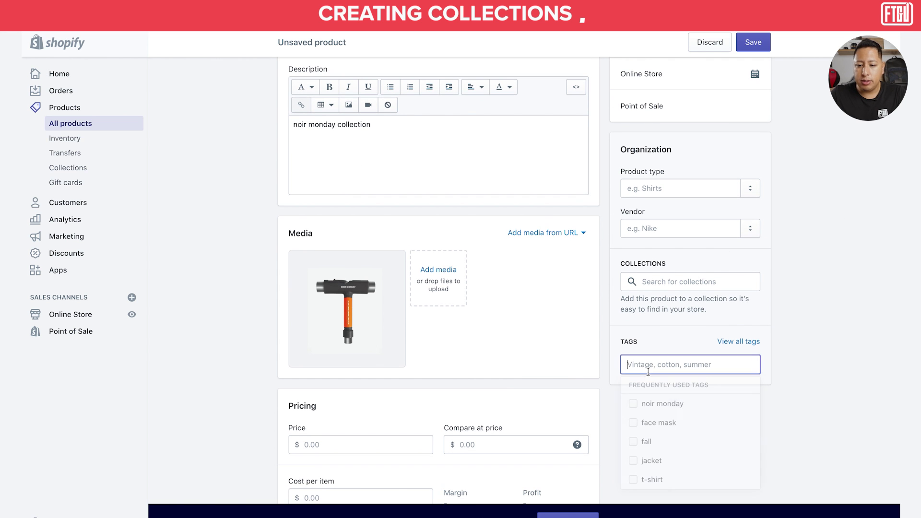
{"action": "left_click", "coordinate": [633, 404]}
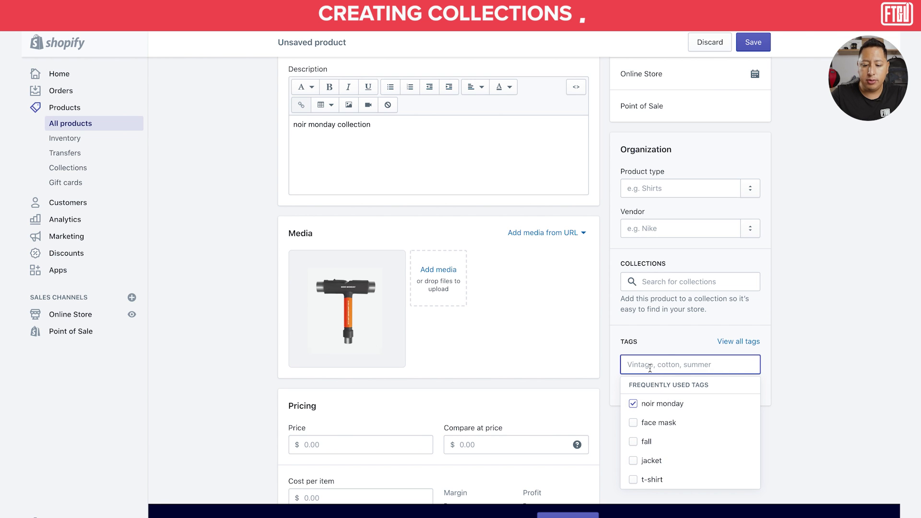
{"action": "type", "text": "noir"}
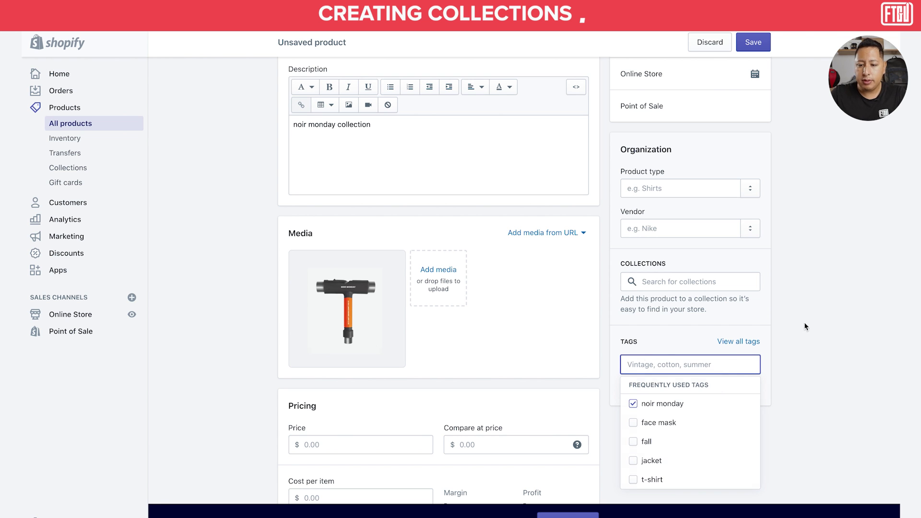
{"action": "left_click", "coordinate": [804, 323]}
Set the skate tool's price to $35 and its cost per item to $5
{"action": "scroll", "coordinate": [805, 323], "scroll_direction": "down", "scroll_amount": 5}
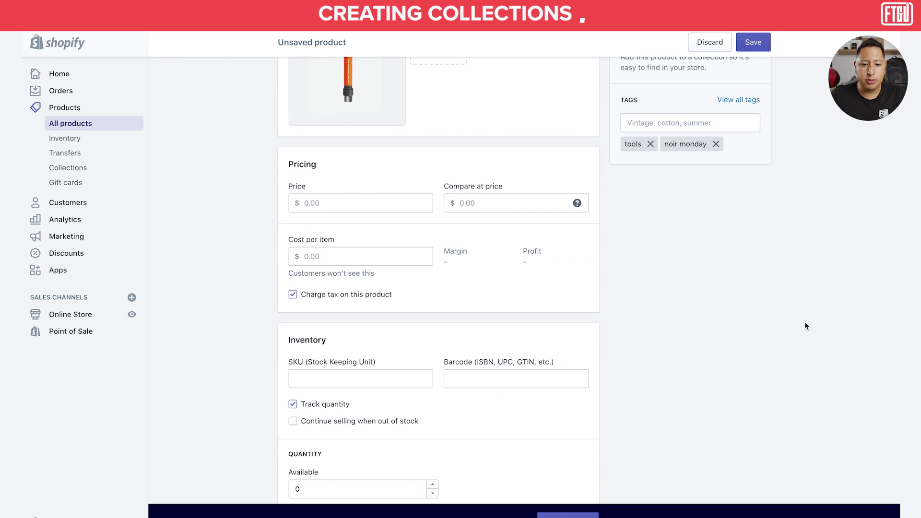
{"action": "left_click", "coordinate": [343, 195]}
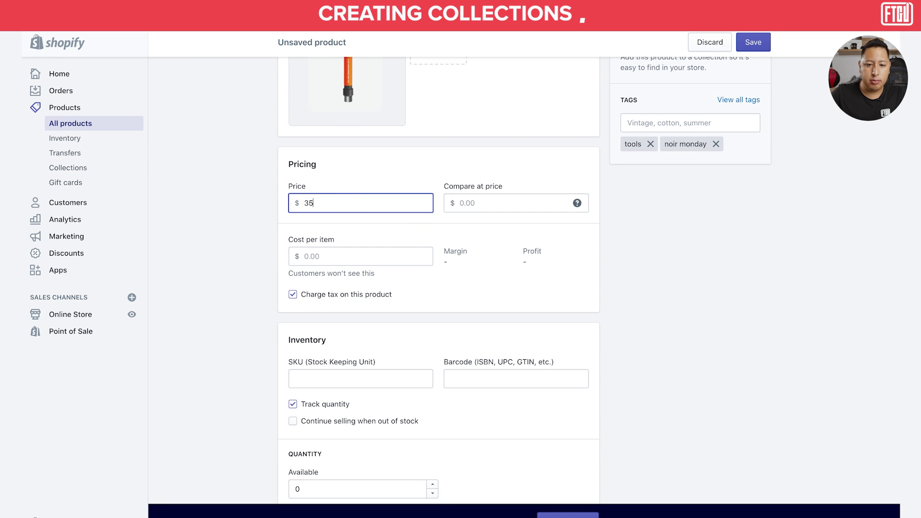
{"action": "left_click", "coordinate": [372, 250]}
{"action": "type", "text": "5"}
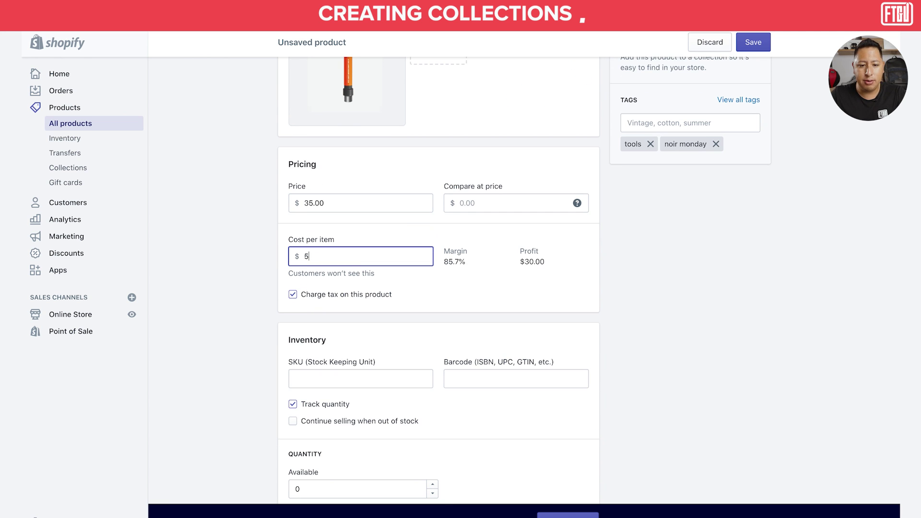
{"action": "left_click", "coordinate": [693, 272]}
Set the skate tool's SKU to ST001 and its available quantity to 2
{"action": "scroll", "coordinate": [692, 272], "scroll_direction": "down", "scroll_amount": 2}
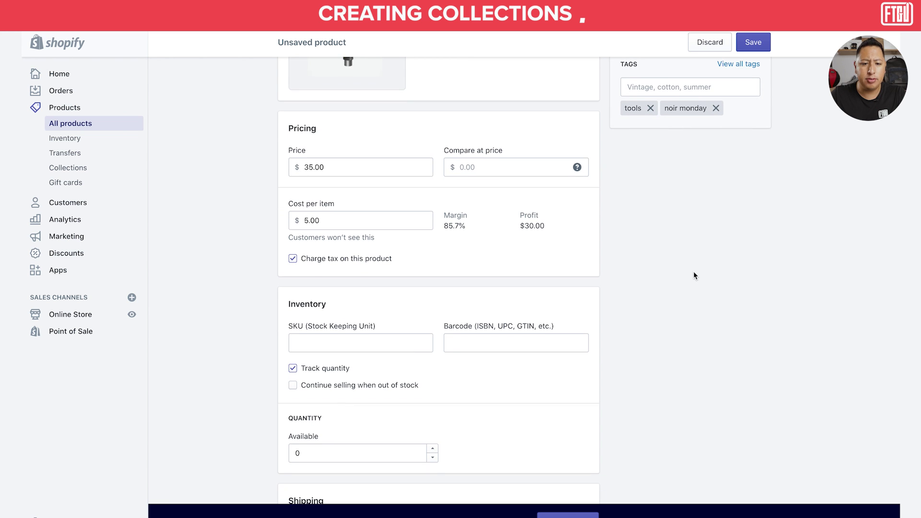
{"action": "scroll", "coordinate": [694, 275], "scroll_direction": "down", "scroll_amount": 2}
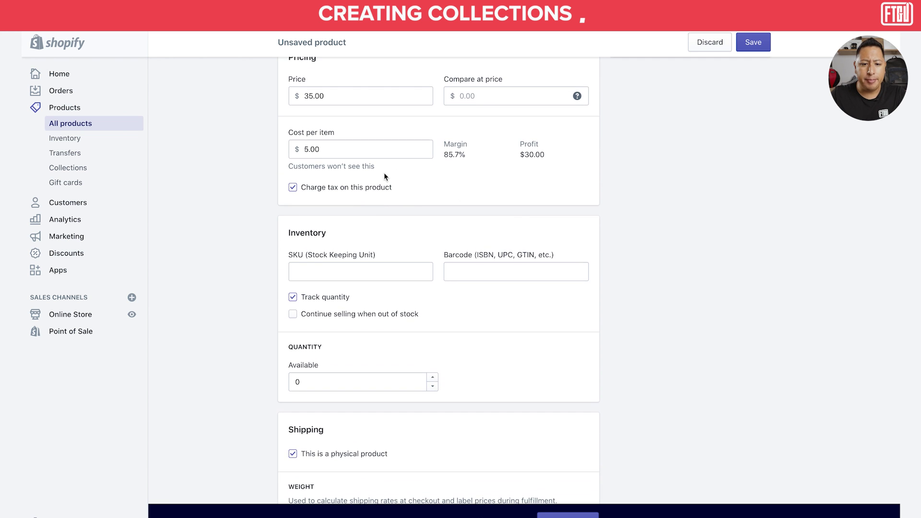
{"action": "scroll", "coordinate": [307, 230], "scroll_direction": "down", "scroll_amount": 1}
{"action": "left_click", "coordinate": [308, 249]}
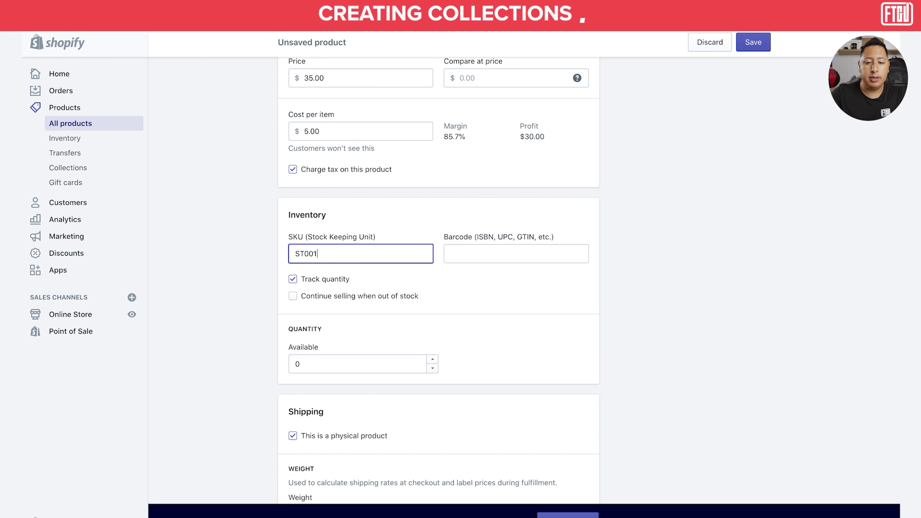
{"action": "left_click", "coordinate": [658, 227]}
{"action": "scroll", "coordinate": [659, 229], "scroll_direction": "down", "scroll_amount": 1}
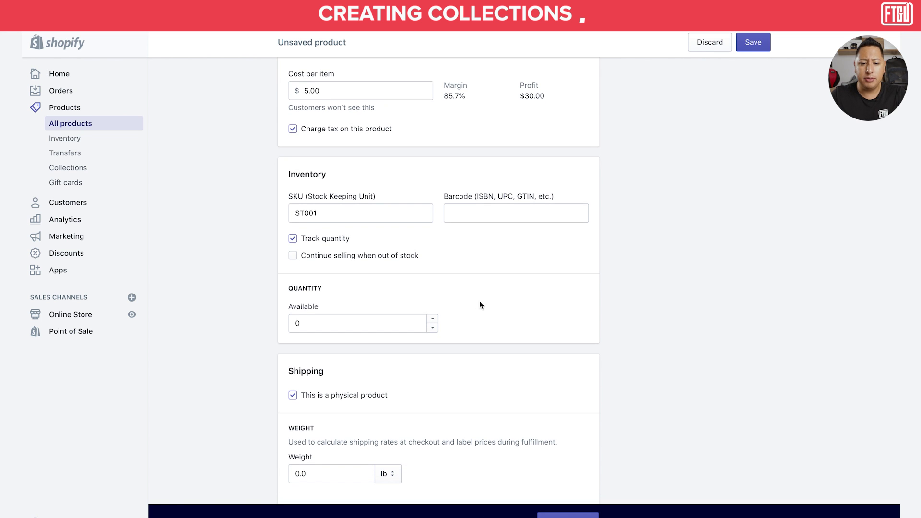
{"action": "double_click", "coordinate": [433, 319]}
Set the skate tool's shipping weight to 11 oz
{"action": "scroll", "coordinate": [499, 322], "scroll_direction": "down", "scroll_amount": 3}
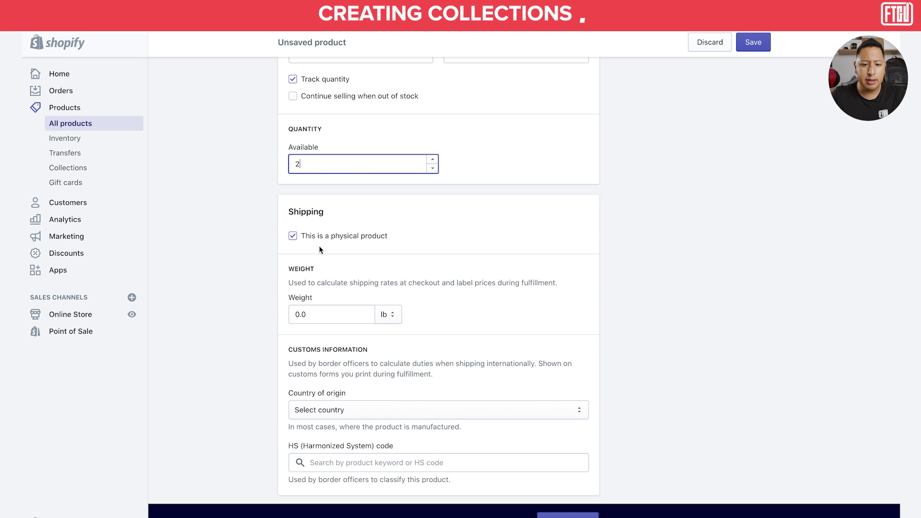
{"action": "scroll", "coordinate": [408, 296], "scroll_direction": "down", "scroll_amount": 1}
{"action": "double_click", "coordinate": [322, 283]}
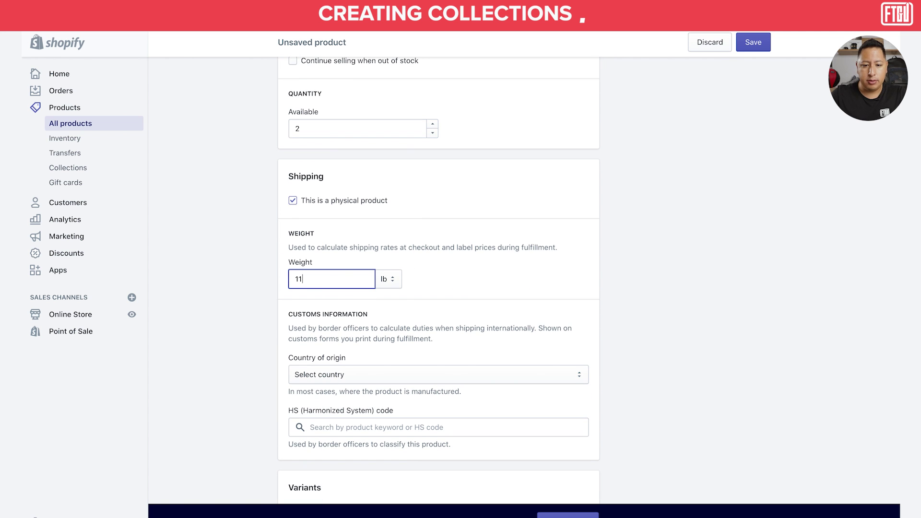
{"action": "left_click", "coordinate": [389, 279]}
{"action": "left_click", "coordinate": [386, 289]}
Choose United States as the skate tool's country of origin and save the product
{"action": "scroll", "coordinate": [518, 297], "scroll_direction": "down", "scroll_amount": 1}
{"action": "scroll", "coordinate": [518, 297], "scroll_direction": "down", "scroll_amount": 1}
{"action": "left_click", "coordinate": [464, 332]}
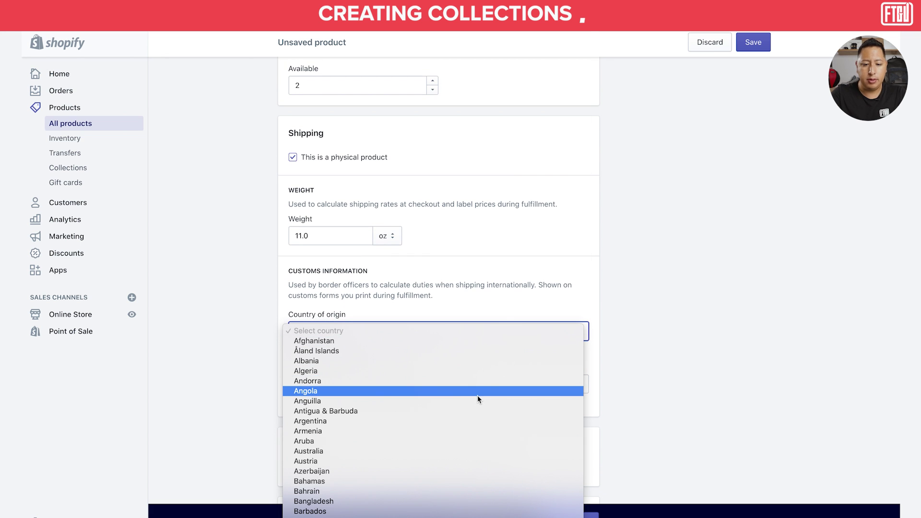
{"action": "scroll", "coordinate": [476, 395], "scroll_direction": "down", "scroll_amount": 15}
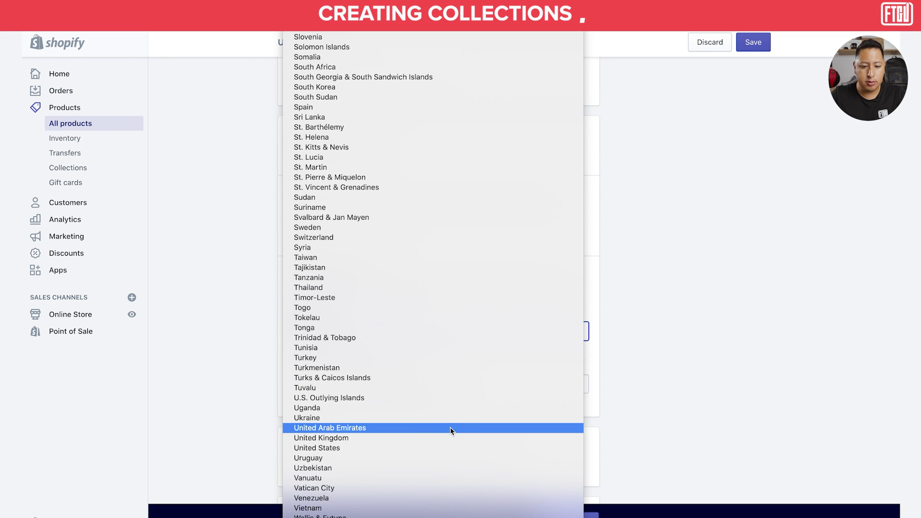
{"action": "left_click", "coordinate": [424, 447]}
{"action": "scroll", "coordinate": [764, 305], "scroll_direction": "down", "scroll_amount": 5}
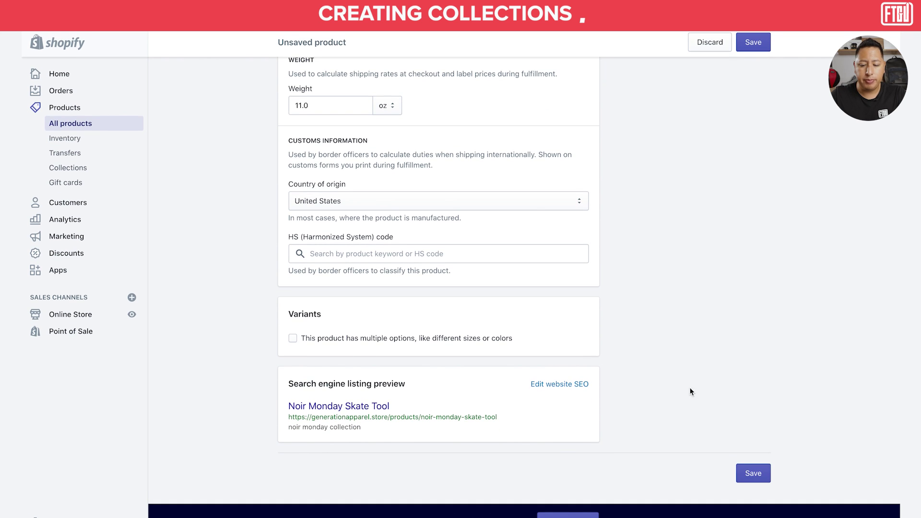
{"action": "left_click", "coordinate": [744, 469]}
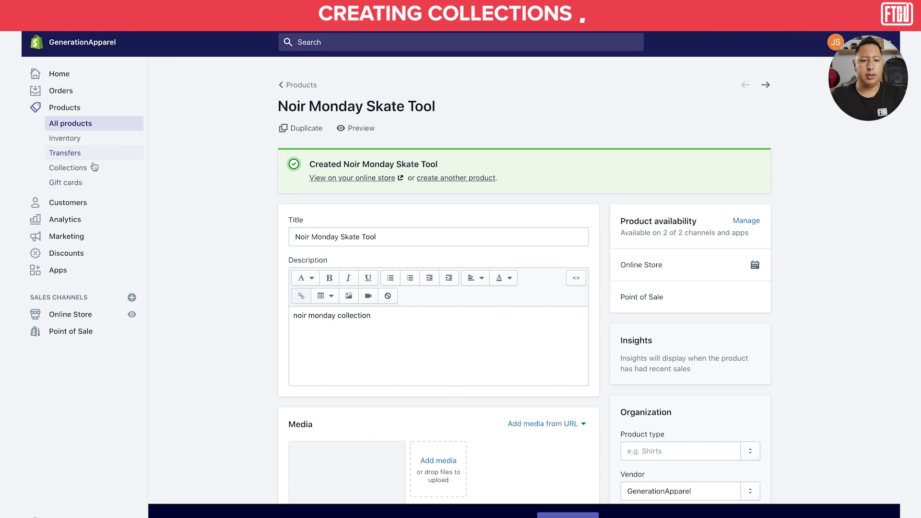
Check the product list, and start a new collection titled Noir Monday Drop 1
{"action": "left_click", "coordinate": [97, 123]}
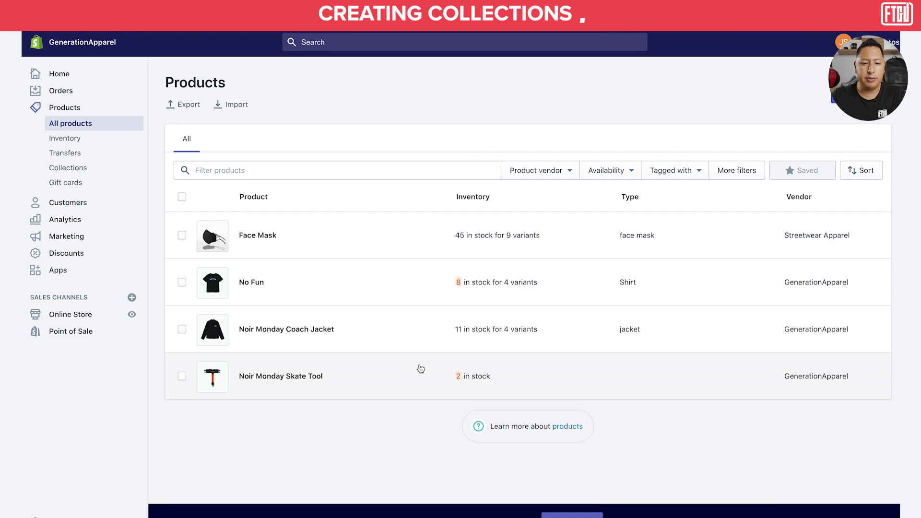
{"action": "left_click", "coordinate": [76, 167]}
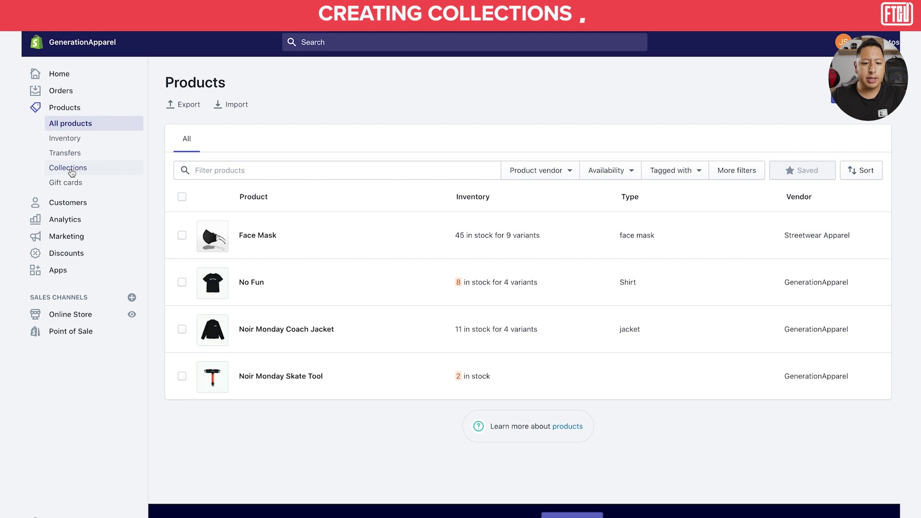
{"action": "left_click", "coordinate": [824, 98]}
{"action": "left_click", "coordinate": [452, 154]}
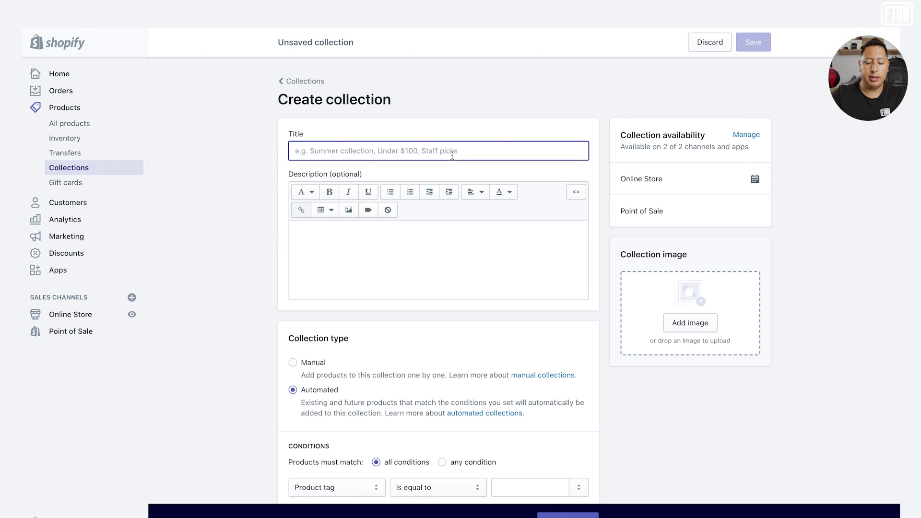
{"action": "type", "text": "Noir Monday Drop 1"}
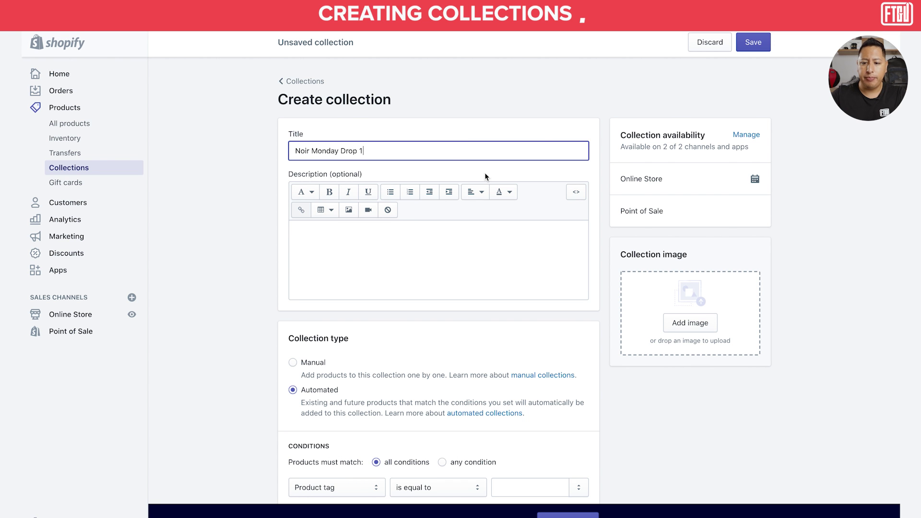
Make the new collection match any condition with product tag equal to noir monday, save it and review its products
{"action": "scroll", "coordinate": [491, 236], "scroll_direction": "down", "scroll_amount": 3}
{"action": "left_click", "coordinate": [522, 328]}
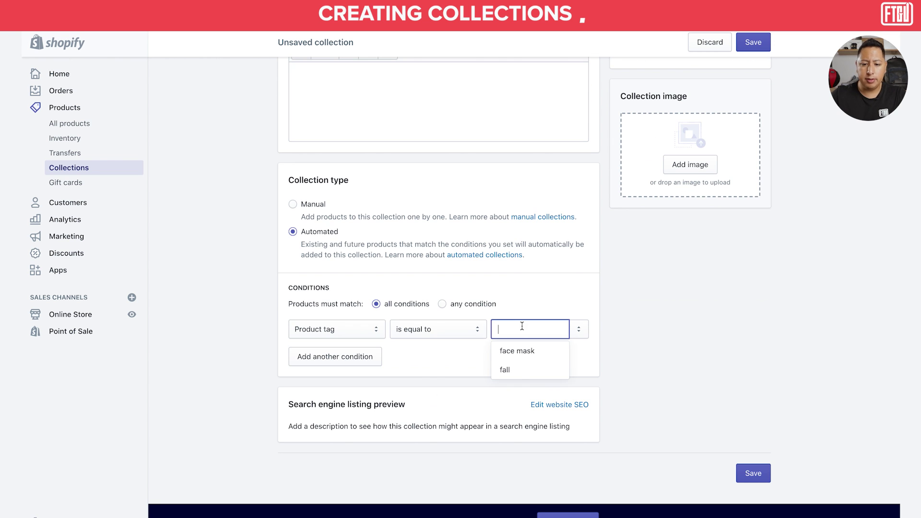
{"action": "type", "text": "noir monday"}
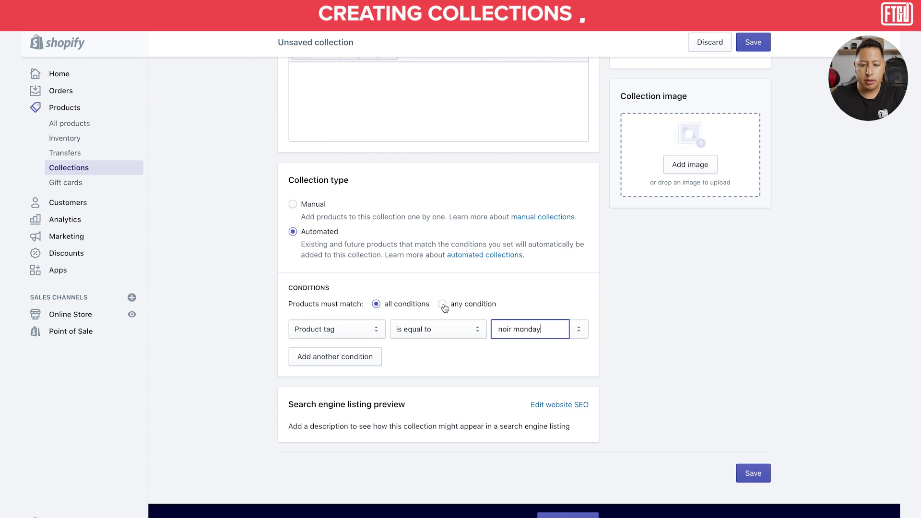
{"action": "left_click", "coordinate": [442, 304]}
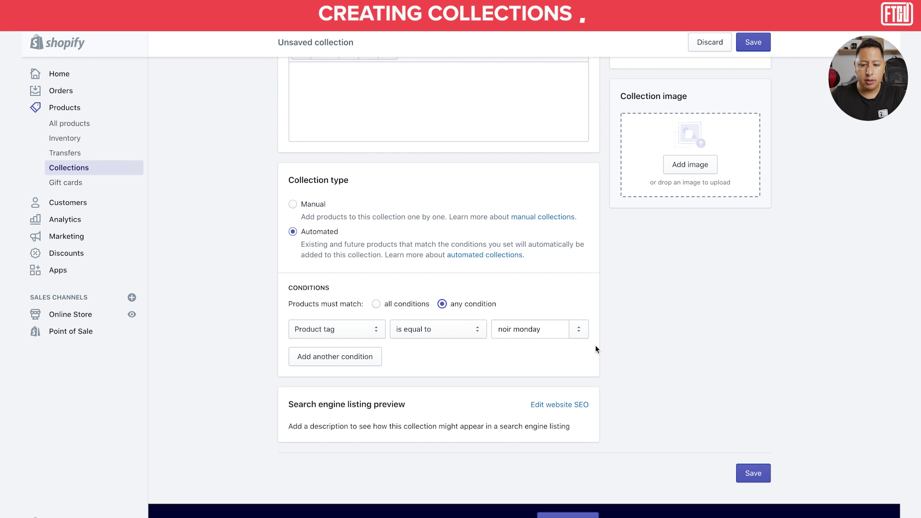
{"action": "left_click", "coordinate": [756, 469]}
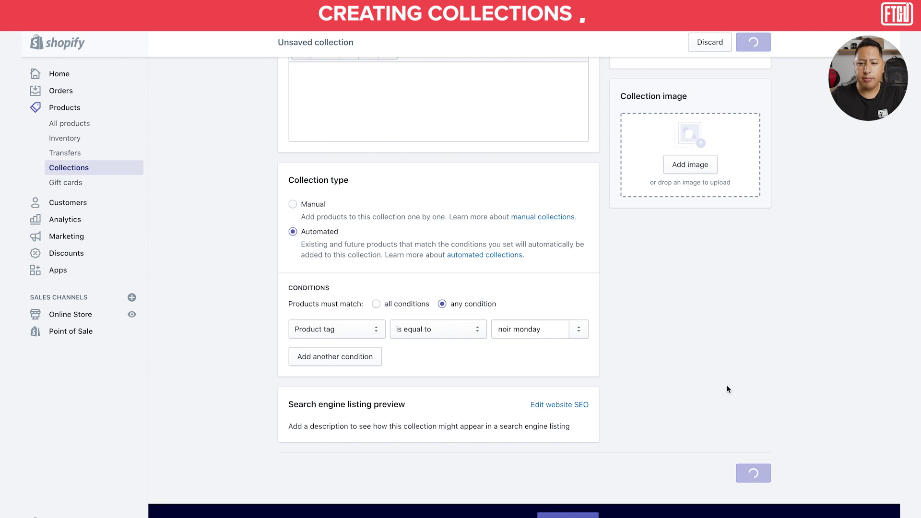
{"action": "scroll", "coordinate": [475, 248], "scroll_direction": "down", "scroll_amount": 4}
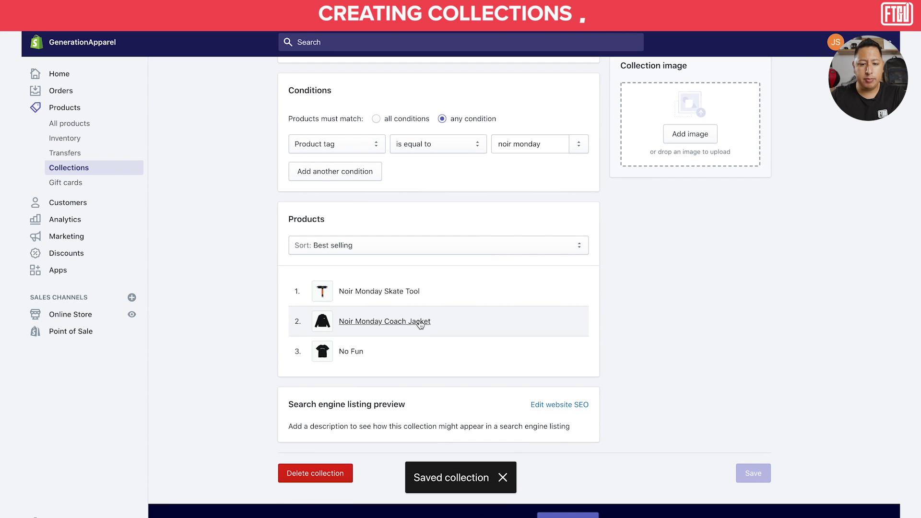
Open the Fall 2020 collection from the collections list
{"action": "left_click", "coordinate": [86, 172]}
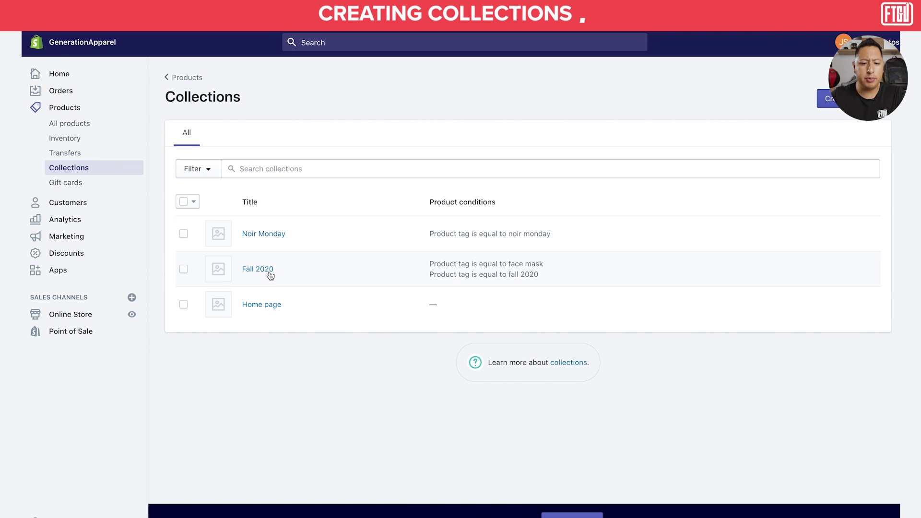
{"action": "left_click", "coordinate": [270, 271]}
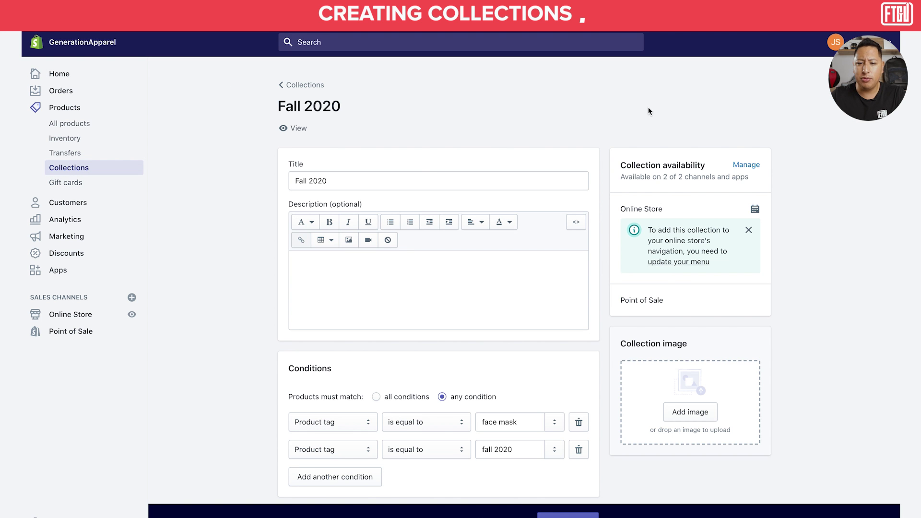
Open the Face Mask product from the Fall 2020 collection, add the tag noir monday and save the product
{"action": "scroll", "coordinate": [814, 137], "scroll_direction": "down", "scroll_amount": 5}
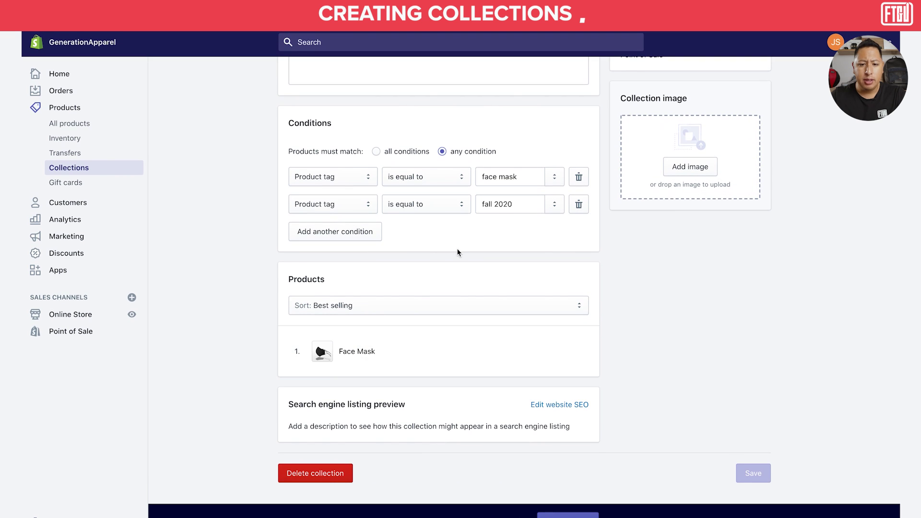
{"action": "left_click", "coordinate": [353, 352]}
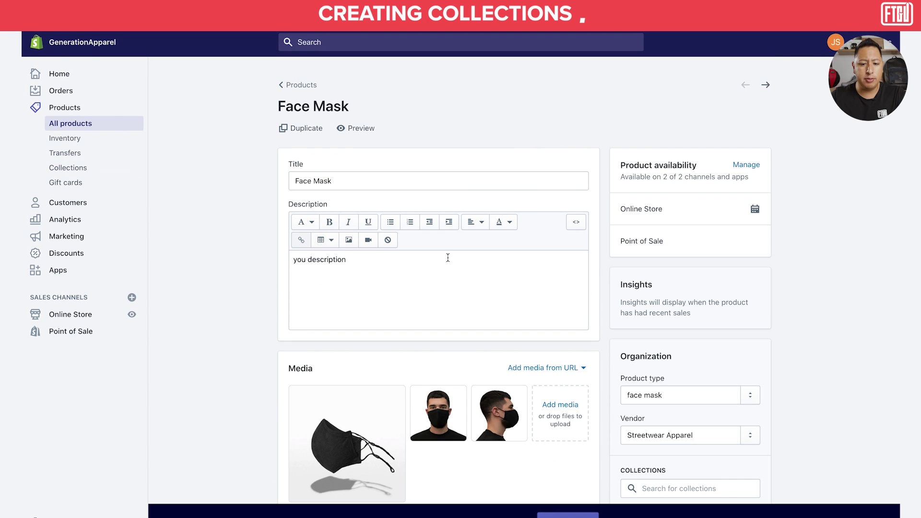
{"action": "scroll", "coordinate": [487, 310], "scroll_direction": "down", "scroll_amount": 1}
{"action": "scroll", "coordinate": [487, 310], "scroll_direction": "down", "scroll_amount": 4}
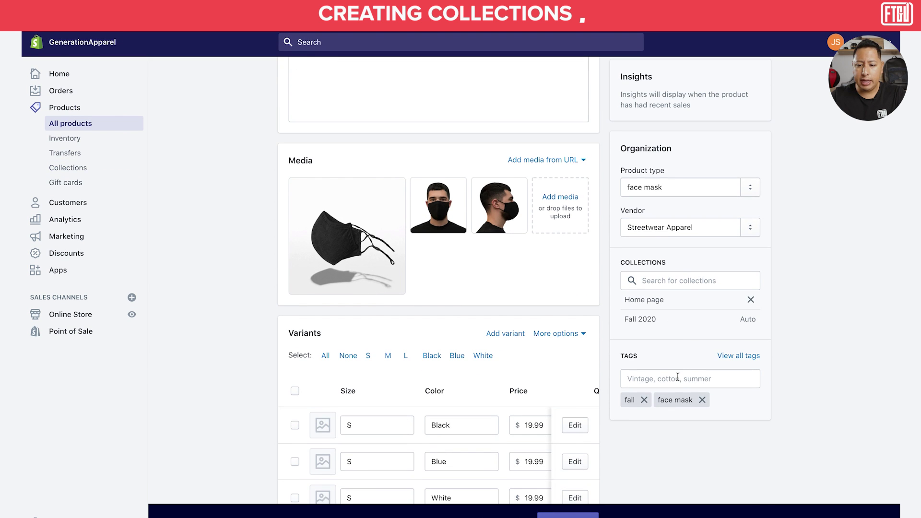
{"action": "left_click", "coordinate": [678, 378]}
{"action": "left_click", "coordinate": [633, 418]}
{"action": "left_click", "coordinate": [806, 338]}
{"action": "left_click", "coordinate": [763, 48]}
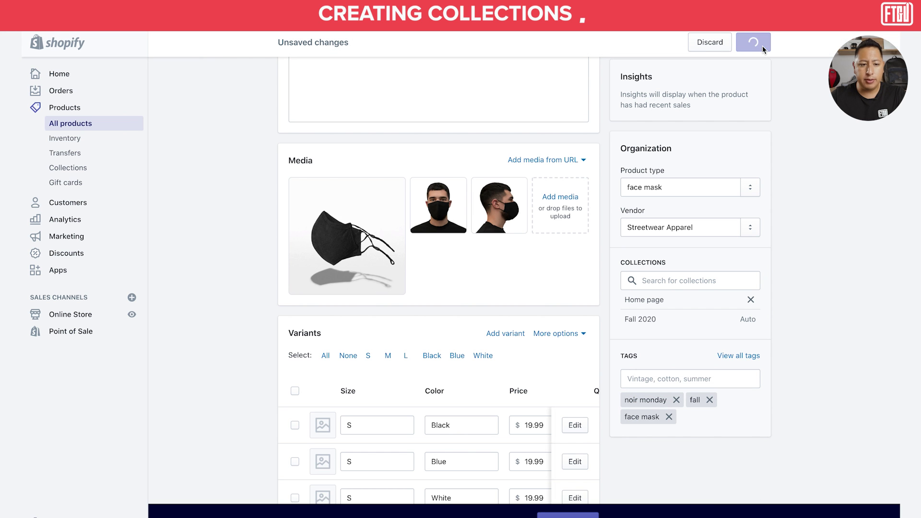
Check the collections list, open the online store's theme editor and add a Featured collection section to the home page
{"action": "left_click", "coordinate": [67, 168]}
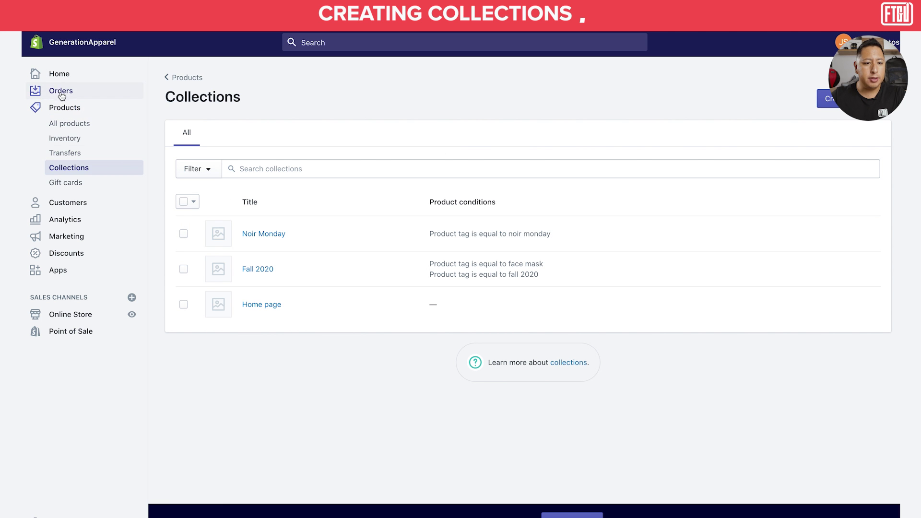
{"action": "left_click", "coordinate": [72, 314]}
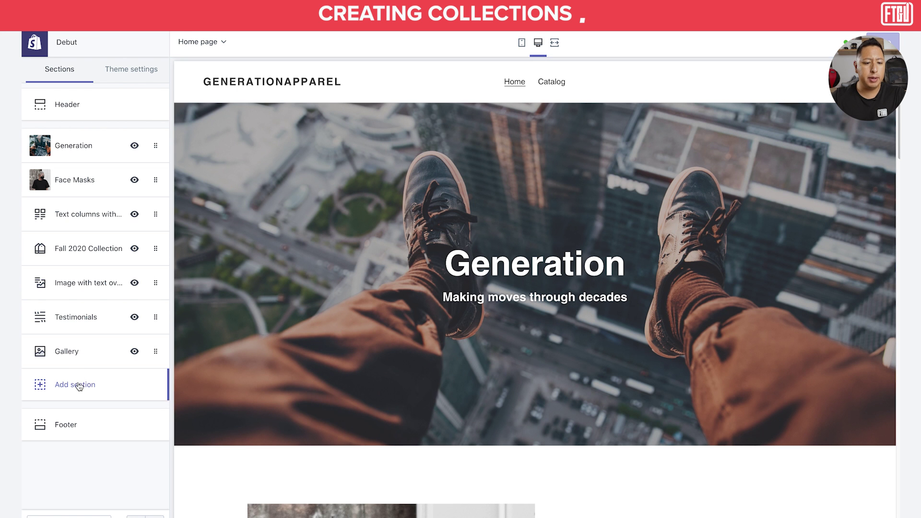
{"action": "left_click", "coordinate": [74, 389]}
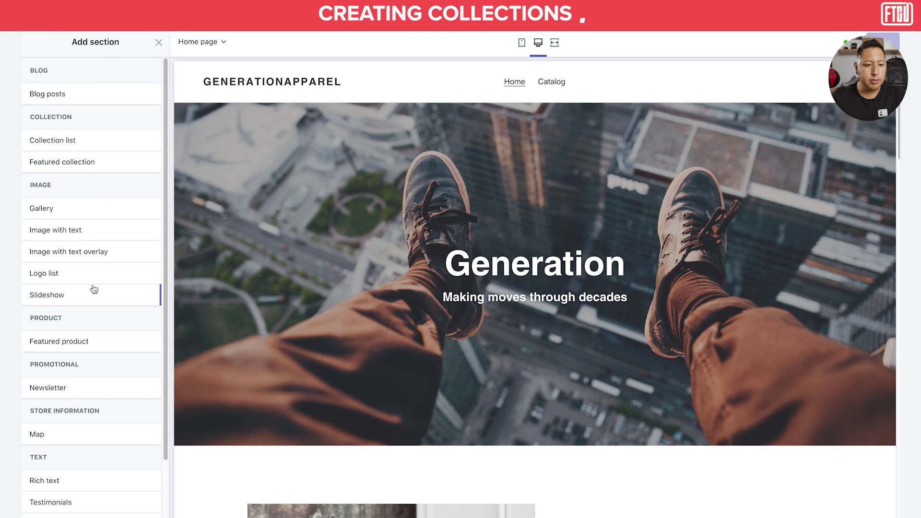
{"action": "left_click", "coordinate": [54, 162]}
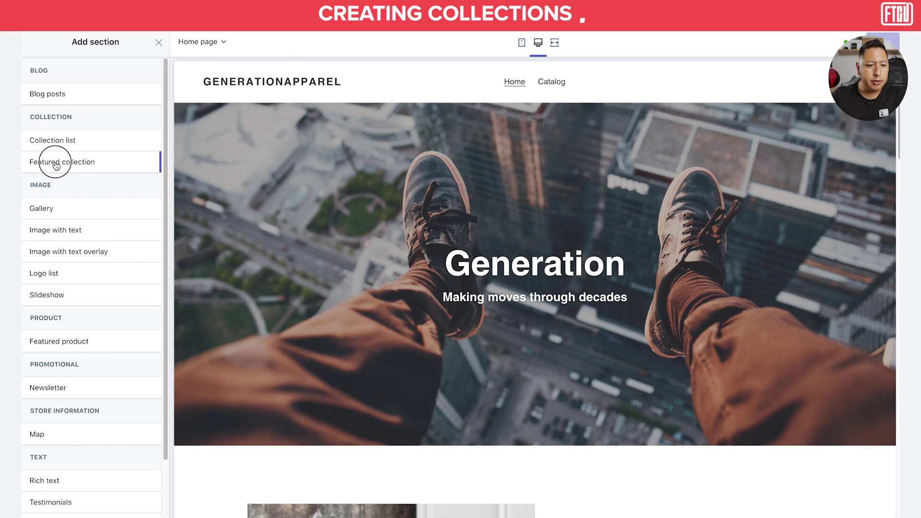
{"action": "left_click", "coordinate": [144, 161]}
Set the new section's heading to Noir Monday and select the Noir Monday collection for it
{"action": "left_click", "coordinate": [105, 118]}
{"action": "key", "text": "ctrl+a"}
{"action": "type", "text": "Noir Monday"}
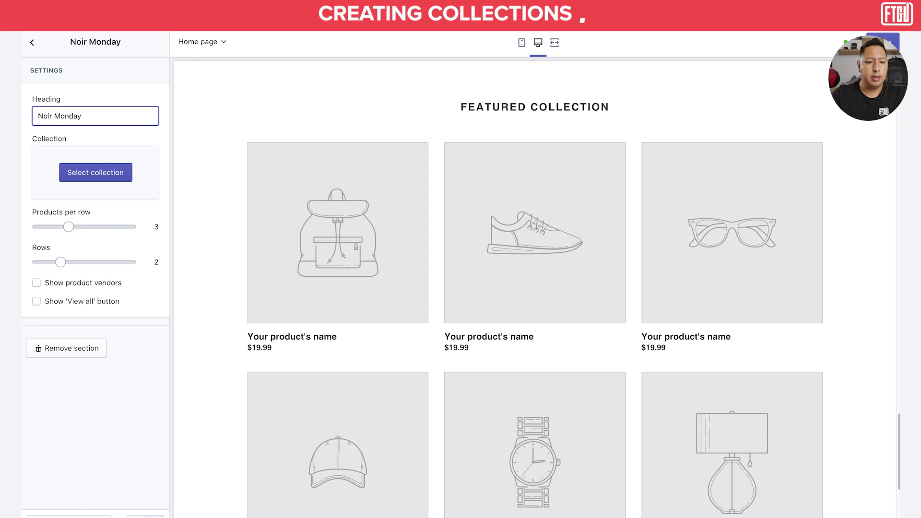
{"action": "left_click", "coordinate": [96, 172]}
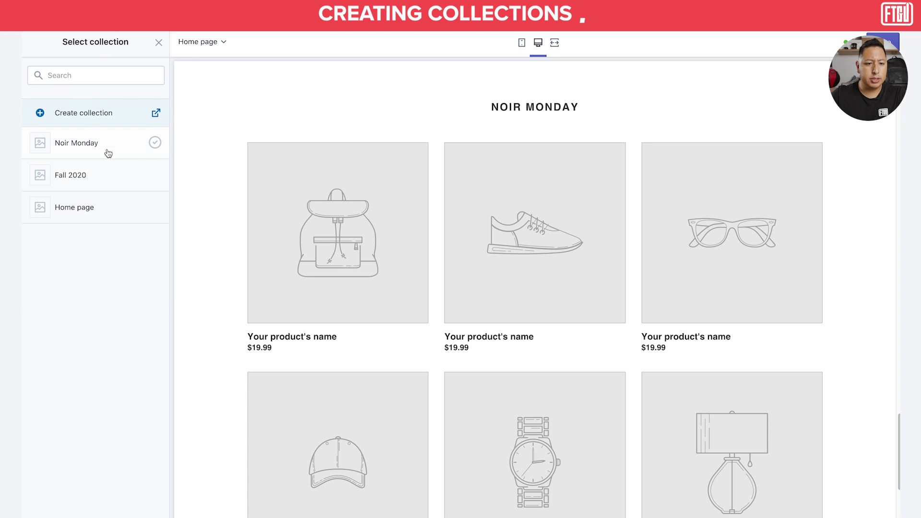
{"action": "left_click", "coordinate": [107, 150]}
{"action": "left_click", "coordinate": [144, 516]}
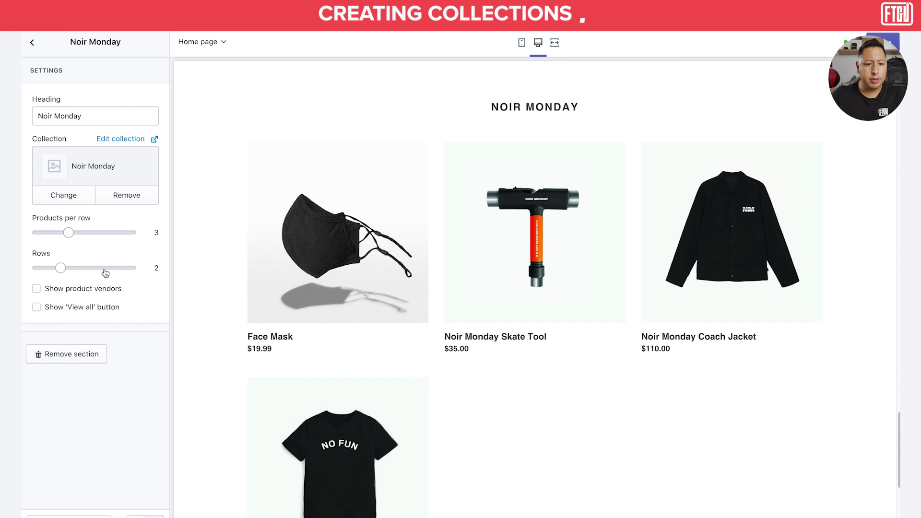
Set the Noir Monday section to 2 products per row, save the theme and review the product grid
{"action": "left_click_drag", "start_coordinate": [68, 230], "coordinate": [38, 234]}
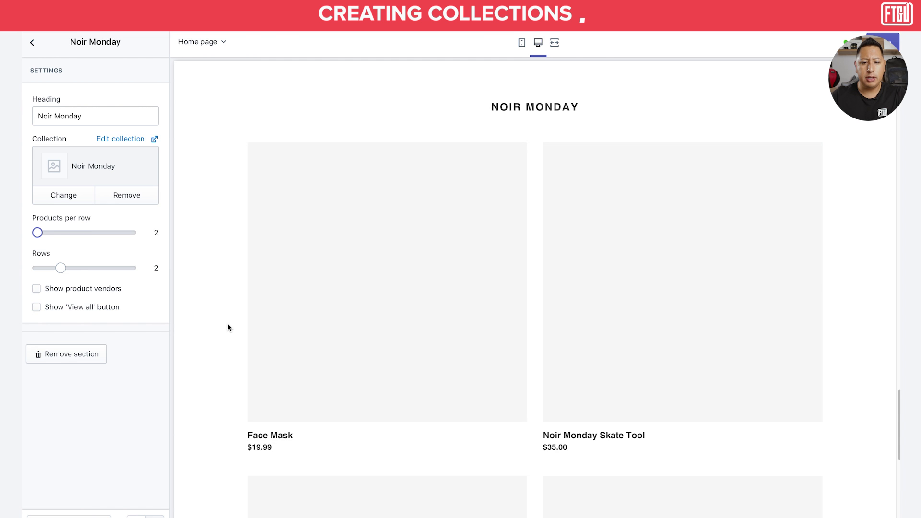
{"action": "scroll", "coordinate": [676, 287], "scroll_direction": "down", "scroll_amount": 5}
{"action": "scroll", "coordinate": [676, 286], "scroll_direction": "up", "scroll_amount": 4}
{"action": "scroll", "coordinate": [676, 287], "scroll_direction": "down", "scroll_amount": 3}
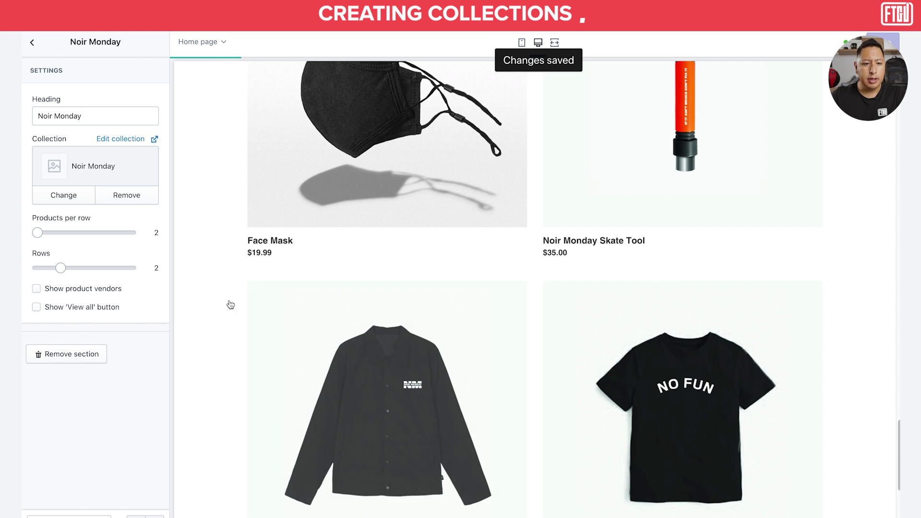
{"action": "scroll", "coordinate": [603, 274], "scroll_direction": "up", "scroll_amount": 3}
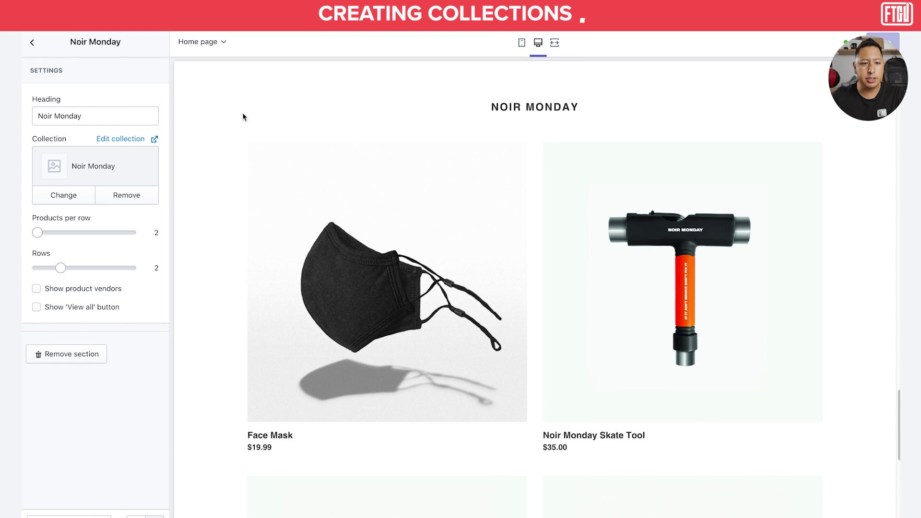
Leave the theme editor and open the Noir Monday collection to view its product list
{"action": "left_click", "coordinate": [42, 52]}
{"action": "left_click", "coordinate": [37, 47]}
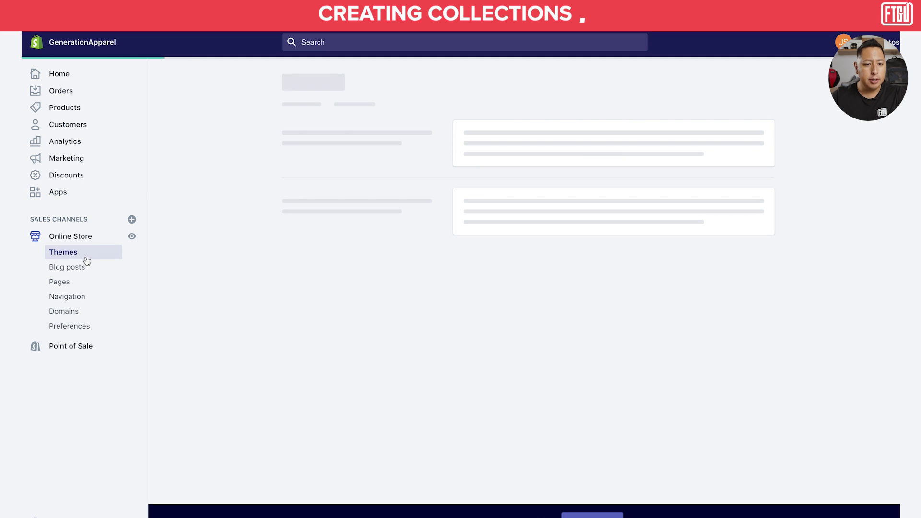
{"action": "left_click", "coordinate": [65, 126]}
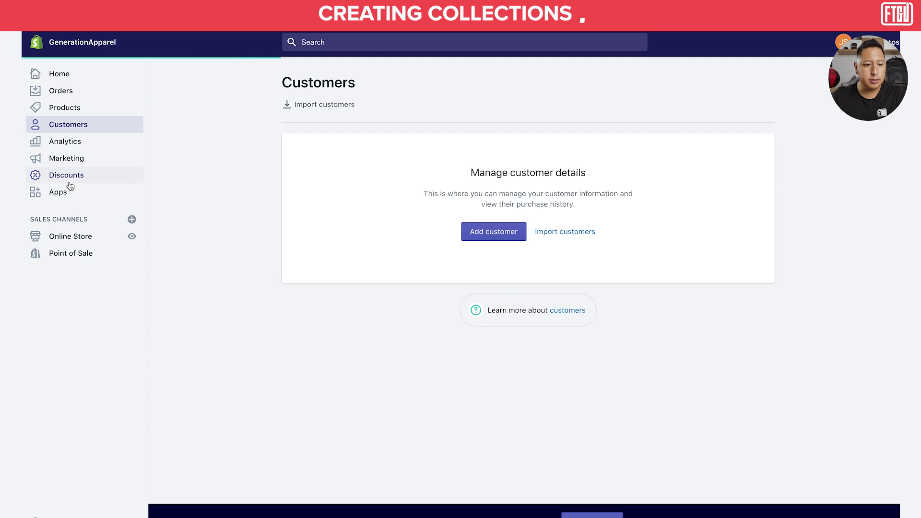
{"action": "left_click", "coordinate": [70, 108]}
{"action": "left_click", "coordinate": [74, 175]}
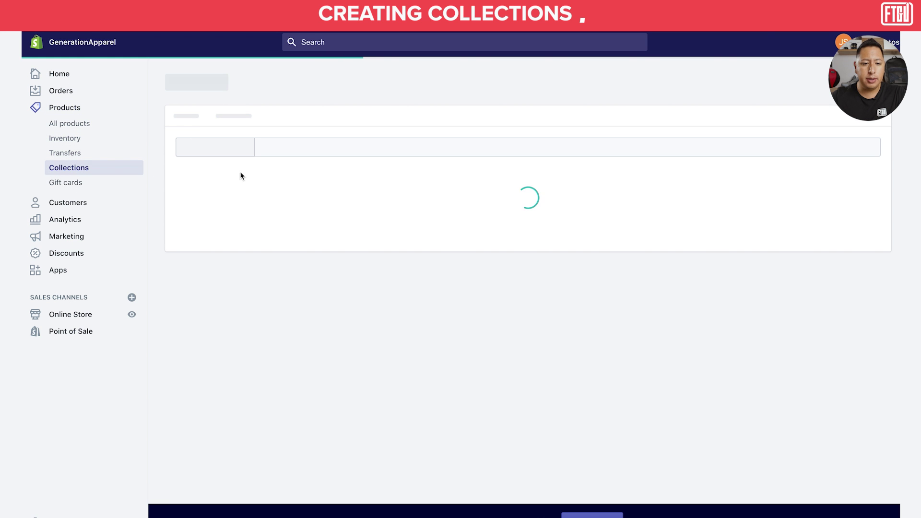
{"action": "left_click", "coordinate": [274, 234]}
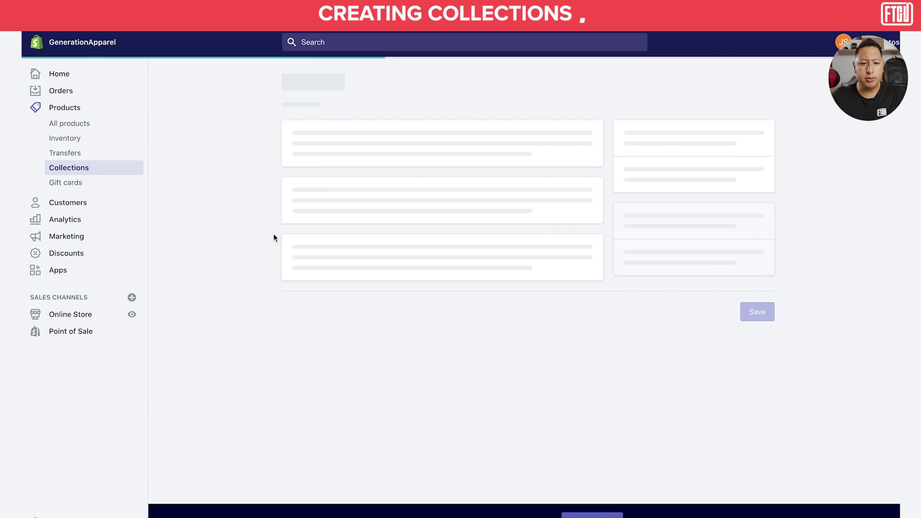
{"action": "scroll", "coordinate": [665, 213], "scroll_direction": "down", "scroll_amount": 5}
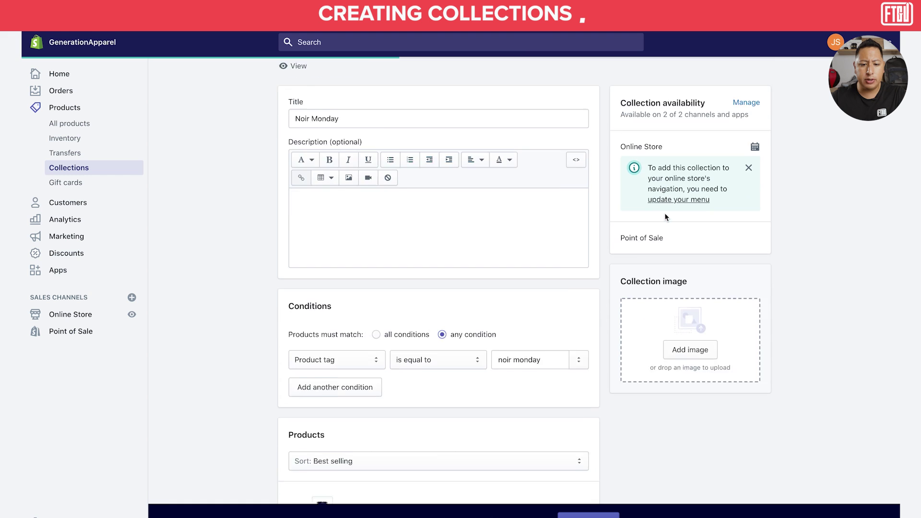
{"action": "scroll", "coordinate": [666, 218], "scroll_direction": "down", "scroll_amount": 2}
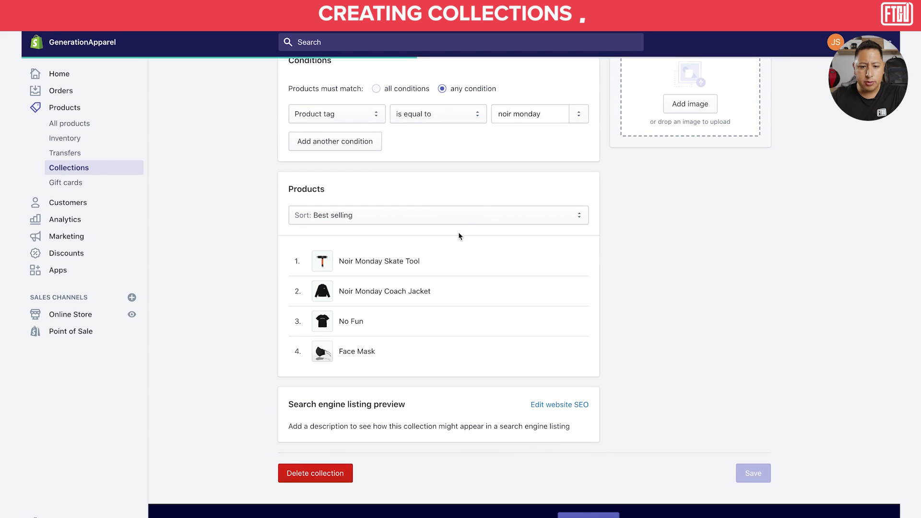
Sort the collection's products manually and move the Noir Monday Coach Jacket to first place
{"action": "left_click", "coordinate": [444, 218]}
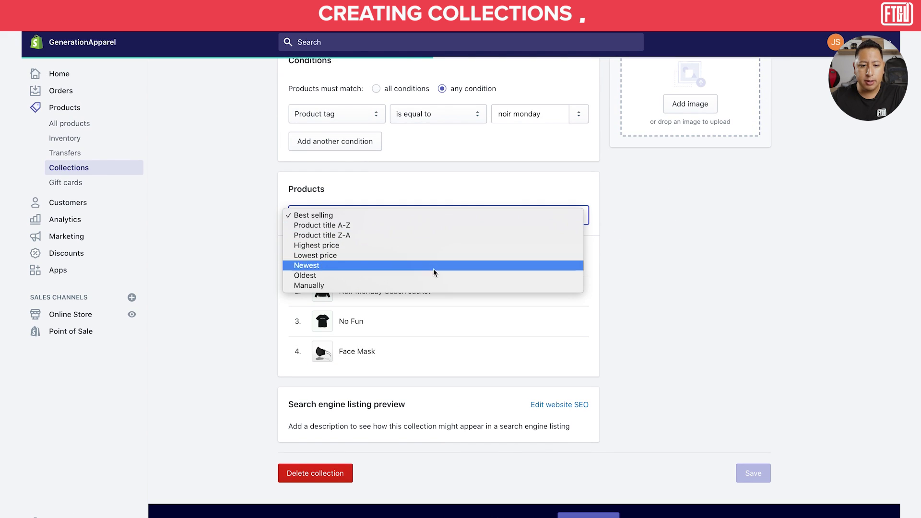
{"action": "left_click", "coordinate": [426, 284]}
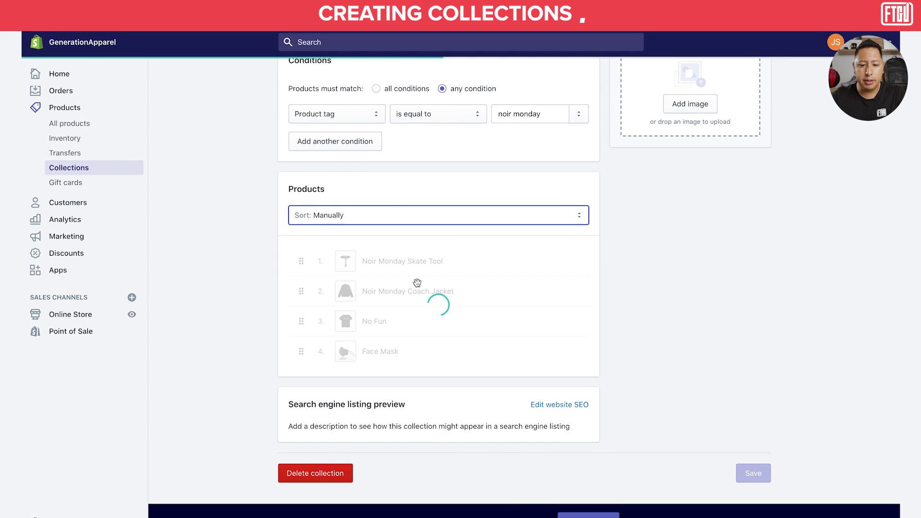
{"action": "left_click_drag", "start_coordinate": [301, 291], "coordinate": [300, 263]}
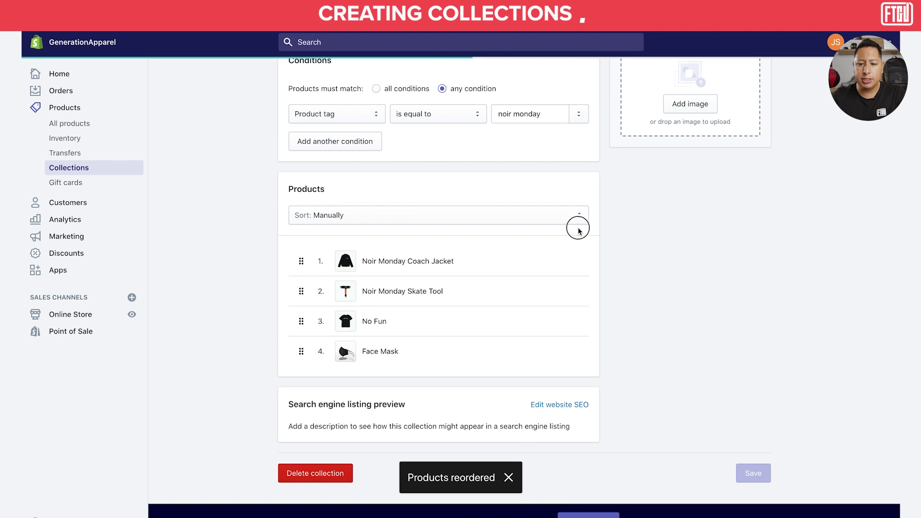
{"action": "left_click", "coordinate": [571, 216]}
{"action": "left_click", "coordinate": [712, 248]}
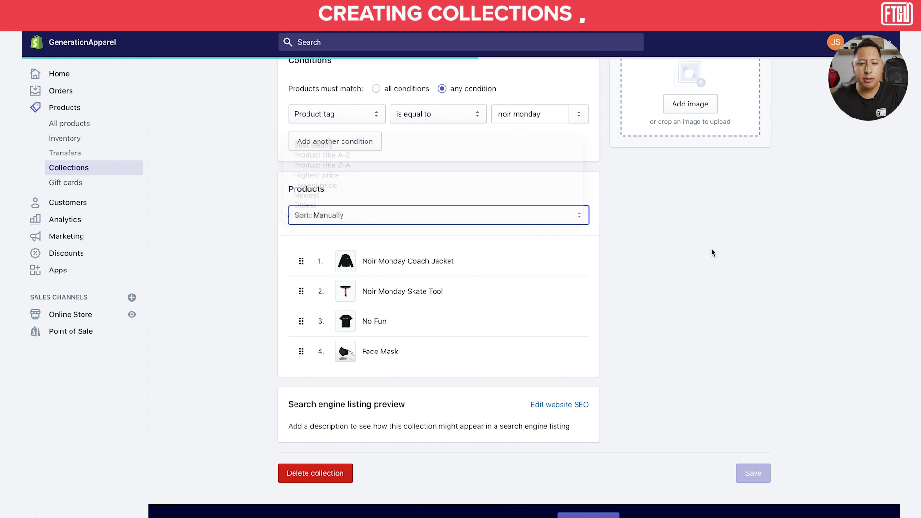
Reload the theme editor and check the product order in the home page's Noir Monday section
{"action": "scroll", "coordinate": [784, 447], "scroll_direction": "up", "scroll_amount": 6}
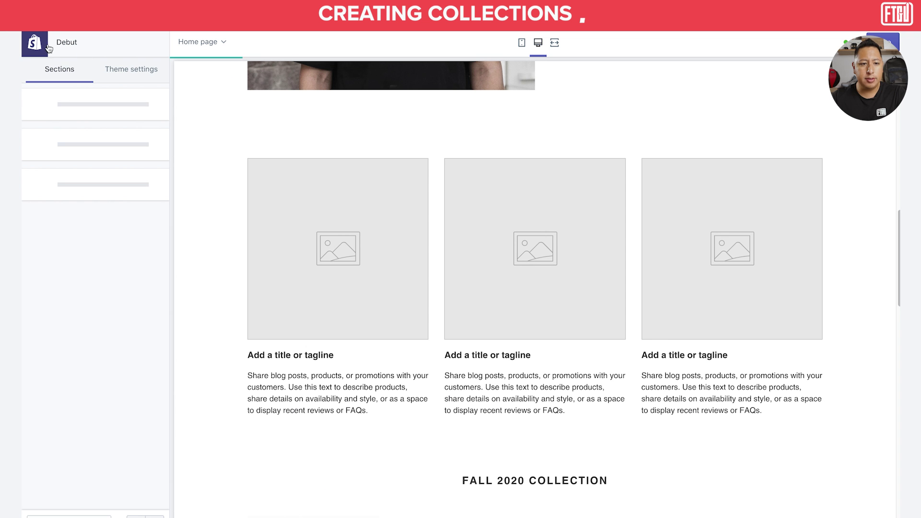
{"action": "key", "text": "super+r"}
{"action": "left_click", "coordinate": [540, 168]}
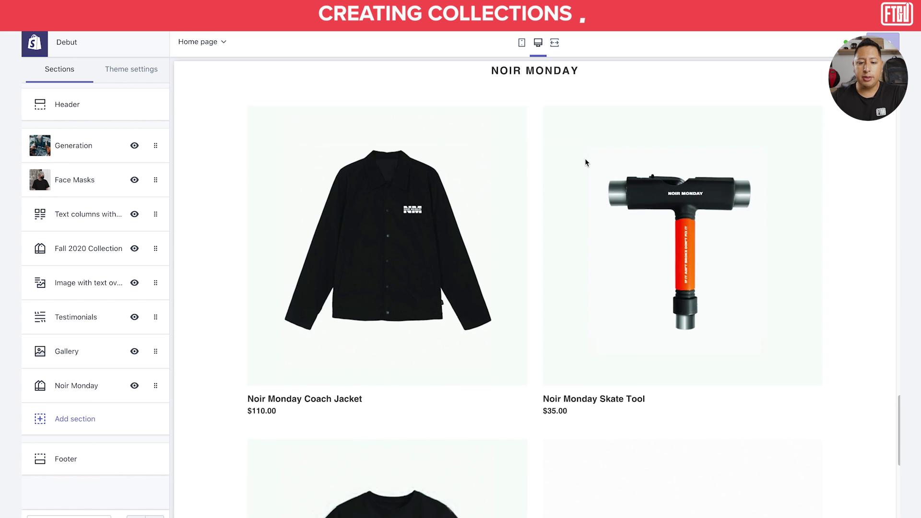
{"action": "scroll", "coordinate": [585, 162], "scroll_direction": "down", "scroll_amount": 5}
{"action": "scroll", "coordinate": [381, 143], "scroll_direction": "up", "scroll_amount": 1}
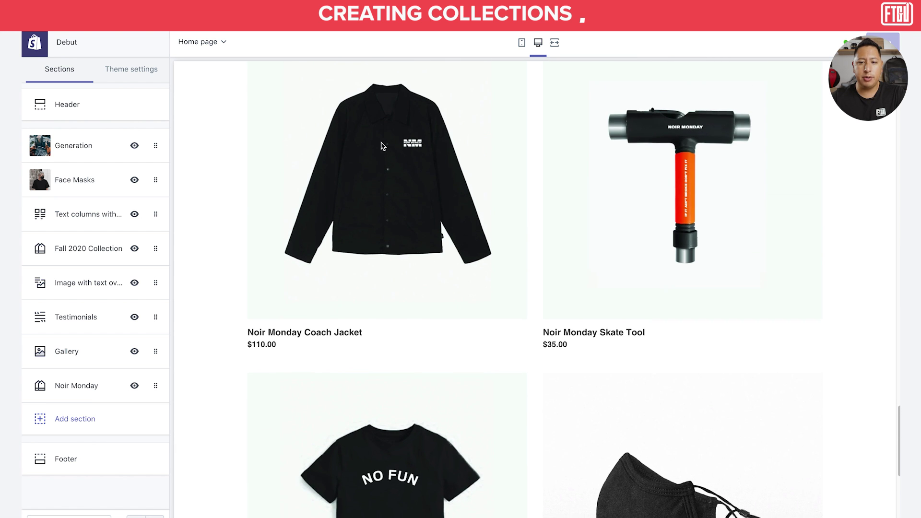
Preview the Noir Monday section in the mobile view and return to the desktop view
{"action": "left_click", "coordinate": [522, 51]}
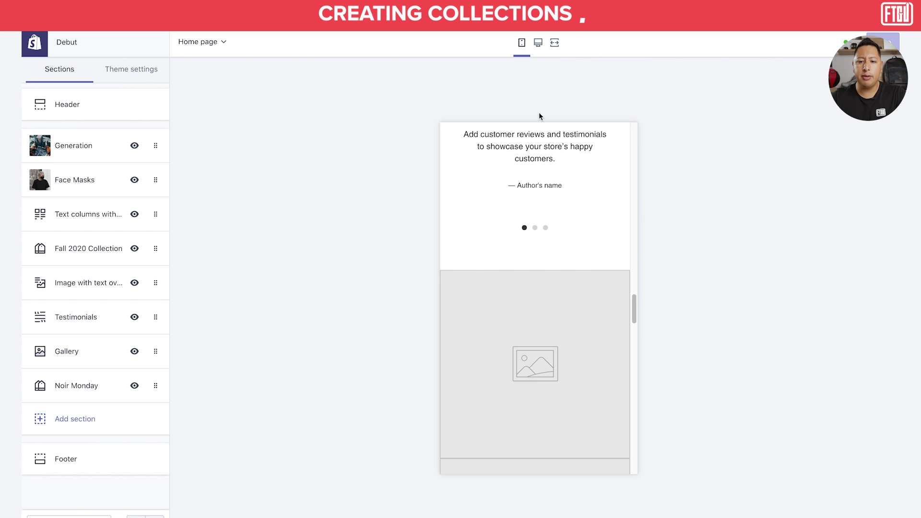
{"action": "scroll", "coordinate": [562, 206], "scroll_direction": "down", "scroll_amount": 5}
{"action": "scroll", "coordinate": [564, 211], "scroll_direction": "down", "scroll_amount": 8}
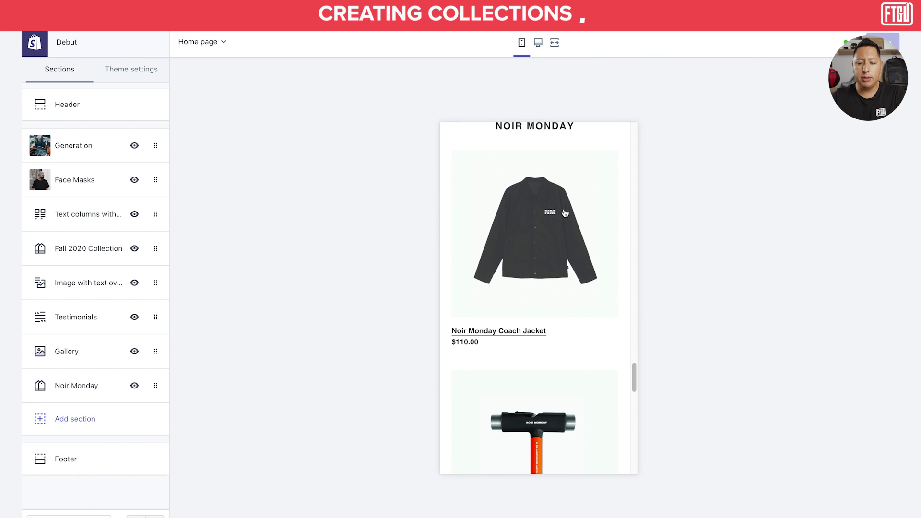
{"action": "scroll", "coordinate": [574, 263], "scroll_direction": "down", "scroll_amount": 3}
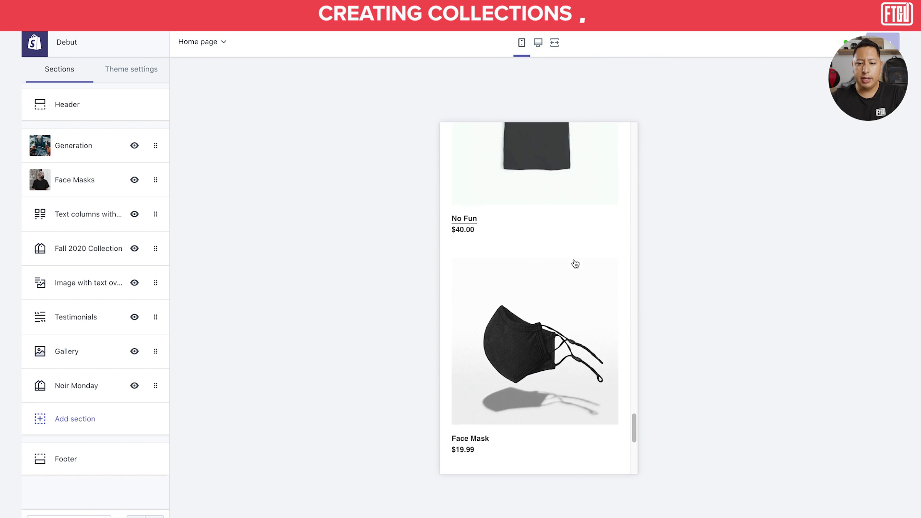
{"action": "scroll", "coordinate": [574, 263], "scroll_direction": "up", "scroll_amount": 10}
{"action": "left_click", "coordinate": [538, 43]}
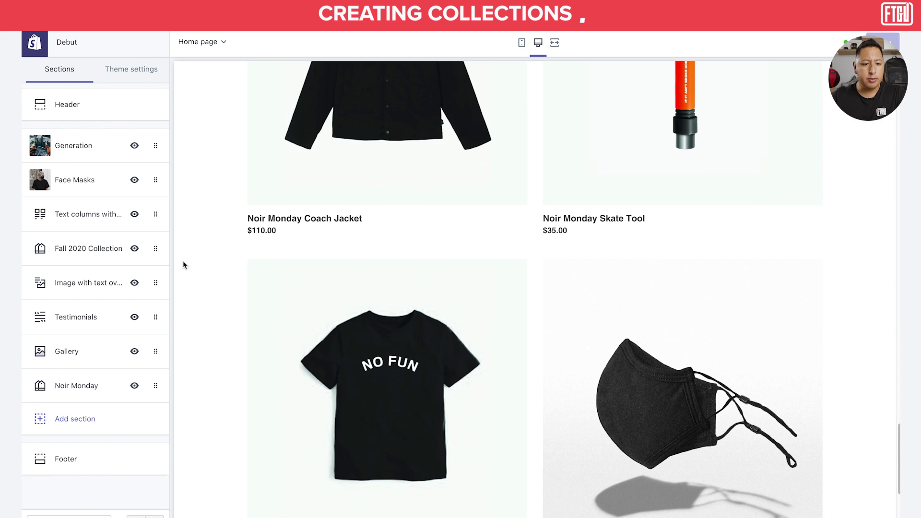
Hide the Fall 2020 Collection section and move it down the home page's section list, below Gallery
{"action": "left_click", "coordinate": [136, 252]}
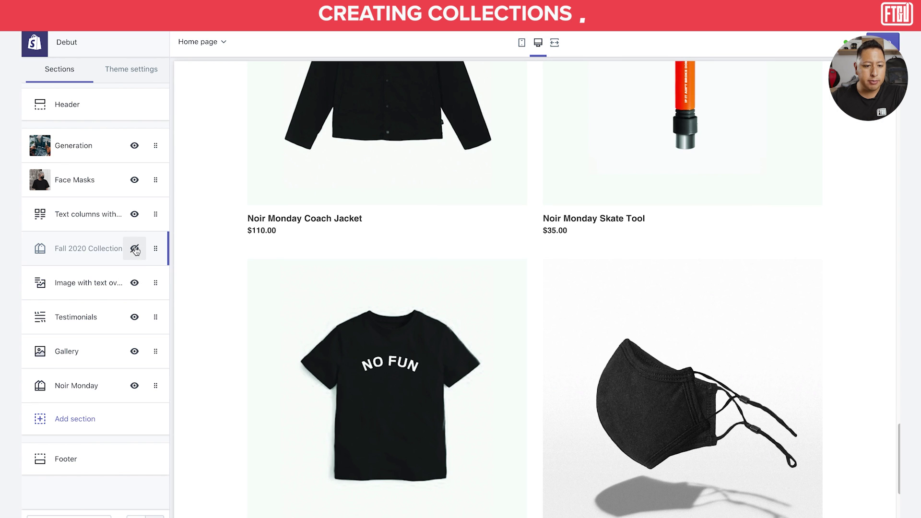
{"action": "left_click_drag", "start_coordinate": [154, 248], "coordinate": [155, 385]}
Move the Noir Monday section up below the text columns section, and place the image with text overlay section directly above it
{"action": "left_click_drag", "start_coordinate": [155, 352], "coordinate": [162, 268]}
{"action": "scroll", "coordinate": [543, 336], "scroll_direction": "up", "scroll_amount": 10}
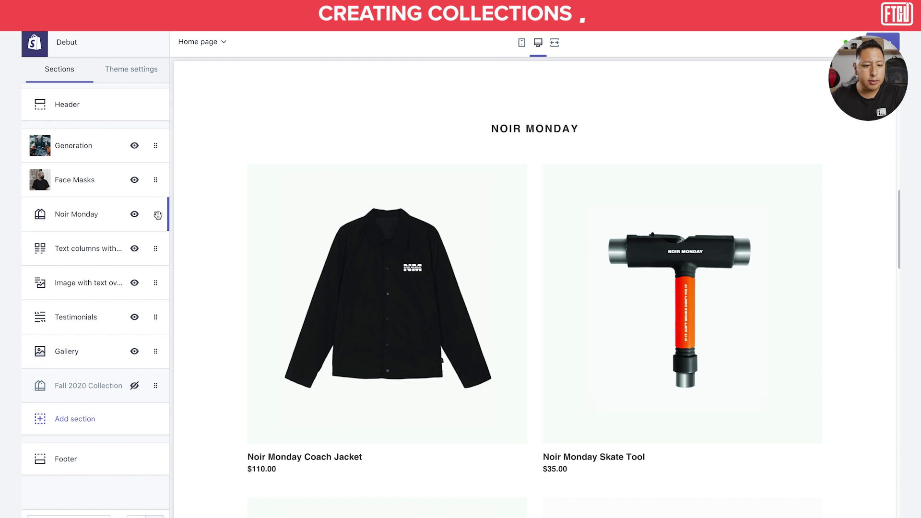
{"action": "left_click_drag", "start_coordinate": [156, 214], "coordinate": [154, 255]}
{"action": "scroll", "coordinate": [479, 273], "scroll_direction": "down", "scroll_amount": 10}
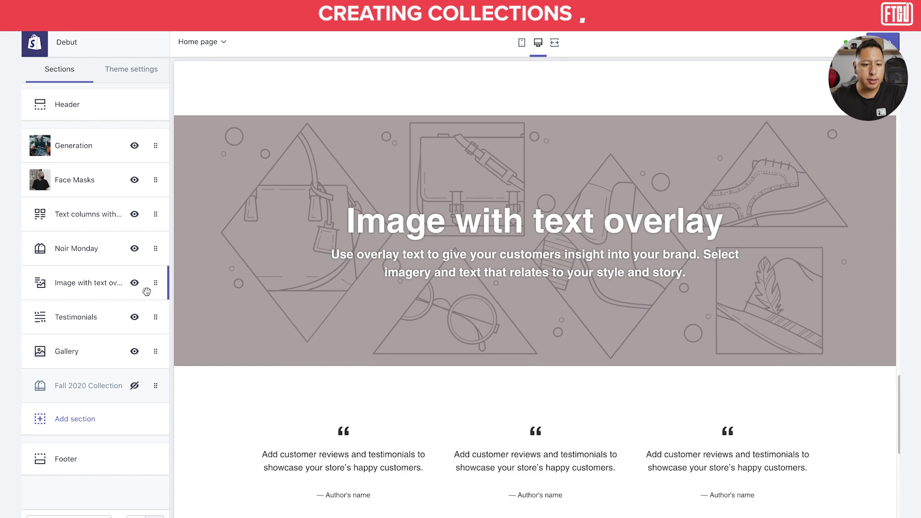
{"action": "left_click_drag", "start_coordinate": [156, 282], "coordinate": [152, 248]}
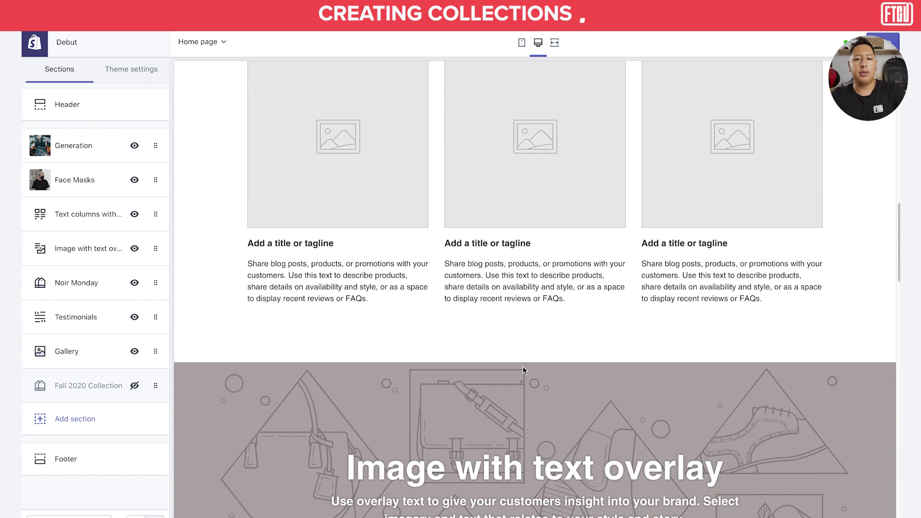
Open the Noir Monday Coach Jacket product page in the theme preview and examine its layout and recommended products
{"action": "scroll", "coordinate": [524, 370], "scroll_direction": "down", "scroll_amount": 10}
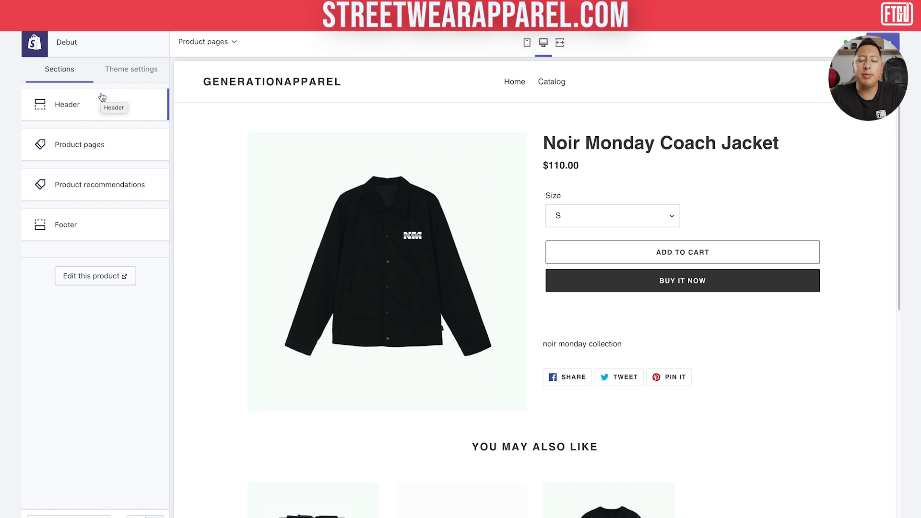
{"action": "scroll", "coordinate": [600, 200], "scroll_direction": "down", "scroll_amount": 3}
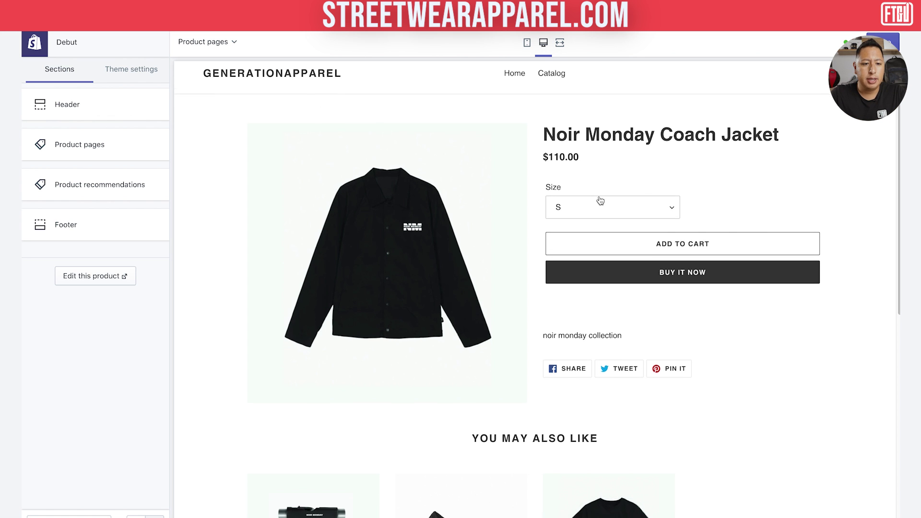
{"action": "scroll", "coordinate": [600, 200], "scroll_direction": "down", "scroll_amount": 3}
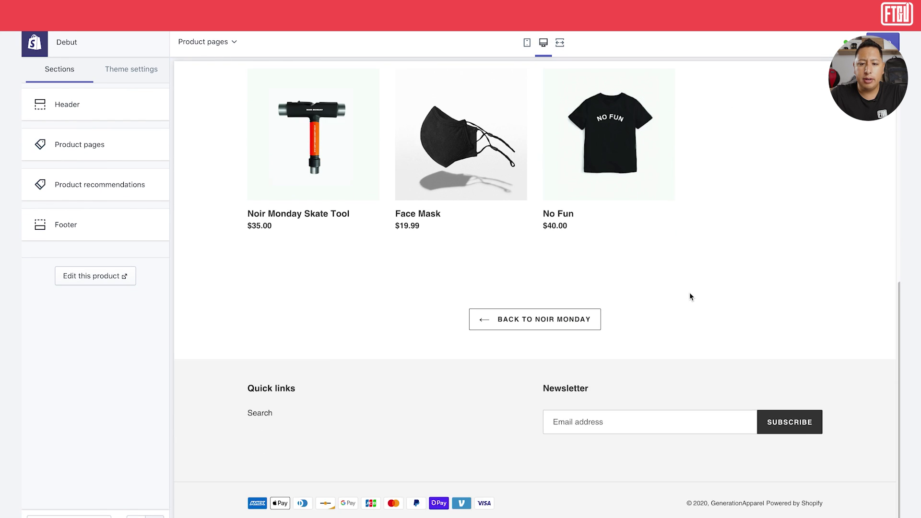
{"action": "scroll", "coordinate": [690, 294], "scroll_direction": "up", "scroll_amount": 3}
{"action": "scroll", "coordinate": [689, 292], "scroll_direction": "up", "scroll_amount": 5}
{"action": "scroll", "coordinate": [624, 192], "scroll_direction": "down", "scroll_amount": 1}
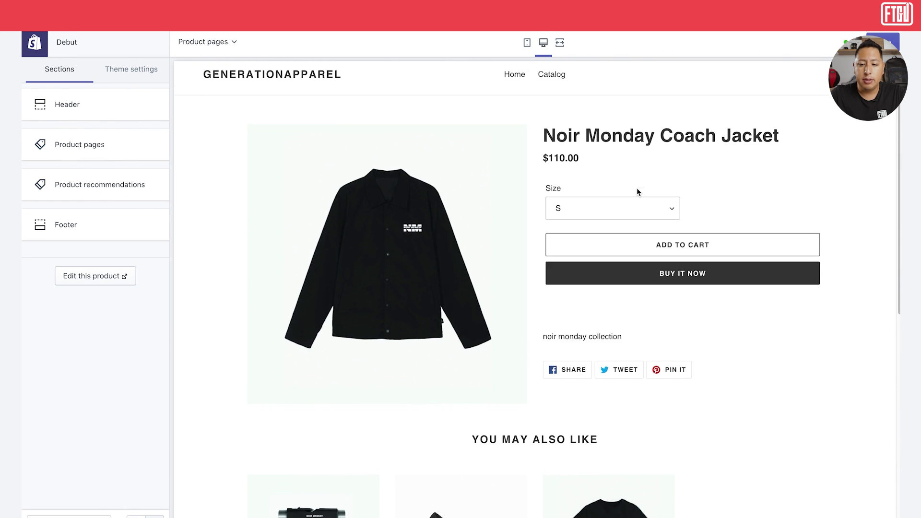
{"action": "scroll", "coordinate": [611, 326], "scroll_direction": "down", "scroll_amount": 5}
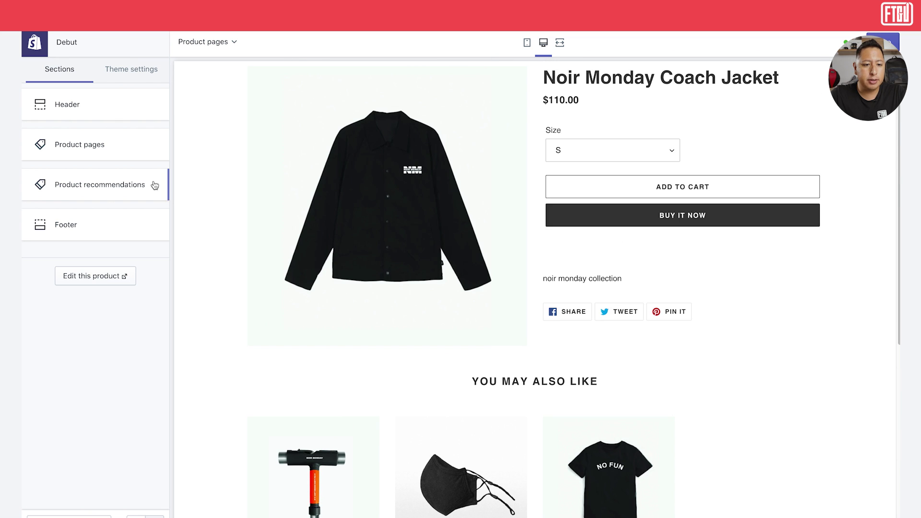
Open the product recommendations settings and try switching dynamic recommendations off and back on
{"action": "left_click", "coordinate": [113, 188]}
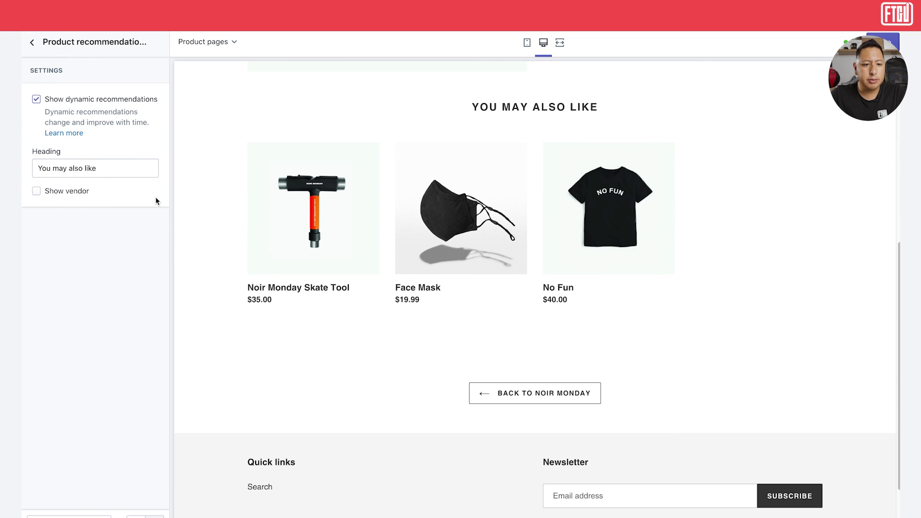
{"action": "left_click", "coordinate": [37, 99]}
{"action": "left_click", "coordinate": [37, 99]}
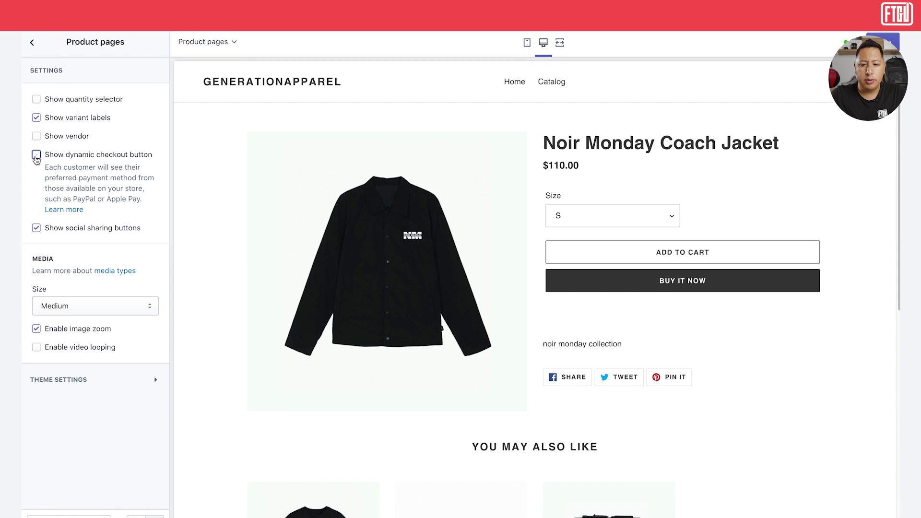
Try toggling the product page's dynamic checkout button, vendor and variant label options, returning each to its original setting
{"action": "left_click", "coordinate": [36, 154]}
{"action": "left_click", "coordinate": [36, 156]}
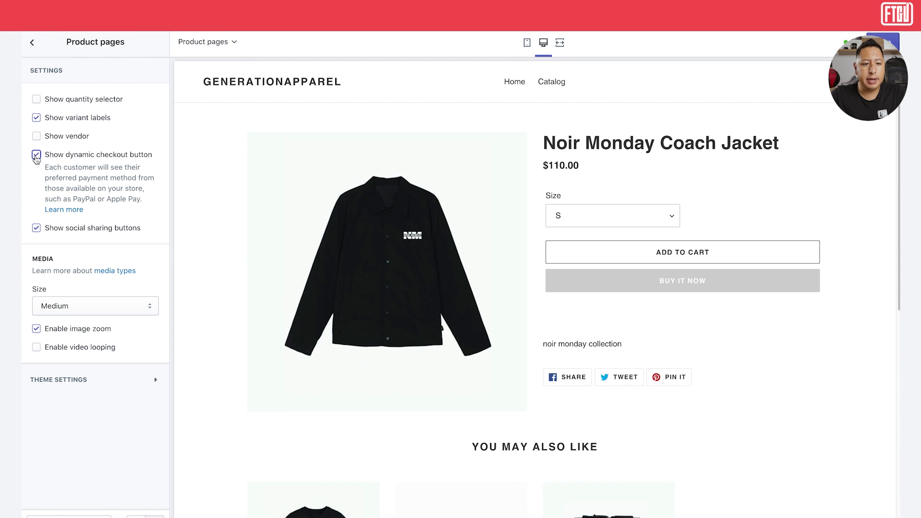
{"action": "left_click", "coordinate": [37, 136]}
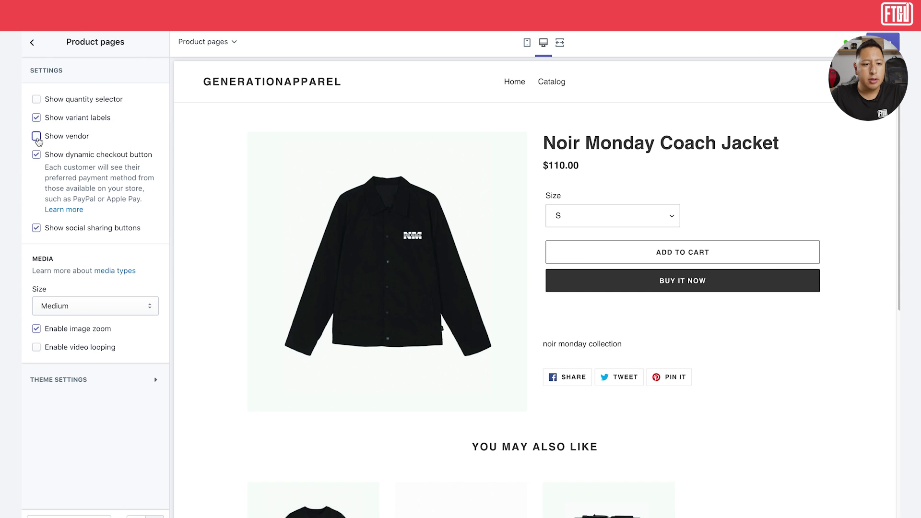
{"action": "left_click", "coordinate": [38, 139]}
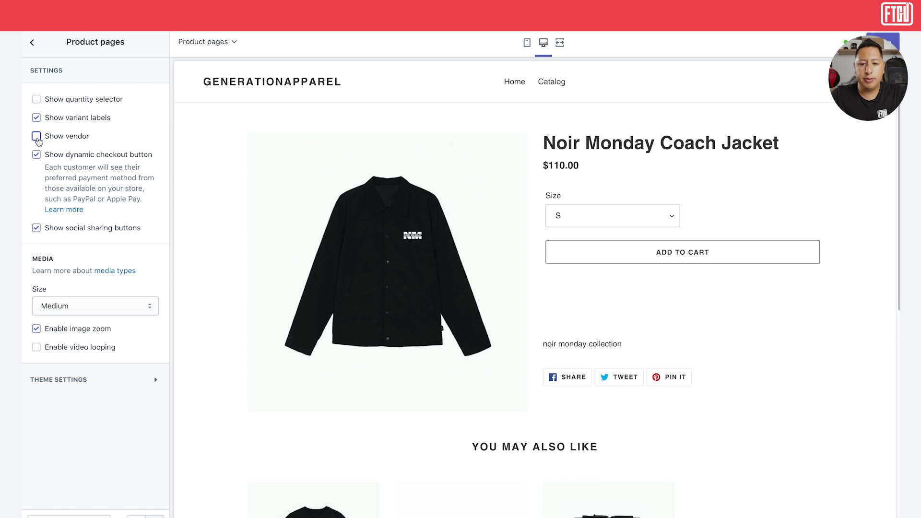
{"action": "left_click", "coordinate": [36, 118]}
{"action": "left_click", "coordinate": [36, 118]}
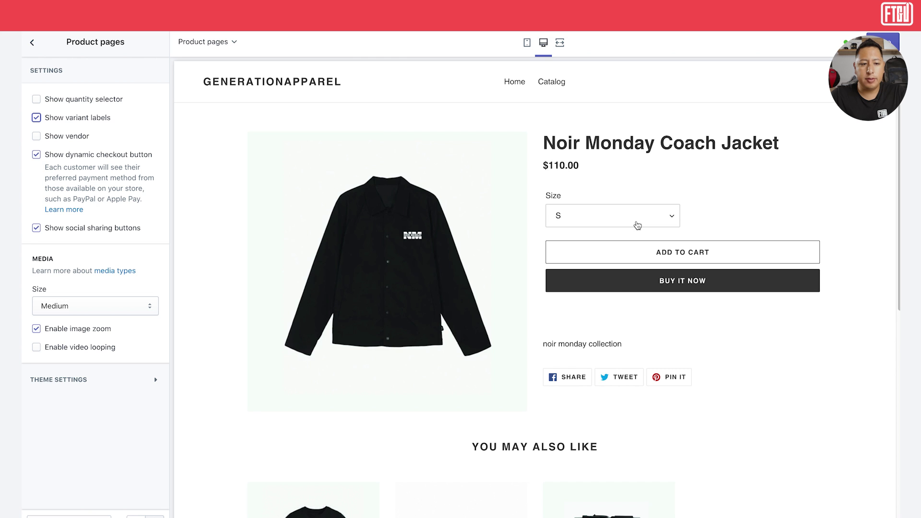
Set the product page's media size to Large and preview the image zoom on the jacket
{"action": "left_click", "coordinate": [95, 307]}
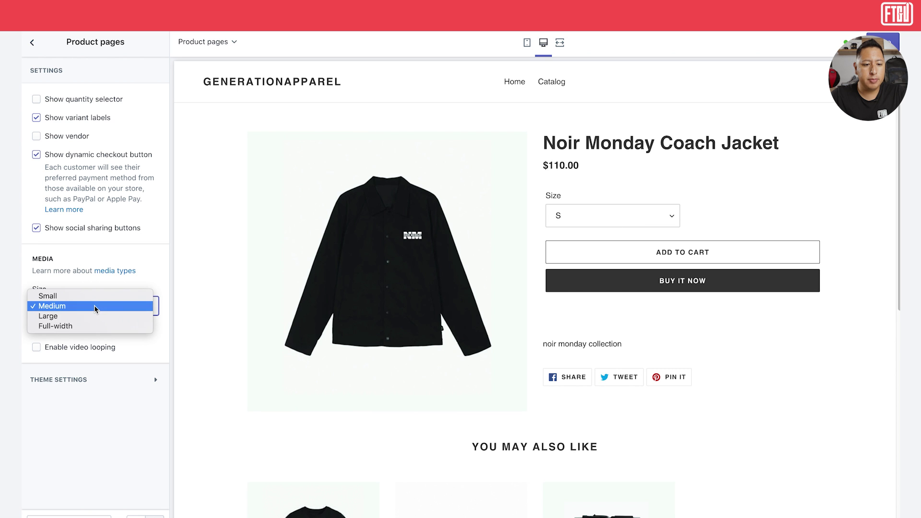
{"action": "left_click", "coordinate": [89, 316]}
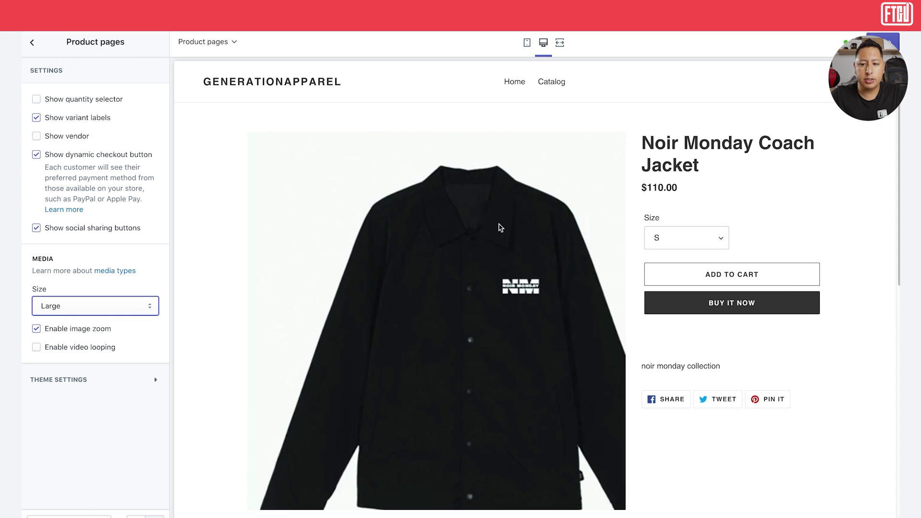
{"action": "scroll", "coordinate": [724, 209], "scroll_direction": "down", "scroll_amount": 6}
{"action": "scroll", "coordinate": [723, 208], "scroll_direction": "up", "scroll_amount": 6}
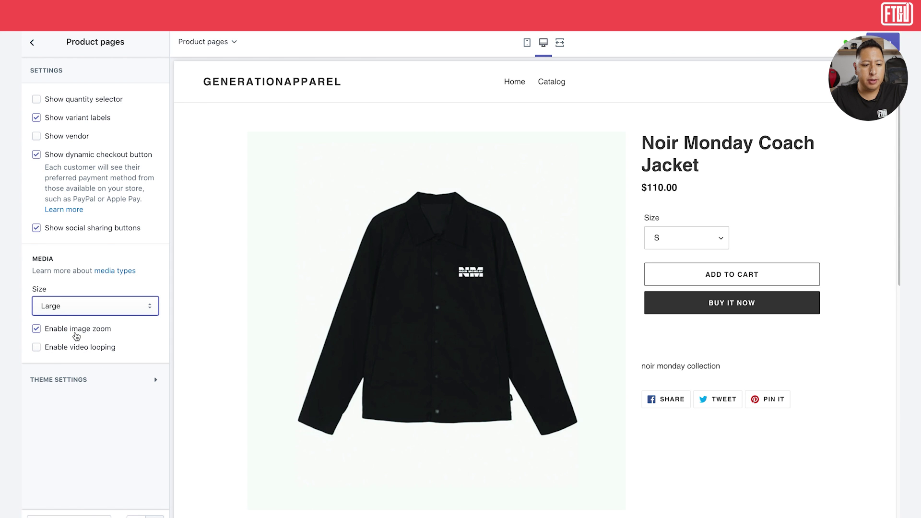
{"action": "mouse_move", "coordinate": [463, 278]}
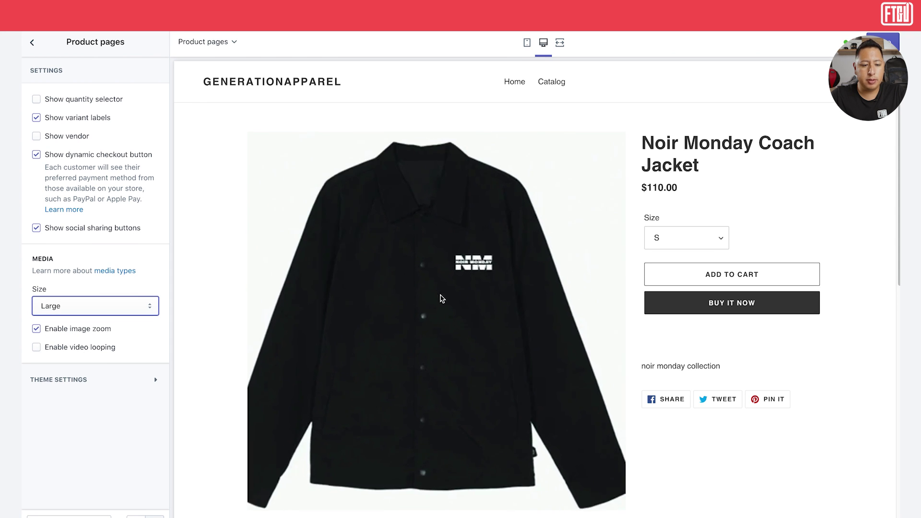
Try the quantity selector on the product page, switch it off again, and save the theme changes
{"action": "left_click", "coordinate": [37, 99]}
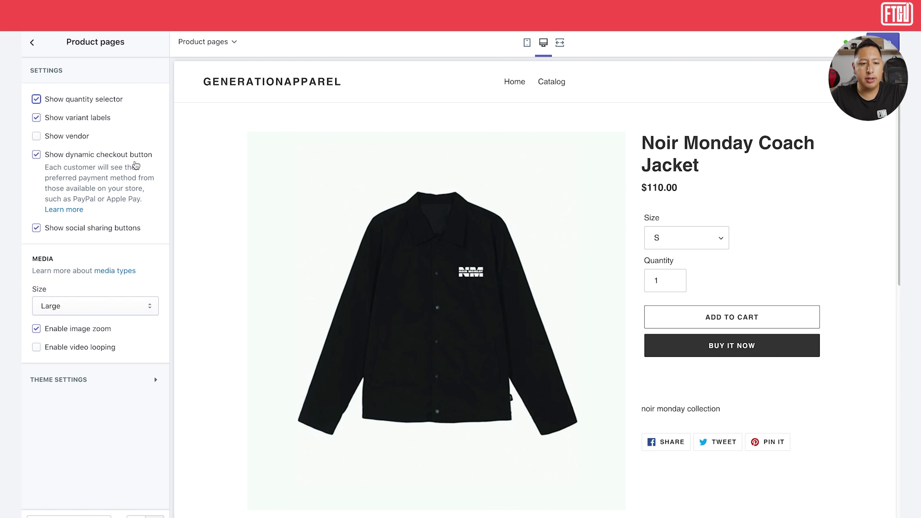
{"action": "left_click", "coordinate": [36, 99]}
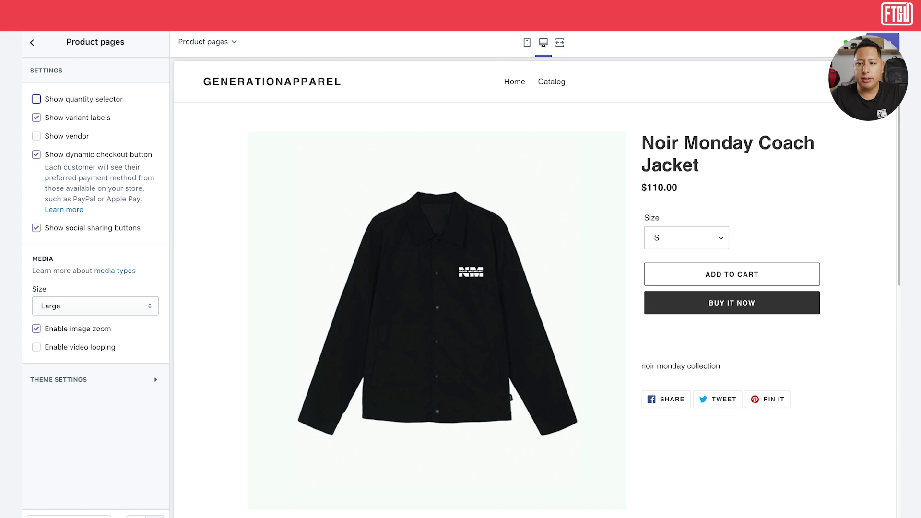
{"action": "left_click", "coordinate": [887, 38]}
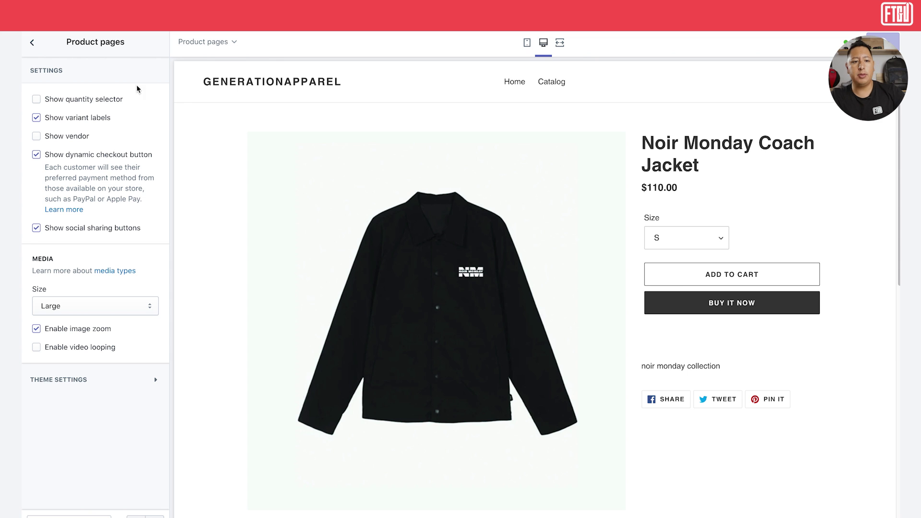
Return to the home page and review its sections from Face Masks down to the gallery
{"action": "left_click", "coordinate": [33, 43]}
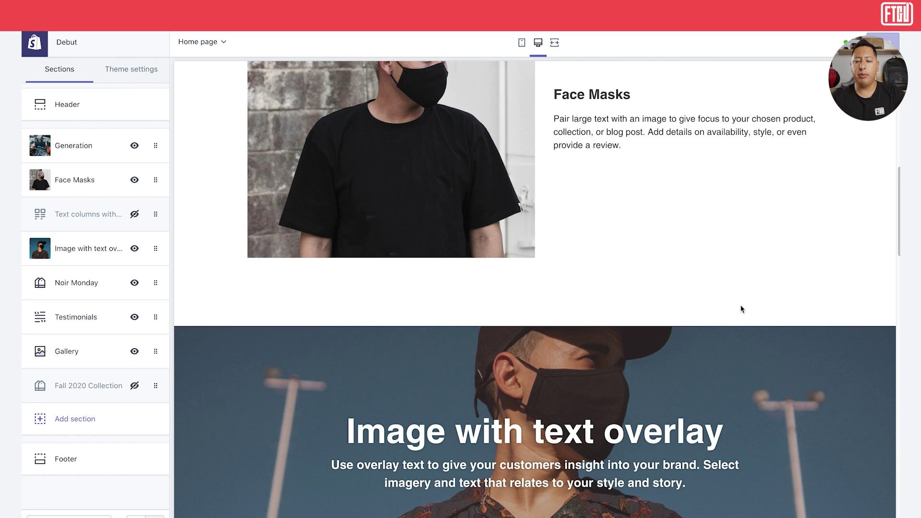
{"action": "scroll", "coordinate": [741, 309], "scroll_direction": "down", "scroll_amount": 20}
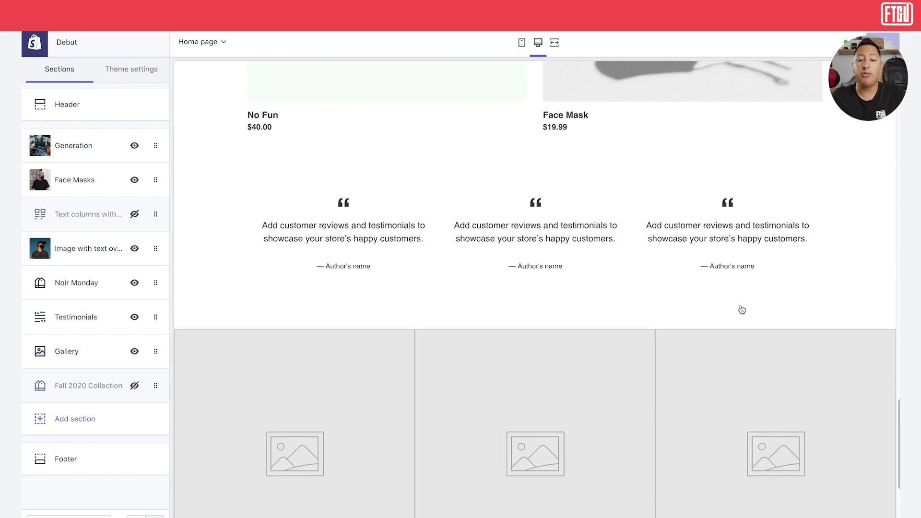
{"action": "scroll", "coordinate": [742, 309], "scroll_direction": "up", "scroll_amount": 5}
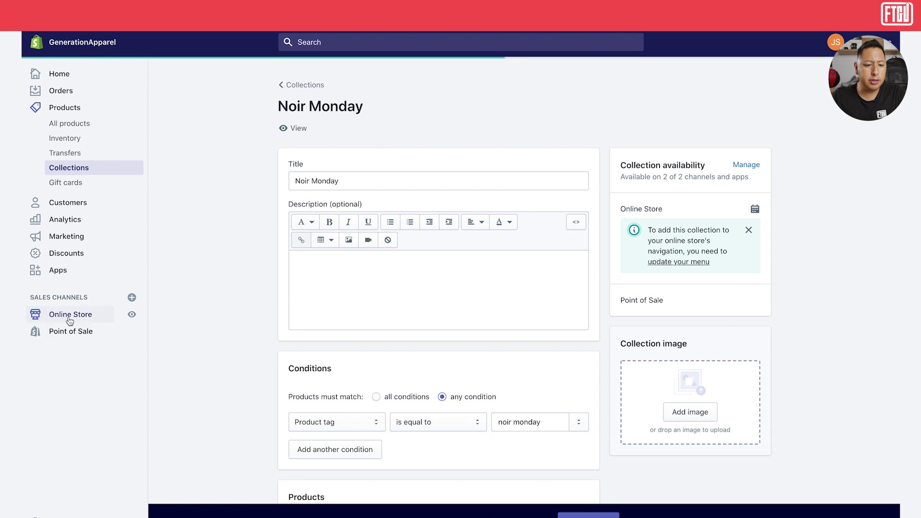
Start adding a new store location in the admin's location settings and name it LA Warehouse
{"action": "left_click", "coordinate": [54, 513]}
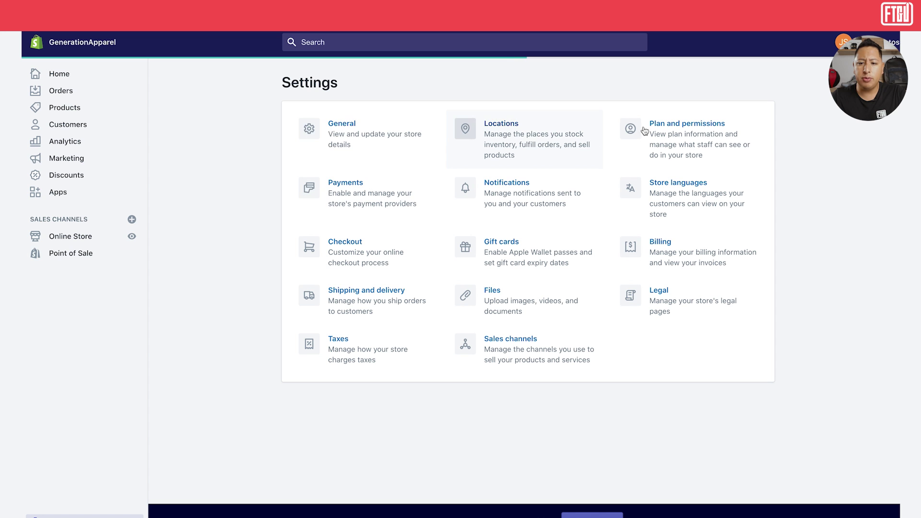
{"action": "left_click", "coordinate": [501, 144]}
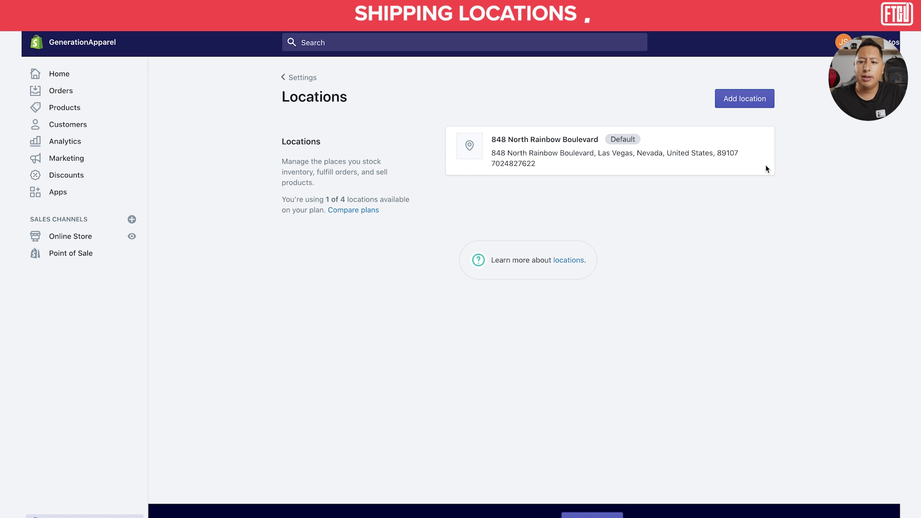
{"action": "left_click", "coordinate": [757, 97]}
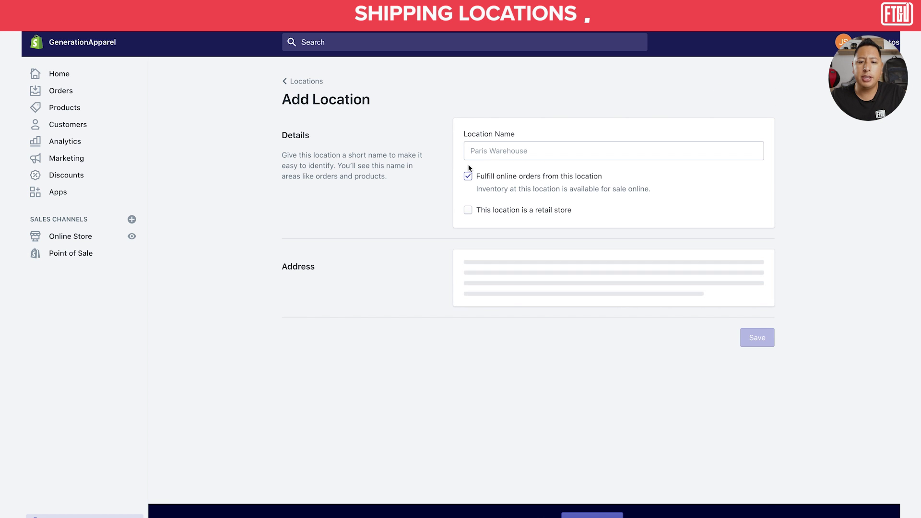
{"action": "left_click", "coordinate": [496, 151]}
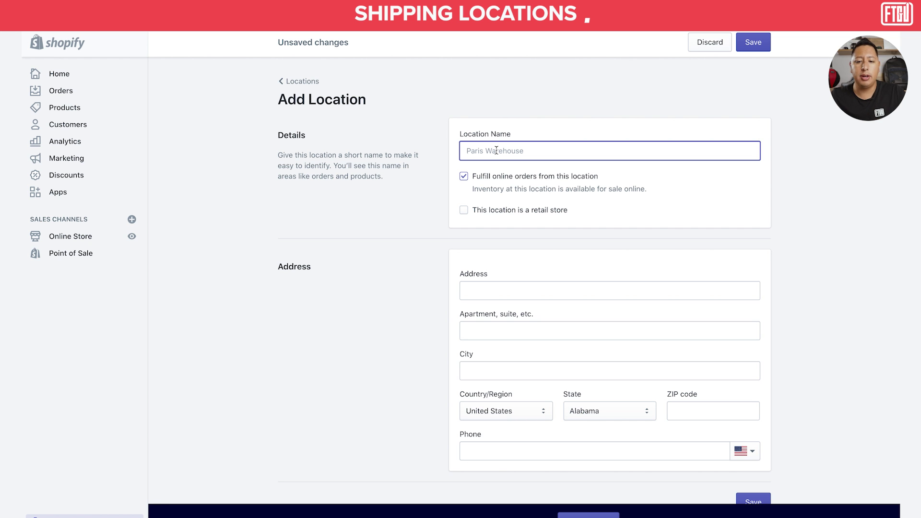
{"action": "type", "text": "LA Warehouse"}
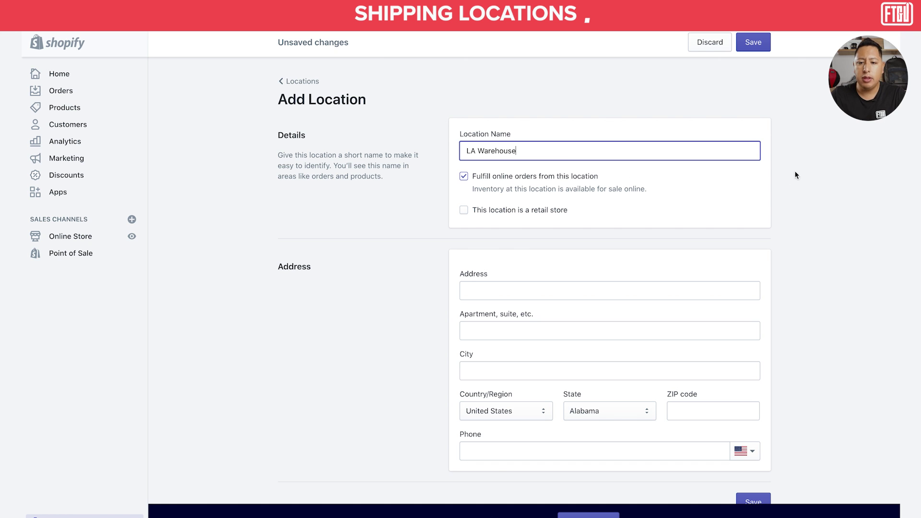
{"action": "left_click", "coordinate": [796, 176]}
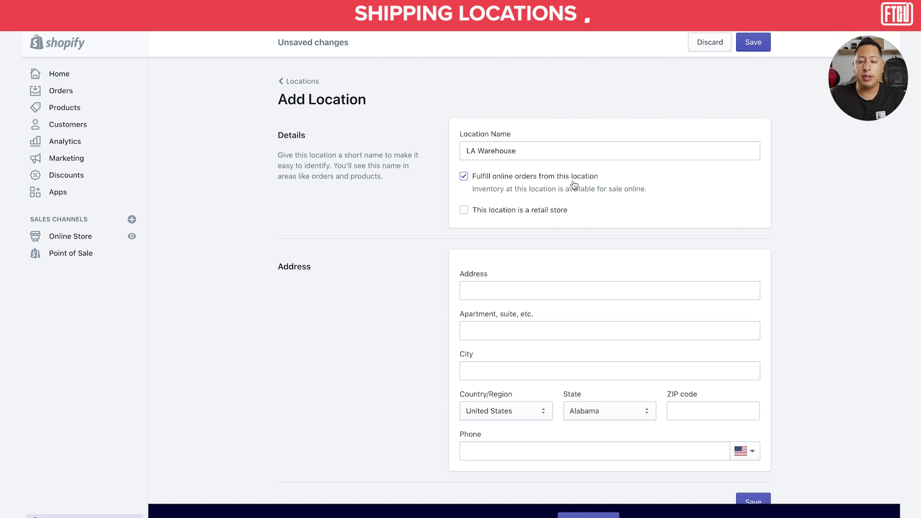
Mark the LA Warehouse location as a retail store and save it with the address left blank
{"action": "scroll", "coordinate": [641, 198], "scroll_direction": "down", "scroll_amount": 1}
{"action": "left_click", "coordinate": [464, 183]}
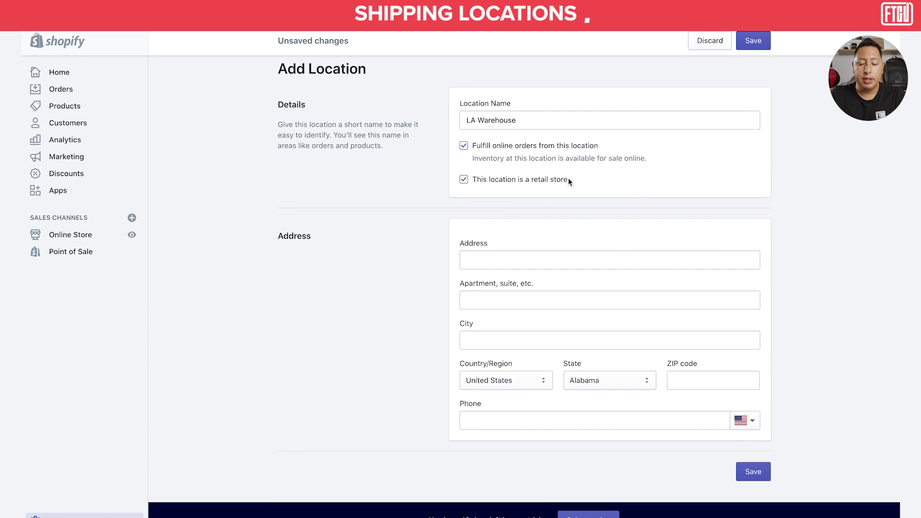
{"action": "key", "text": "ctrl+s"}
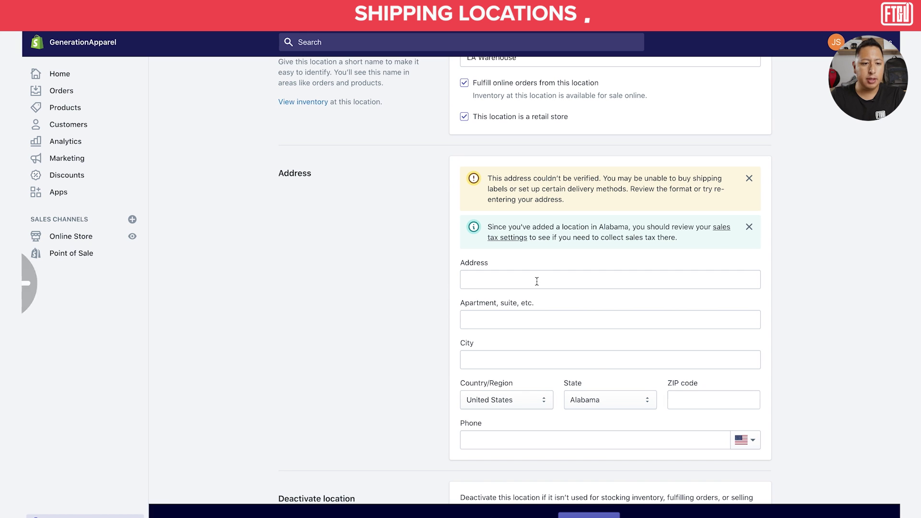
View the store's Orders page and admin home page
{"action": "left_click", "coordinate": [71, 95]}
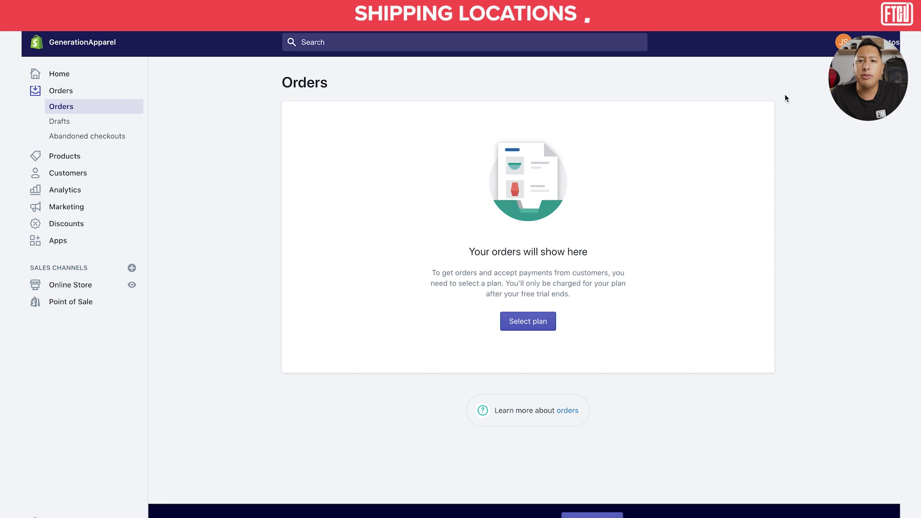
{"action": "left_click", "coordinate": [84, 76]}
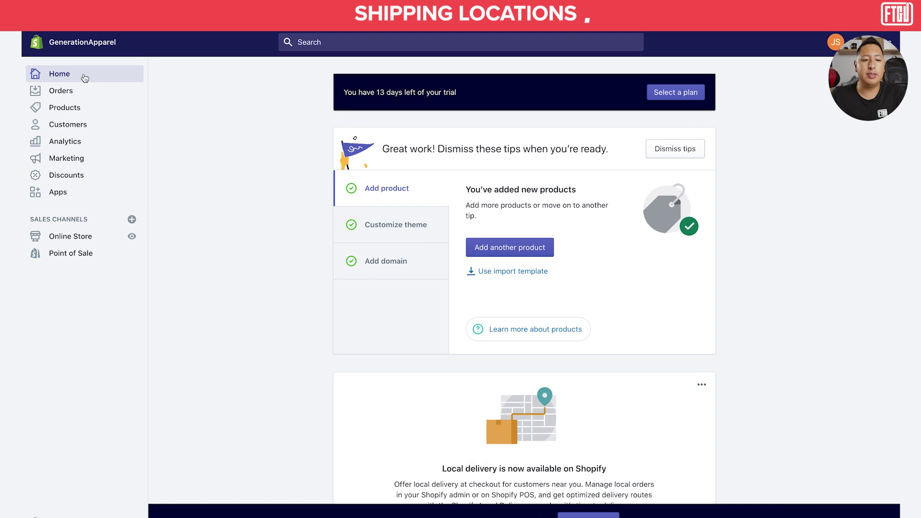
{"action": "left_click", "coordinate": [80, 92]}
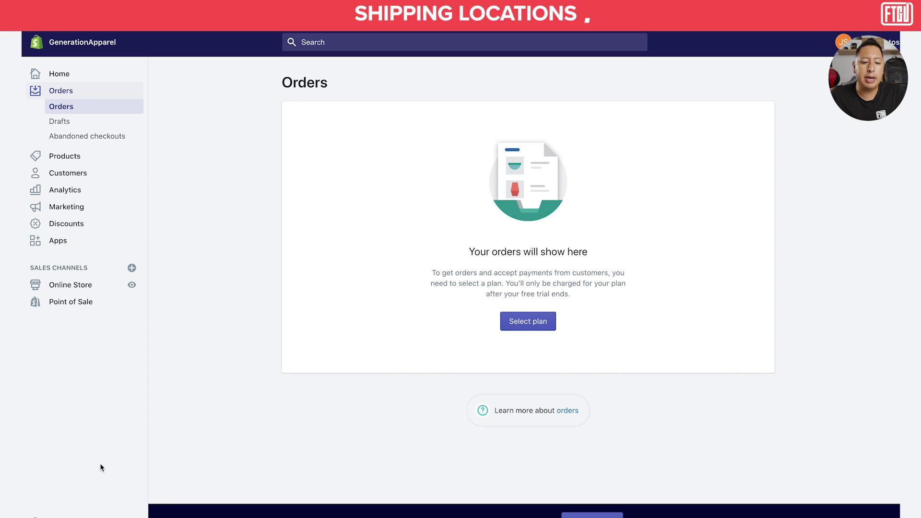
Open the store's shipping and delivery settings and review the delivery methods offered at checkout
{"action": "left_click", "coordinate": [70, 513]}
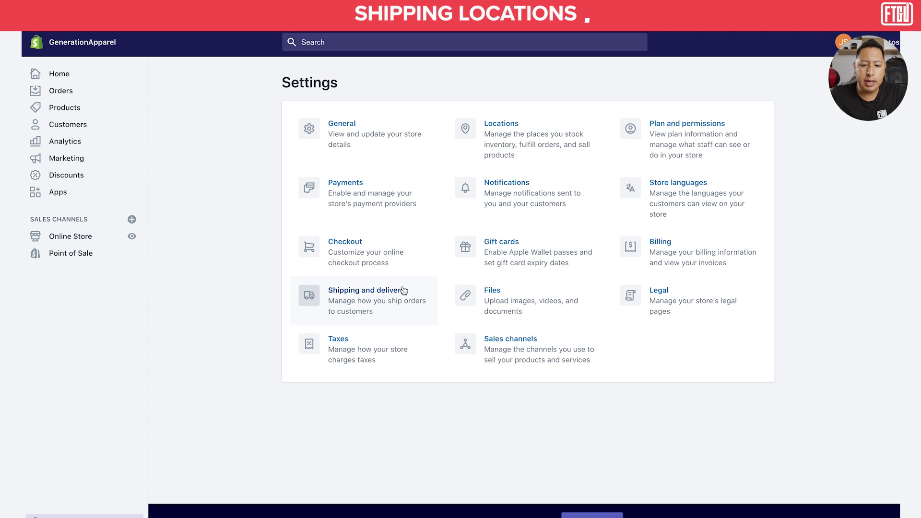
{"action": "left_click", "coordinate": [374, 303]}
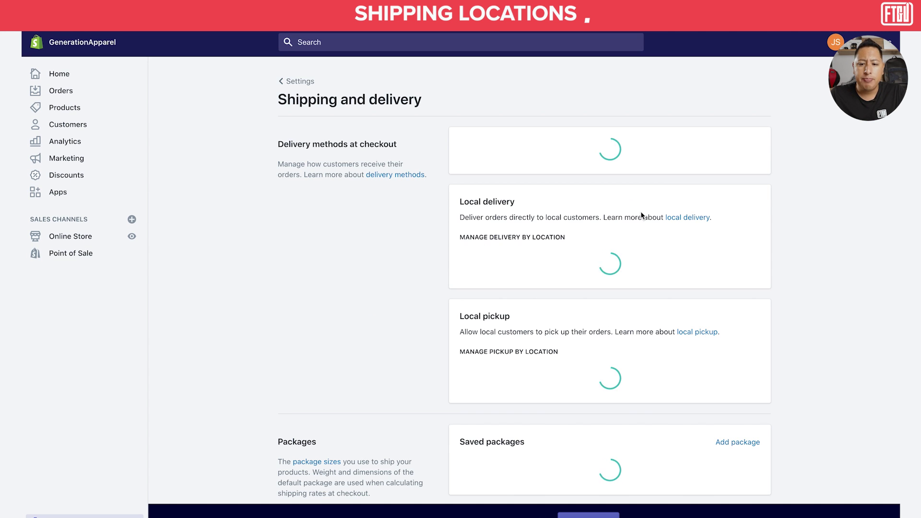
{"action": "scroll", "coordinate": [698, 210], "scroll_direction": "down", "scroll_amount": 1}
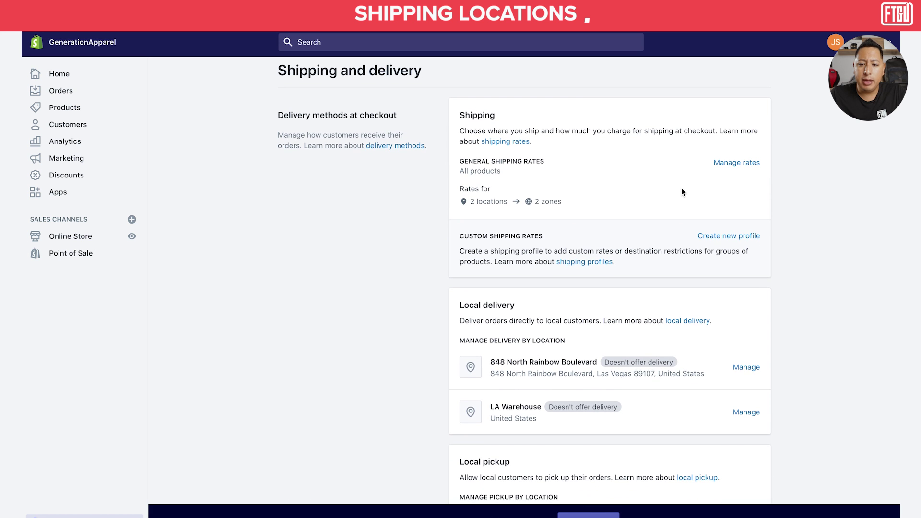
Review the shipping rates, local delivery, local pickup, saved packages and shipping label settings
{"action": "scroll", "coordinate": [681, 192], "scroll_direction": "down", "scroll_amount": 1}
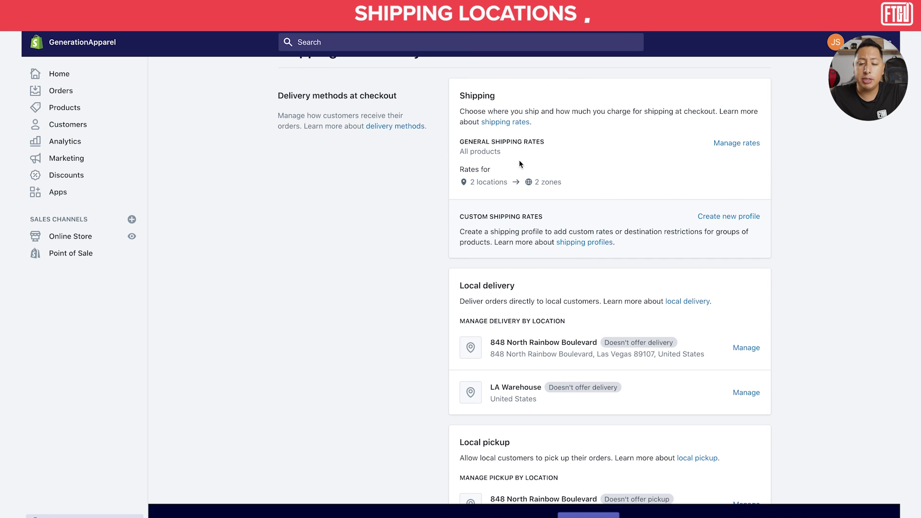
{"action": "scroll", "coordinate": [526, 165], "scroll_direction": "down", "scroll_amount": 1}
{"action": "scroll", "coordinate": [583, 187], "scroll_direction": "down", "scroll_amount": 3}
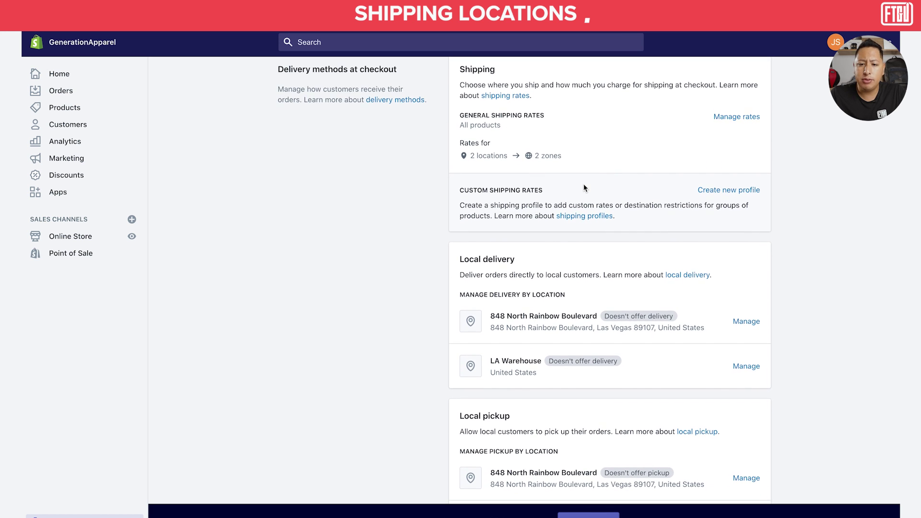
{"action": "scroll", "coordinate": [544, 248], "scroll_direction": "down", "scroll_amount": 2}
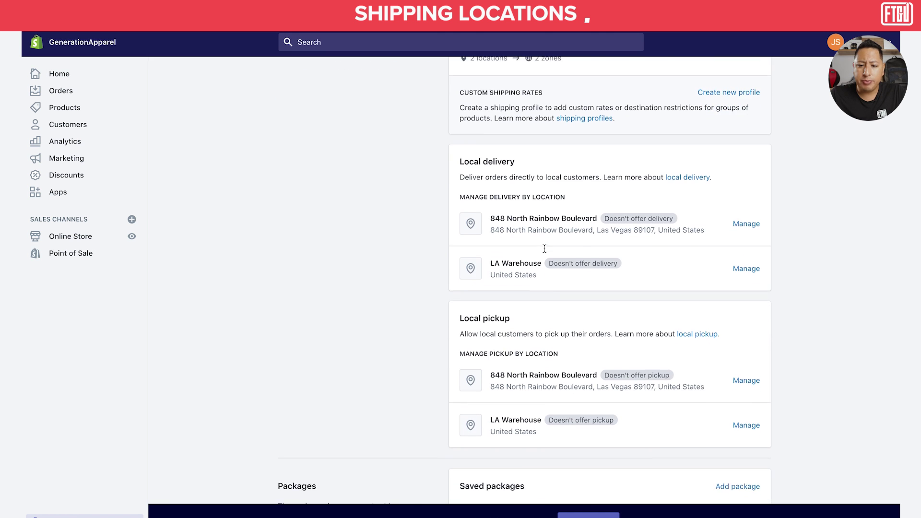
{"action": "scroll", "coordinate": [589, 248], "scroll_direction": "up", "scroll_amount": 1}
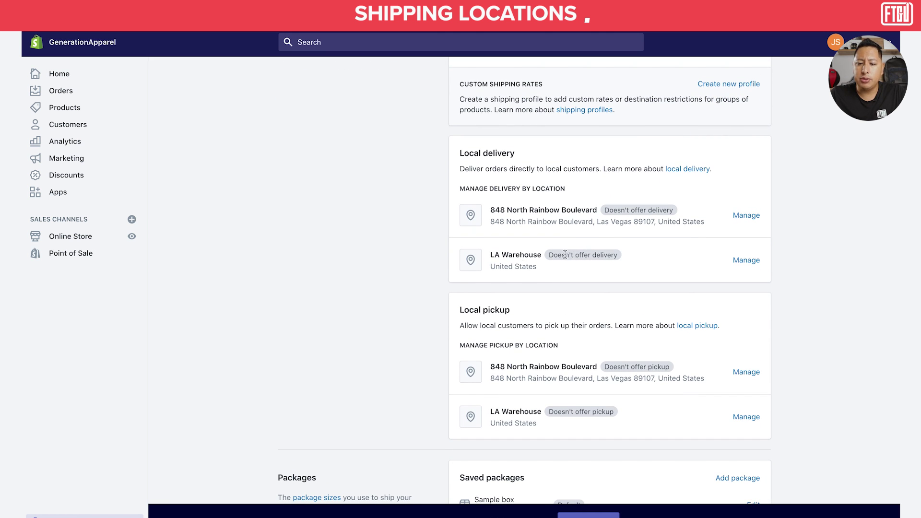
{"action": "scroll", "coordinate": [598, 258], "scroll_direction": "down", "scroll_amount": 1}
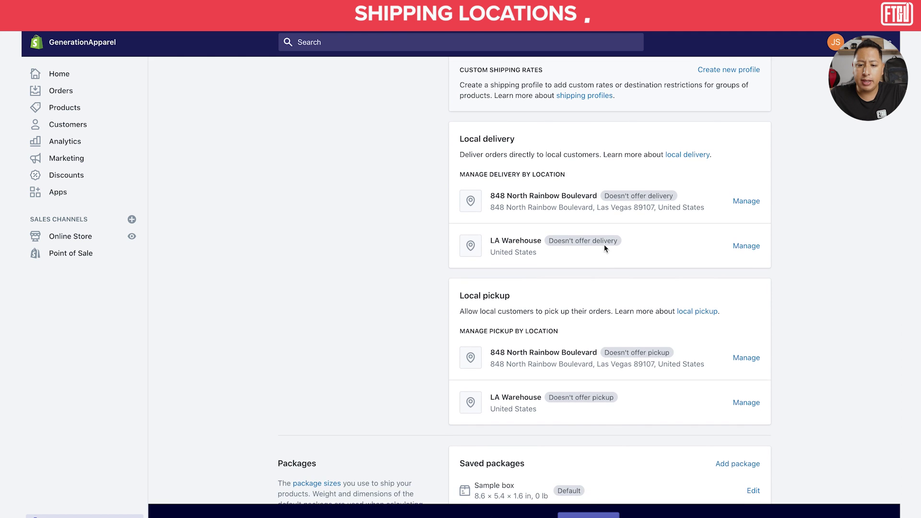
{"action": "scroll", "coordinate": [604, 247], "scroll_direction": "down", "scroll_amount": 3}
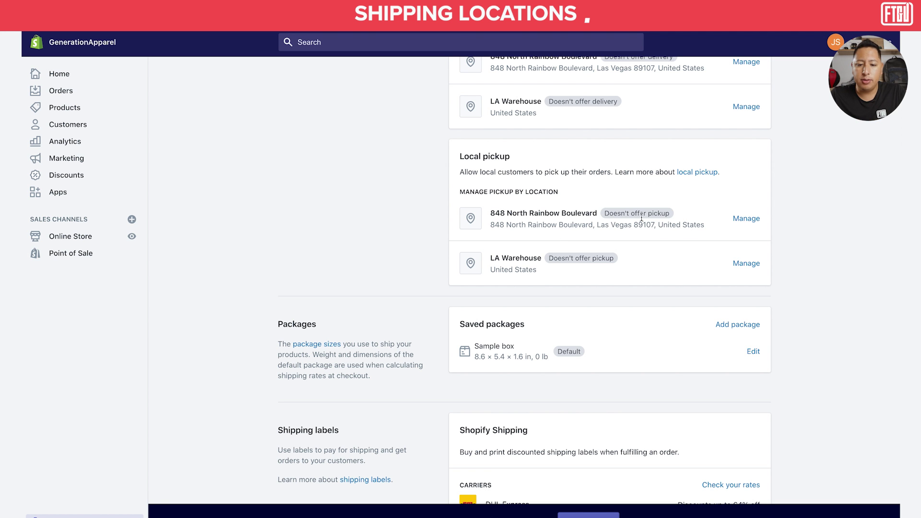
{"action": "scroll", "coordinate": [641, 218], "scroll_direction": "down", "scroll_amount": 3}
{"action": "scroll", "coordinate": [641, 221], "scroll_direction": "down", "scroll_amount": 2}
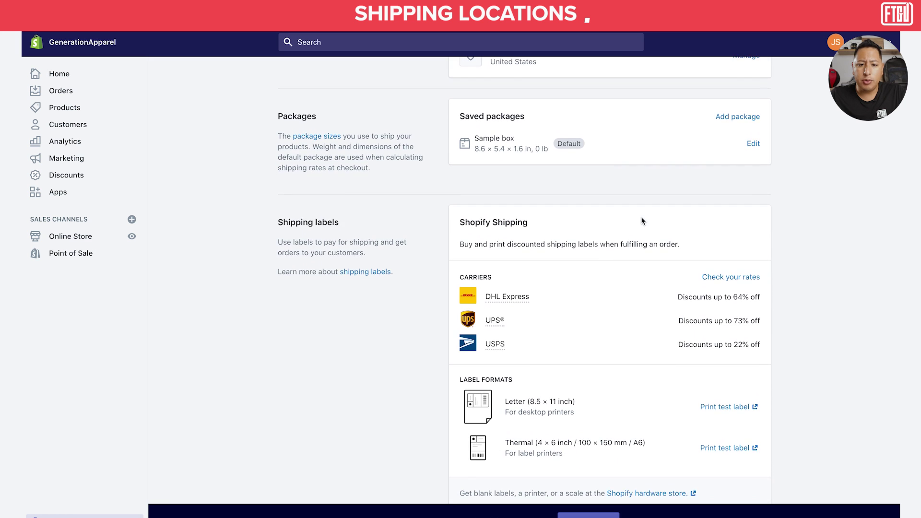
{"action": "scroll", "coordinate": [643, 218], "scroll_direction": "up", "scroll_amount": 1}
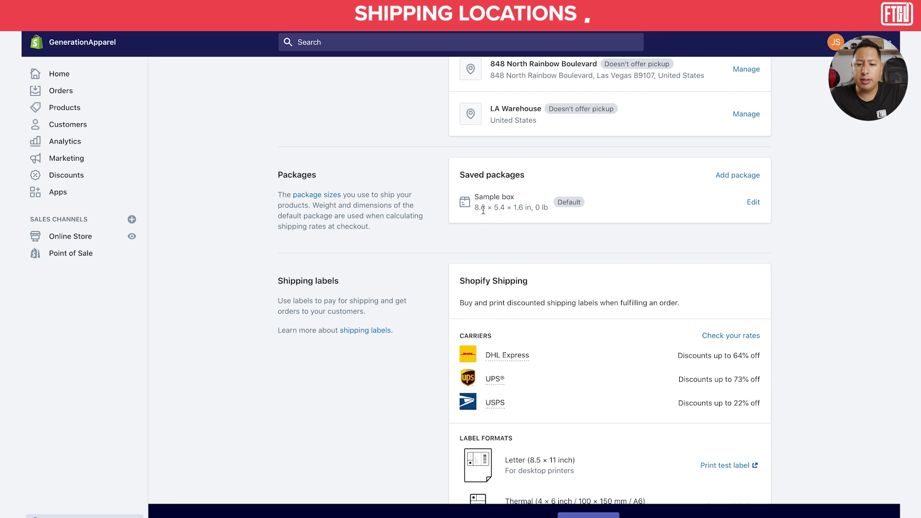
Start adding a saved package and examine the USPS carrier packaging options and sizes
{"action": "left_click", "coordinate": [738, 175]}
{"action": "left_click", "coordinate": [549, 157]}
{"action": "left_click", "coordinate": [402, 253]}
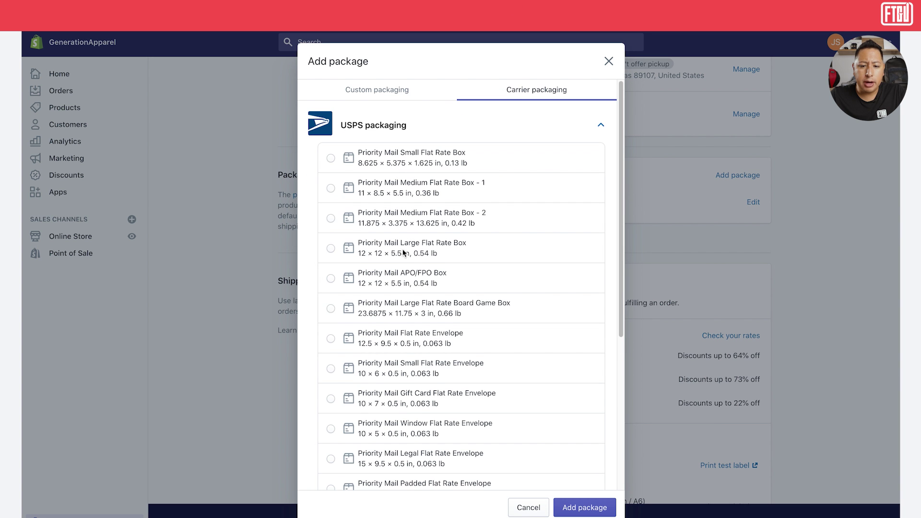
{"action": "scroll", "coordinate": [461, 193], "scroll_direction": "down", "scroll_amount": 3}
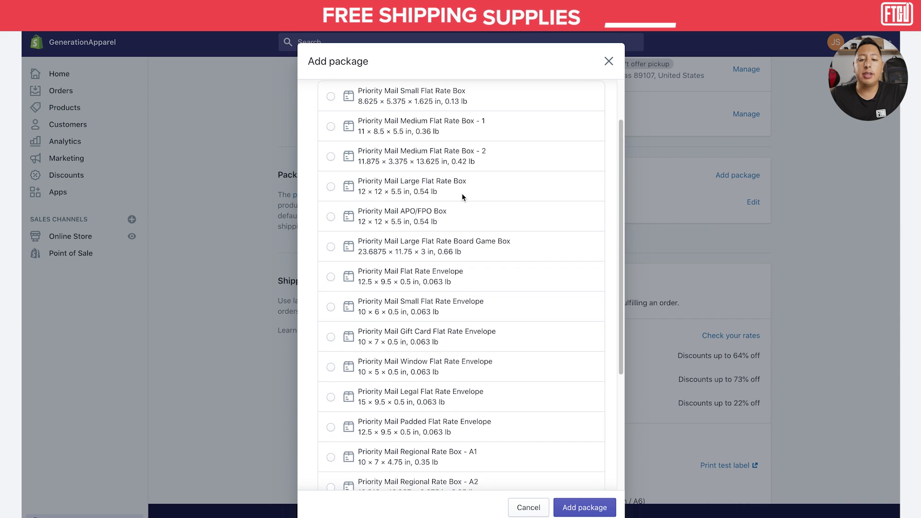
{"action": "scroll", "coordinate": [462, 193], "scroll_direction": "down", "scroll_amount": 4}
{"action": "scroll", "coordinate": [461, 193], "scroll_direction": "up", "scroll_amount": 5}
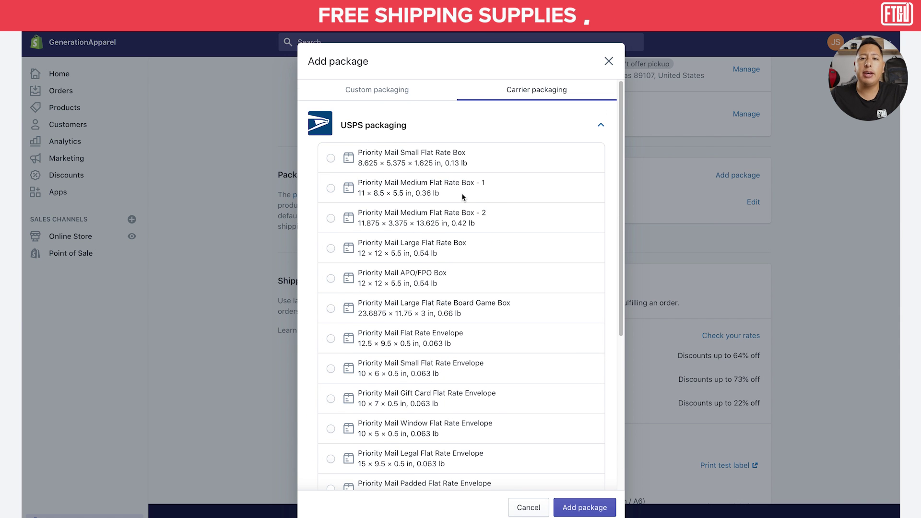
{"action": "scroll", "coordinate": [461, 193], "scroll_direction": "down", "scroll_amount": 5}
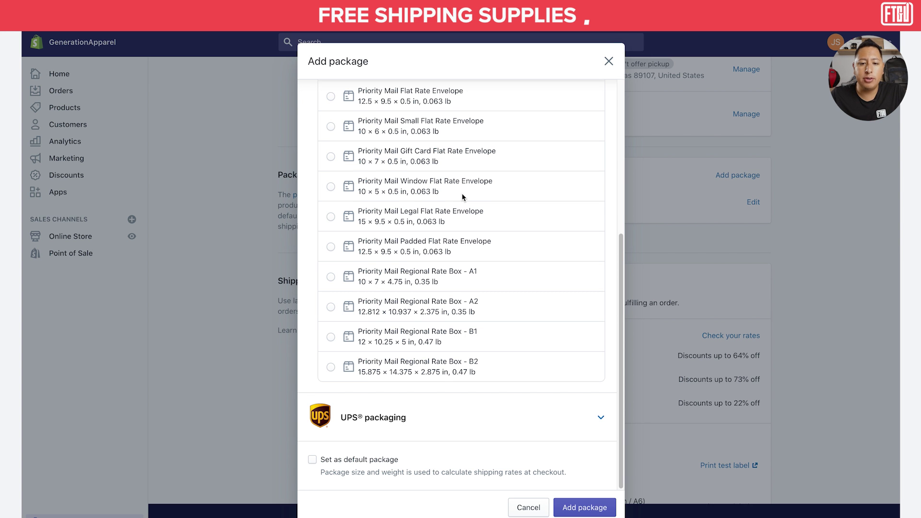
{"action": "scroll", "coordinate": [462, 193], "scroll_direction": "up", "scroll_amount": 5}
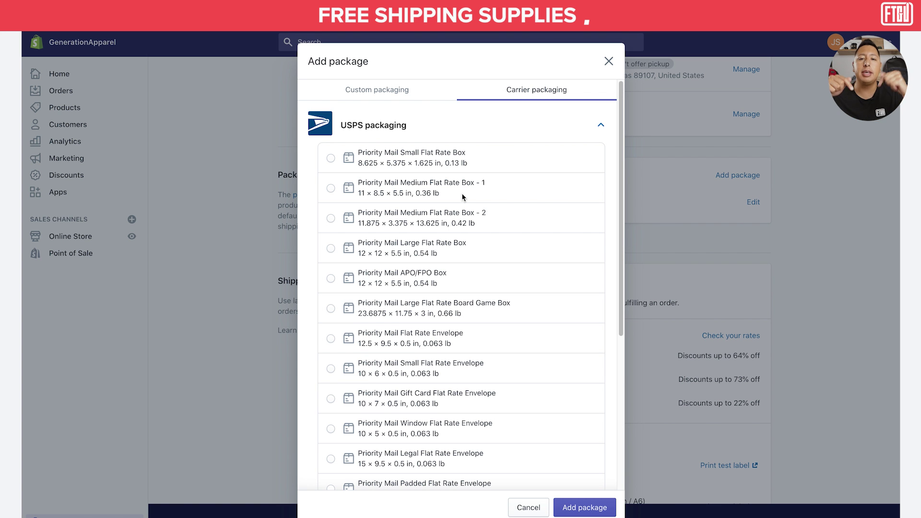
{"action": "scroll", "coordinate": [461, 192], "scroll_direction": "down", "scroll_amount": 5}
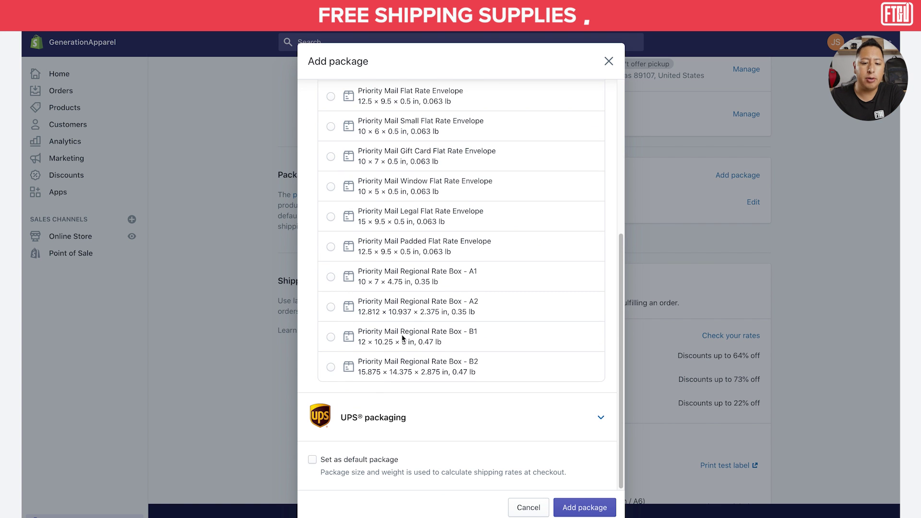
Examine the UPS packaging options and return to the USPS packaging list
{"action": "left_click", "coordinate": [369, 415]}
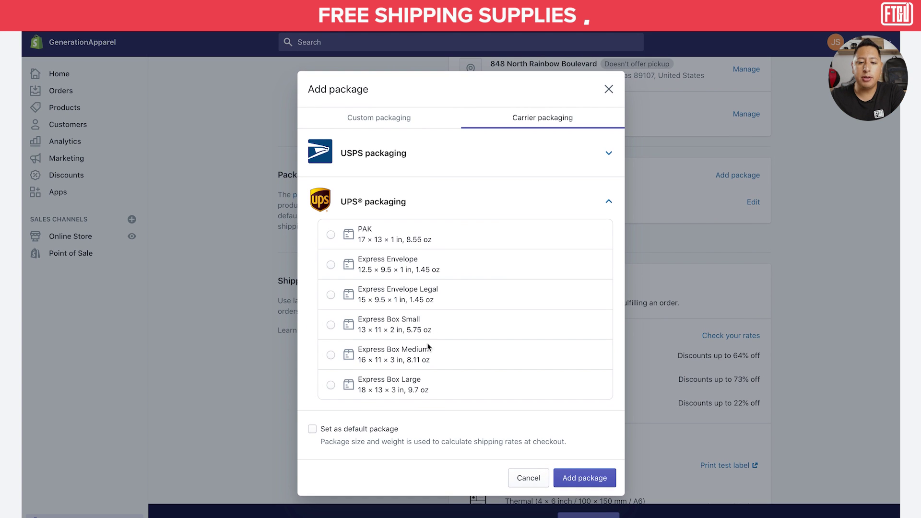
{"action": "left_click", "coordinate": [429, 223]}
{"action": "left_click", "coordinate": [422, 153]}
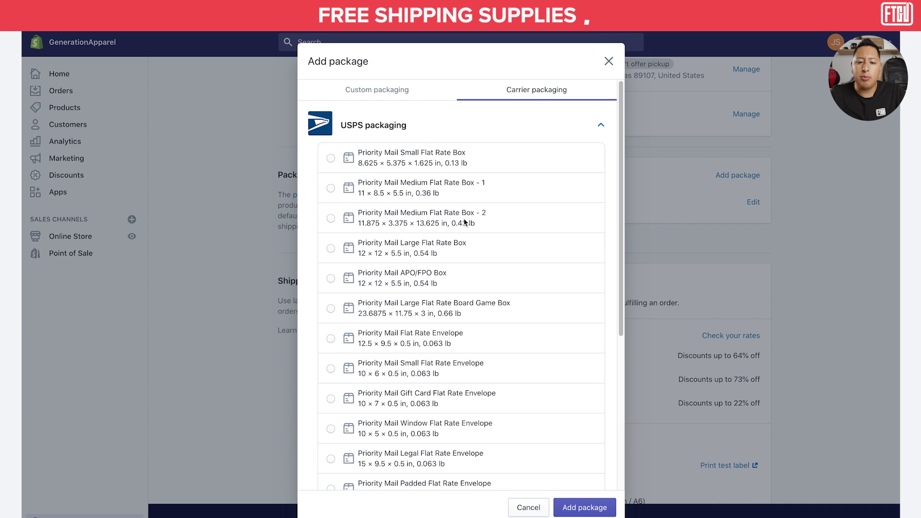
Add the USPS Priority Mail Flat Rate Envelope to the store's saved packages
{"action": "scroll", "coordinate": [464, 217], "scroll_direction": "down", "scroll_amount": 3}
{"action": "scroll", "coordinate": [458, 288], "scroll_direction": "down", "scroll_amount": 2}
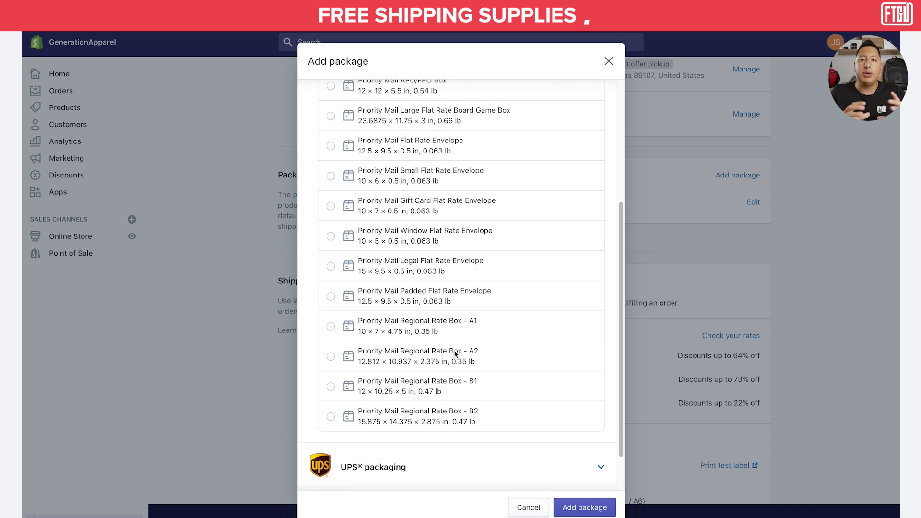
{"action": "scroll", "coordinate": [488, 335], "scroll_direction": "up", "scroll_amount": 3}
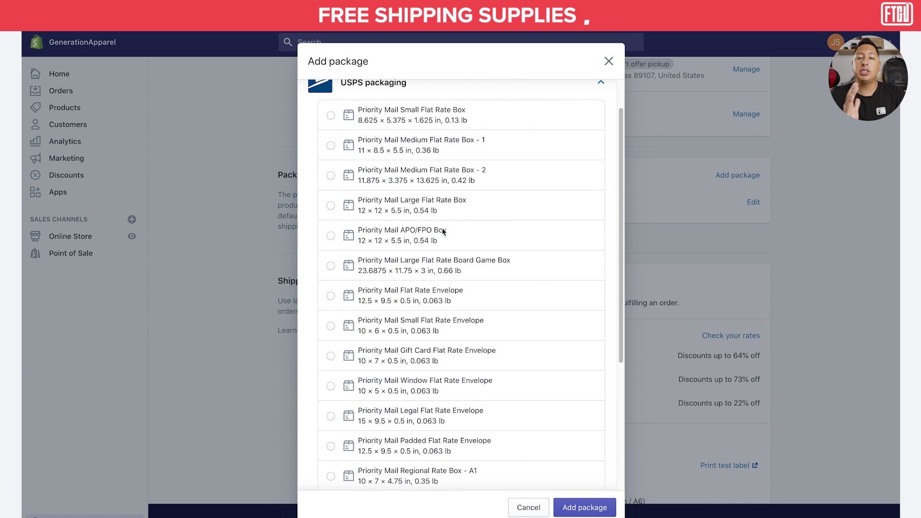
{"action": "scroll", "coordinate": [443, 232], "scroll_direction": "down", "scroll_amount": 2}
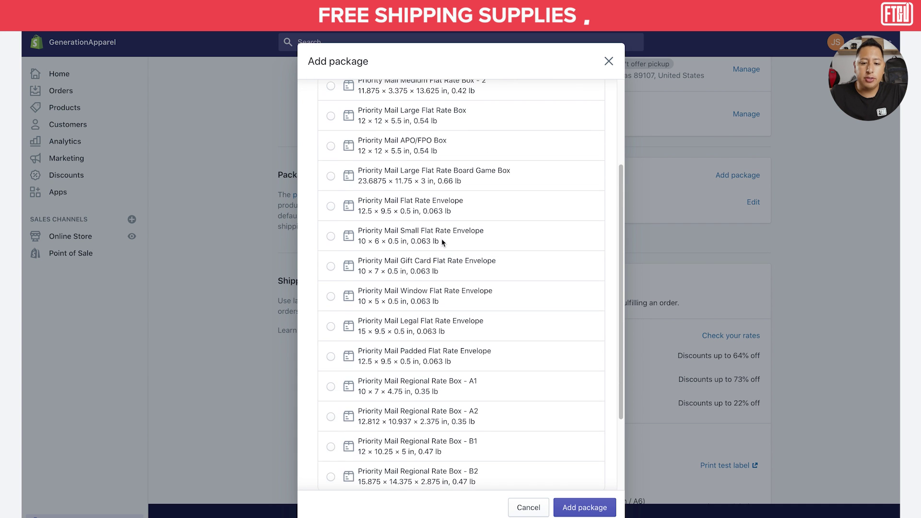
{"action": "left_click", "coordinate": [394, 197]}
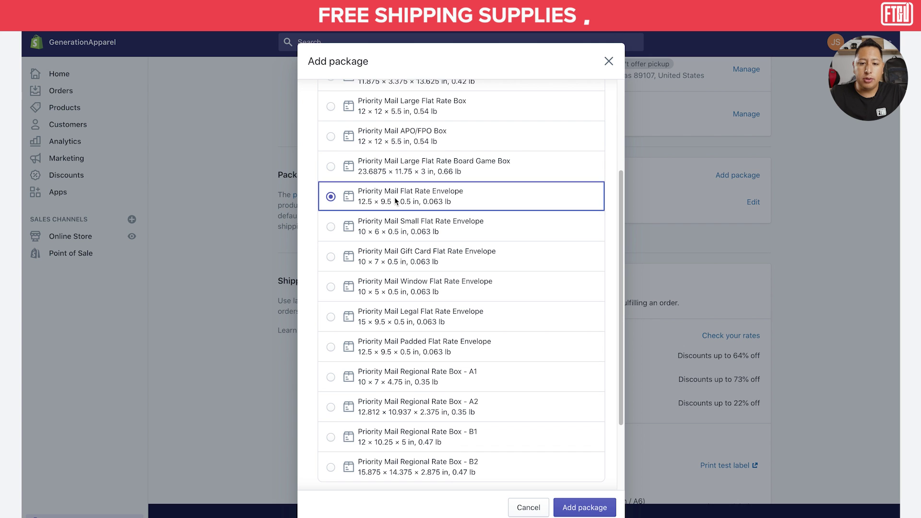
{"action": "left_click", "coordinate": [584, 504]}
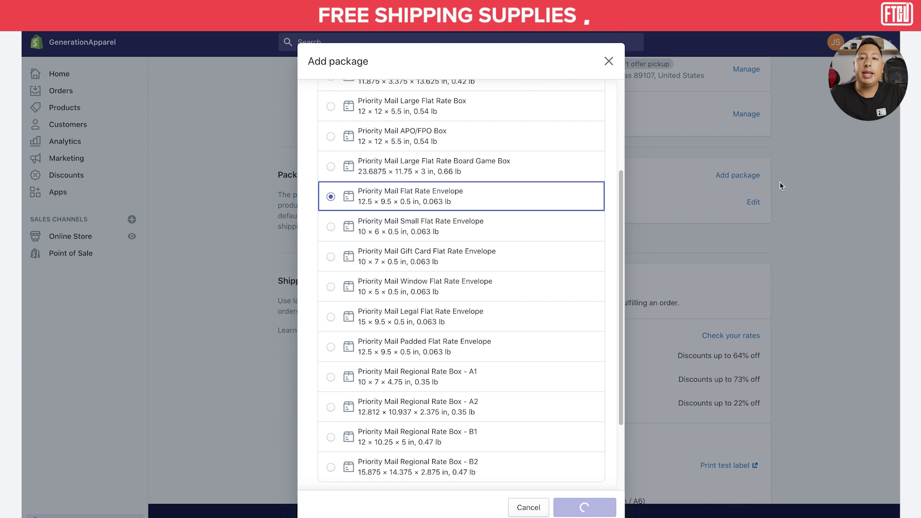
Make the saved Priority Mail Flat Rate Envelope the default package
{"action": "scroll", "coordinate": [779, 182], "scroll_direction": "down", "scroll_amount": 1}
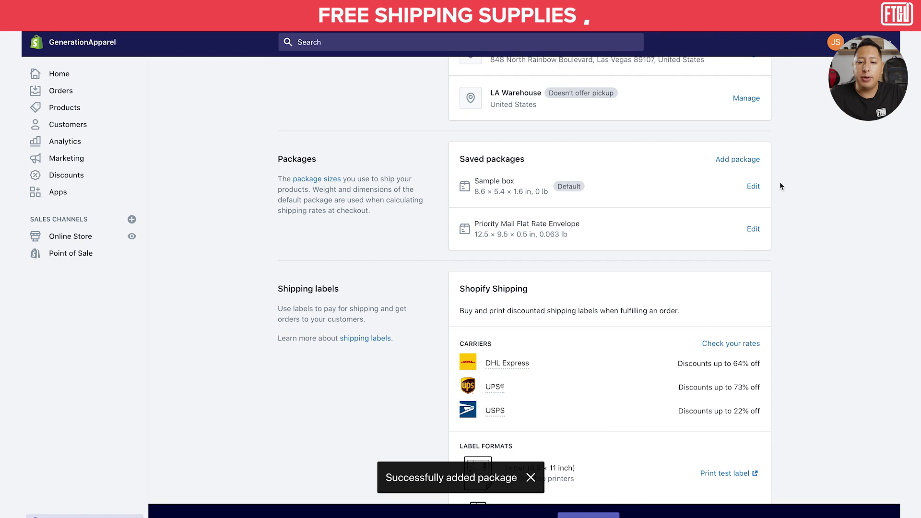
{"action": "left_click", "coordinate": [753, 208]}
{"action": "left_click", "coordinate": [600, 326]}
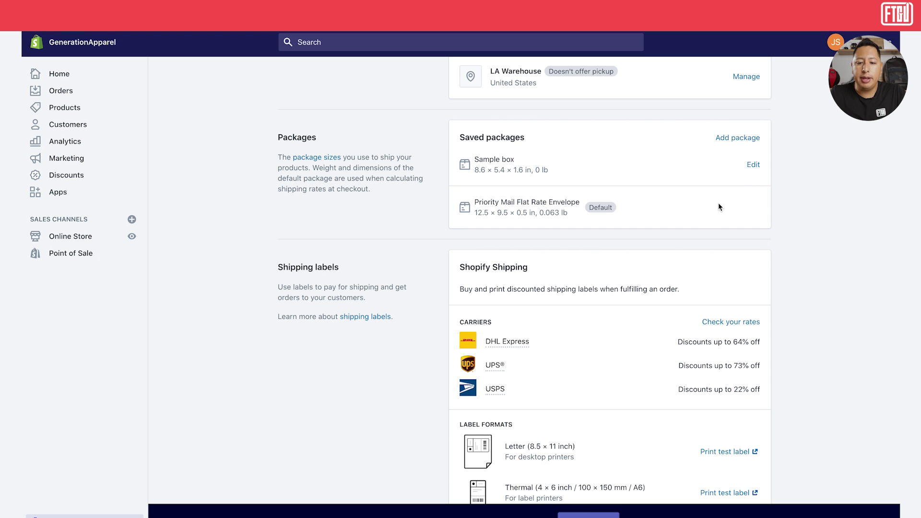
Review the shipping label carriers and formats, and preview the Letter (8.5 × 11 inch) test label before closing it
{"action": "scroll", "coordinate": [718, 203], "scroll_direction": "down", "scroll_amount": 1}
{"action": "scroll", "coordinate": [718, 206], "scroll_direction": "down", "scroll_amount": 3}
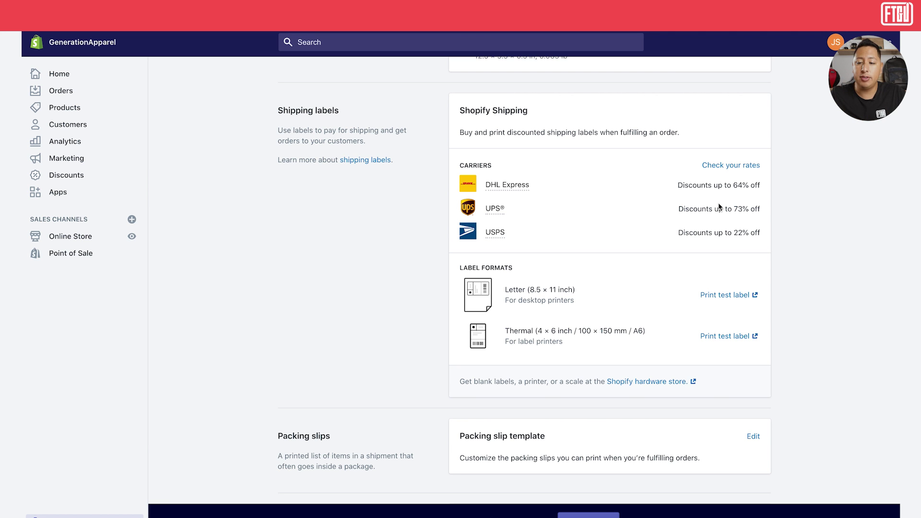
{"action": "scroll", "coordinate": [788, 202], "scroll_direction": "down", "scroll_amount": 1}
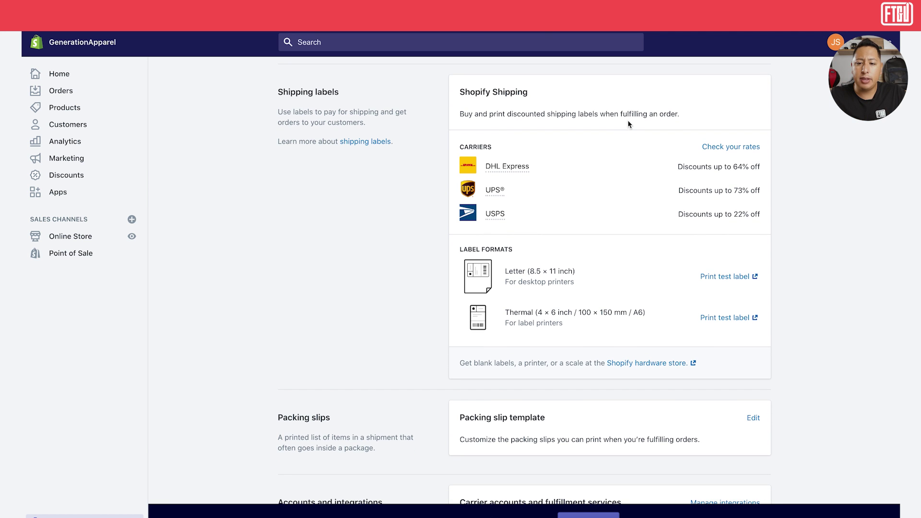
{"action": "scroll", "coordinate": [628, 124], "scroll_direction": "down", "scroll_amount": 1}
{"action": "scroll", "coordinate": [662, 125], "scroll_direction": "down", "scroll_amount": 1}
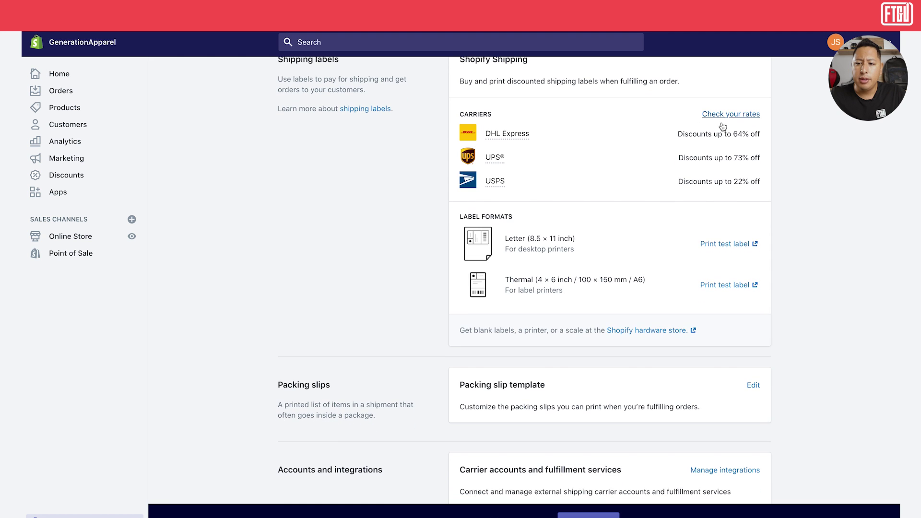
{"action": "scroll", "coordinate": [772, 184], "scroll_direction": "down", "scroll_amount": 2}
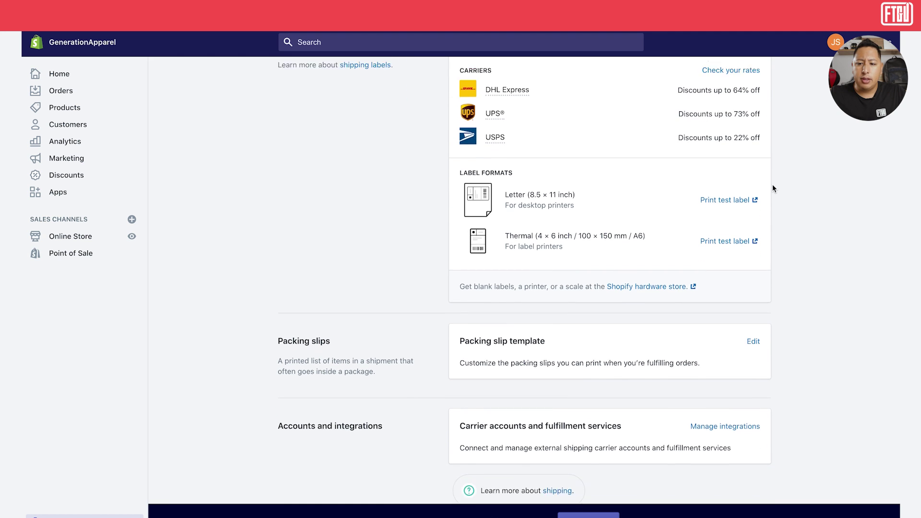
{"action": "scroll", "coordinate": [722, 190], "scroll_direction": "down", "scroll_amount": 1}
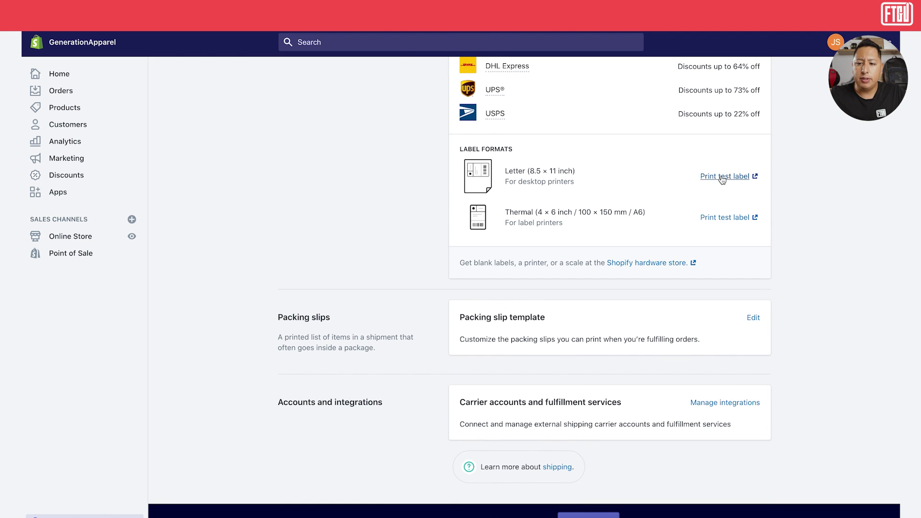
{"action": "left_click", "coordinate": [722, 177]}
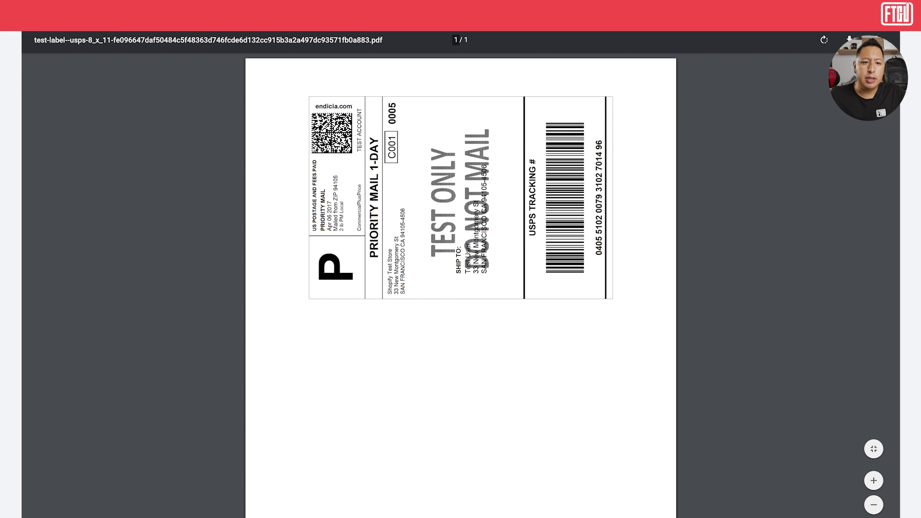
{"action": "key", "text": "ctrl+w"}
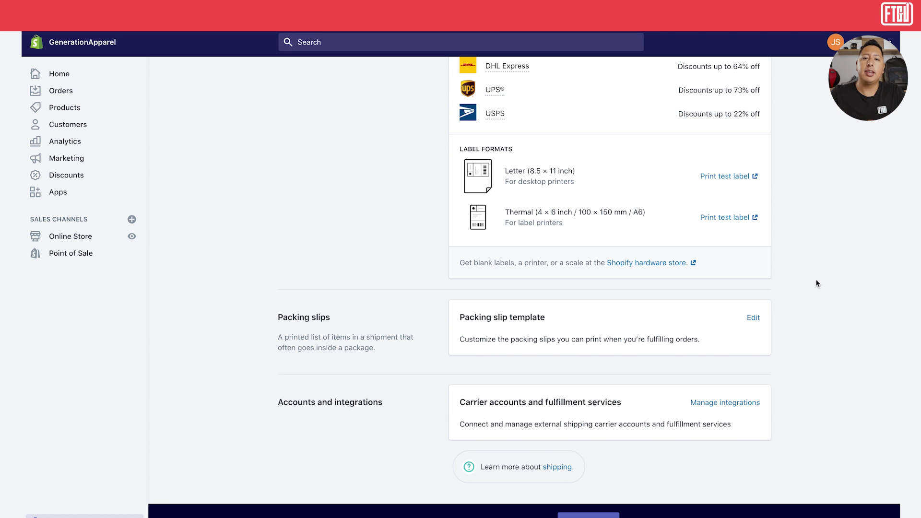
Look over the delivery, pickup, package and label settings again and return to the admin home page
{"action": "scroll", "coordinate": [793, 362], "scroll_direction": "up", "scroll_amount": 8}
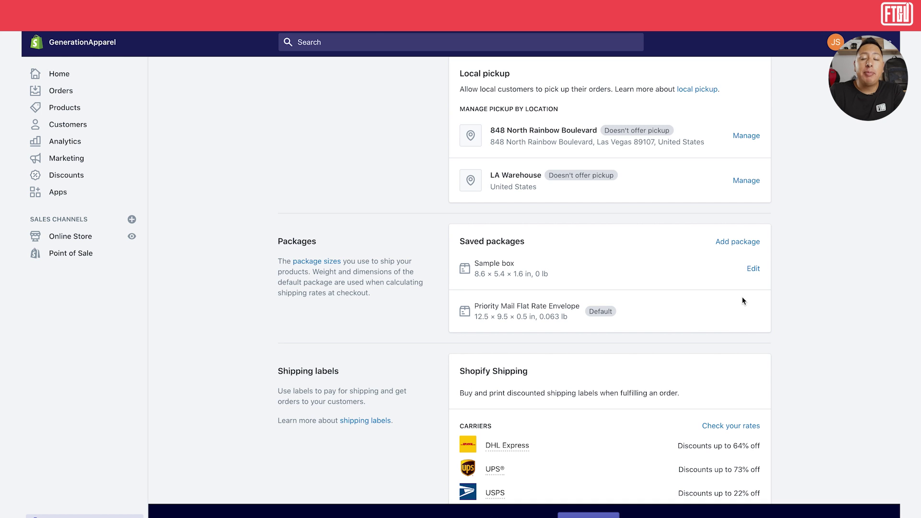
{"action": "scroll", "coordinate": [743, 300], "scroll_direction": "up", "scroll_amount": 9}
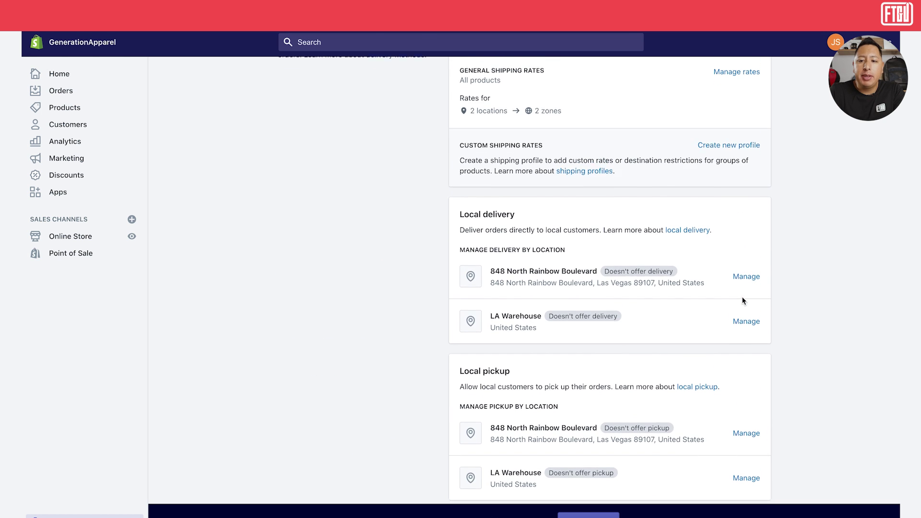
{"action": "scroll", "coordinate": [743, 301], "scroll_direction": "down", "scroll_amount": 7}
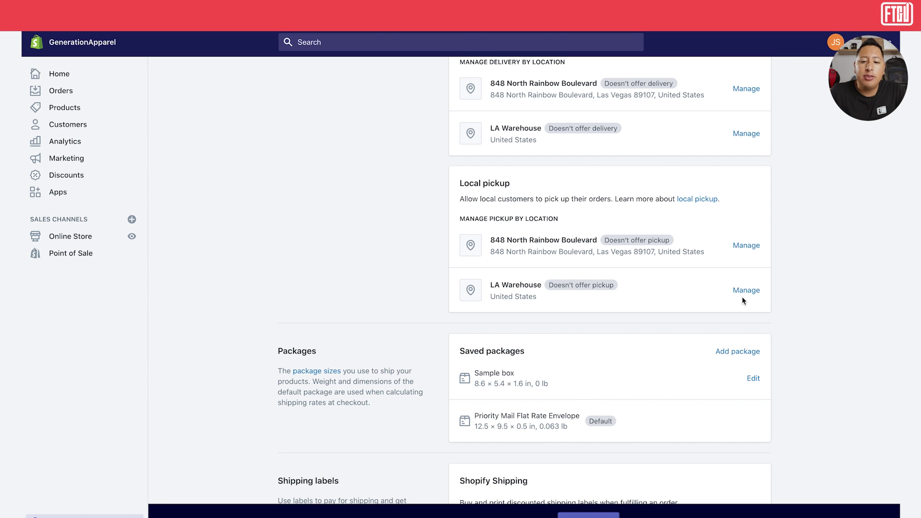
{"action": "scroll", "coordinate": [743, 301], "scroll_direction": "down", "scroll_amount": 10}
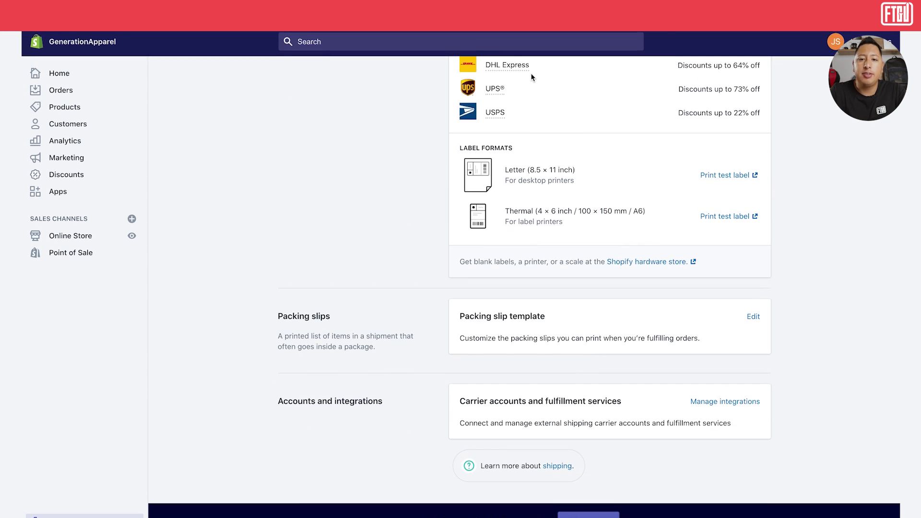
{"action": "left_click", "coordinate": [66, 73]}
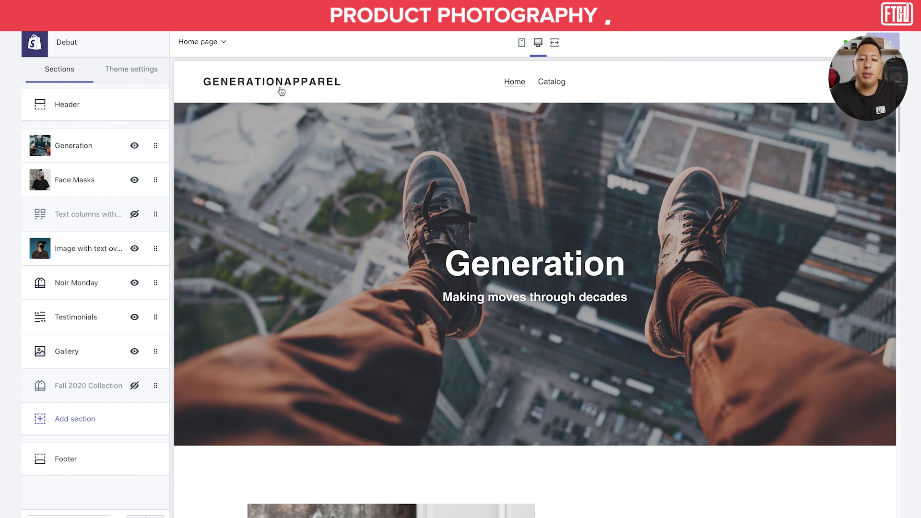
Look over the store's home page, switch to Placeit and browse its tank top mockups for product photography
{"action": "scroll", "coordinate": [576, 126], "scroll_direction": "down", "scroll_amount": 2}
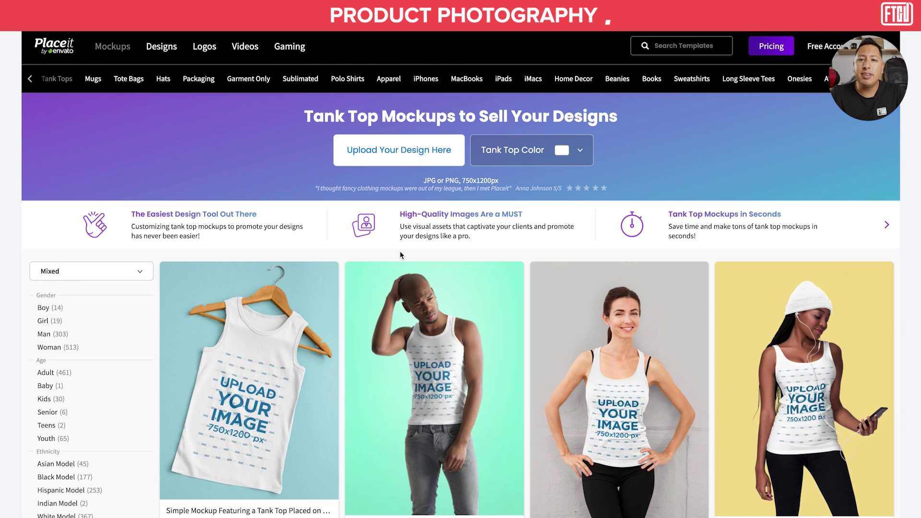
{"action": "scroll", "coordinate": [798, 233], "scroll_direction": "down", "scroll_amount": 3}
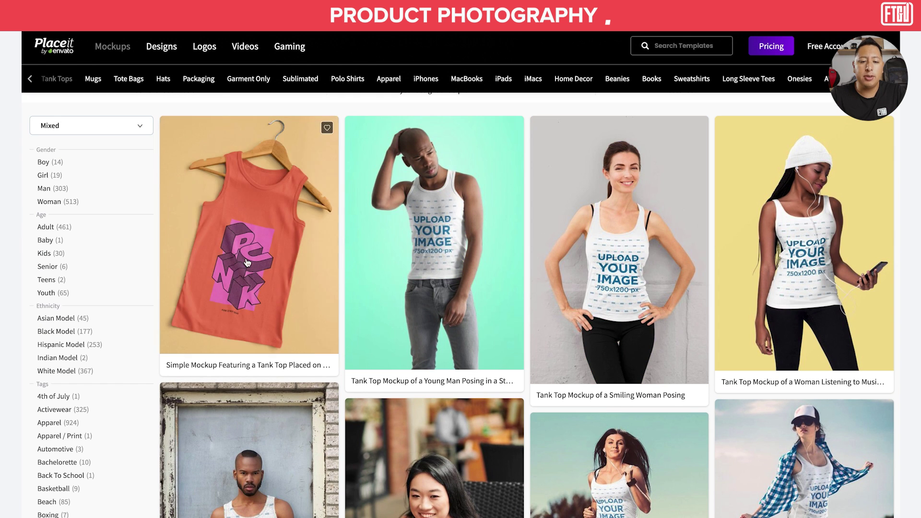
{"action": "scroll", "coordinate": [822, 223], "scroll_direction": "down", "scroll_amount": 2}
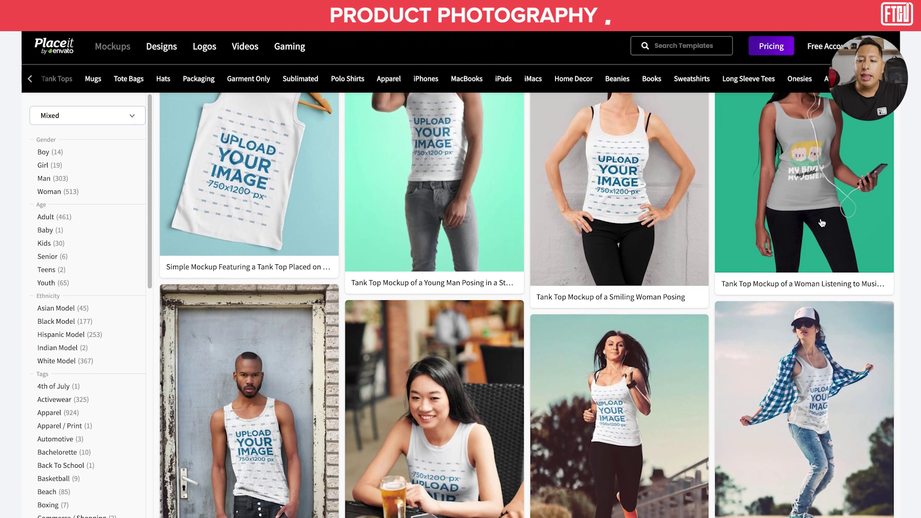
{"action": "scroll", "coordinate": [821, 222], "scroll_direction": "down", "scroll_amount": 4}
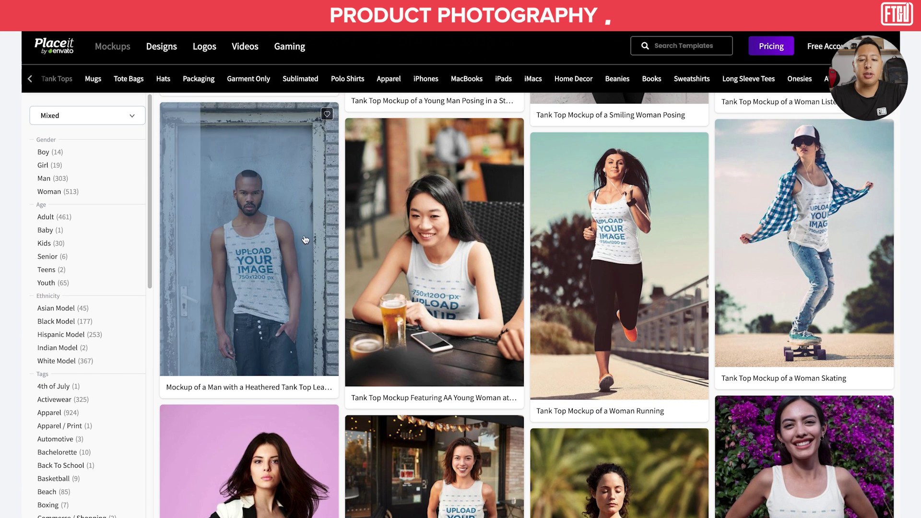
{"action": "scroll", "coordinate": [435, 241], "scroll_direction": "down", "scroll_amount": 3}
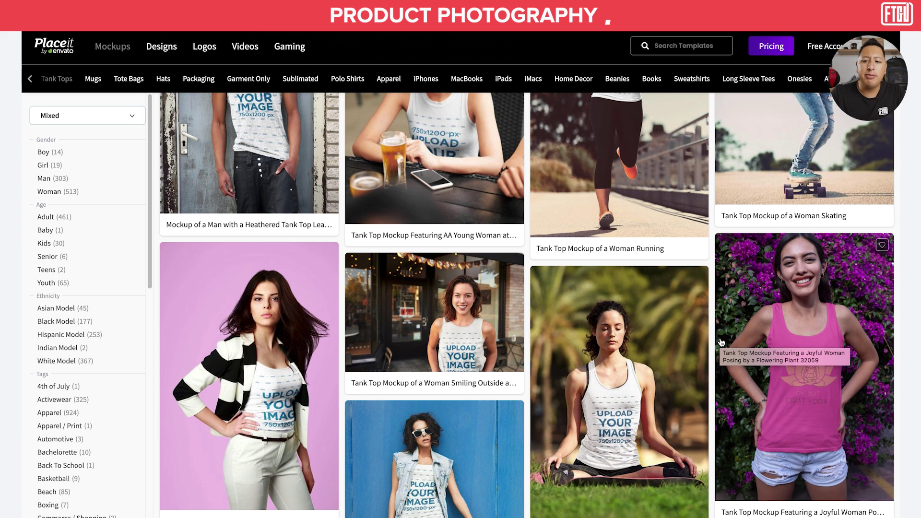
{"action": "scroll", "coordinate": [721, 342], "scroll_direction": "down", "scroll_amount": 5}
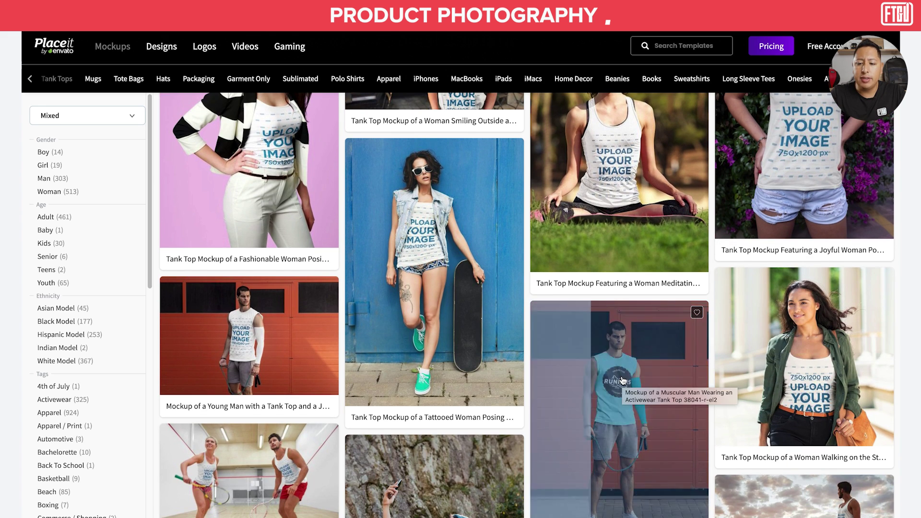
{"action": "scroll", "coordinate": [622, 381], "scroll_direction": "down", "scroll_amount": 5}
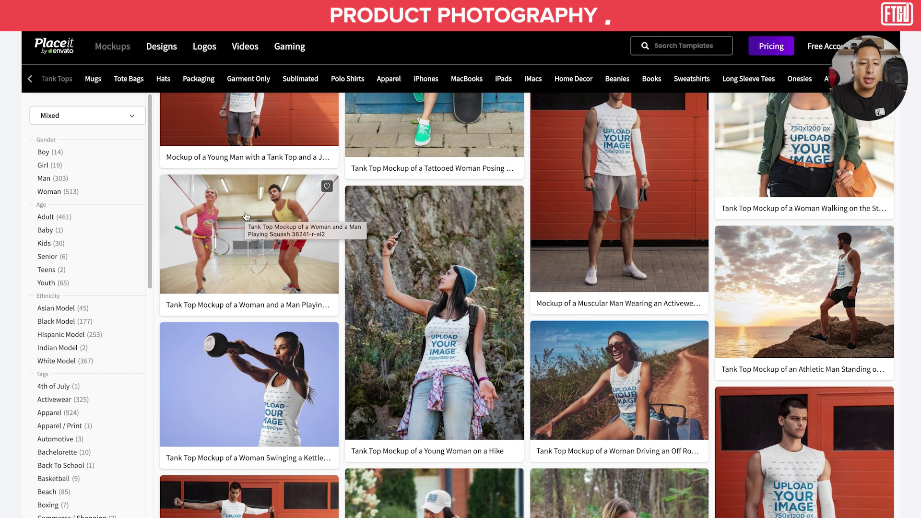
{"action": "scroll", "coordinate": [246, 216], "scroll_direction": "down", "scroll_amount": 3}
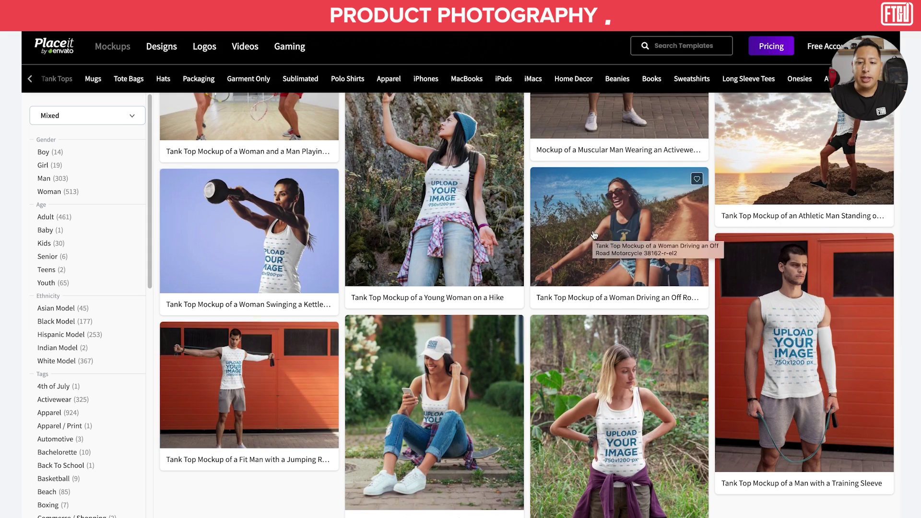
{"action": "scroll", "coordinate": [593, 234], "scroll_direction": "down", "scroll_amount": 20}
{"action": "scroll", "coordinate": [593, 235], "scroll_direction": "up", "scroll_amount": 20}
{"action": "scroll", "coordinate": [593, 234], "scroll_direction": "down", "scroll_amount": 10}
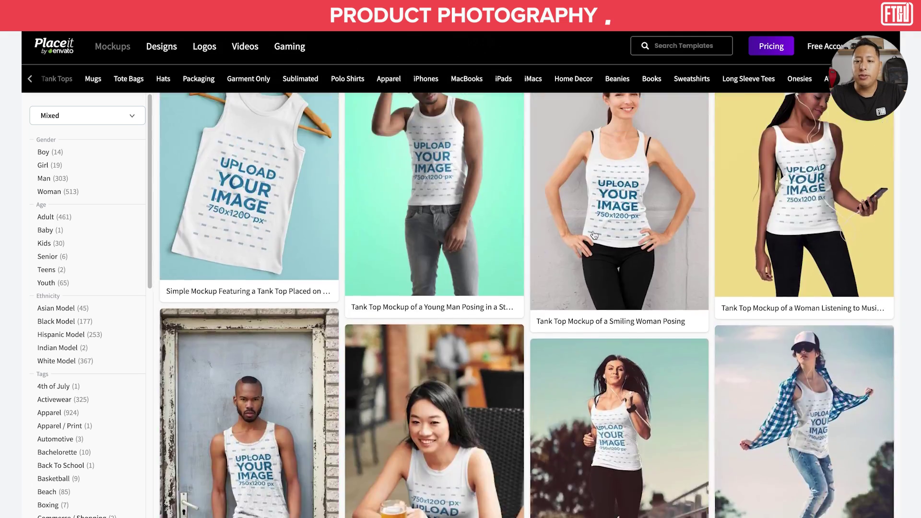
{"action": "scroll", "coordinate": [593, 235], "scroll_direction": "up", "scroll_amount": 5}
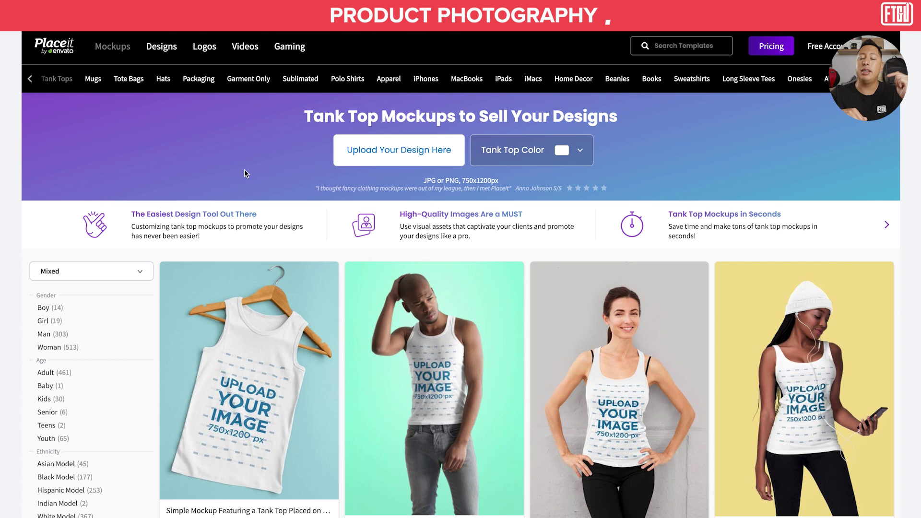
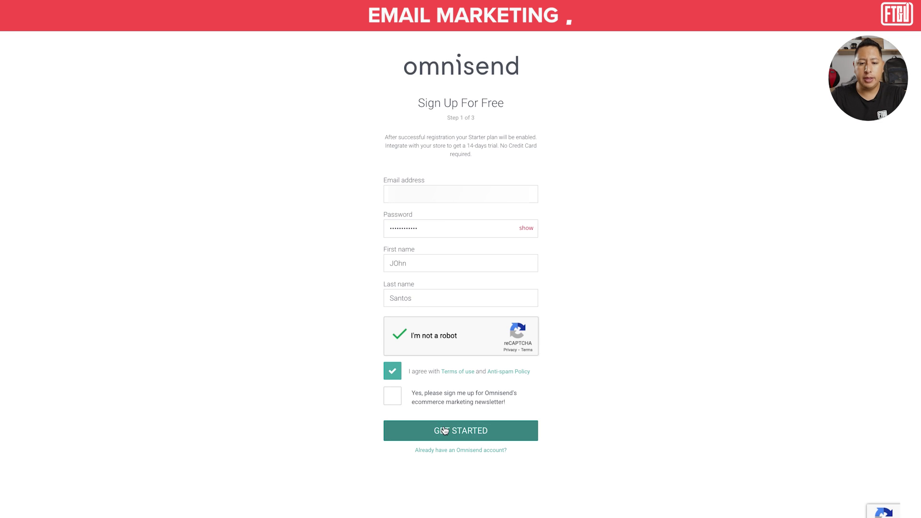
Submit the Omnisend sign-up form and complete the business details for Generation Apparel with the website generationapparel.store
{"action": "left_click", "coordinate": [445, 431]}
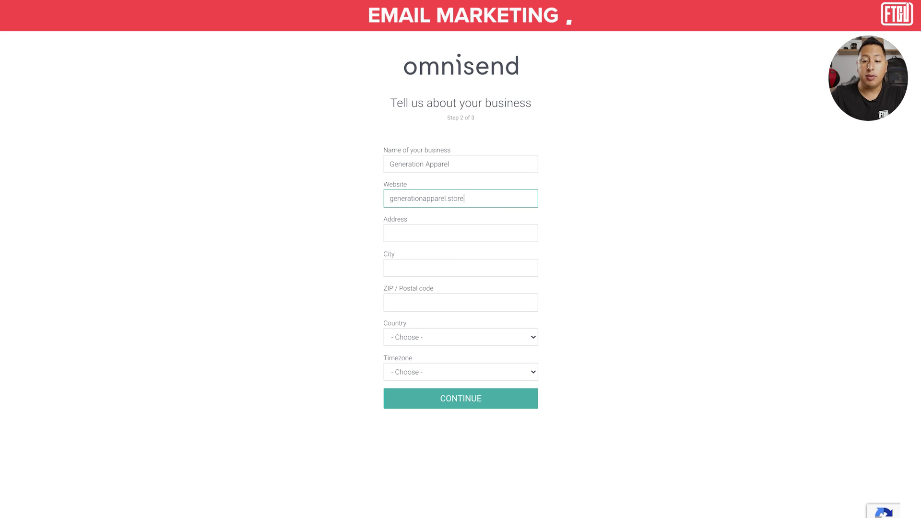
{"action": "left_click", "coordinate": [562, 188]}
{"action": "left_click", "coordinate": [487, 229]}
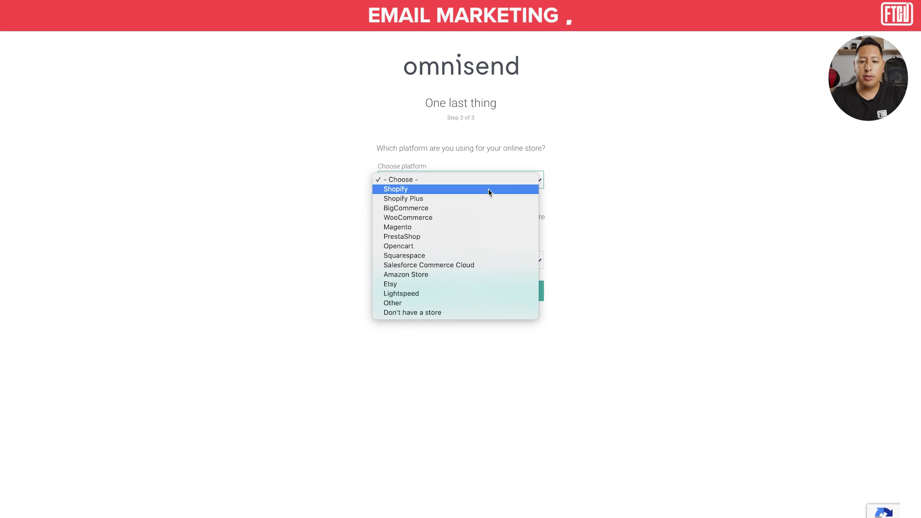
Choose Shopify as the online store platform, answer the email marketing software question and finish the Omnisend registration
{"action": "left_click", "coordinate": [489, 189]}
{"action": "left_click", "coordinate": [512, 188]}
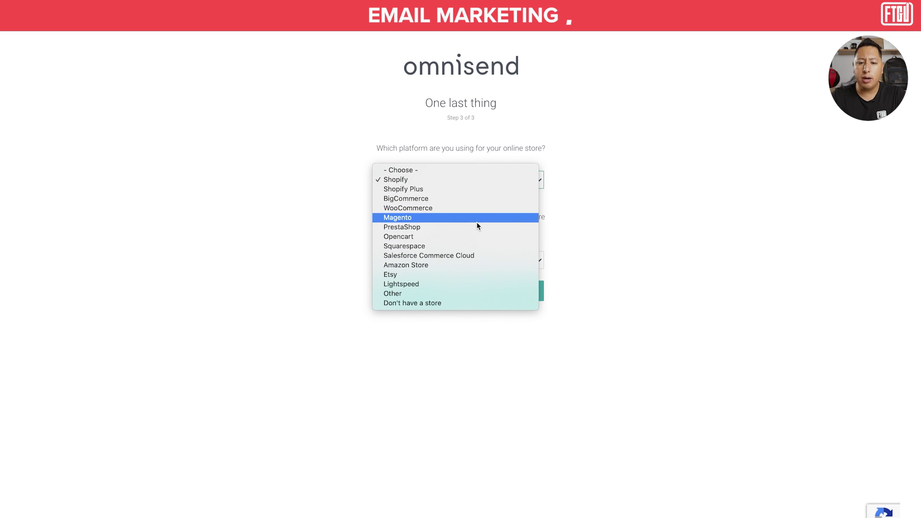
{"action": "left_click", "coordinate": [598, 216]}
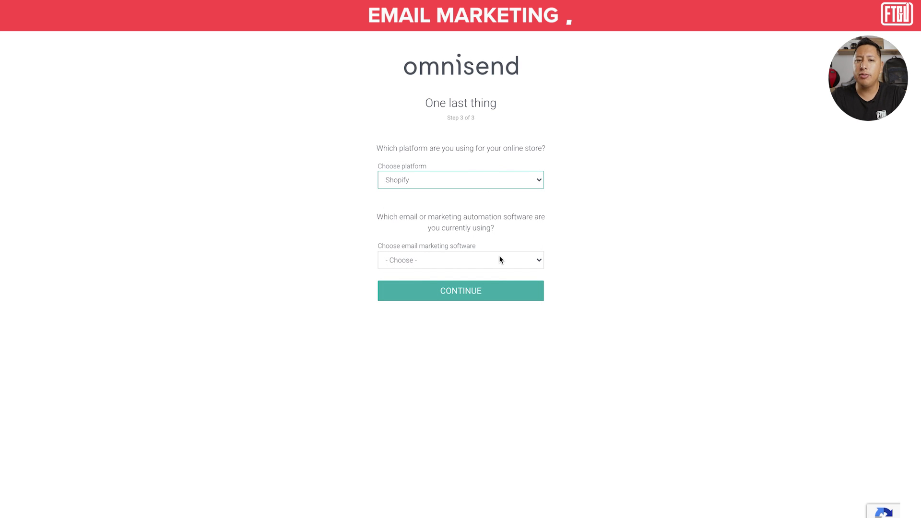
{"action": "left_click", "coordinate": [486, 266]}
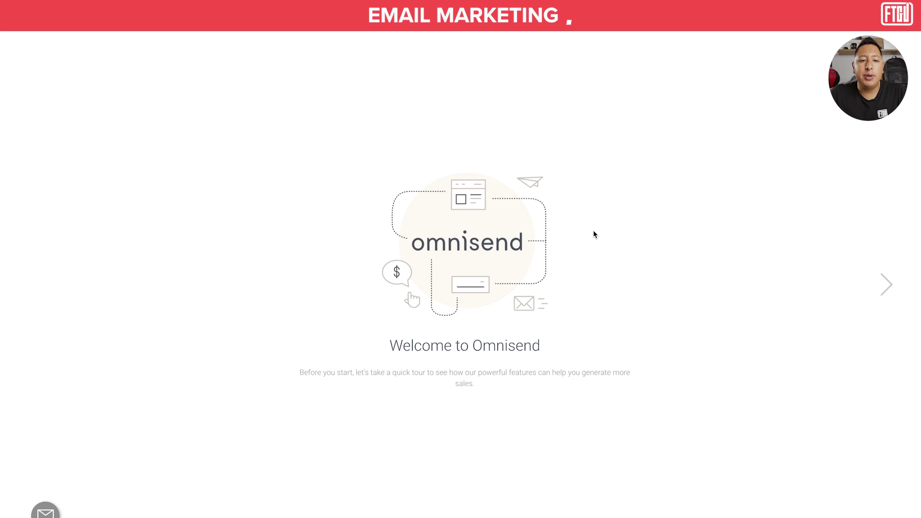
Go through the Omnisend welcome tour of automation, campaigns, segments, forms and reports up to its store connection page
{"action": "left_click", "coordinate": [889, 290]}
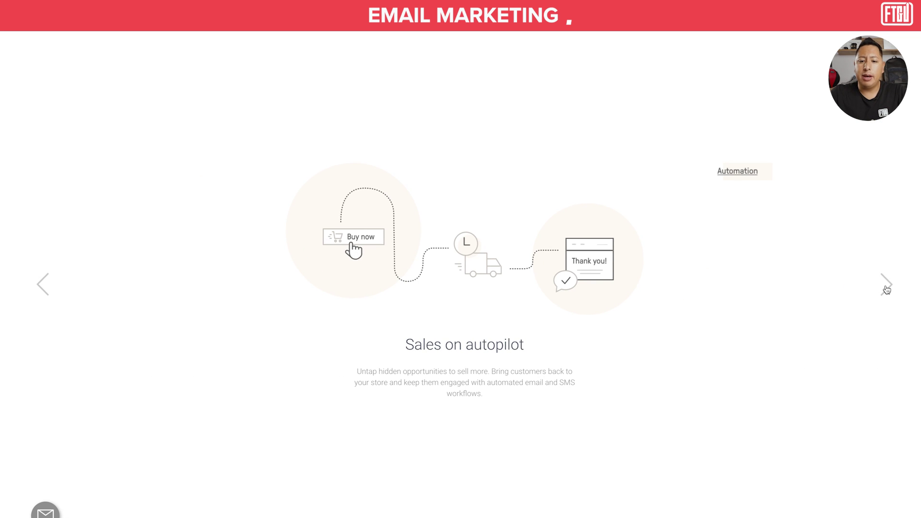
{"action": "left_click", "coordinate": [887, 289]}
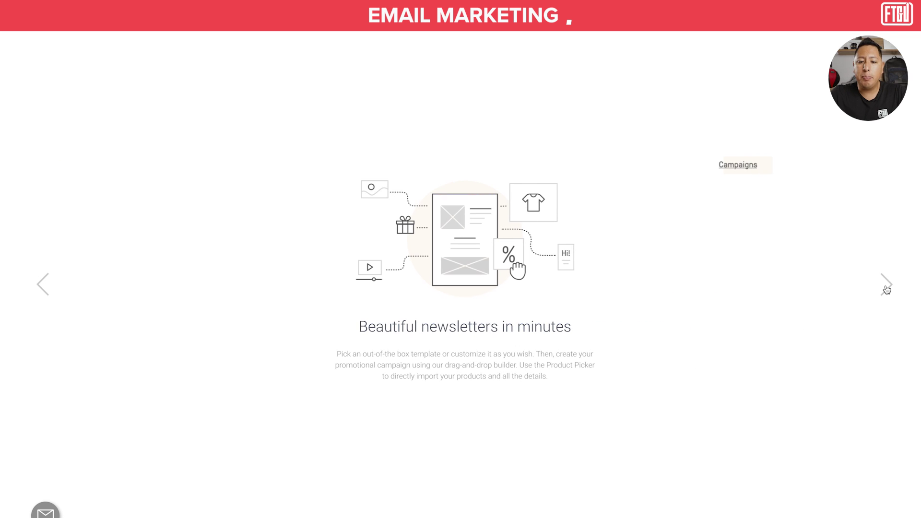
{"action": "left_click", "coordinate": [887, 290]}
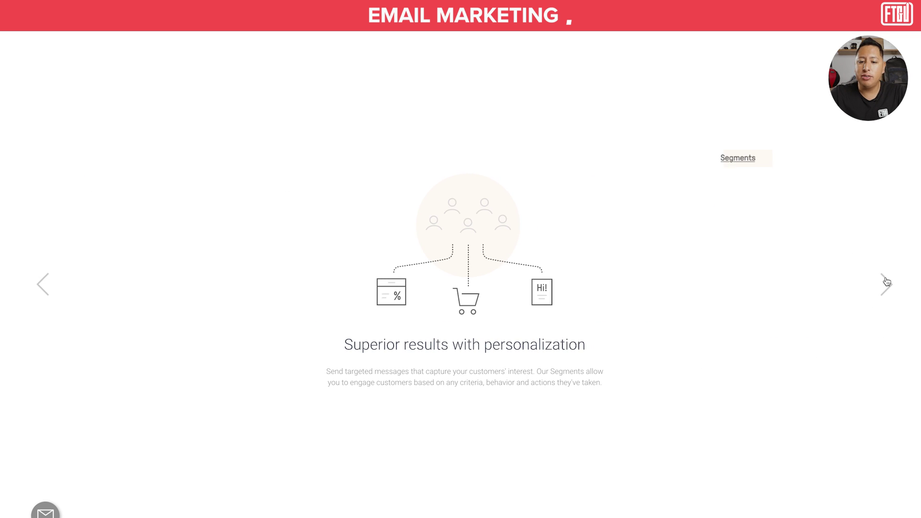
{"action": "left_click", "coordinate": [887, 281]}
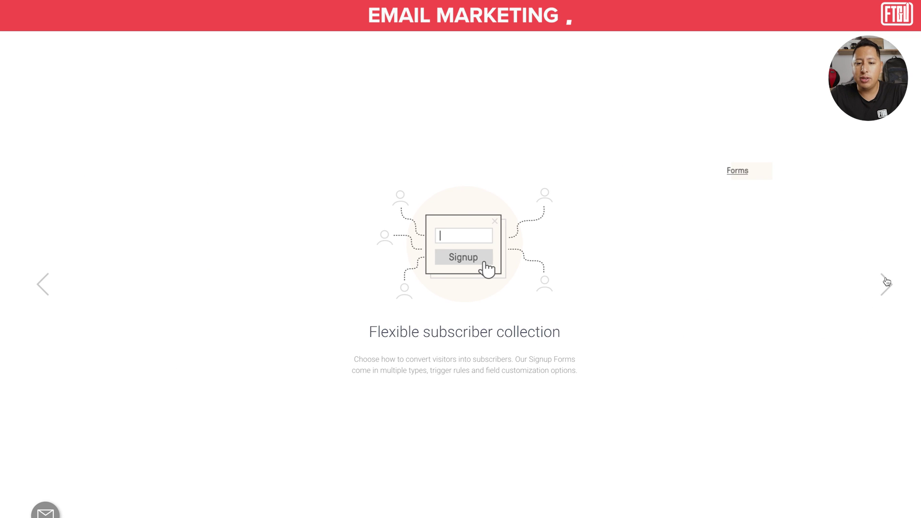
{"action": "left_click", "coordinate": [887, 282]}
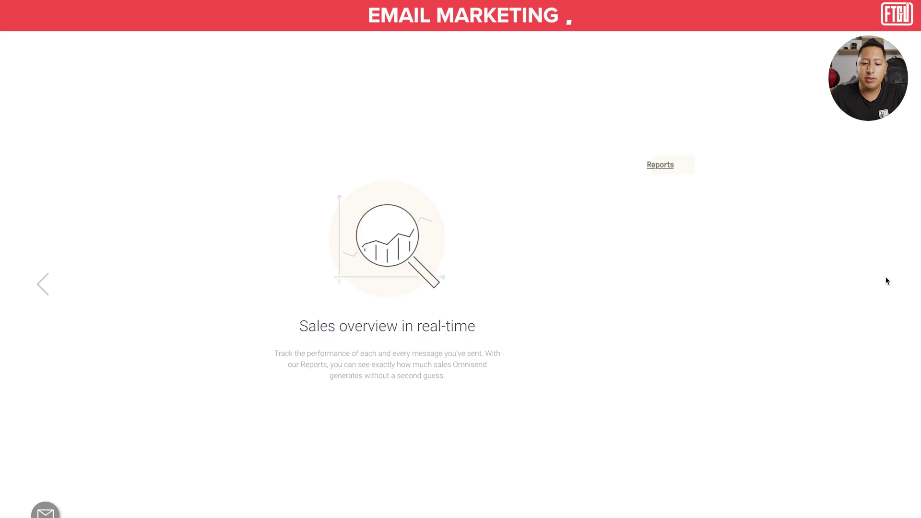
{"action": "left_click", "coordinate": [886, 281]}
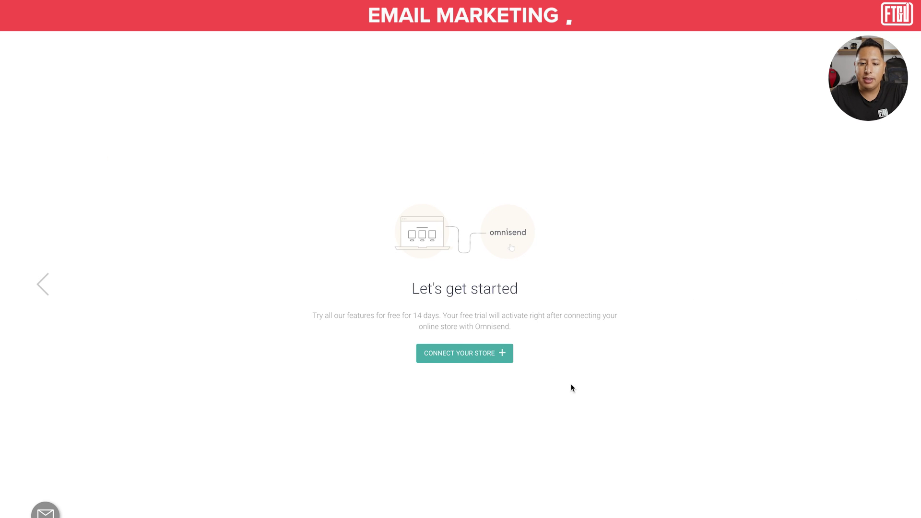
Start connecting the store to Omnisend with Shopify as the platform and generationapparel as the myshopify.com store name
{"action": "left_click", "coordinate": [469, 355]}
{"action": "left_click", "coordinate": [252, 259]}
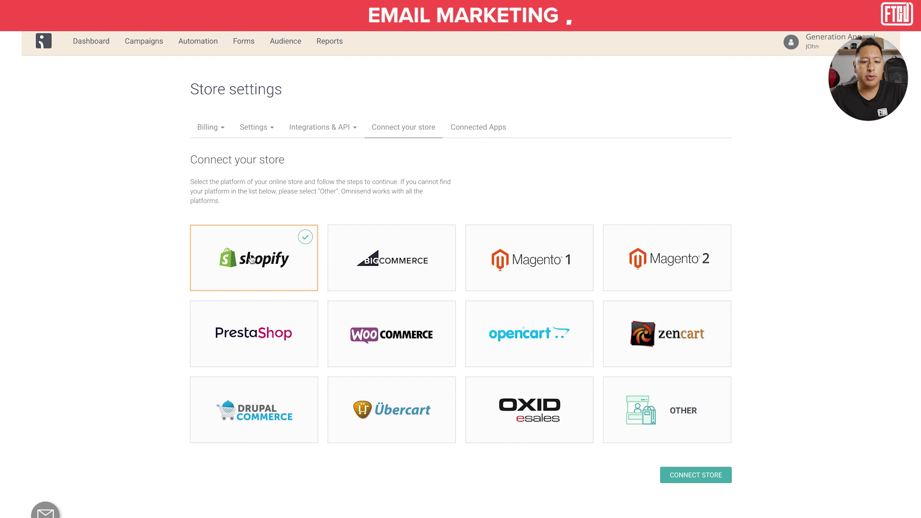
{"action": "left_click", "coordinate": [694, 475]}
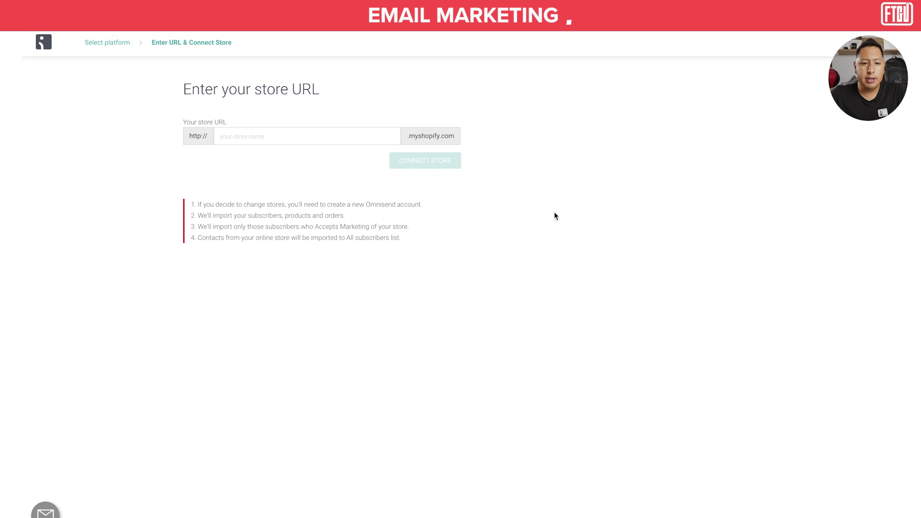
{"action": "left_click", "coordinate": [323, 139]}
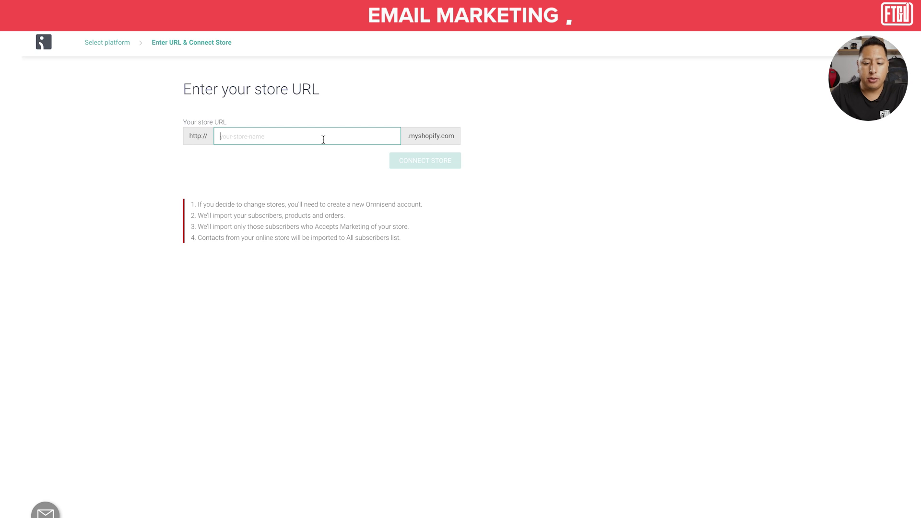
{"action": "type", "text": "generationapparel"}
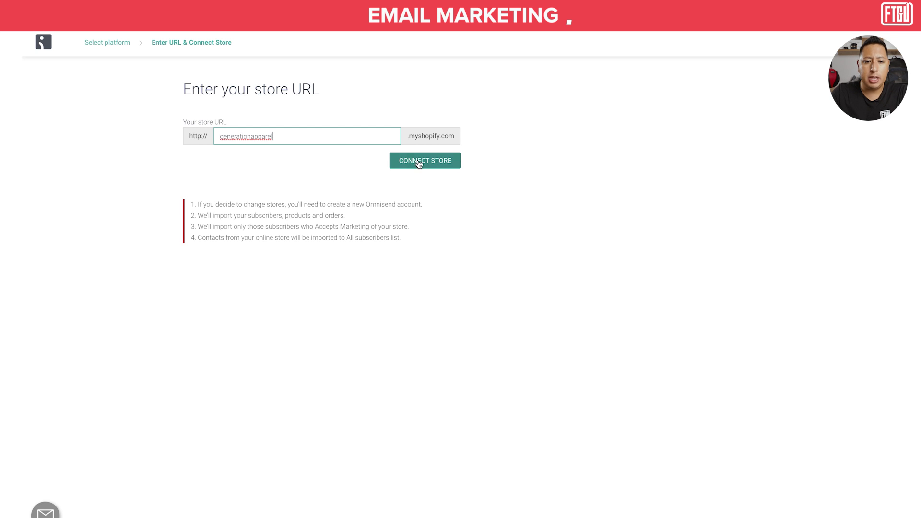
{"action": "left_click", "coordinate": [419, 163]}
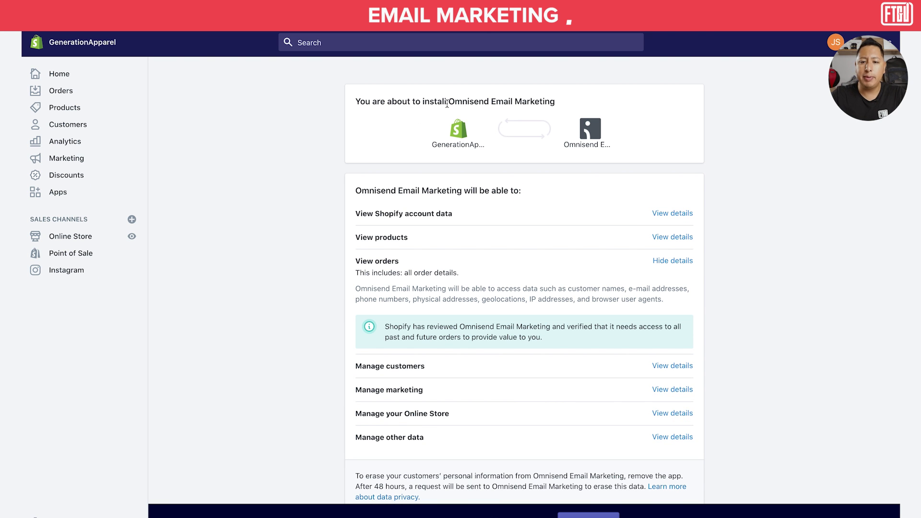
Review the permissions requested by Omnisend Email Marketing and install the app on the Shopify store
{"action": "scroll", "coordinate": [568, 111], "scroll_direction": "down", "scroll_amount": 2}
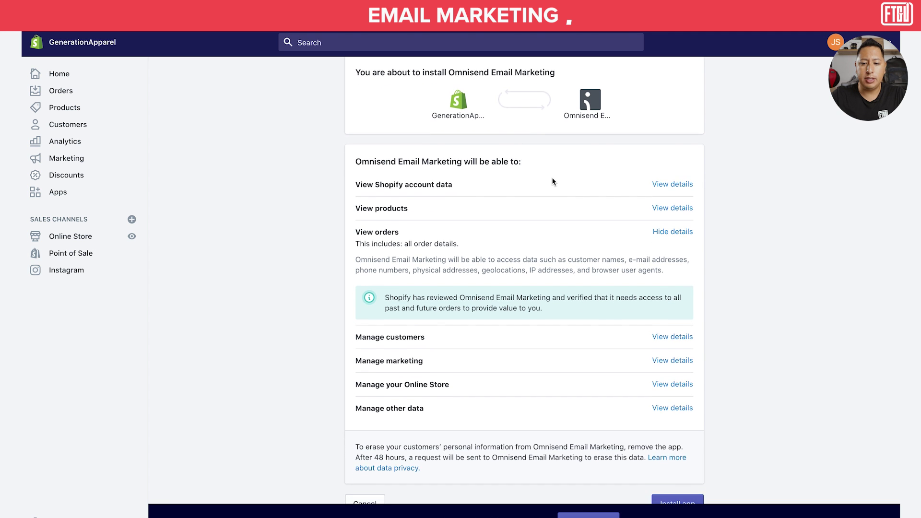
{"action": "scroll", "coordinate": [552, 182], "scroll_direction": "up", "scroll_amount": 2}
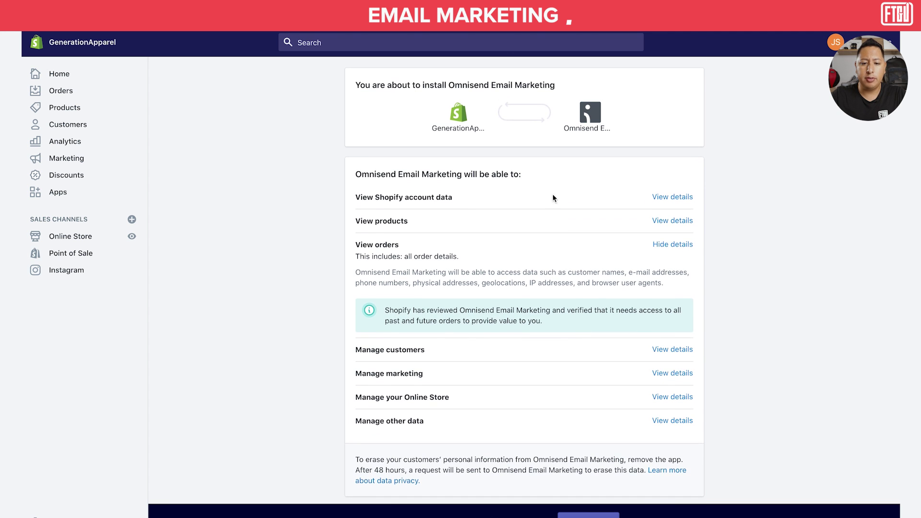
{"action": "scroll", "coordinate": [554, 198], "scroll_direction": "up", "scroll_amount": 1}
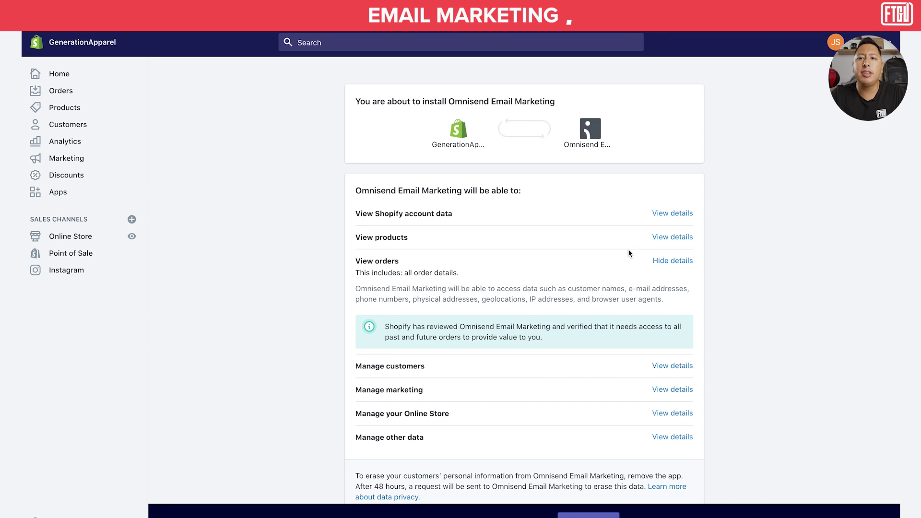
{"action": "scroll", "coordinate": [747, 209], "scroll_direction": "down", "scroll_amount": 4}
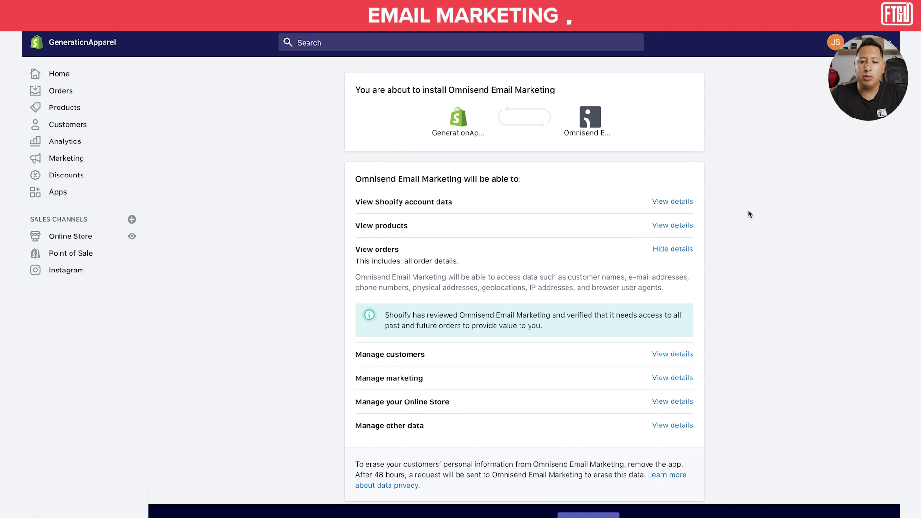
{"action": "left_click", "coordinate": [684, 421]}
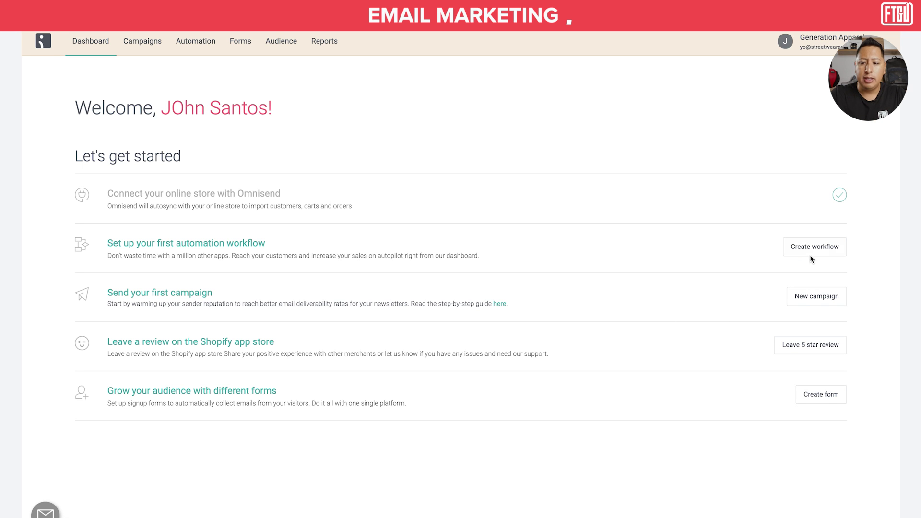
Create an automation workflow for shoppers using the Abandoned Cart (3 emails + 1 SMS) preset
{"action": "left_click", "coordinate": [824, 249]}
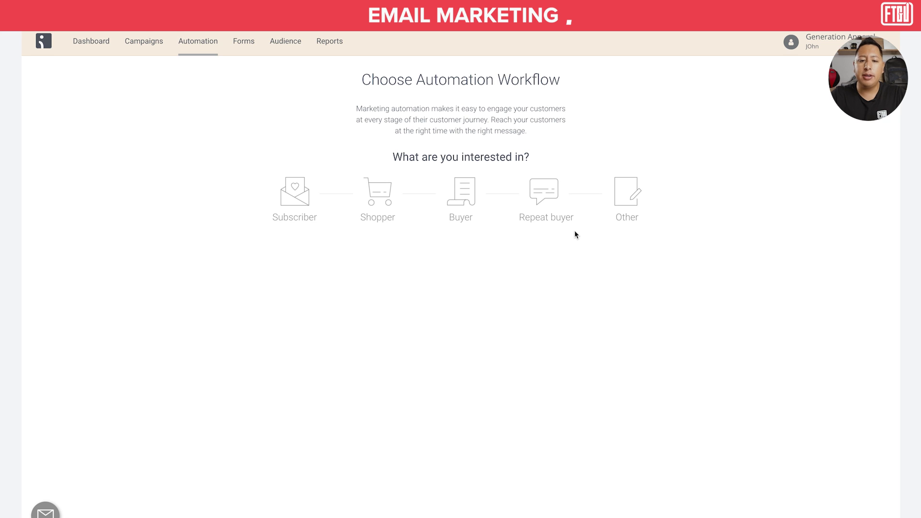
{"action": "left_click", "coordinate": [379, 198]}
{"action": "scroll", "coordinate": [388, 296], "scroll_direction": "down", "scroll_amount": 1}
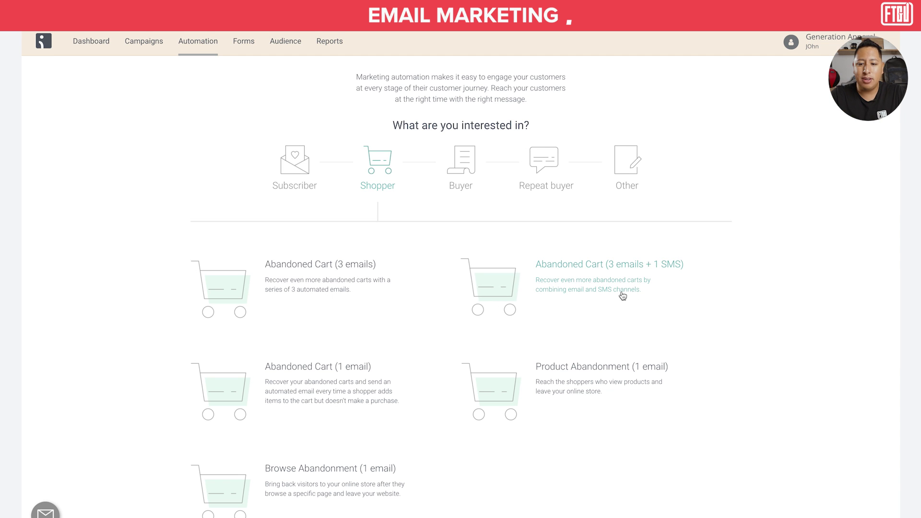
{"action": "left_click", "coordinate": [593, 288]}
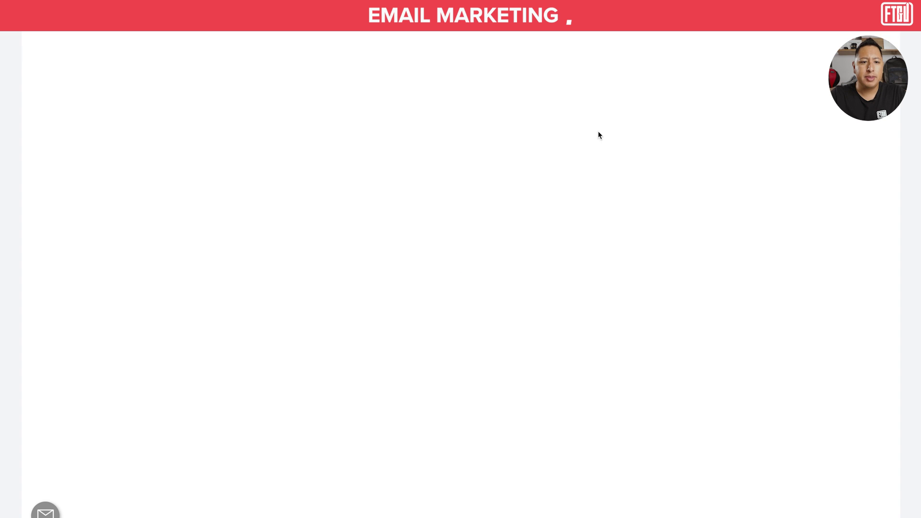
Review the Abandoned Cart workflow from its entry and exit conditions through the sequence of delays and messages
{"action": "scroll", "coordinate": [540, 207], "scroll_direction": "down", "scroll_amount": 9}
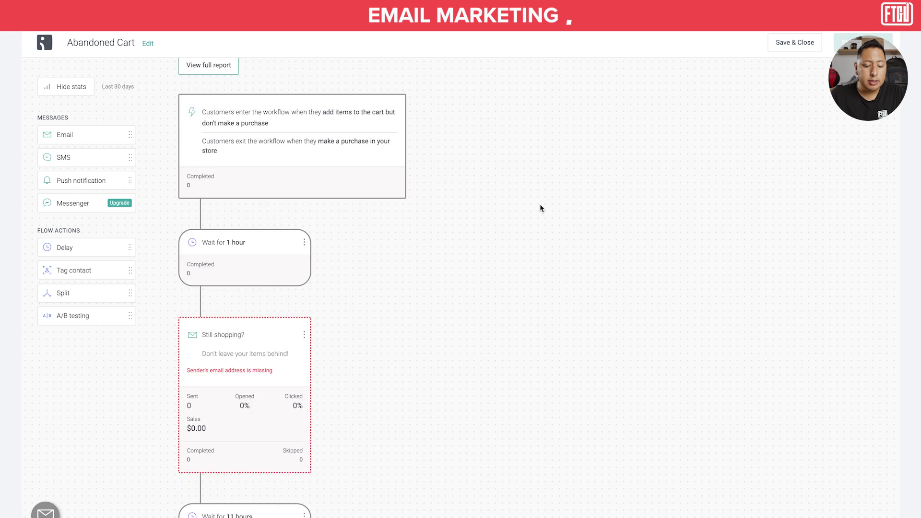
{"action": "scroll", "coordinate": [540, 208], "scroll_direction": "down", "scroll_amount": 10}
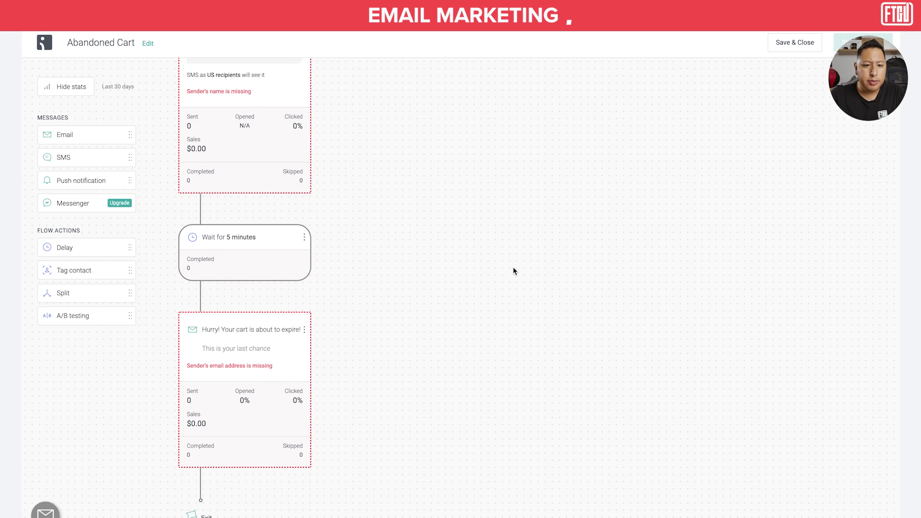
{"action": "scroll", "coordinate": [486, 311], "scroll_direction": "up", "scroll_amount": 20}
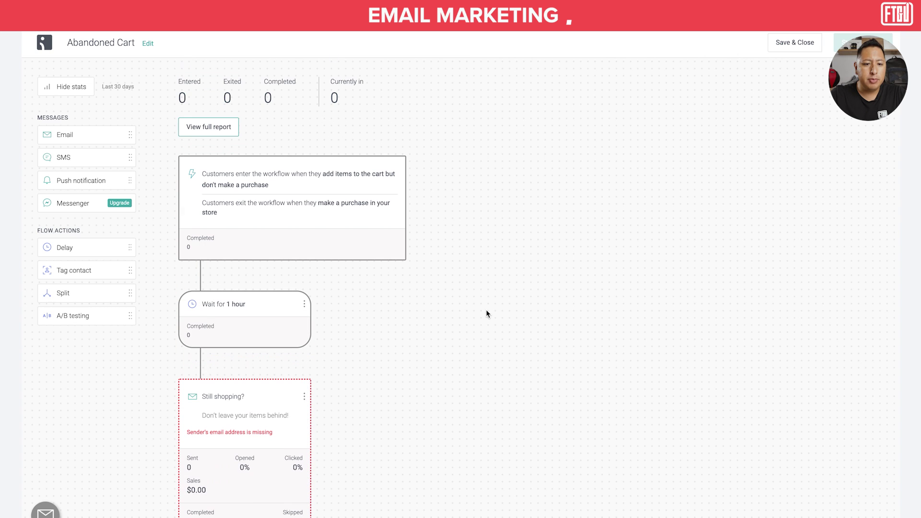
{"action": "scroll", "coordinate": [430, 215], "scroll_direction": "down", "scroll_amount": 1}
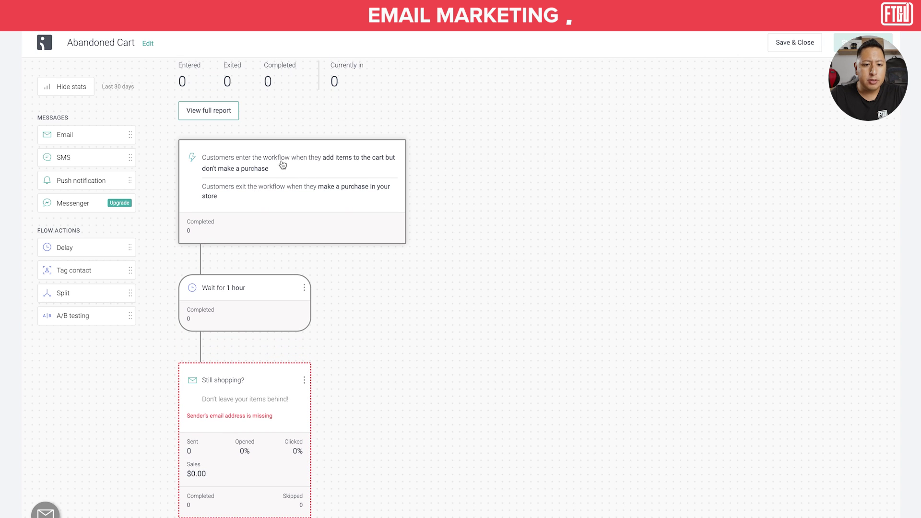
{"action": "scroll", "coordinate": [348, 168], "scroll_direction": "down", "scroll_amount": 3}
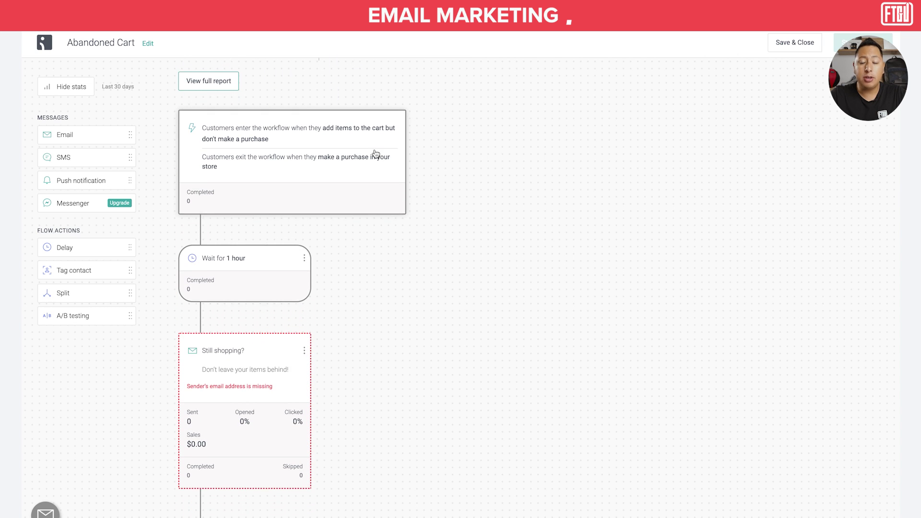
{"action": "scroll", "coordinate": [376, 153], "scroll_direction": "down", "scroll_amount": 7}
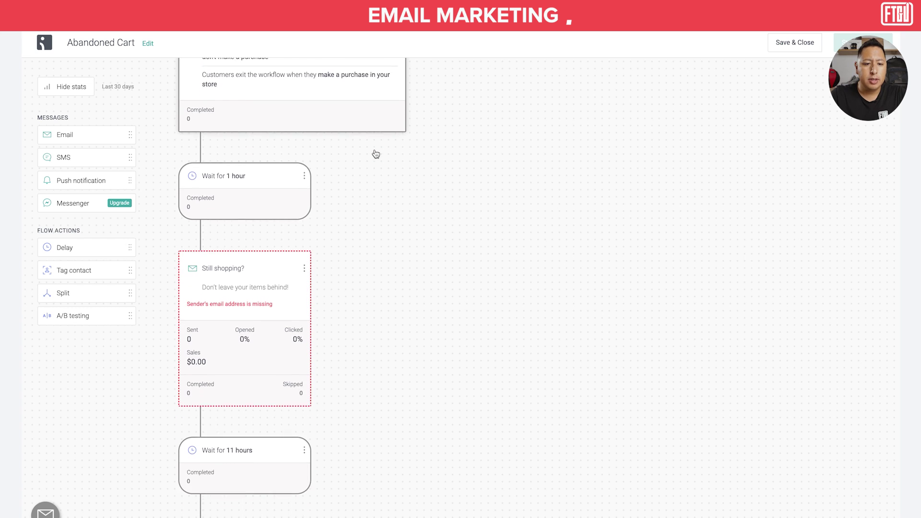
Set the delay before the first abandoned cart email to 30 minutes
{"action": "left_click", "coordinate": [235, 139]}
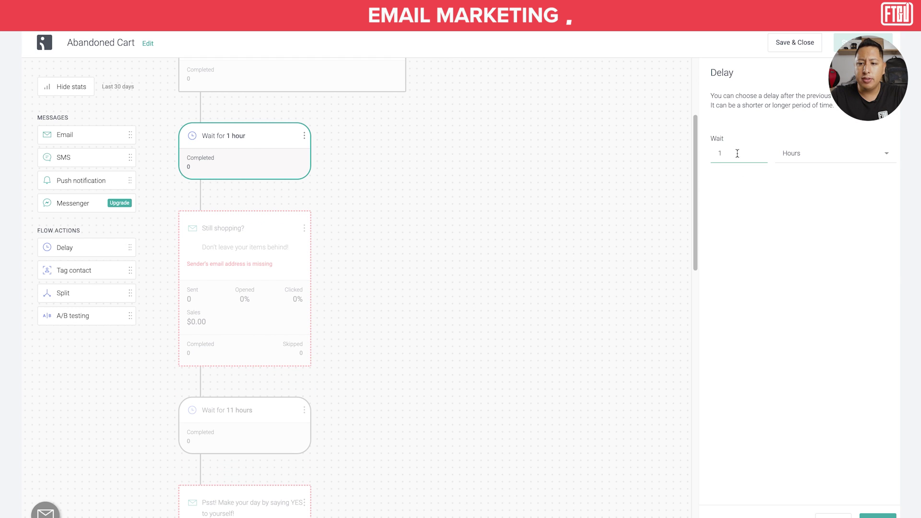
{"action": "left_click", "coordinate": [837, 155]}
{"action": "left_click", "coordinate": [810, 171]}
{"action": "left_click", "coordinate": [751, 152]}
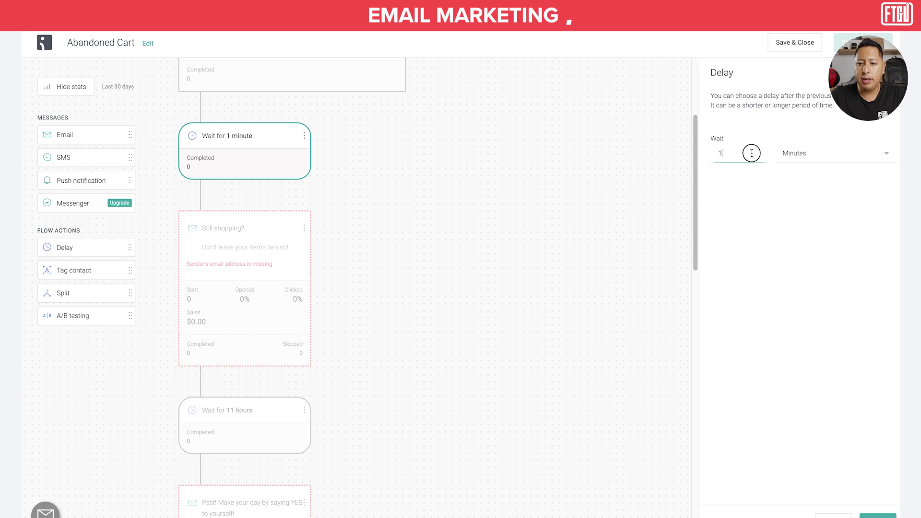
{"action": "key", "text": "BackSpace"}
{"action": "type", "text": "30"}
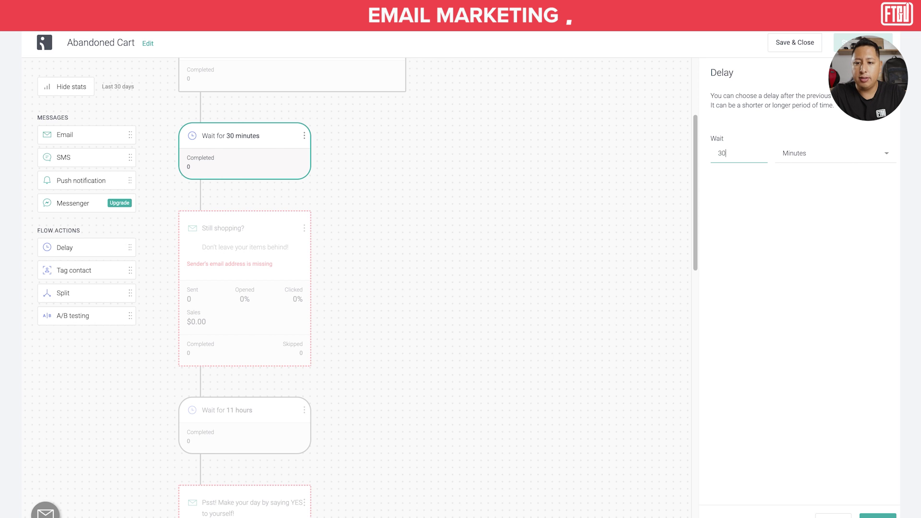
{"action": "left_click", "coordinate": [574, 325]}
Examine the three emails, the SMS and the delays between them through to the end of the Abandoned Cart workflow
{"action": "scroll", "coordinate": [398, 238], "scroll_direction": "down", "scroll_amount": 1}
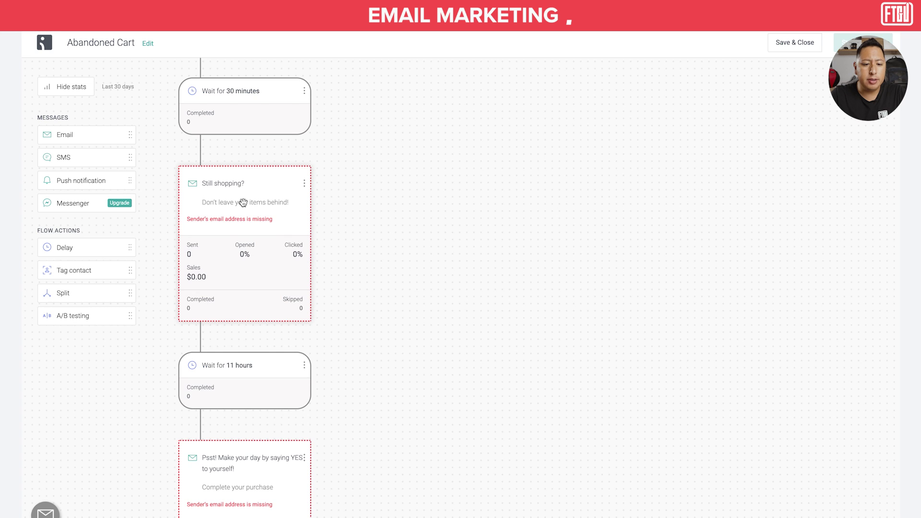
{"action": "scroll", "coordinate": [243, 203], "scroll_direction": "down", "scroll_amount": 2}
{"action": "scroll", "coordinate": [244, 202], "scroll_direction": "down", "scroll_amount": 9}
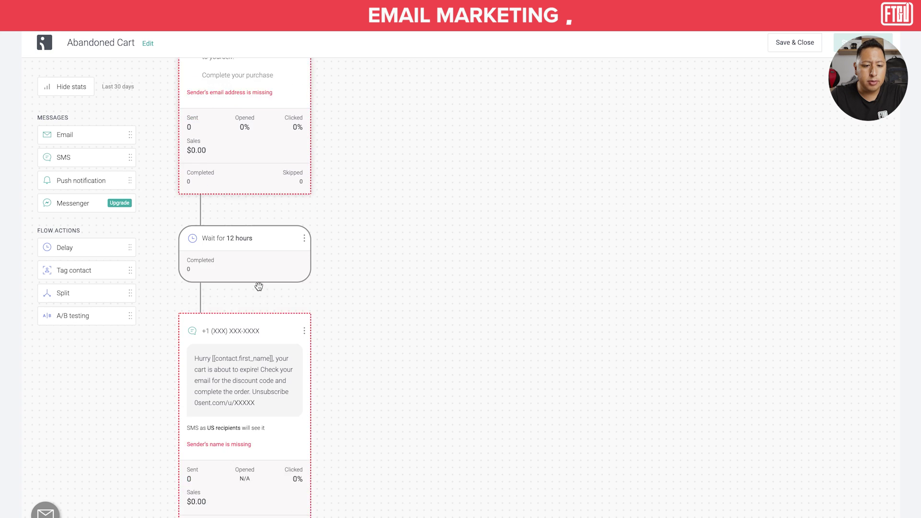
{"action": "scroll", "coordinate": [265, 293], "scroll_direction": "up", "scroll_amount": 14}
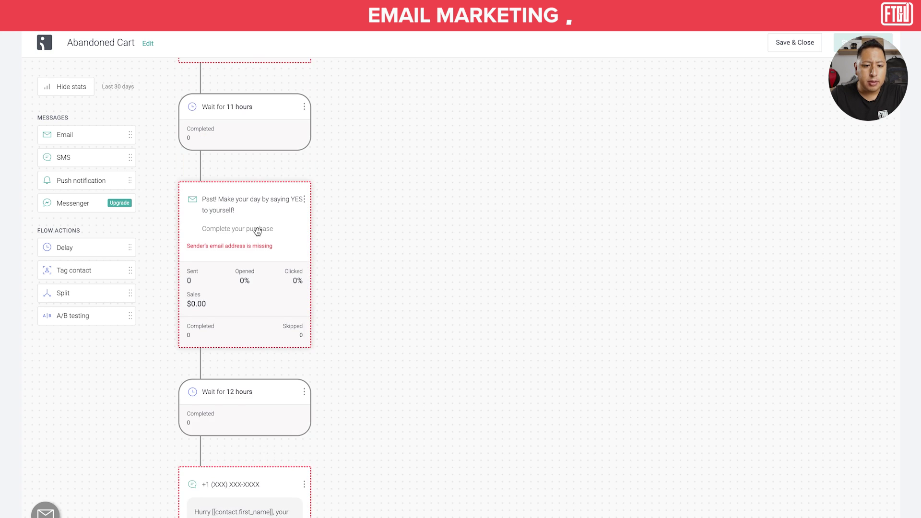
{"action": "scroll", "coordinate": [258, 233], "scroll_direction": "down", "scroll_amount": 1}
{"action": "scroll", "coordinate": [258, 233], "scroll_direction": "up", "scroll_amount": 2}
{"action": "scroll", "coordinate": [259, 232], "scroll_direction": "down", "scroll_amount": 3}
{"action": "scroll", "coordinate": [264, 280], "scroll_direction": "down", "scroll_amount": 5}
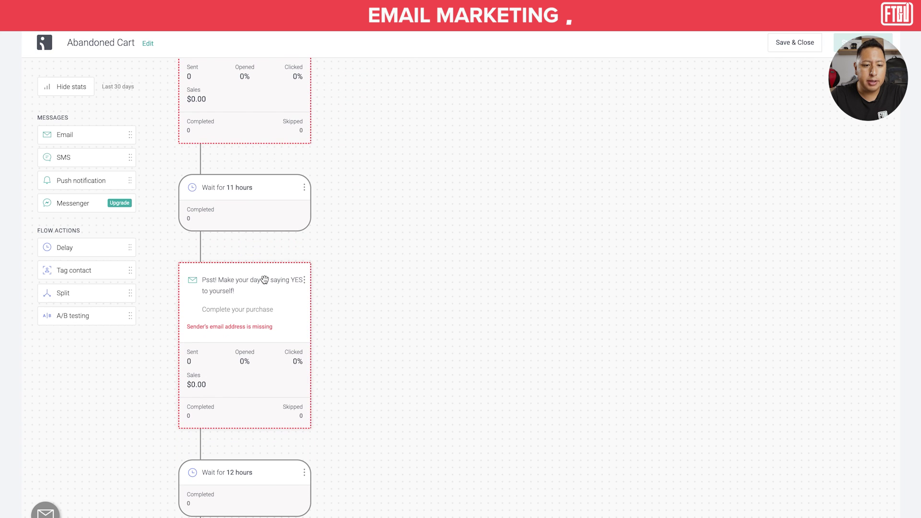
{"action": "scroll", "coordinate": [268, 308], "scroll_direction": "down", "scroll_amount": 6}
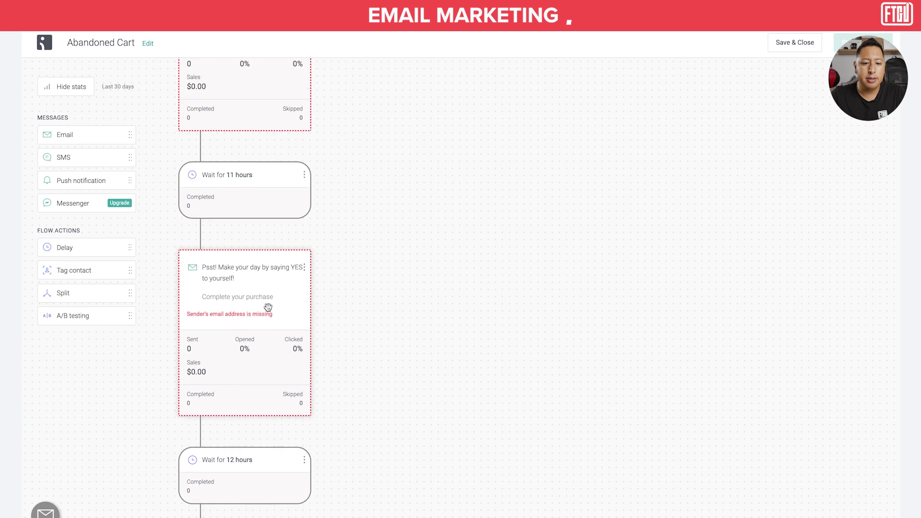
{"action": "scroll", "coordinate": [269, 317], "scroll_direction": "down", "scroll_amount": 1}
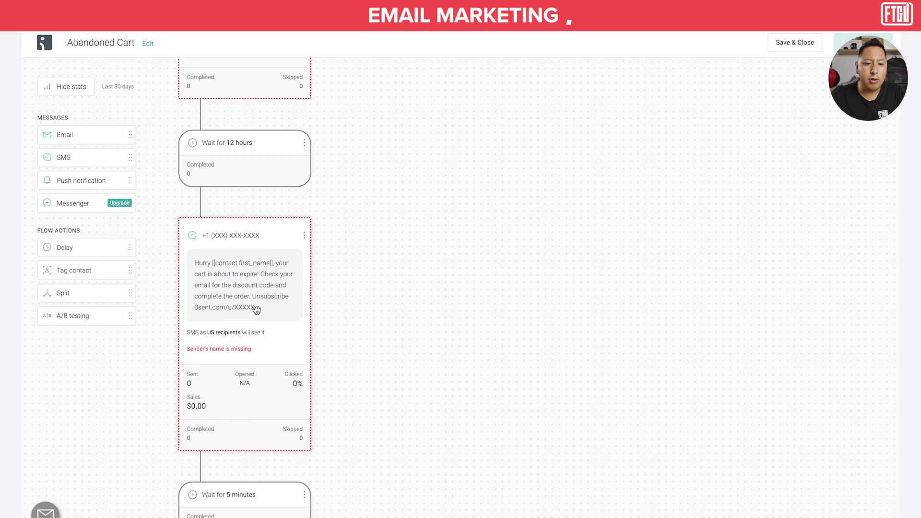
{"action": "scroll", "coordinate": [268, 283], "scroll_direction": "down", "scroll_amount": 1}
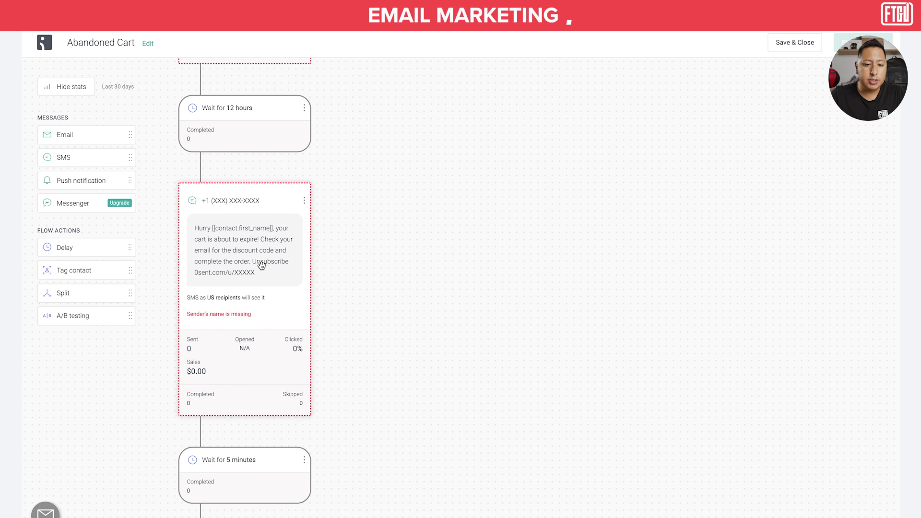
{"action": "scroll", "coordinate": [262, 265], "scroll_direction": "down", "scroll_amount": 1}
{"action": "scroll", "coordinate": [262, 265], "scroll_direction": "down", "scroll_amount": 3}
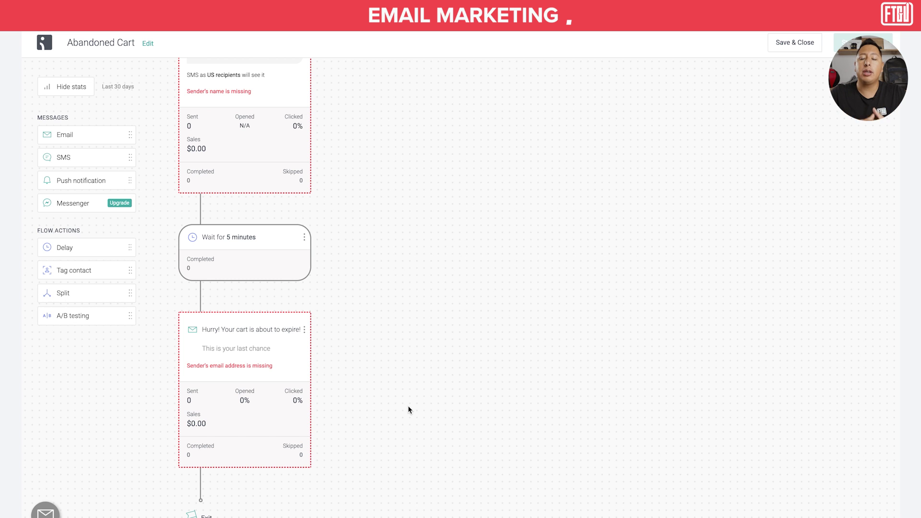
{"action": "scroll", "coordinate": [408, 410], "scroll_direction": "up", "scroll_amount": 15}
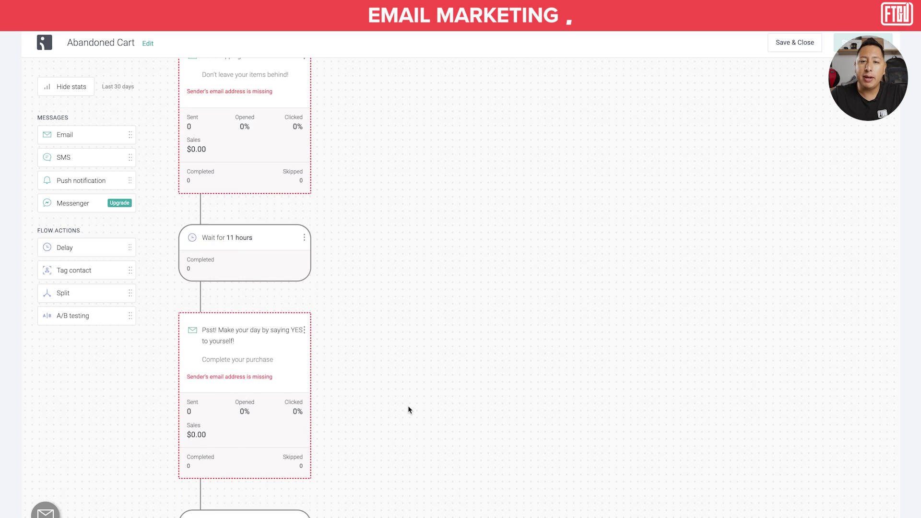
{"action": "scroll", "coordinate": [407, 406], "scroll_direction": "down", "scroll_amount": 3}
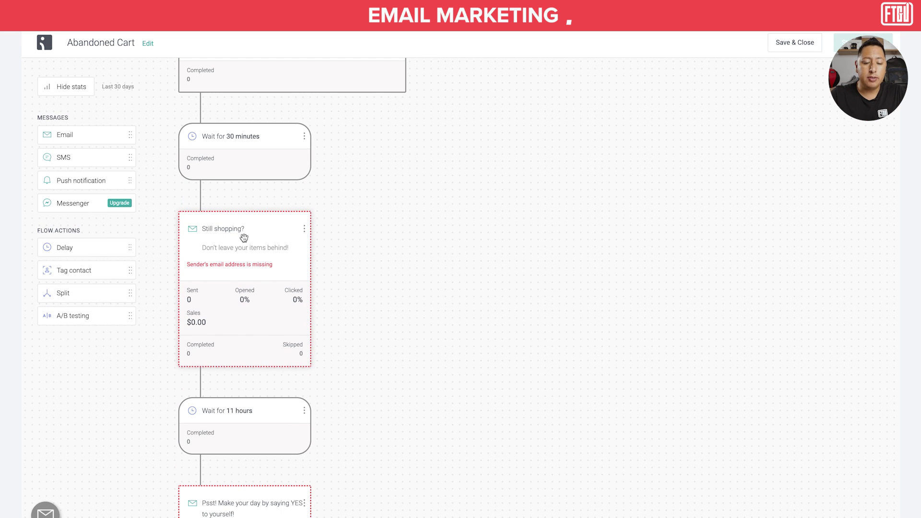
Open the "Still shopping?" email and check its subject line, preheader, sender's name and sender's email address settings
{"action": "left_click", "coordinate": [229, 231]}
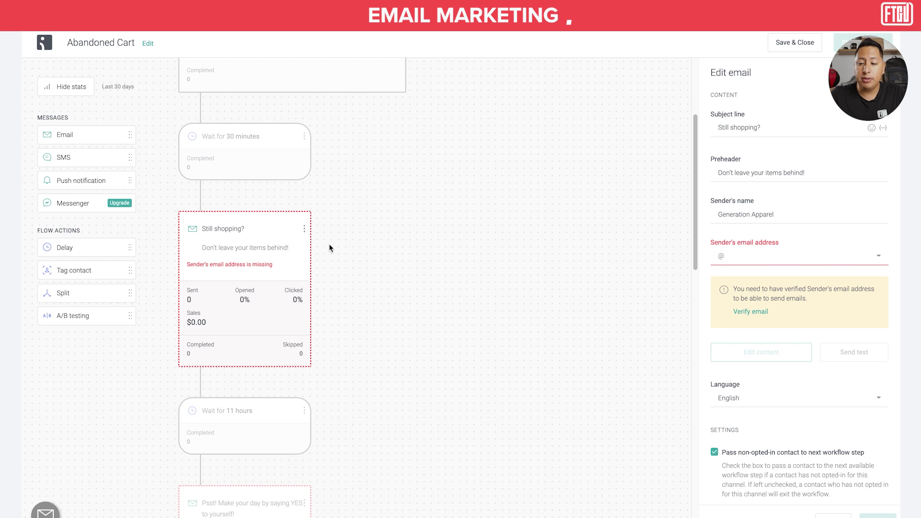
{"action": "triple_click", "coordinate": [804, 127]}
{"action": "left_click", "coordinate": [804, 127]}
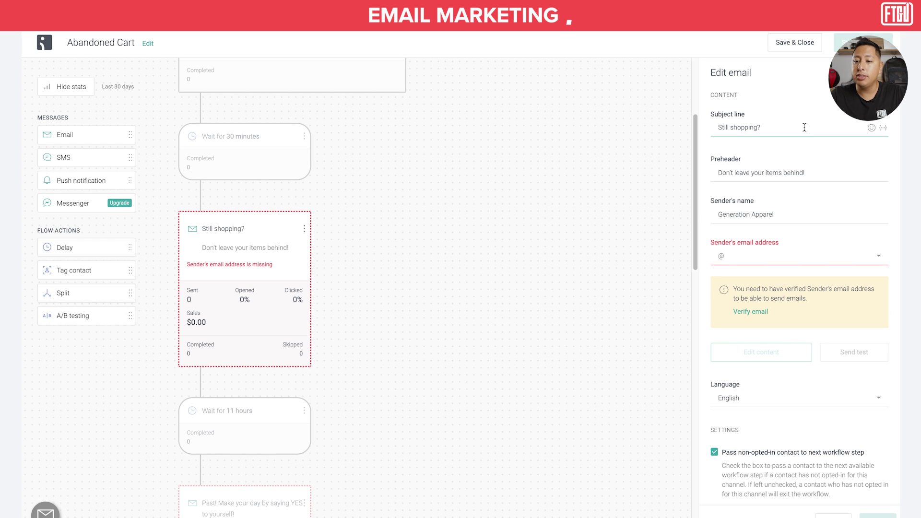
{"action": "scroll", "coordinate": [805, 127], "scroll_direction": "down", "scroll_amount": 1}
{"action": "triple_click", "coordinate": [787, 112]}
{"action": "left_click", "coordinate": [788, 115]}
{"action": "left_click", "coordinate": [816, 163]}
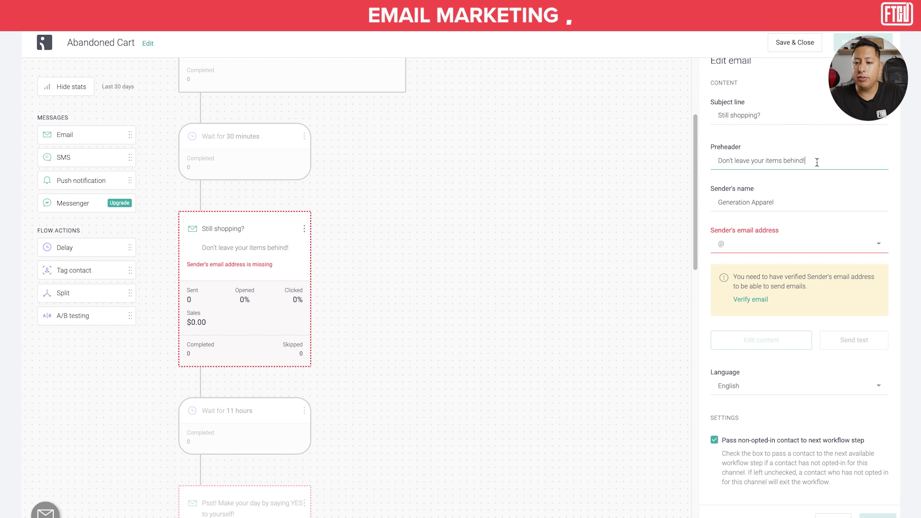
{"action": "scroll", "coordinate": [817, 163], "scroll_direction": "down", "scroll_amount": 2}
{"action": "left_click", "coordinate": [759, 222]}
{"action": "left_click", "coordinate": [878, 223]}
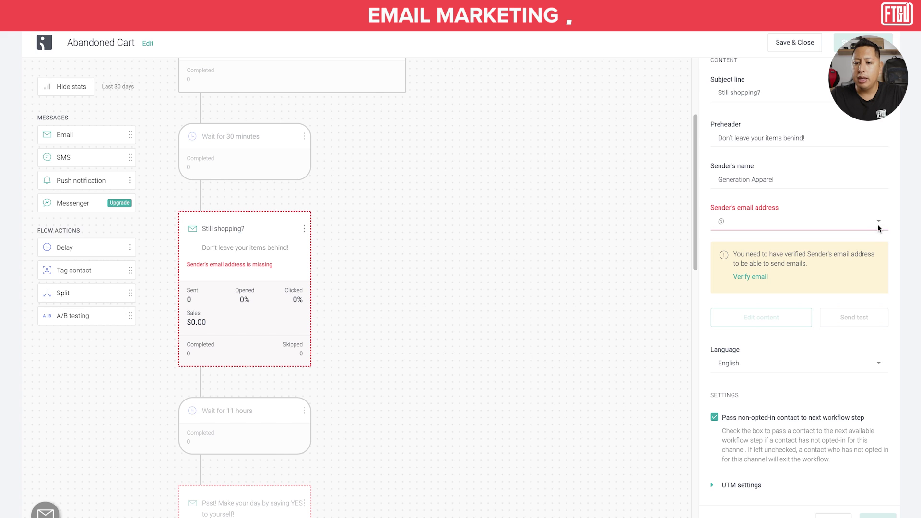
{"action": "left_click", "coordinate": [783, 180]}
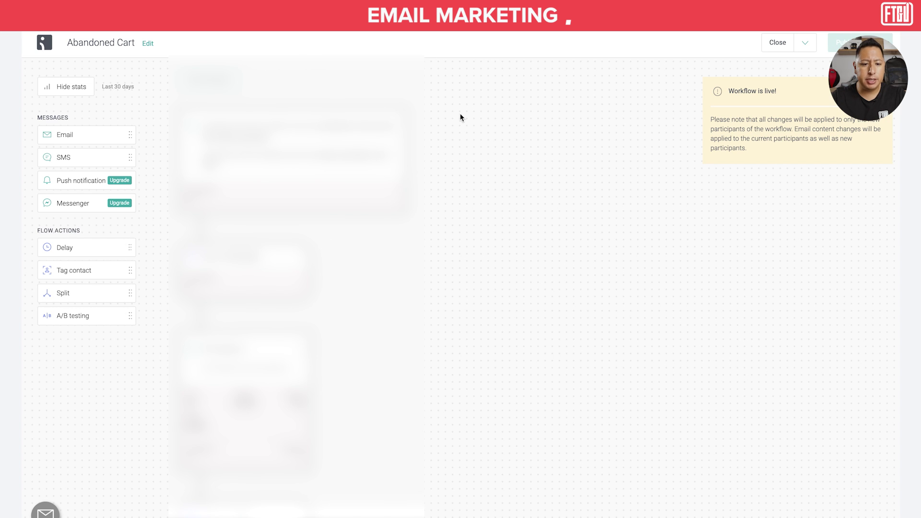
Look through Streetwear Apparel's live Abandoned Cart workflow and open the "Still shopping?" email in the content editor
{"action": "scroll", "coordinate": [461, 116], "scroll_direction": "down", "scroll_amount": 5}
{"action": "scroll", "coordinate": [460, 117], "scroll_direction": "down", "scroll_amount": 5}
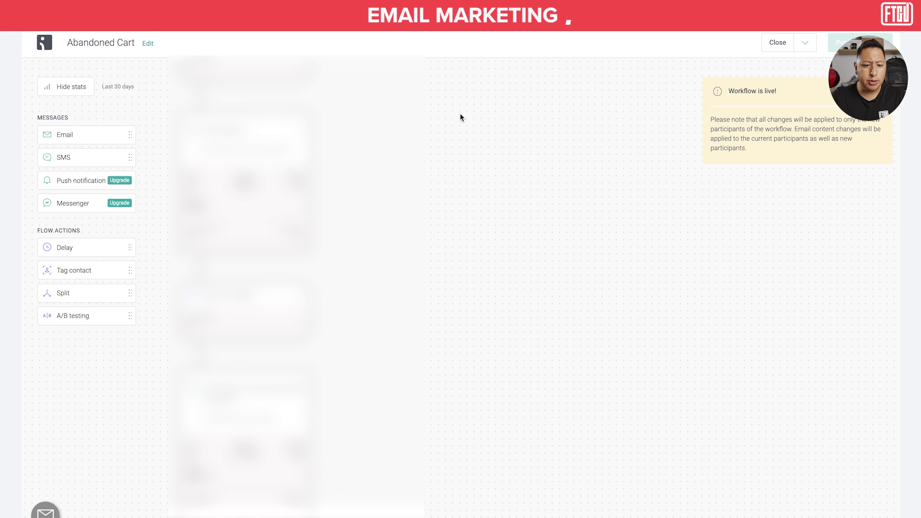
{"action": "scroll", "coordinate": [460, 117], "scroll_direction": "down", "scroll_amount": 3}
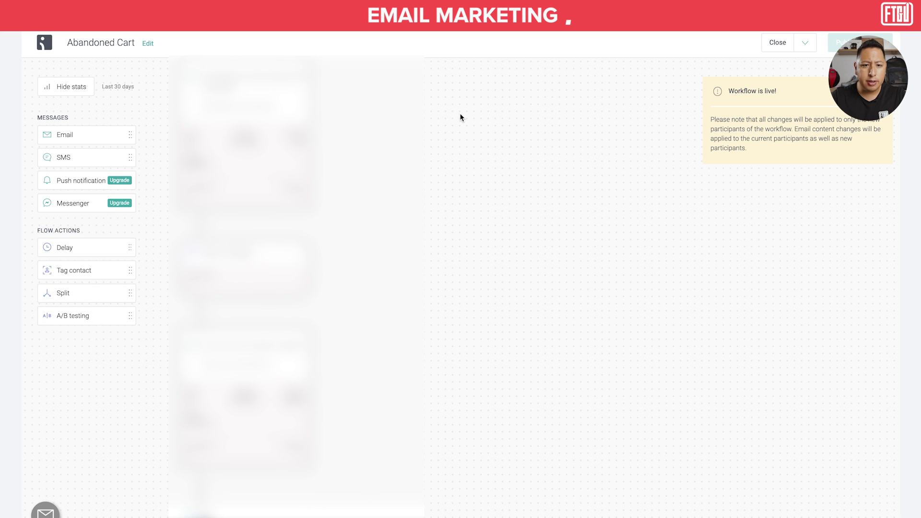
{"action": "scroll", "coordinate": [296, 288], "scroll_direction": "down", "scroll_amount": 4}
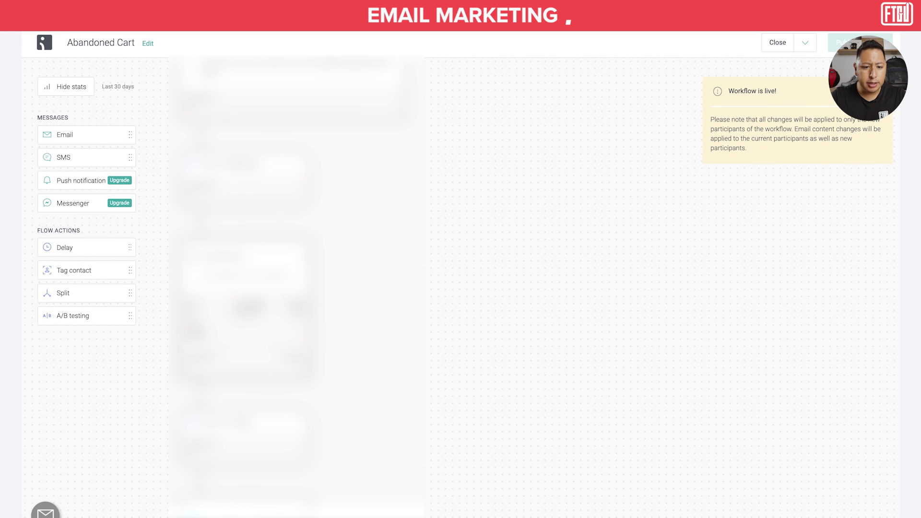
{"action": "left_click", "coordinate": [254, 274]}
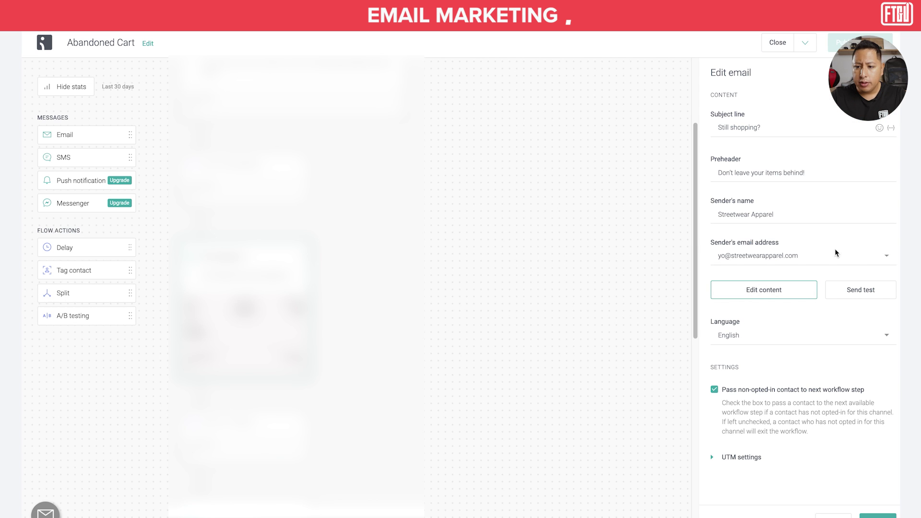
{"action": "left_click", "coordinate": [783, 296]}
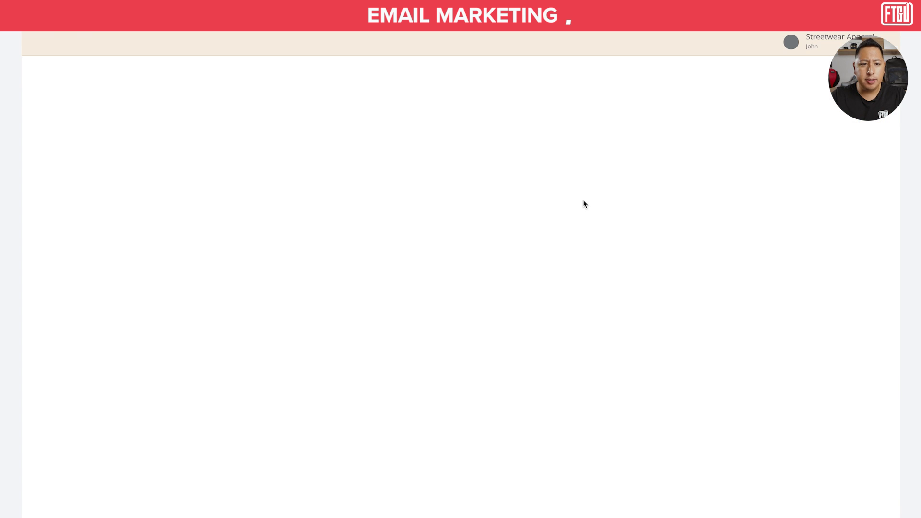
Open the abandoned products block's content options and examine the email's layout from logo to footer
{"action": "scroll", "coordinate": [579, 259], "scroll_direction": "down", "scroll_amount": 2}
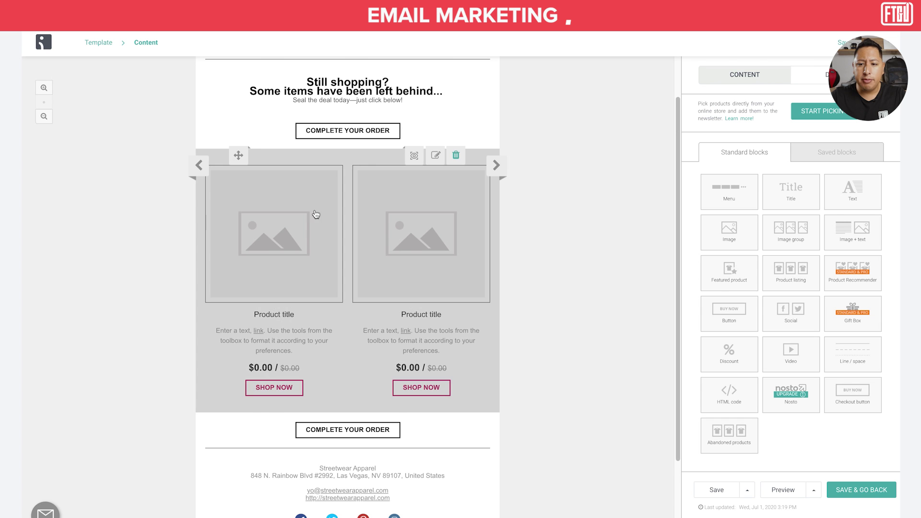
{"action": "left_click", "coordinate": [245, 206]}
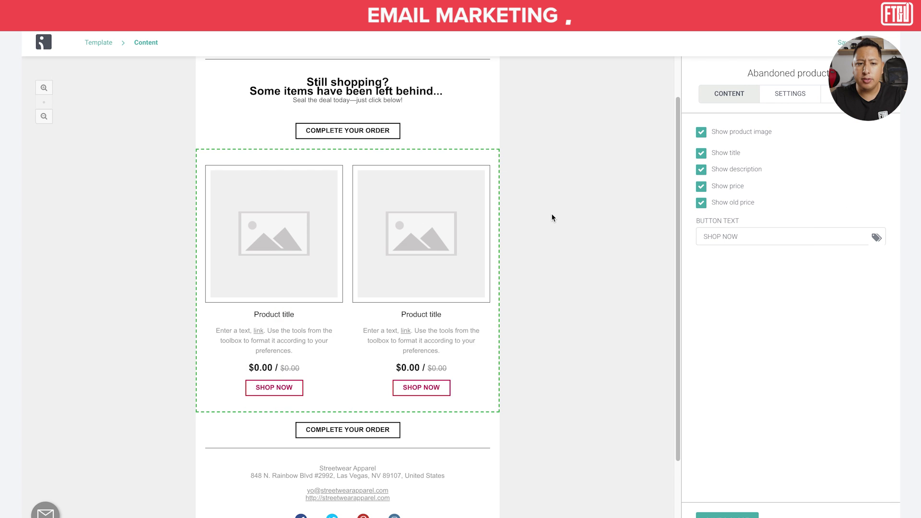
{"action": "scroll", "coordinate": [547, 209], "scroll_direction": "up", "scroll_amount": 2}
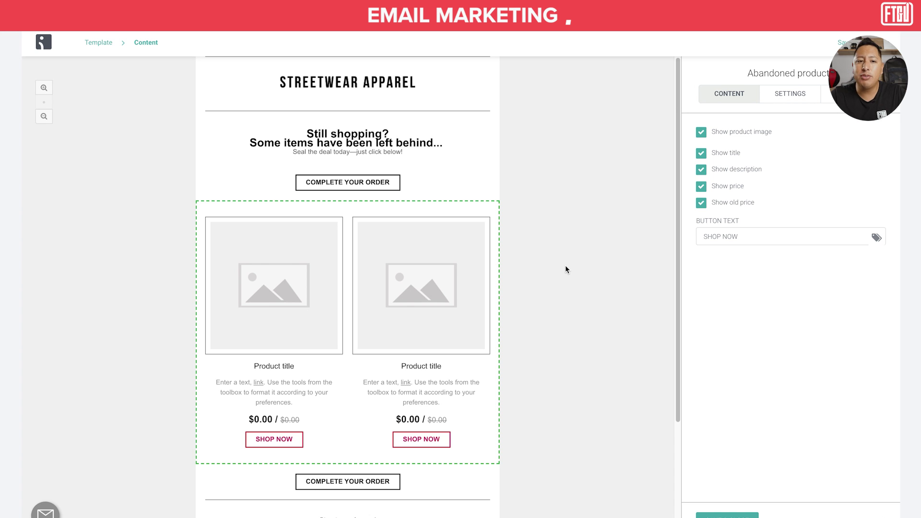
{"action": "scroll", "coordinate": [565, 269], "scroll_direction": "down", "scroll_amount": 1}
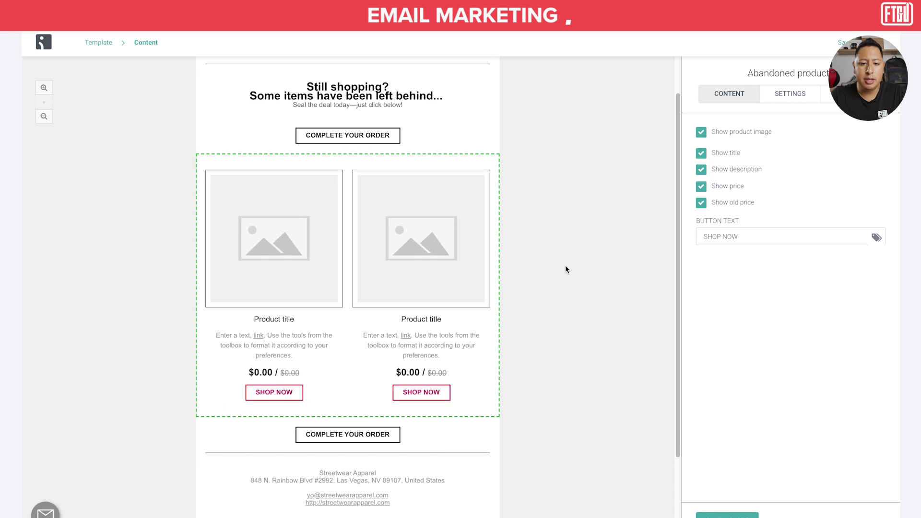
{"action": "scroll", "coordinate": [477, 241], "scroll_direction": "up", "scroll_amount": 1}
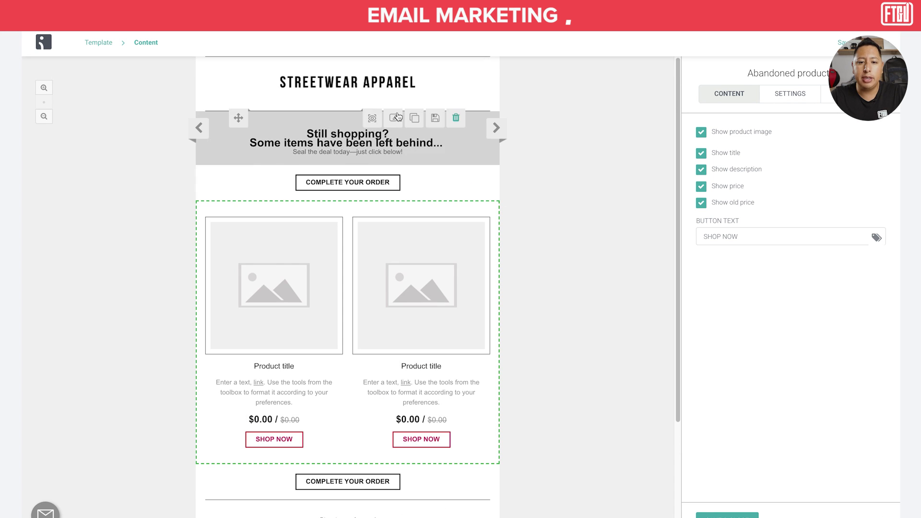
{"action": "scroll", "coordinate": [467, 227], "scroll_direction": "down", "scroll_amount": 2}
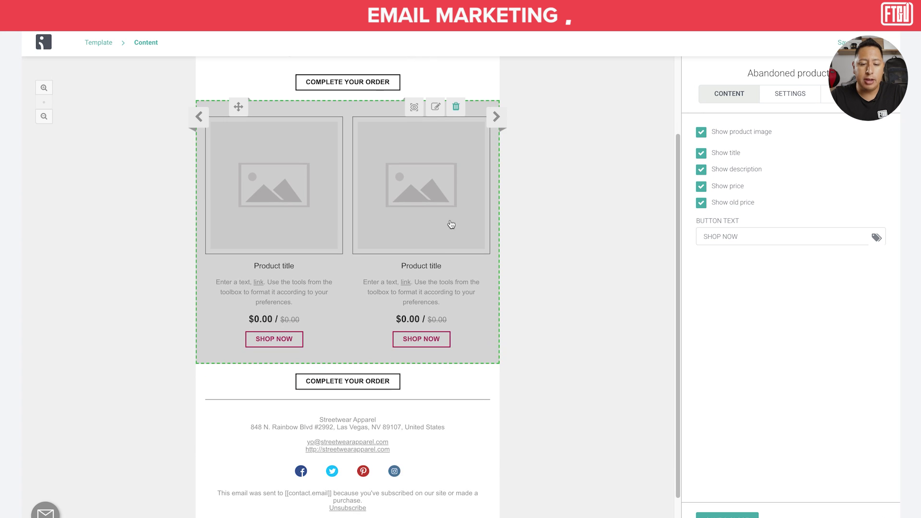
Check the text option of the "COMPLETE YOUR ORDER" checkout button beneath the abandoned products and close its options
{"action": "scroll", "coordinate": [539, 248], "scroll_direction": "down", "scroll_amount": 1}
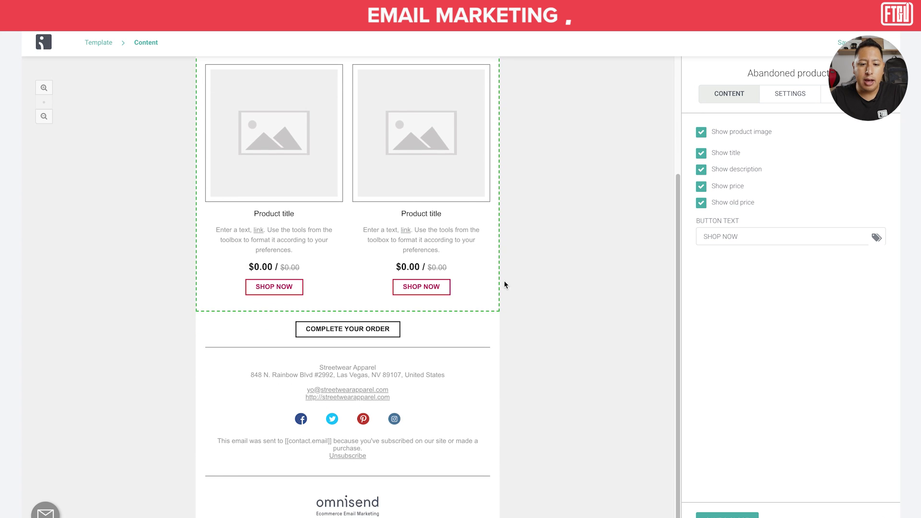
{"action": "left_click", "coordinate": [363, 334]}
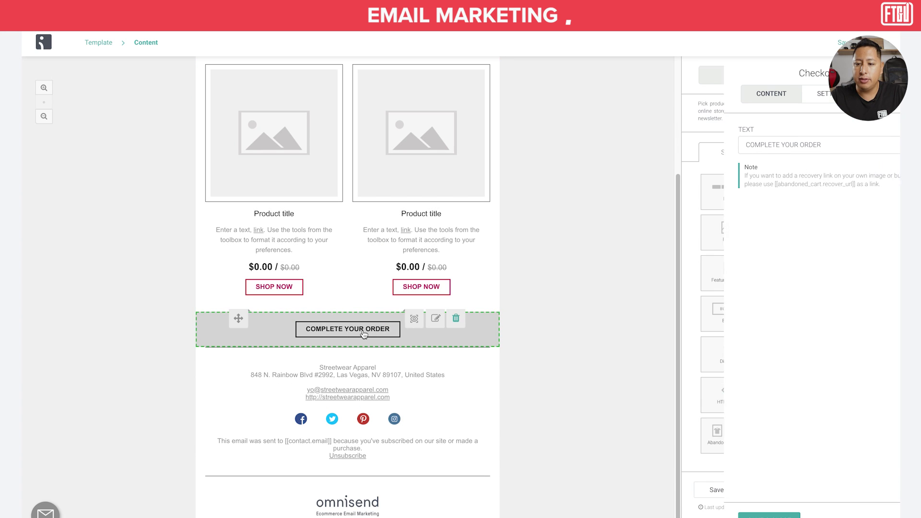
{"action": "scroll", "coordinate": [551, 355], "scroll_direction": "up", "scroll_amount": 3}
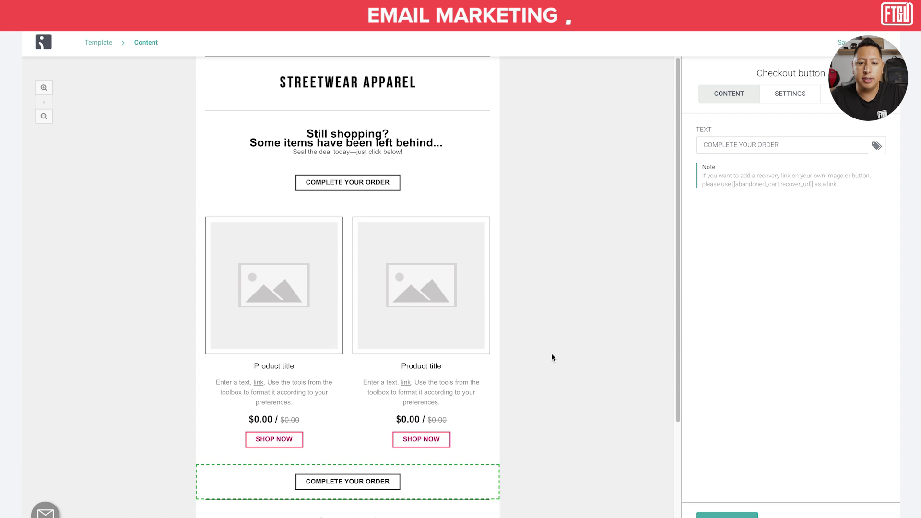
{"action": "left_click", "coordinate": [726, 514]}
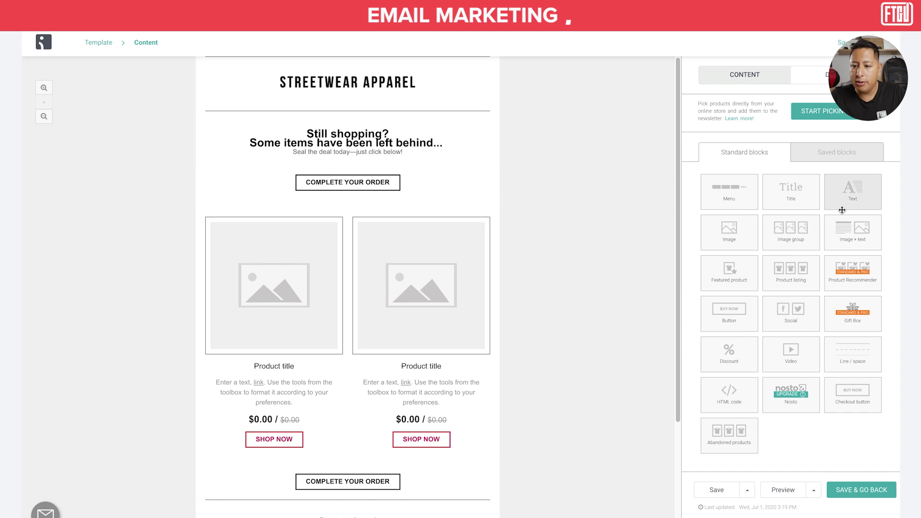
Add an image block above the "Still shopping?" heading and insert LowProMaskSM.jpg from the image library
{"action": "left_click_drag", "start_coordinate": [751, 238], "coordinate": [388, 136]}
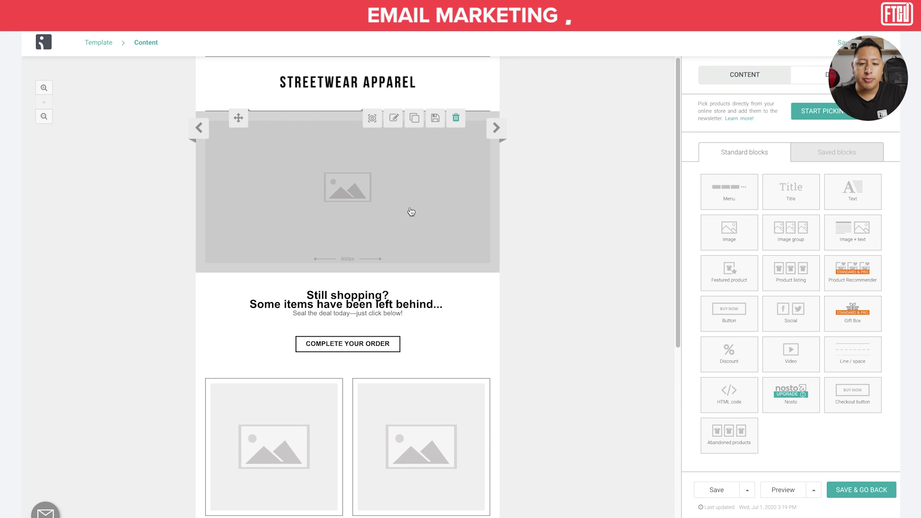
{"action": "left_click", "coordinate": [318, 148]}
{"action": "left_click", "coordinate": [760, 147]}
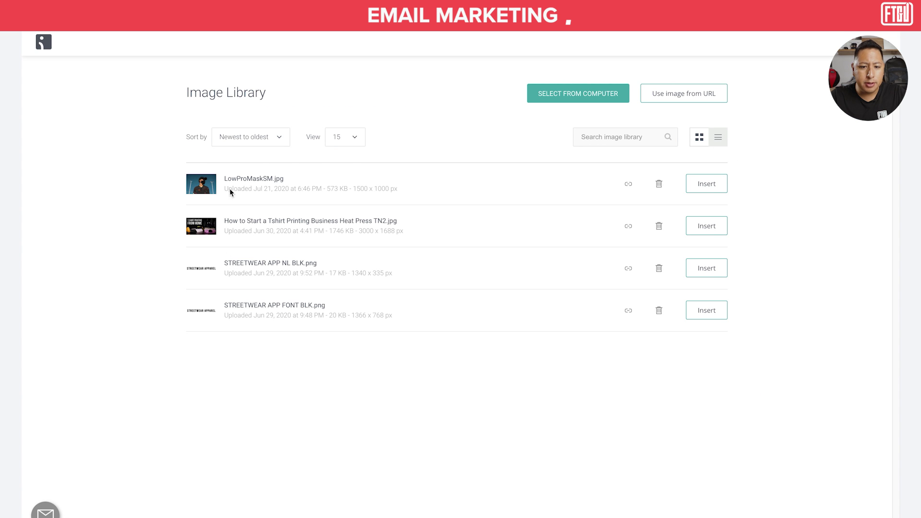
{"action": "left_click", "coordinate": [715, 183]}
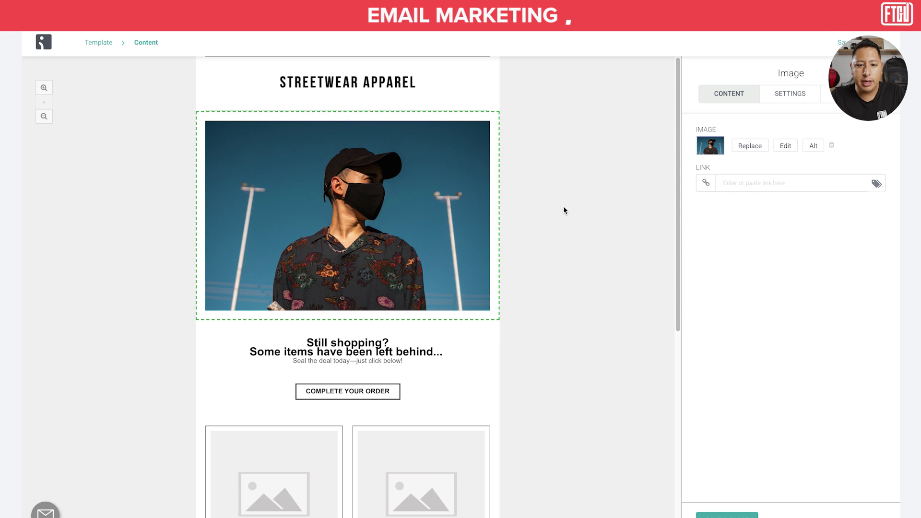
Review the whole "Still shopping?" email with the inserted image, from the logo down to the footer
{"action": "scroll", "coordinate": [625, 292], "scroll_direction": "down", "scroll_amount": 3}
{"action": "scroll", "coordinate": [624, 292], "scroll_direction": "down", "scroll_amount": 5}
{"action": "scroll", "coordinate": [624, 292], "scroll_direction": "up", "scroll_amount": 9}
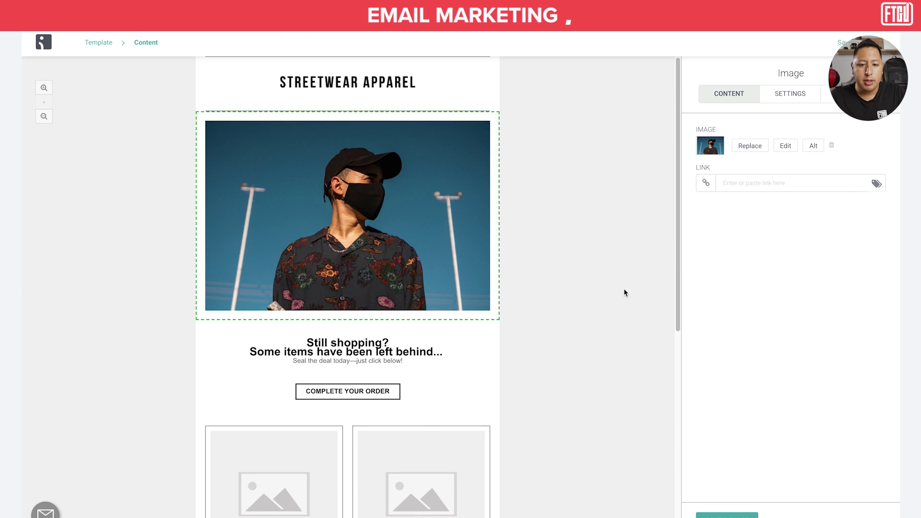
{"action": "scroll", "coordinate": [472, 219], "scroll_direction": "down", "scroll_amount": 5}
{"action": "scroll", "coordinate": [413, 217], "scroll_direction": "down", "scroll_amount": 3}
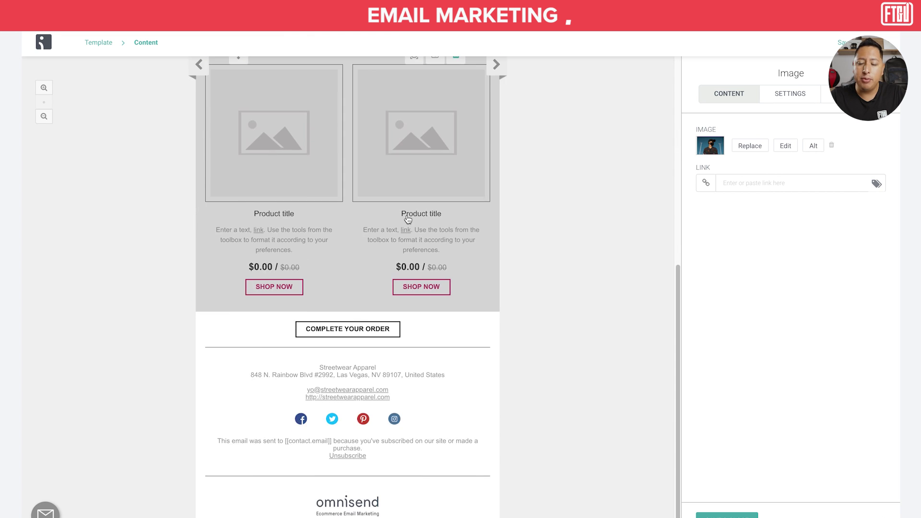
{"action": "scroll", "coordinate": [413, 216], "scroll_direction": "up", "scroll_amount": 8}
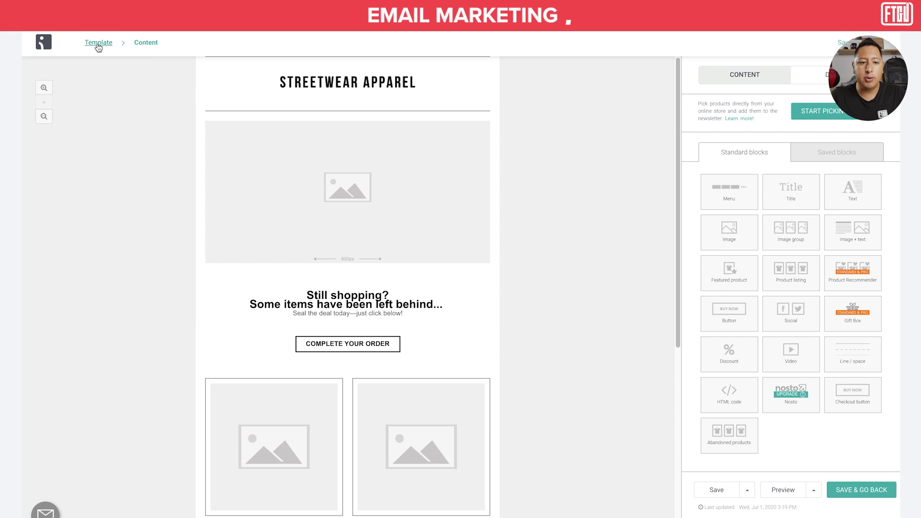
View the standard email templates, return to the Abandoned Cart workflow and look further down it
{"action": "left_click", "coordinate": [98, 45]}
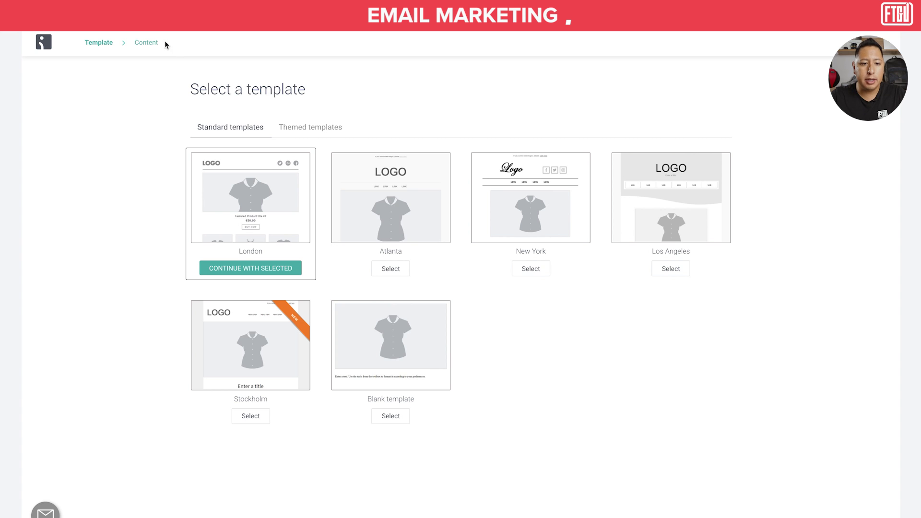
{"action": "key", "text": "alt+Left"}
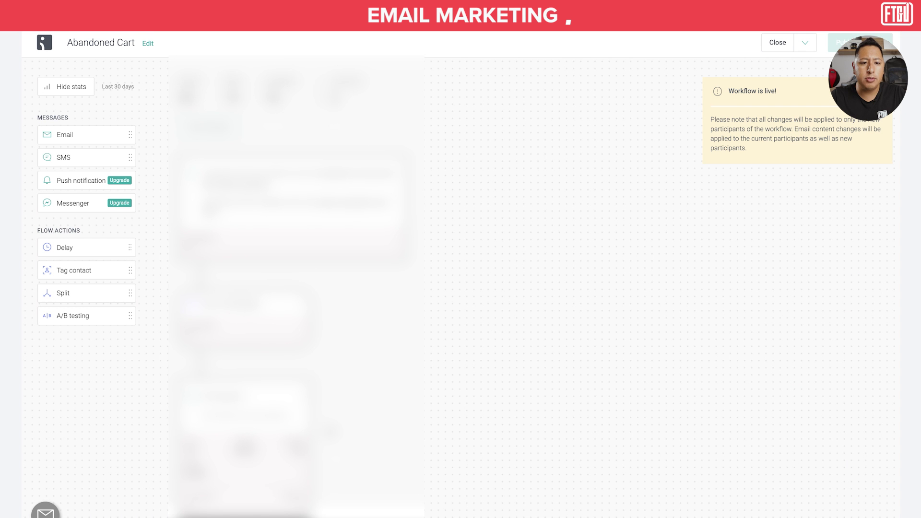
{"action": "scroll", "coordinate": [296, 288], "scroll_direction": "down", "scroll_amount": 5}
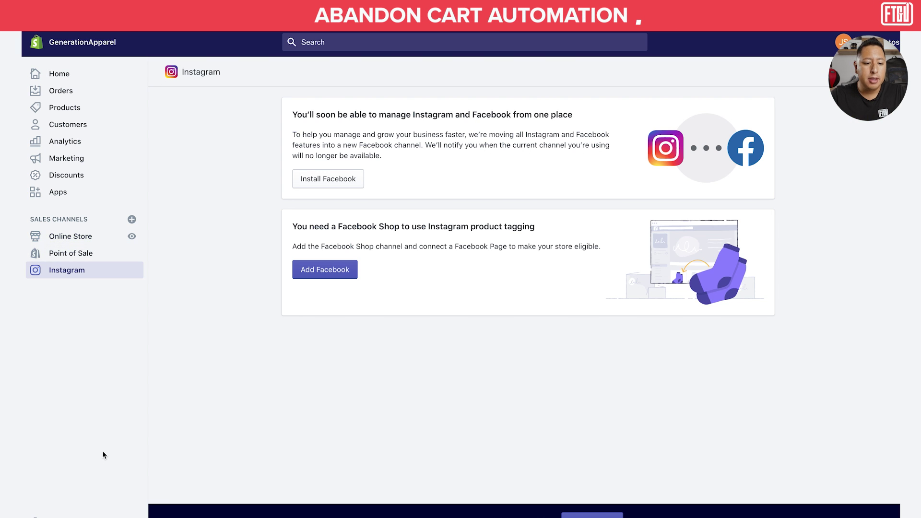
Switch to the GenerationApparel store in Shopify, open its Checkout settings and look through the order processing and email marketing options
{"action": "left_click", "coordinate": [58, 516]}
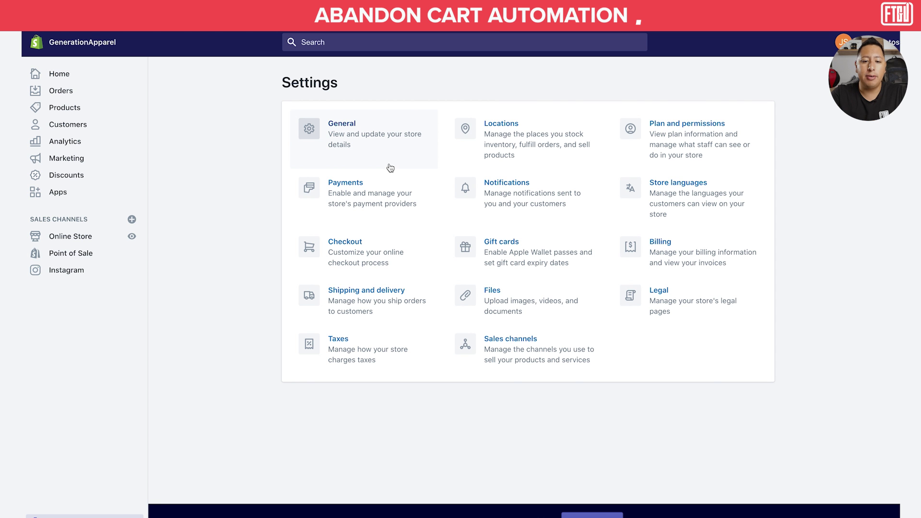
{"action": "left_click", "coordinate": [374, 257]}
{"action": "scroll", "coordinate": [616, 202], "scroll_direction": "down", "scroll_amount": 4}
{"action": "scroll", "coordinate": [616, 202], "scroll_direction": "down", "scroll_amount": 15}
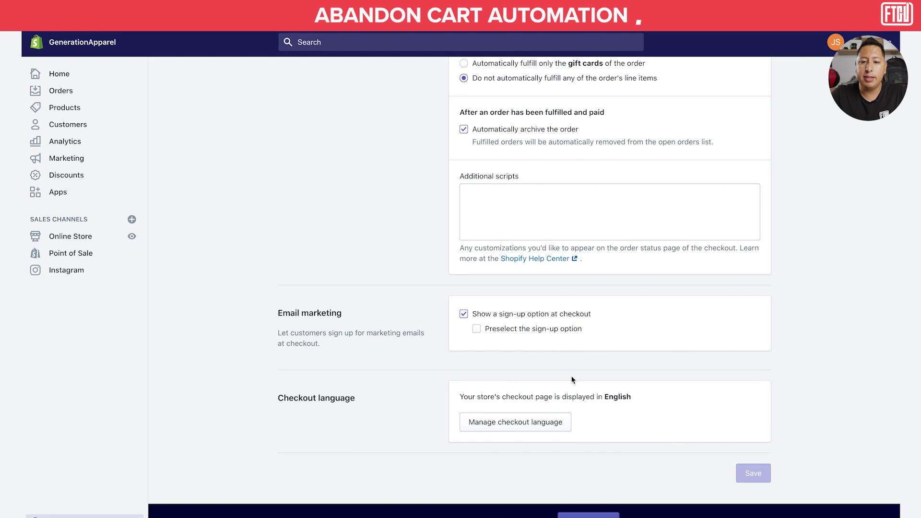
{"action": "scroll", "coordinate": [572, 380], "scroll_direction": "up", "scroll_amount": 15}
{"action": "scroll", "coordinate": [572, 380], "scroll_direction": "down", "scroll_amount": 5}
{"action": "scroll", "coordinate": [572, 380], "scroll_direction": "down", "scroll_amount": 10}
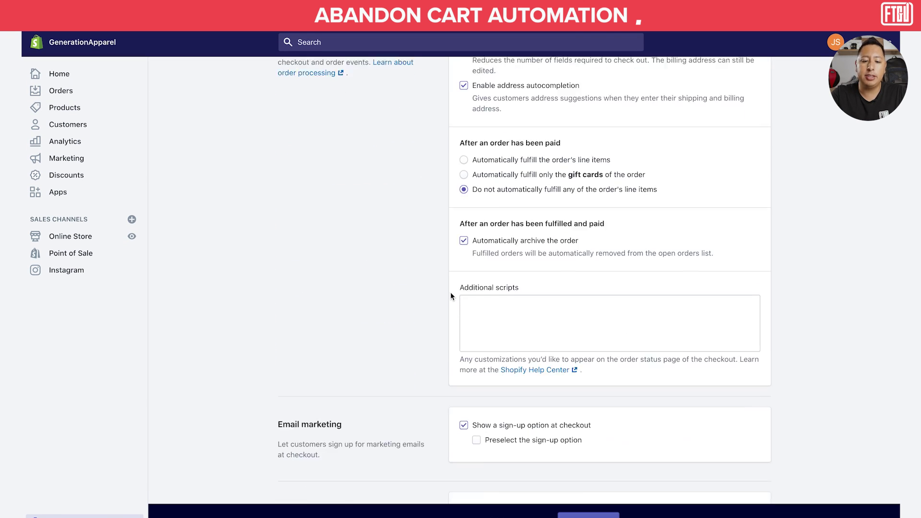
{"action": "scroll", "coordinate": [451, 295], "scroll_direction": "down", "scroll_amount": 2}
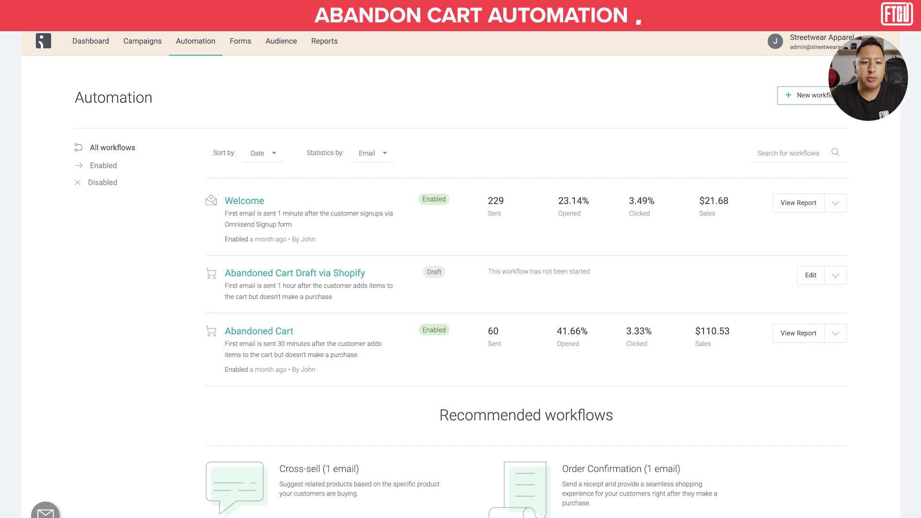
In Omnisend, look at the Welcome workflow's trigger and delay, and open the settings of its "Welcome to the crew" email
{"action": "left_click", "coordinate": [247, 202]}
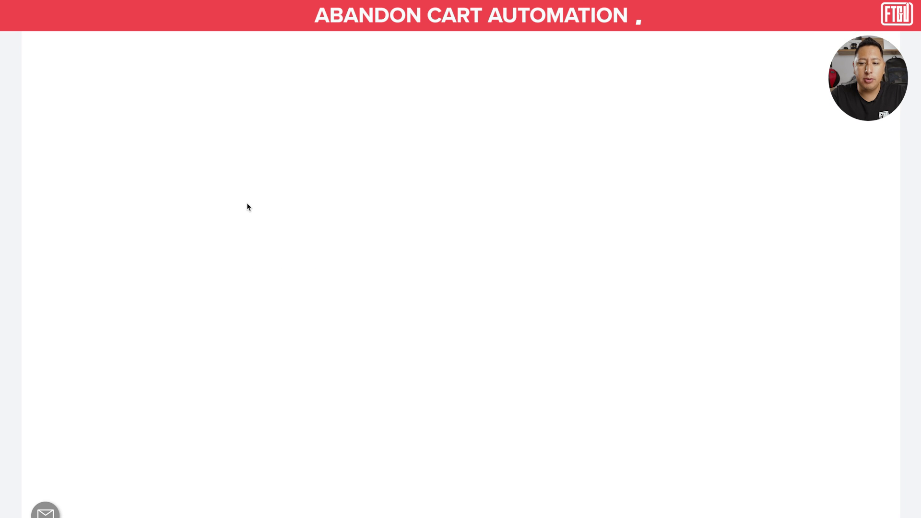
{"action": "scroll", "coordinate": [537, 247], "scroll_direction": "down", "scroll_amount": 1}
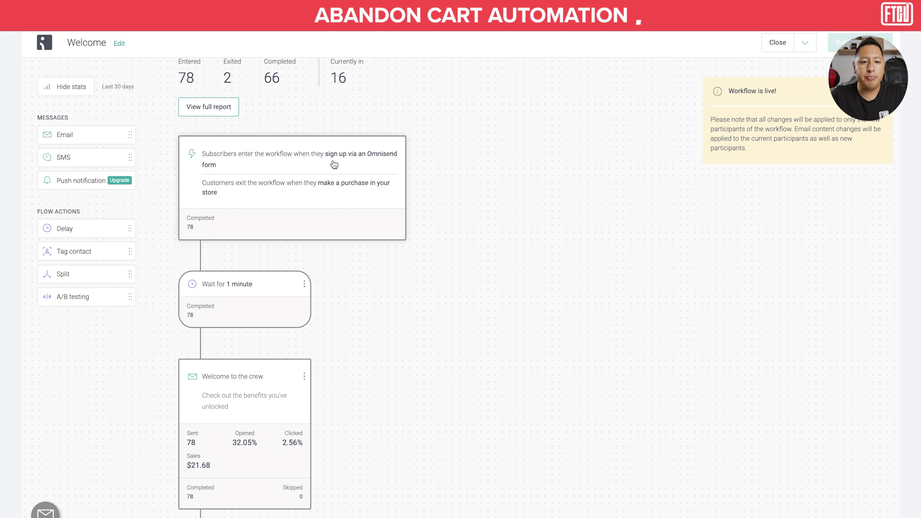
{"action": "scroll", "coordinate": [402, 250], "scroll_direction": "up", "scroll_amount": 1}
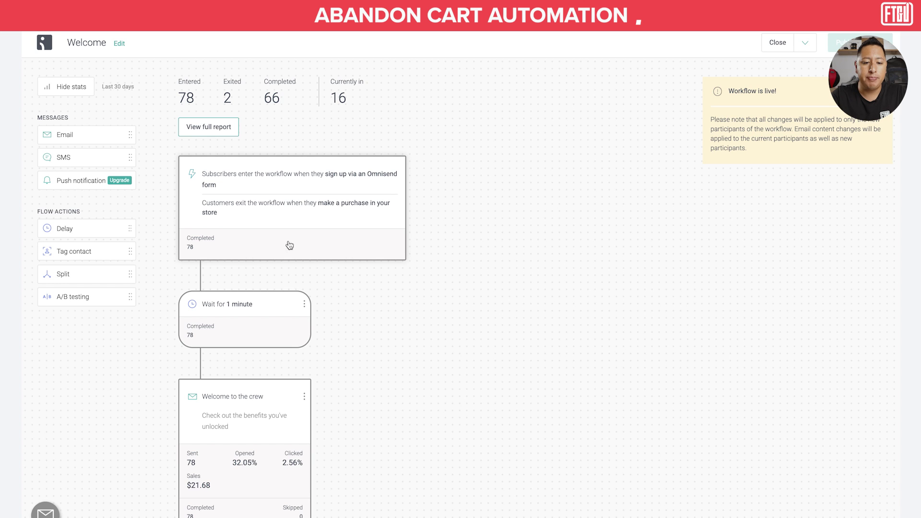
{"action": "left_click", "coordinate": [240, 401]}
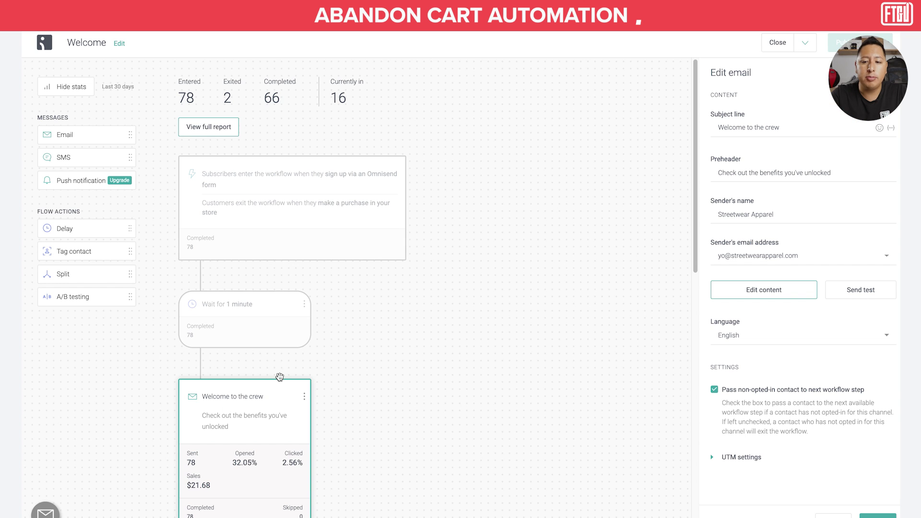
Open the "Welcome to the crew" email in the content editor and examine its image, welcome text and first-time offer
{"action": "left_click", "coordinate": [764, 290]}
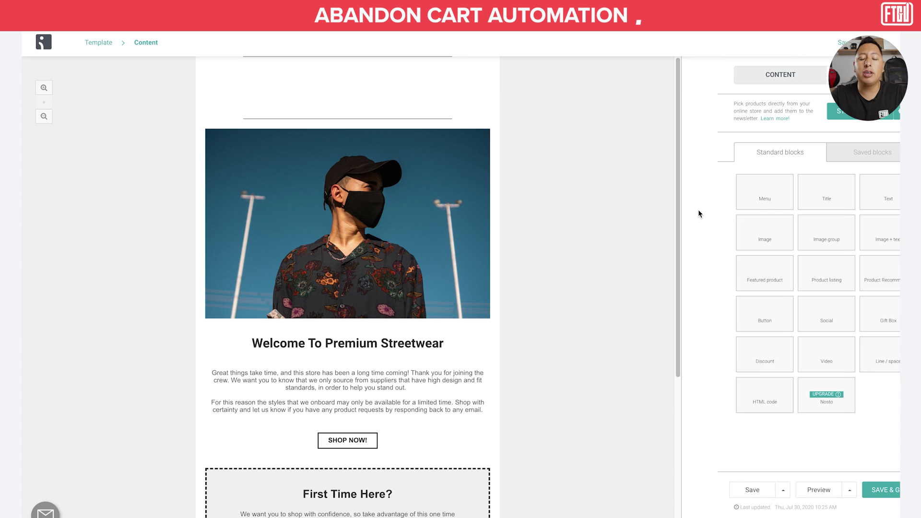
{"action": "scroll", "coordinate": [619, 196], "scroll_direction": "down", "scroll_amount": 3}
{"action": "scroll", "coordinate": [619, 196], "scroll_direction": "up", "scroll_amount": 3}
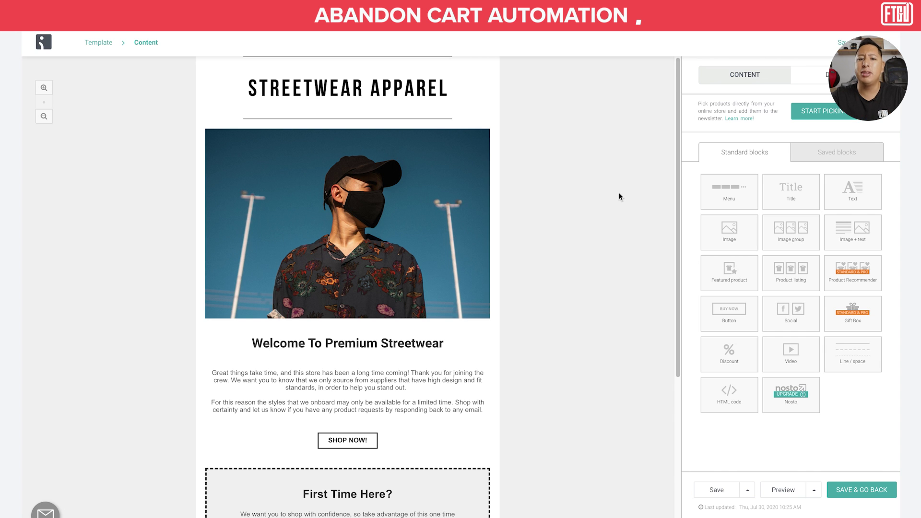
{"action": "scroll", "coordinate": [593, 151], "scroll_direction": "down", "scroll_amount": 1}
{"action": "scroll", "coordinate": [592, 152], "scroll_direction": "up", "scroll_amount": 1}
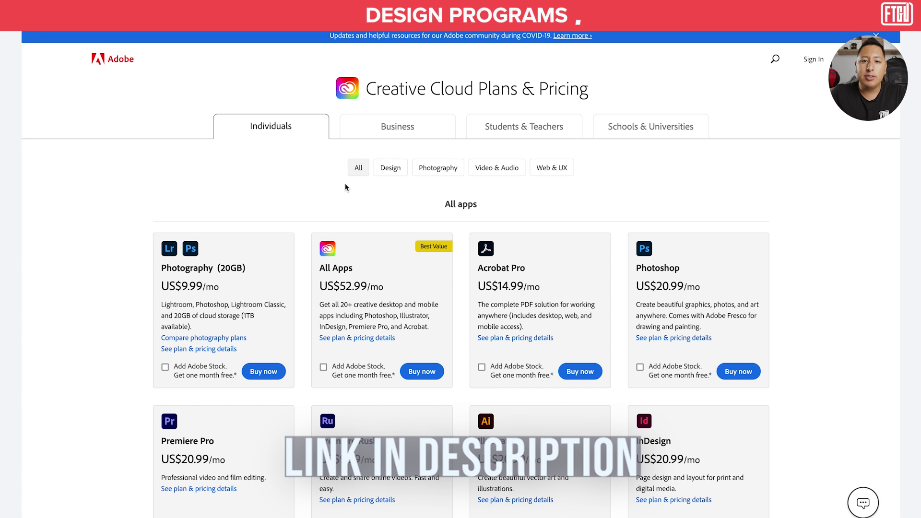
On Adobe's Creative Cloud Plans & Pricing page, compare the individual plans, including All Apps, Photoshop and Illustrator
{"action": "scroll", "coordinate": [546, 232], "scroll_direction": "down", "scroll_amount": 1}
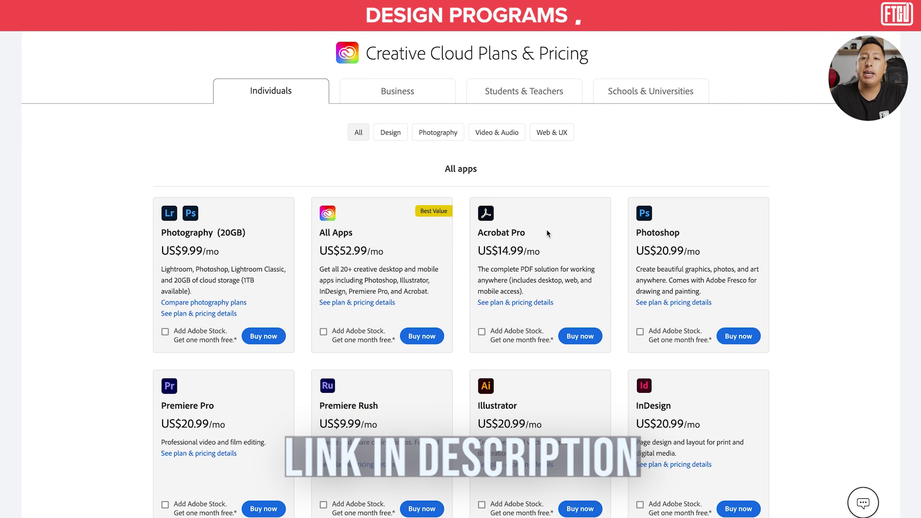
{"action": "scroll", "coordinate": [546, 230], "scroll_direction": "down", "scroll_amount": 2}
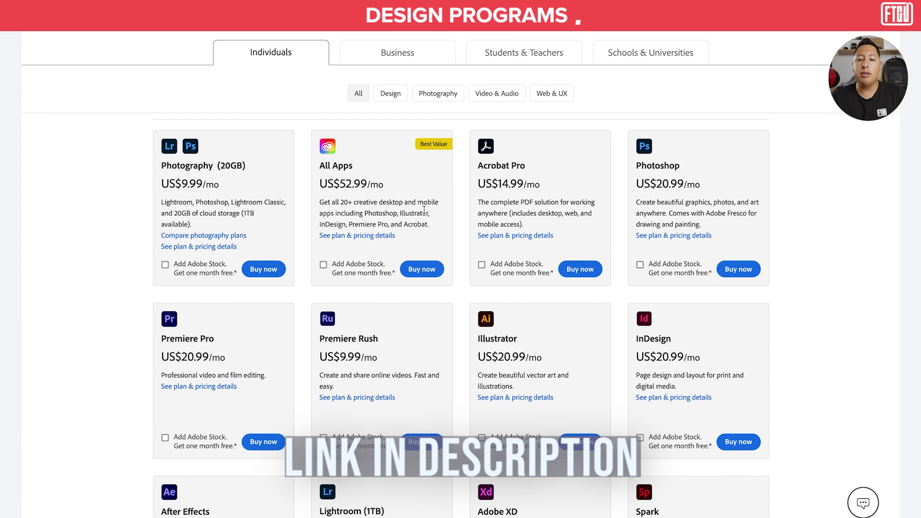
{"action": "scroll", "coordinate": [425, 211], "scroll_direction": "down", "scroll_amount": 9}
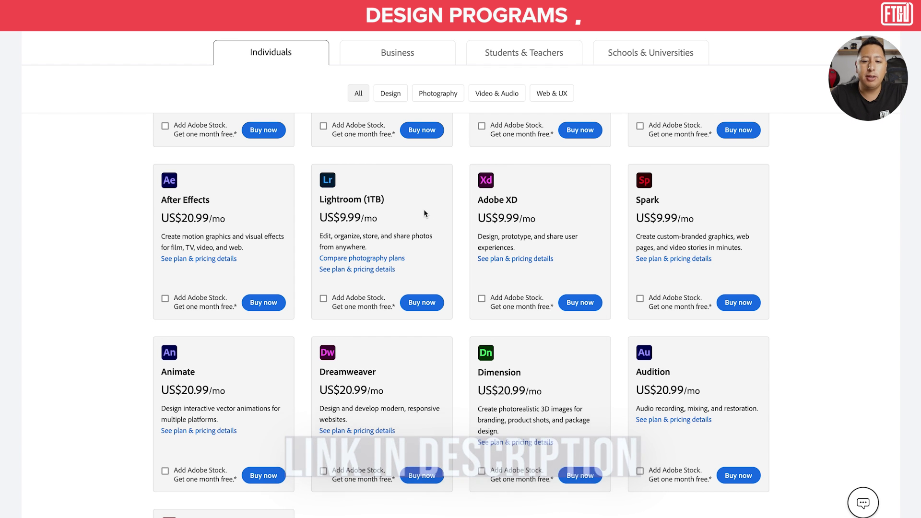
{"action": "scroll", "coordinate": [424, 211], "scroll_direction": "down", "scroll_amount": 5}
{"action": "scroll", "coordinate": [425, 214], "scroll_direction": "up", "scroll_amount": 18}
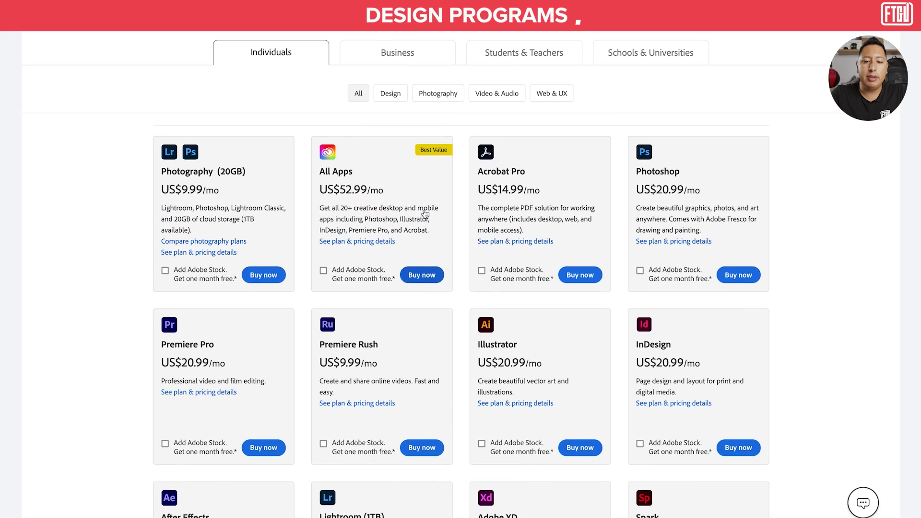
{"action": "scroll", "coordinate": [424, 213], "scroll_direction": "down", "scroll_amount": 3}
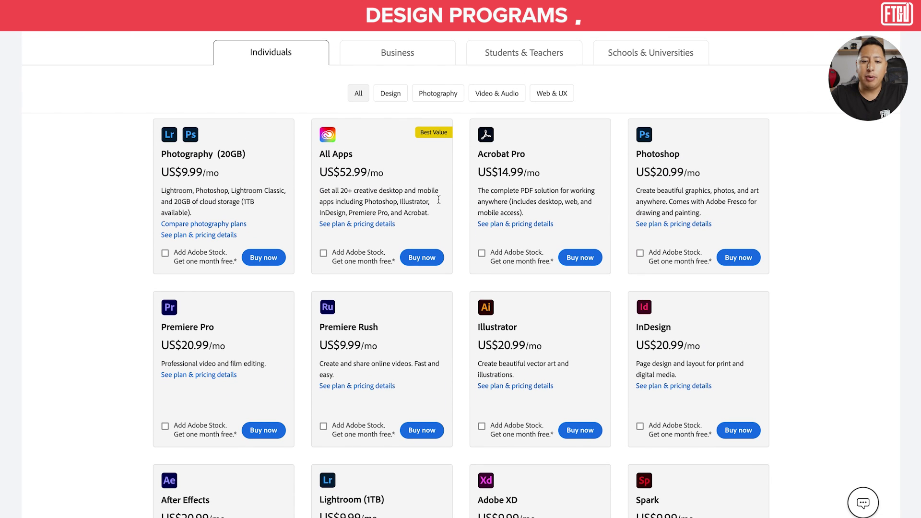
{"action": "scroll", "coordinate": [623, 215], "scroll_direction": "down", "scroll_amount": 6}
{"action": "scroll", "coordinate": [623, 216], "scroll_direction": "up", "scroll_amount": 7}
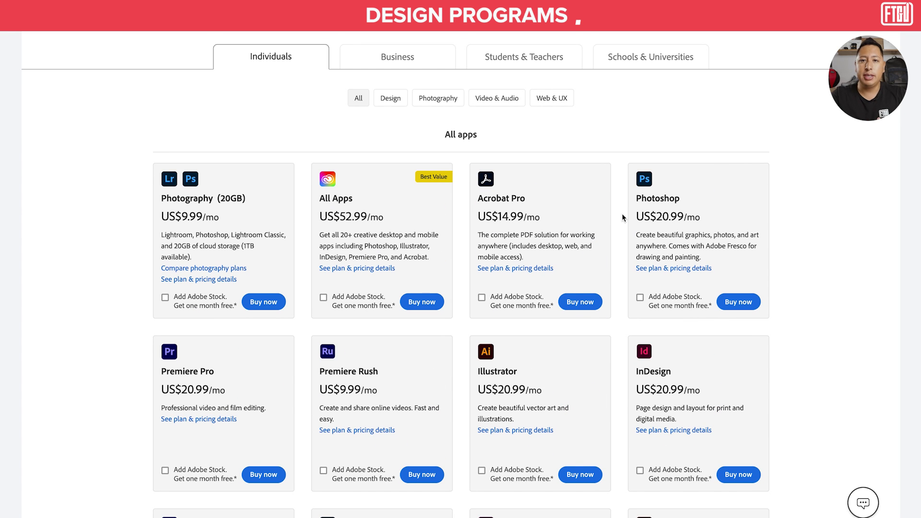
{"action": "scroll", "coordinate": [623, 217], "scroll_direction": "down", "scroll_amount": 2}
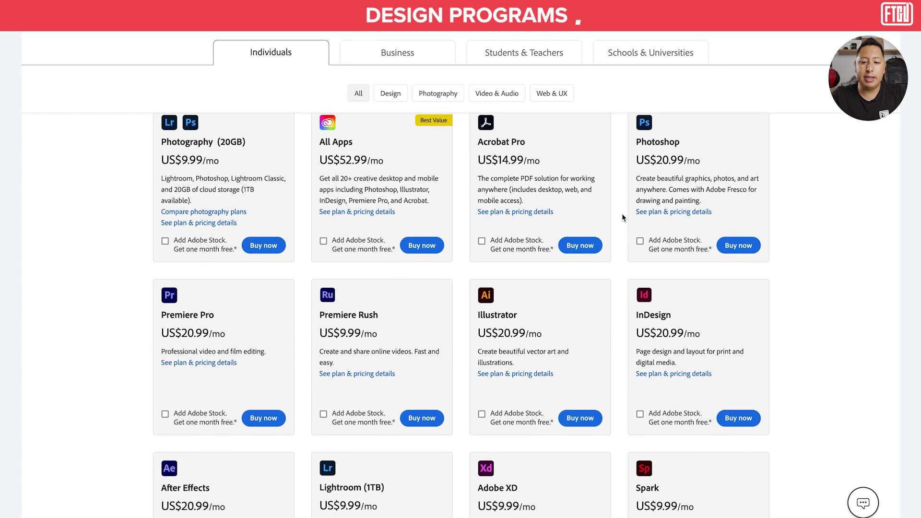
{"action": "scroll", "coordinate": [512, 291], "scroll_direction": "up", "scroll_amount": 3}
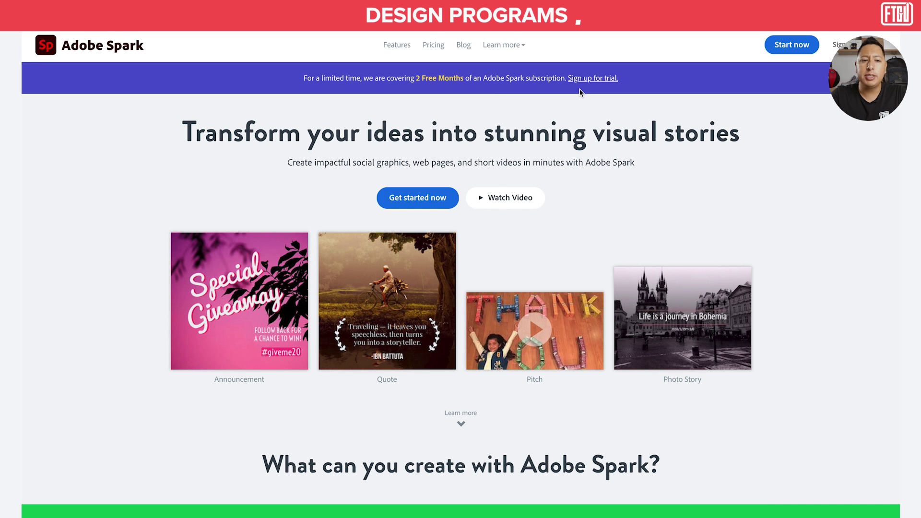
Look through the Adobe Spark website's overview of what it can create, including short videos and its mobile apps
{"action": "scroll", "coordinate": [734, 202], "scroll_direction": "down", "scroll_amount": 4}
{"action": "scroll", "coordinate": [734, 202], "scroll_direction": "down", "scroll_amount": 20}
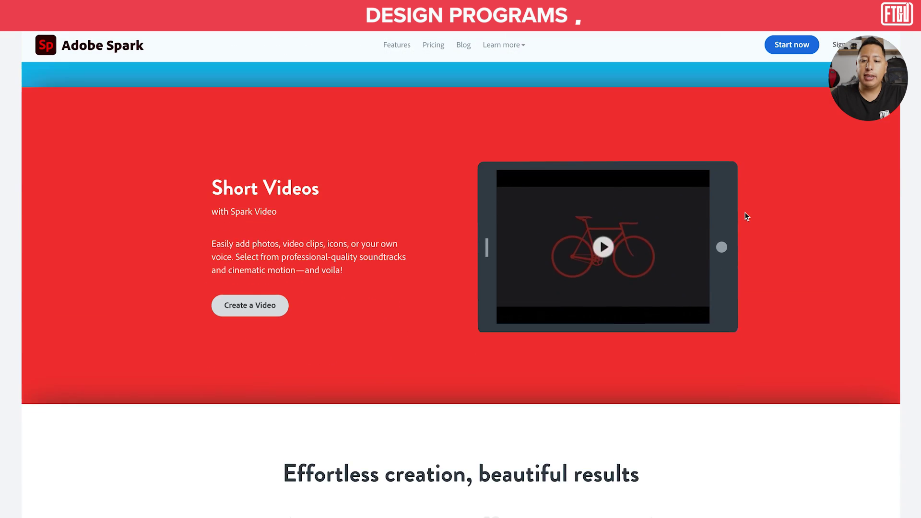
{"action": "scroll", "coordinate": [746, 216], "scroll_direction": "down", "scroll_amount": 15}
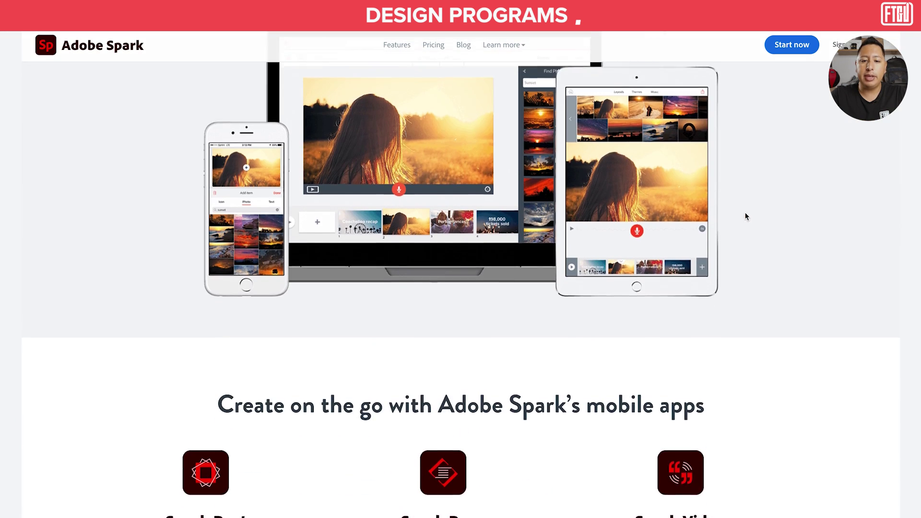
{"action": "scroll", "coordinate": [745, 216], "scroll_direction": "up", "scroll_amount": 1}
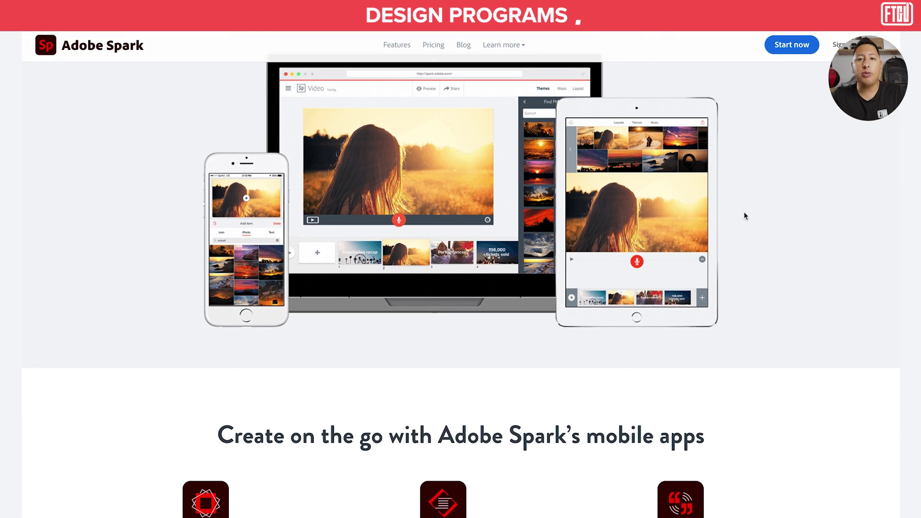
Review Adobe Spark's mobile apps, short videos, web pages and social graphics sections, then its homepage examples and introductory offer
{"action": "scroll", "coordinate": [744, 214], "scroll_direction": "down", "scroll_amount": 9}
{"action": "scroll", "coordinate": [745, 215], "scroll_direction": "up", "scroll_amount": 18}
{"action": "scroll", "coordinate": [744, 216], "scroll_direction": "up", "scroll_amount": 11}
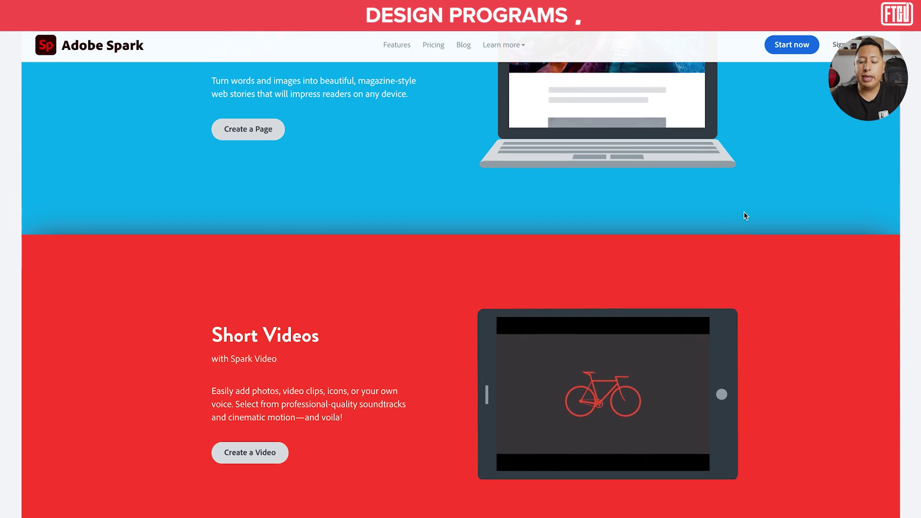
{"action": "scroll", "coordinate": [746, 216], "scroll_direction": "down", "scroll_amount": 1}
{"action": "scroll", "coordinate": [744, 214], "scroll_direction": "up", "scroll_amount": 6}
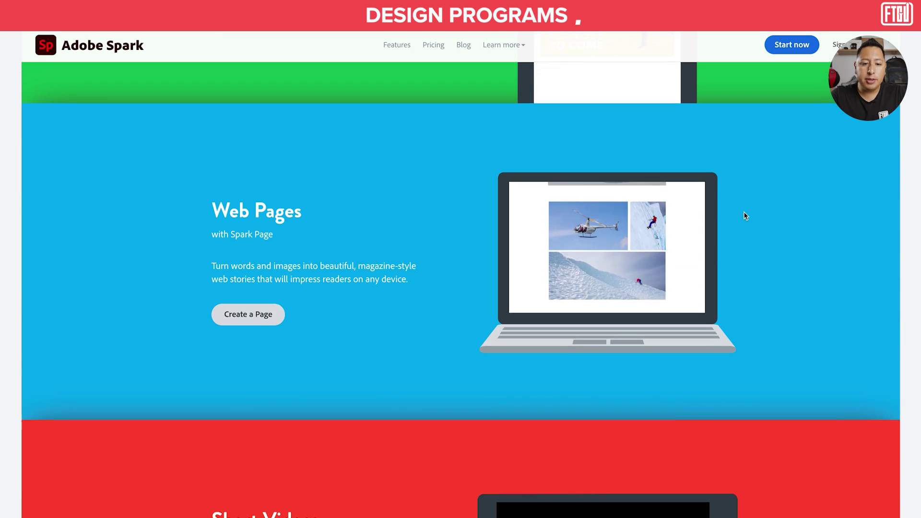
{"action": "scroll", "coordinate": [601, 226], "scroll_direction": "up", "scroll_amount": 5}
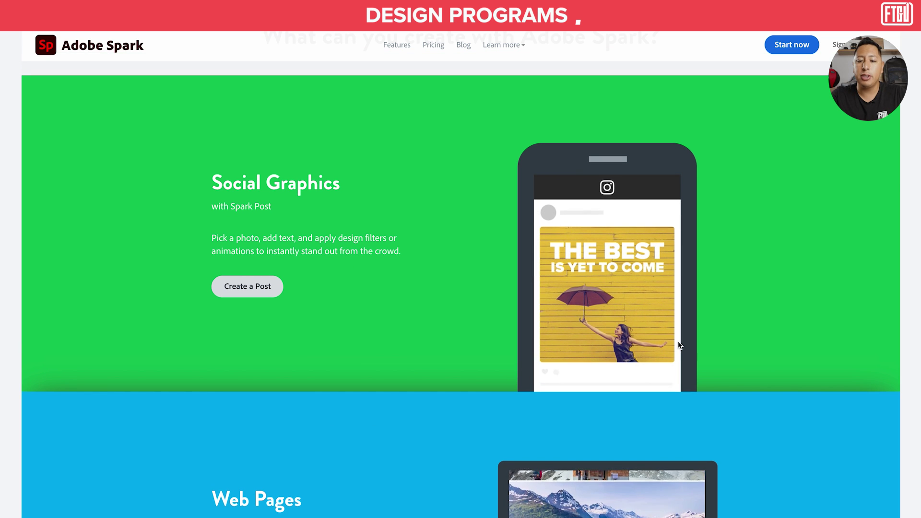
{"action": "scroll", "coordinate": [738, 288], "scroll_direction": "up", "scroll_amount": 5}
{"action": "scroll", "coordinate": [737, 288], "scroll_direction": "up", "scroll_amount": 1}
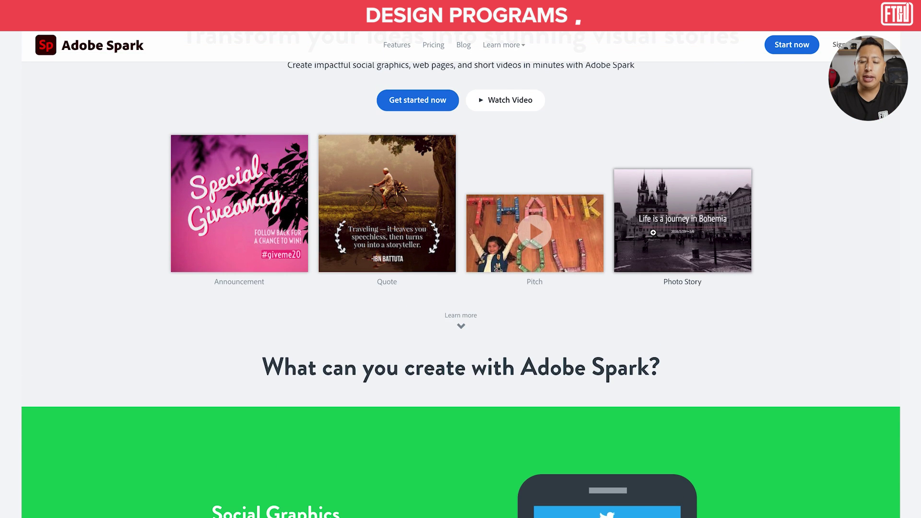
{"action": "scroll", "coordinate": [654, 236], "scroll_direction": "up", "scroll_amount": 2}
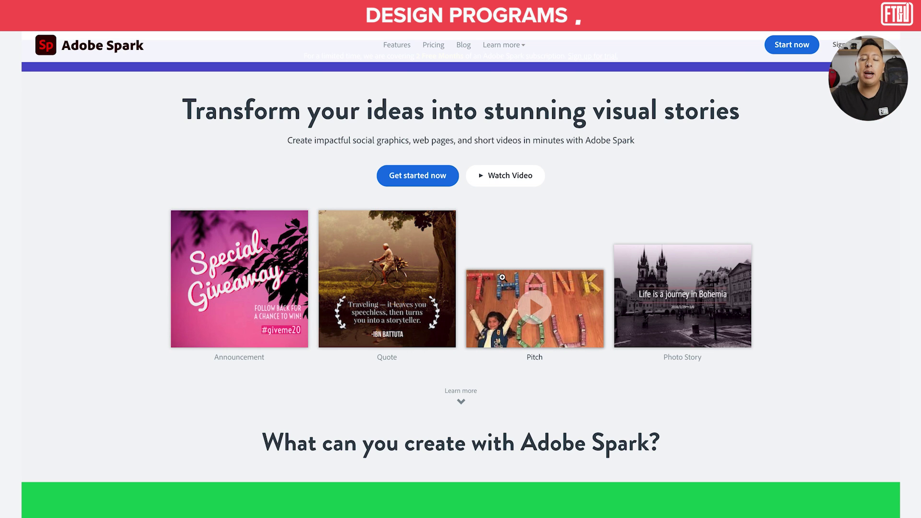
{"action": "scroll", "coordinate": [502, 277], "scroll_direction": "up", "scroll_amount": 1}
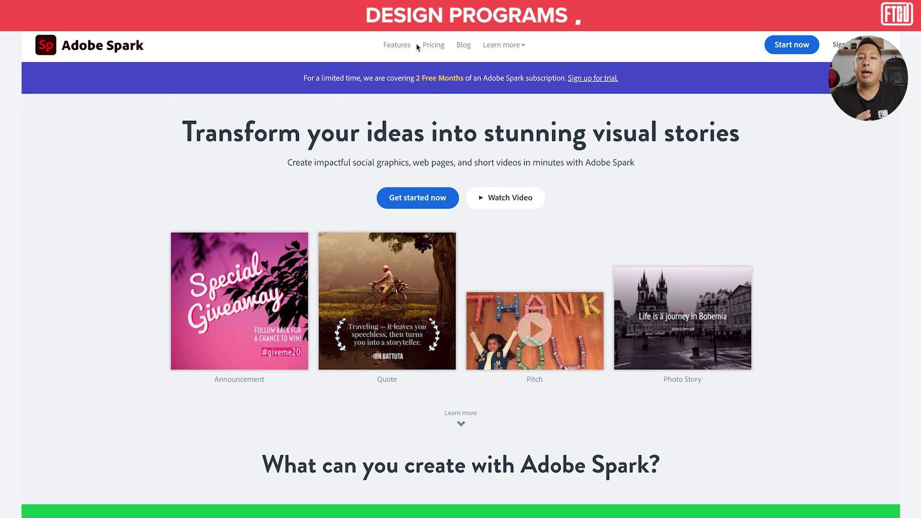
{"action": "scroll", "coordinate": [416, 43], "scroll_direction": "down", "scroll_amount": 2}
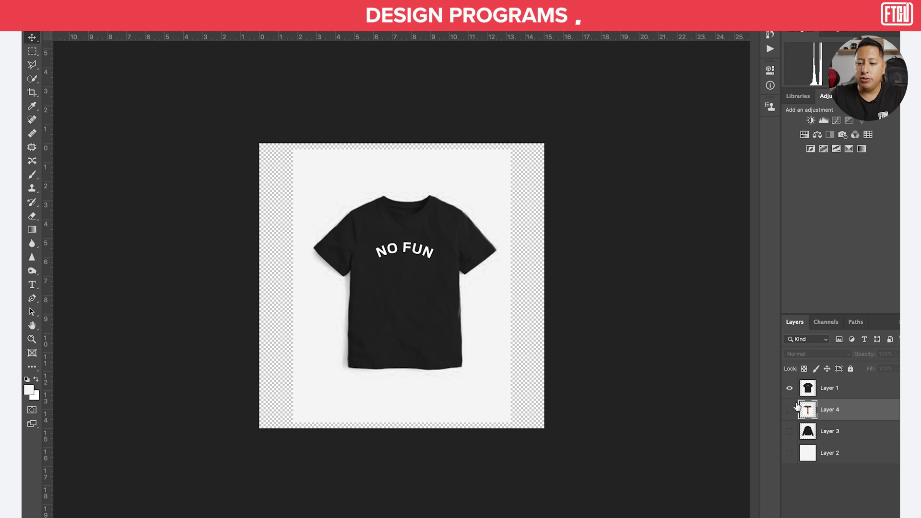
In Photoshop, toggle the T-shirt layer's visibility, choose the Paint Bucket tool, and preview the mockup with Layer 2's background shown and hidden
{"action": "left_click", "coordinate": [789, 388]}
{"action": "left_click", "coordinate": [789, 387]}
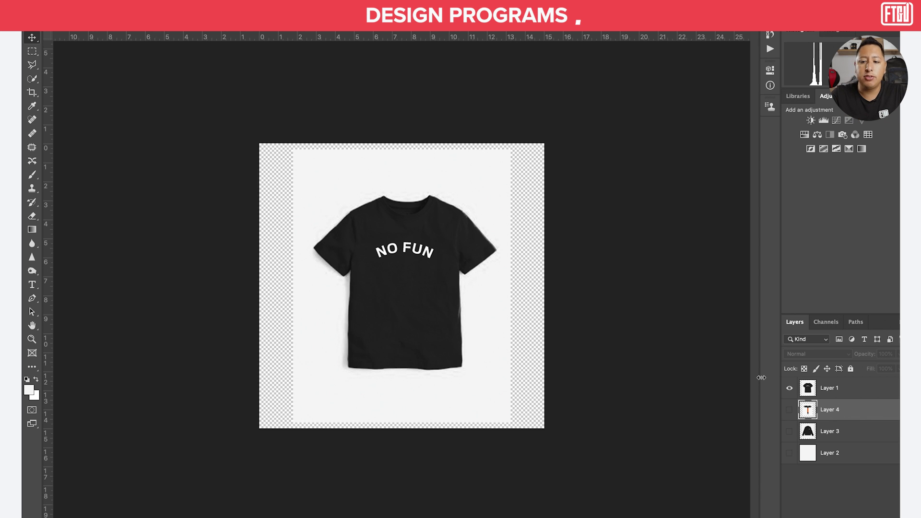
{"action": "key", "text": "g"}
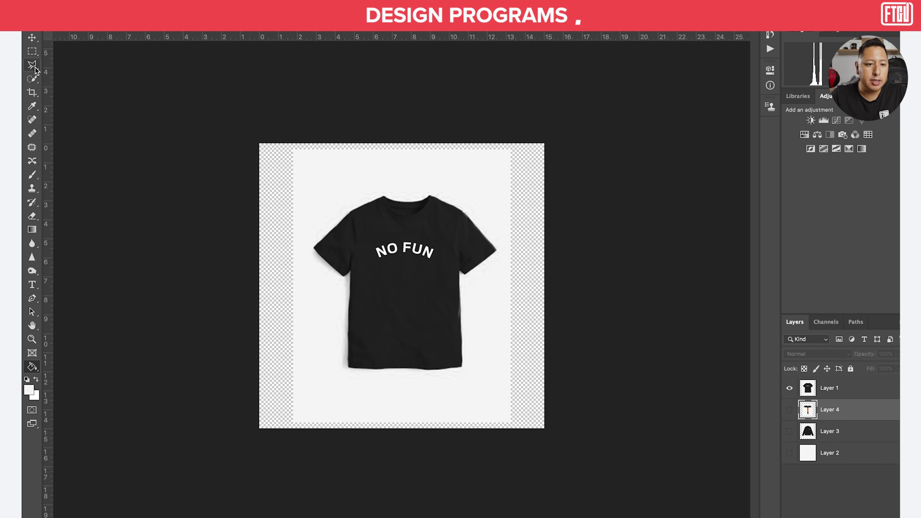
{"action": "left_click", "coordinate": [848, 454]}
{"action": "left_click", "coordinate": [789, 452]}
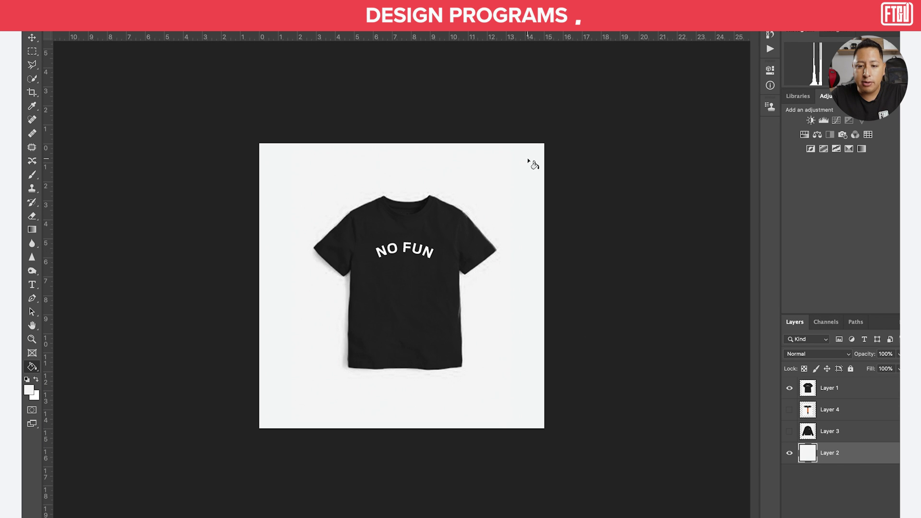
{"action": "left_click", "coordinate": [789, 452]}
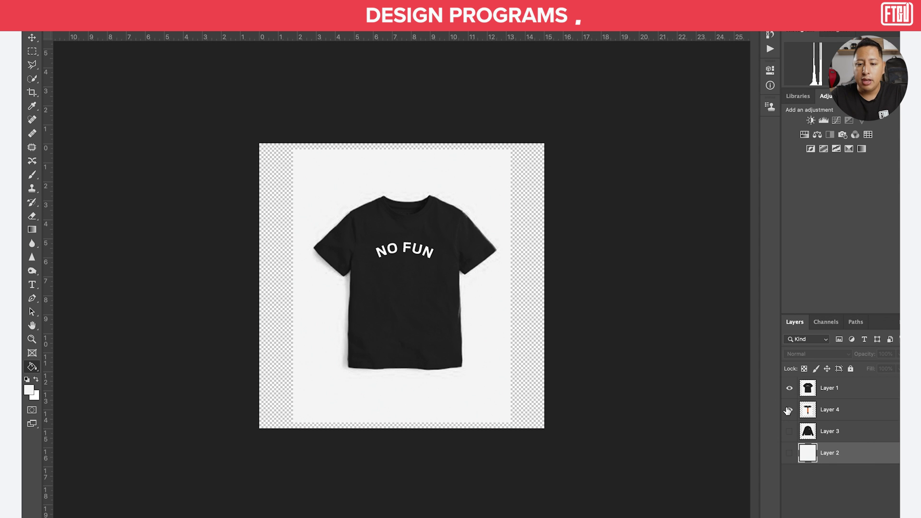
Toggle the visibility of Layer 4, Layer 3 and Layer 1 to compare the garment mockups in the same document
{"action": "left_click", "coordinate": [790, 410]}
{"action": "left_click", "coordinate": [789, 431]}
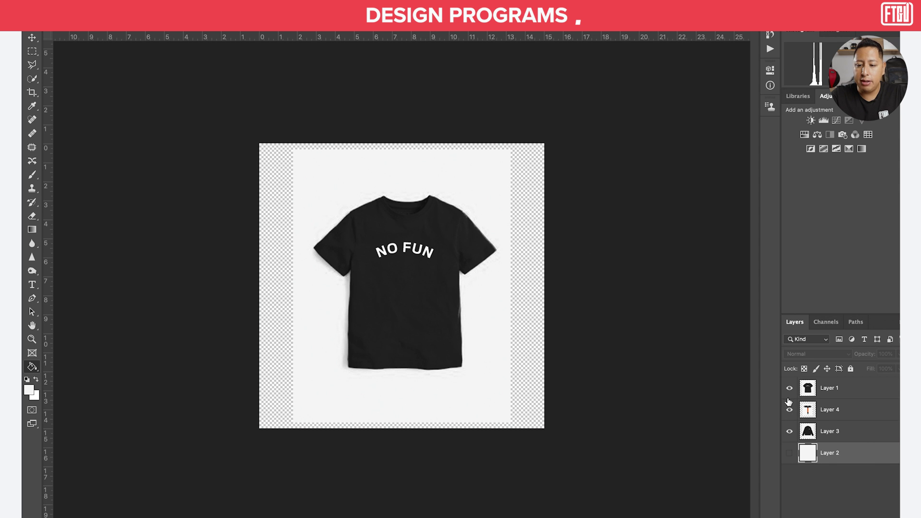
{"action": "left_click", "coordinate": [789, 432], "text": "alt"}
{"action": "left_click", "coordinate": [789, 431]}
{"action": "left_click", "coordinate": [789, 410]}
{"action": "left_click", "coordinate": [789, 387]}
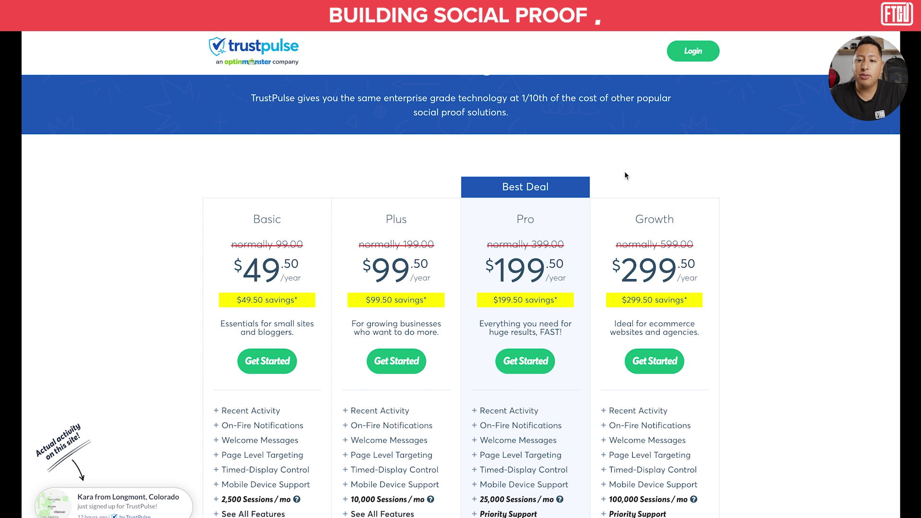
On the TrustPulse website, skim the pricing page, open the homepage, and examine its live sign-up notifications and feature overview
{"action": "scroll", "coordinate": [677, 210], "scroll_direction": "down", "scroll_amount": 2}
{"action": "scroll", "coordinate": [678, 210], "scroll_direction": "down", "scroll_amount": 5}
{"action": "left_click", "coordinate": [267, 46]}
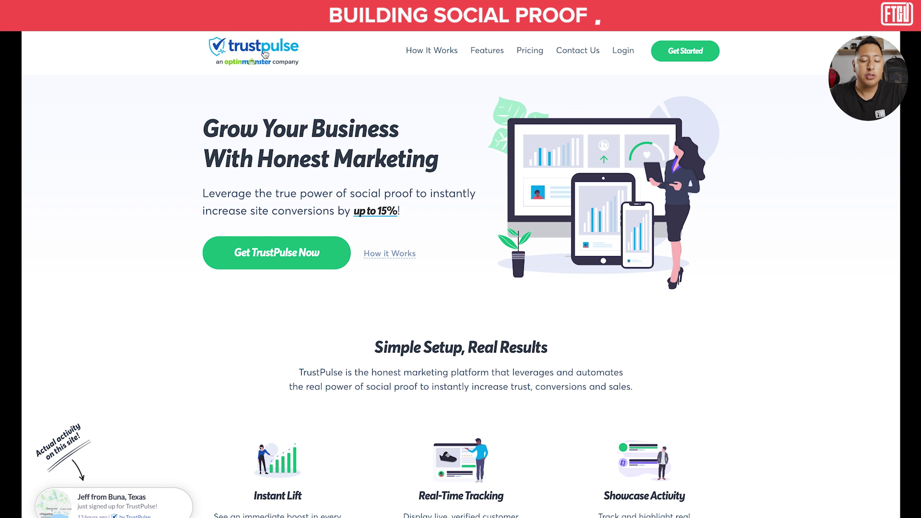
{"action": "mouse_move", "coordinate": [138, 510]}
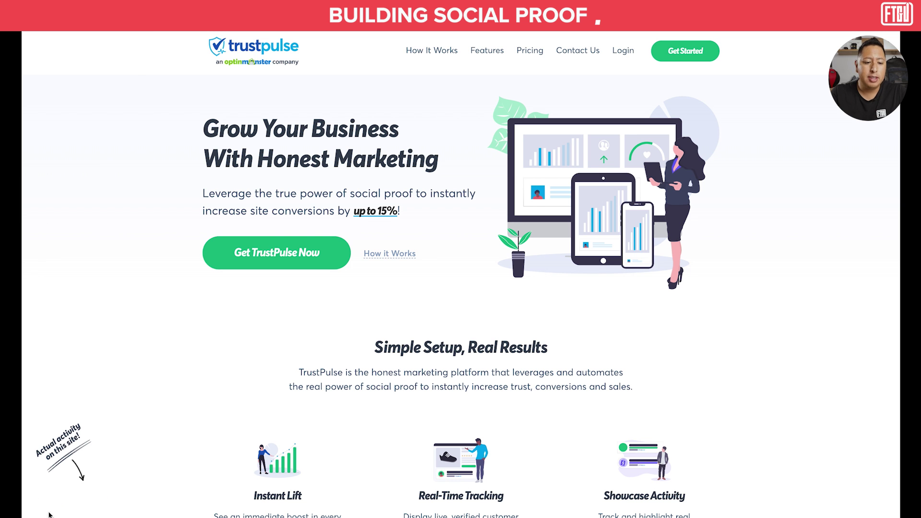
{"action": "scroll", "coordinate": [174, 453], "scroll_direction": "down", "scroll_amount": 9}
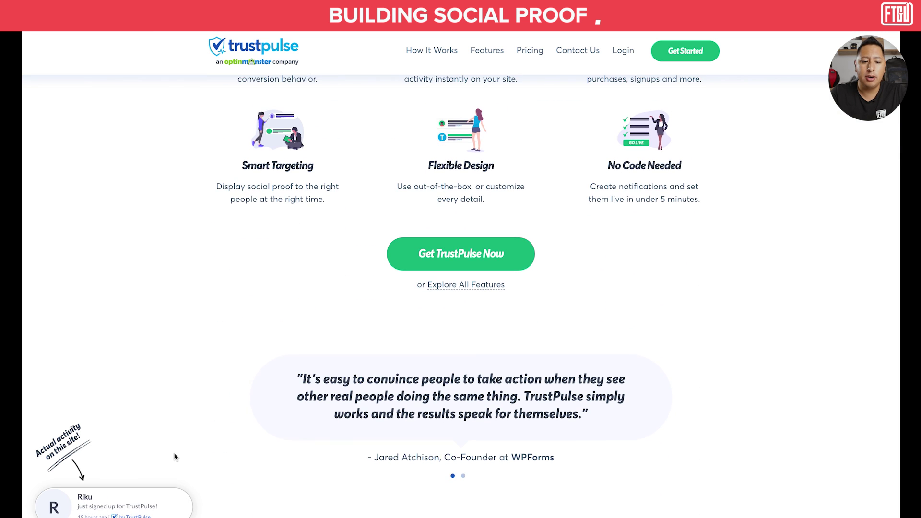
{"action": "scroll", "coordinate": [208, 431], "scroll_direction": "up", "scroll_amount": 10}
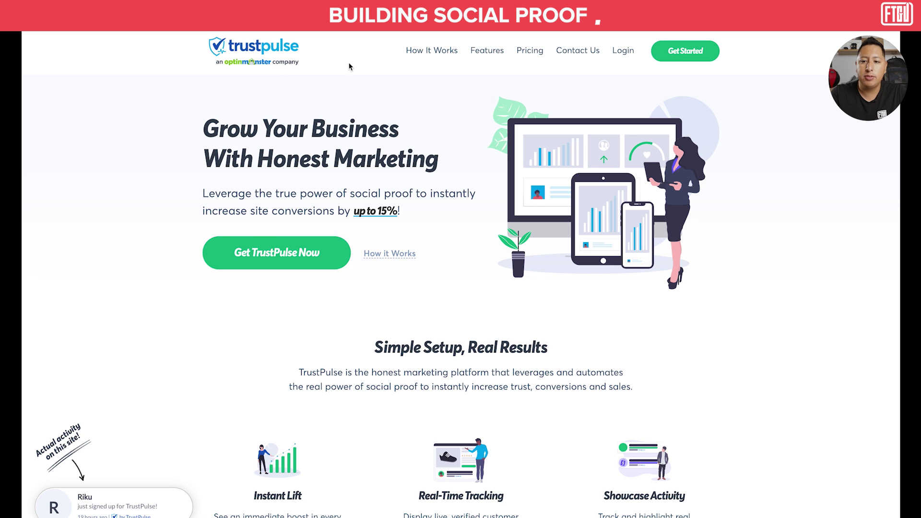
Compare TrustPulse's Basic, Plus, Pro and Growth plans and its free offer for new sites, then return to the homepage's sign-up notification
{"action": "left_click", "coordinate": [700, 58]}
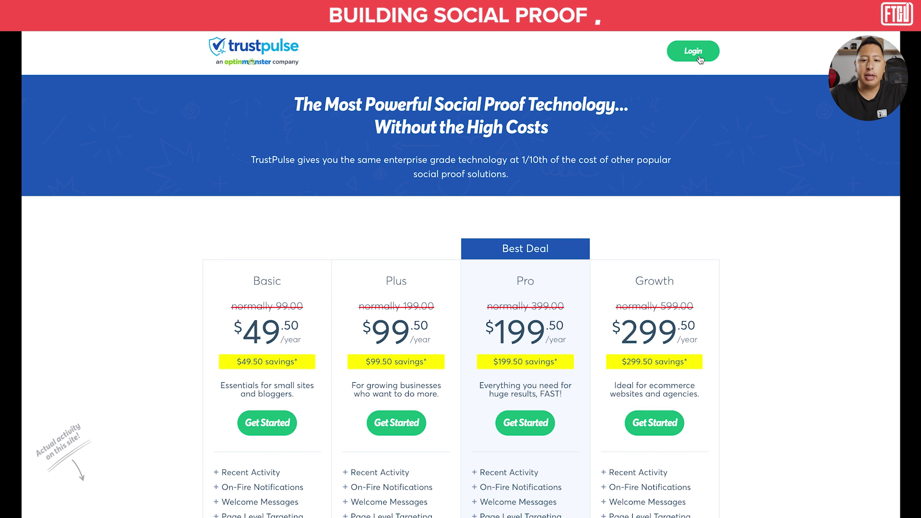
{"action": "scroll", "coordinate": [303, 248], "scroll_direction": "down", "scroll_amount": 6}
{"action": "scroll", "coordinate": [302, 246], "scroll_direction": "up", "scroll_amount": 1}
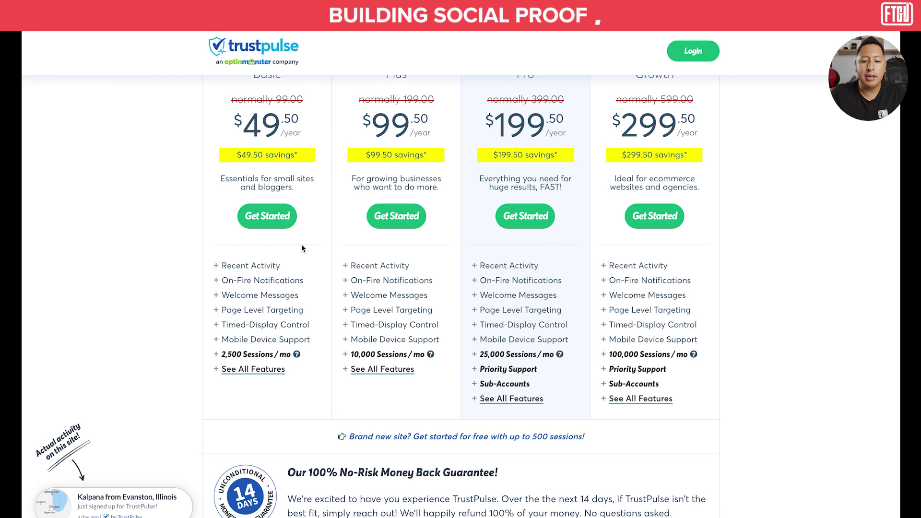
{"action": "scroll", "coordinate": [301, 247], "scroll_direction": "down", "scroll_amount": 1}
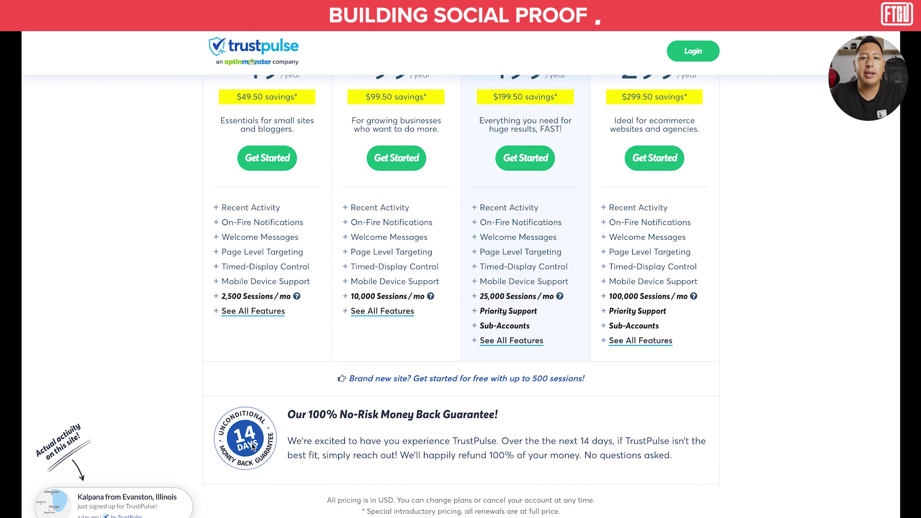
{"action": "scroll", "coordinate": [254, 446], "scroll_direction": "up", "scroll_amount": 2}
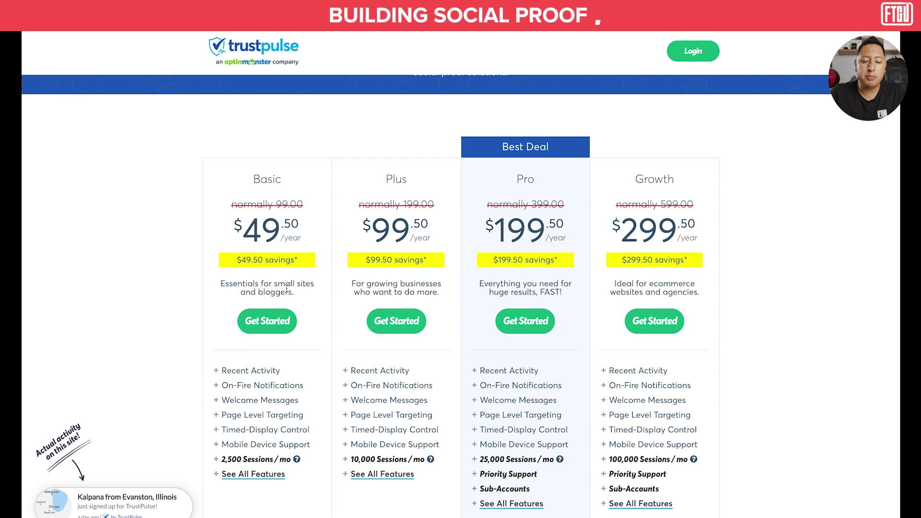
{"action": "scroll", "coordinate": [287, 165], "scroll_direction": "up", "scroll_amount": 2}
{"action": "left_click", "coordinate": [264, 52]}
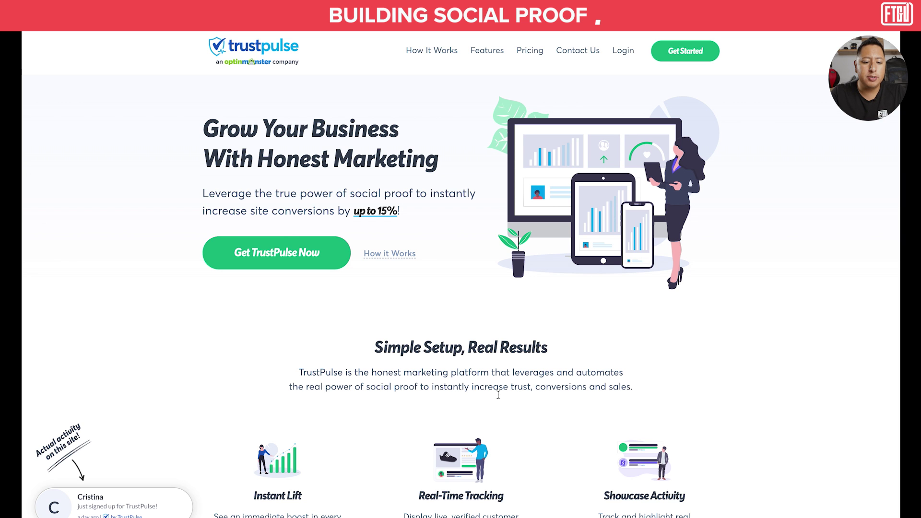
{"action": "mouse_move", "coordinate": [102, 507]}
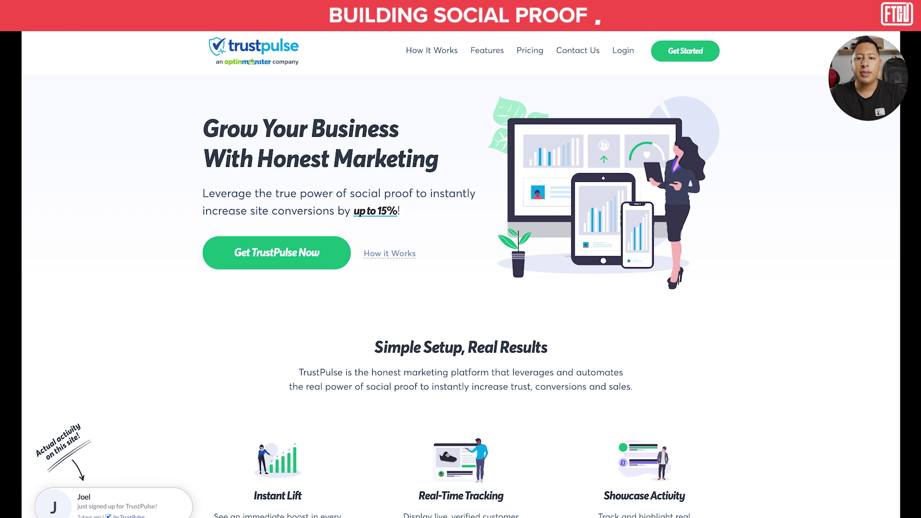
Open the streetwear face mask store in a new tab and examine its TrustPulse purchase notification, featured collection and customer testimonials
{"action": "key", "text": "super+t"}
{"action": "type", "text": "stre"}
{"action": "key", "text": "Return"}
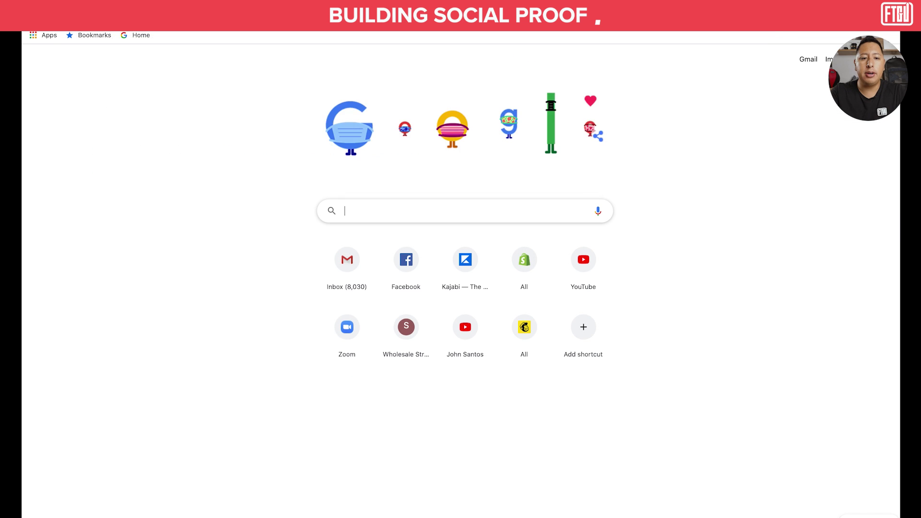
{"action": "scroll", "coordinate": [633, 201], "scroll_direction": "down", "scroll_amount": 15}
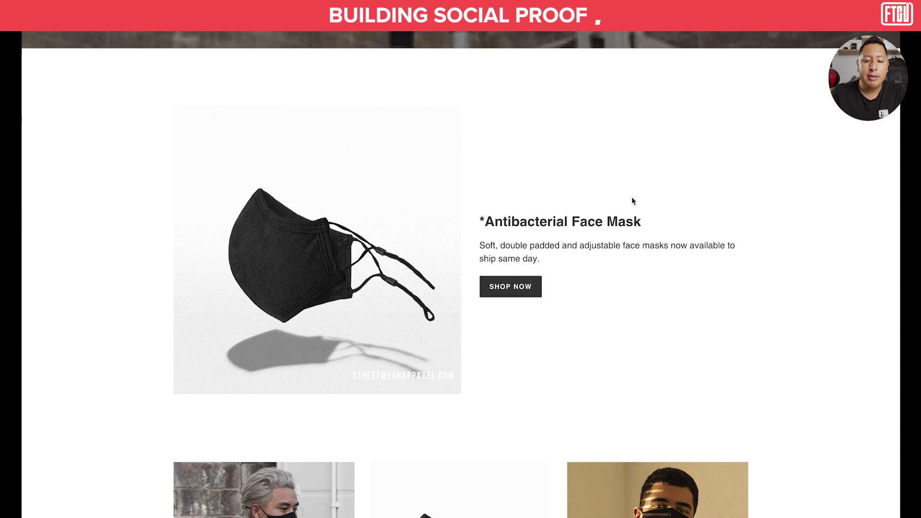
{"action": "scroll", "coordinate": [632, 197], "scroll_direction": "down", "scroll_amount": 5}
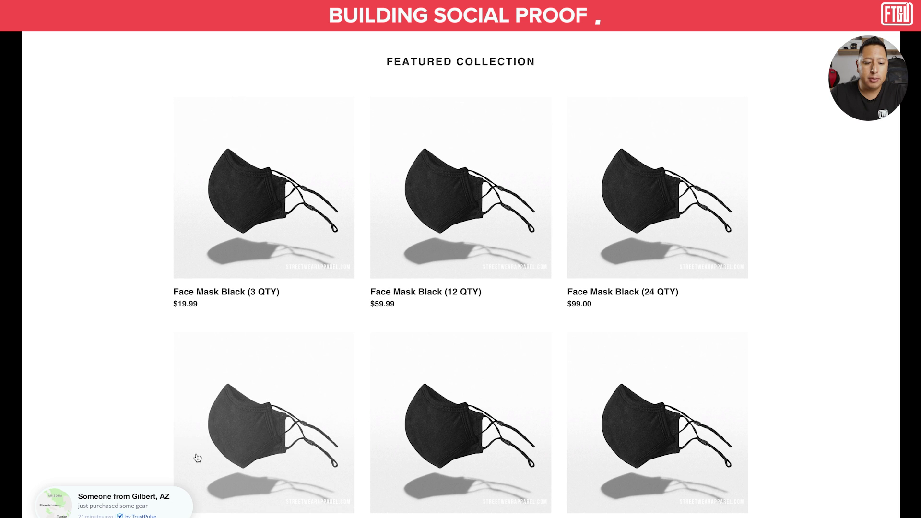
{"action": "scroll", "coordinate": [382, 438], "scroll_direction": "down", "scroll_amount": 11}
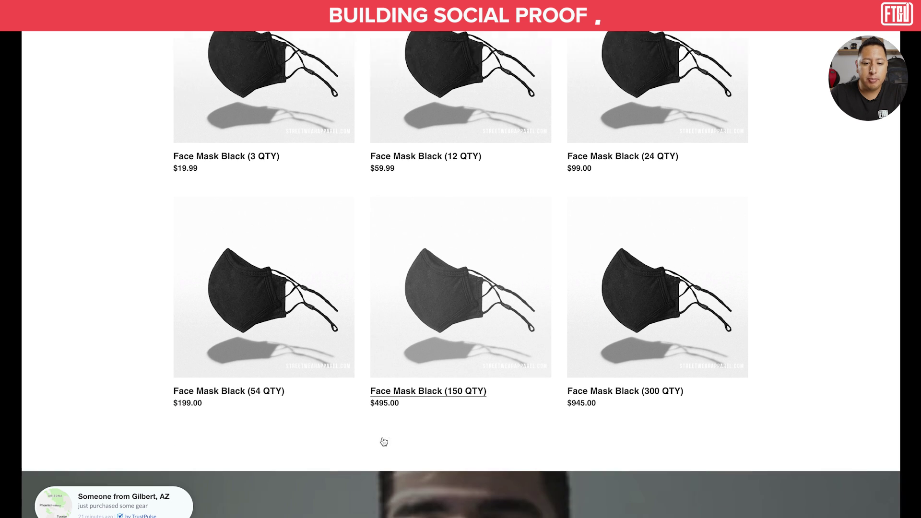
{"action": "scroll", "coordinate": [581, 357], "scroll_direction": "down", "scroll_amount": 2}
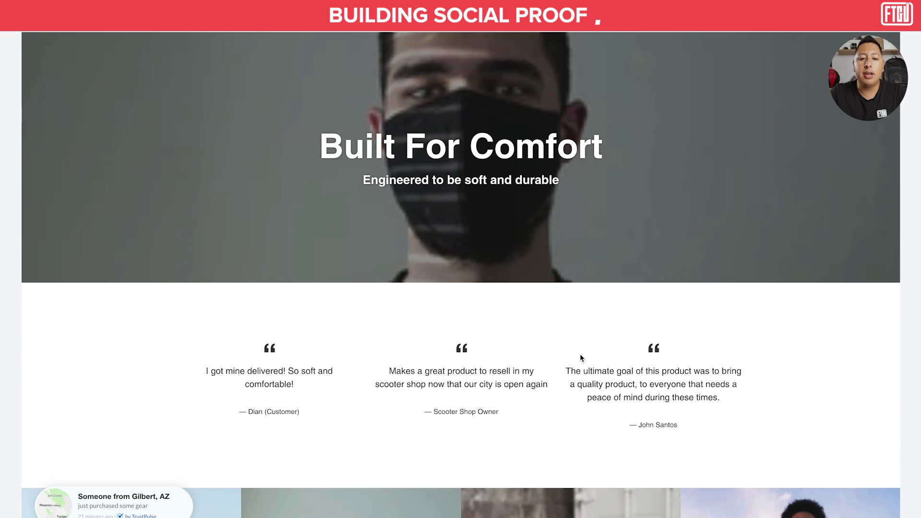
{"action": "scroll", "coordinate": [581, 358], "scroll_direction": "down", "scroll_amount": 4}
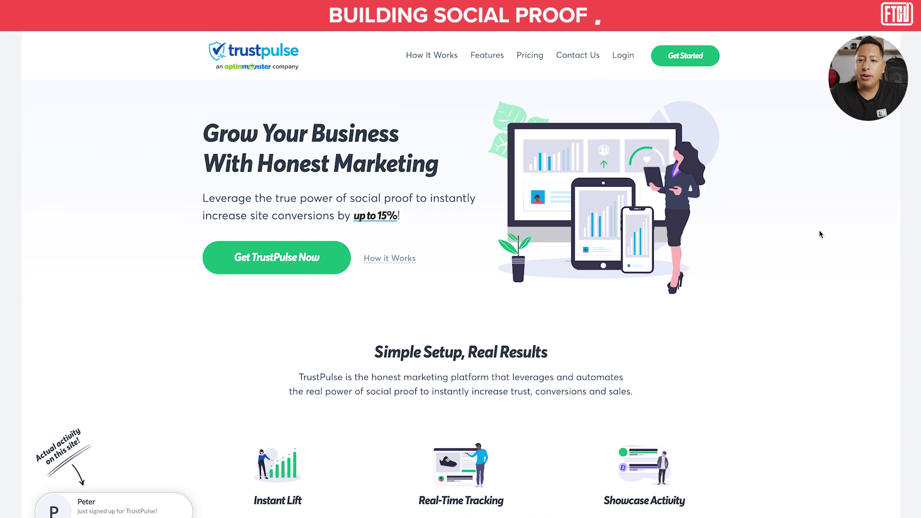
Return to the TrustPulse site and bring up its plan selection page to check the sign-up options
{"action": "left_click", "coordinate": [683, 50]}
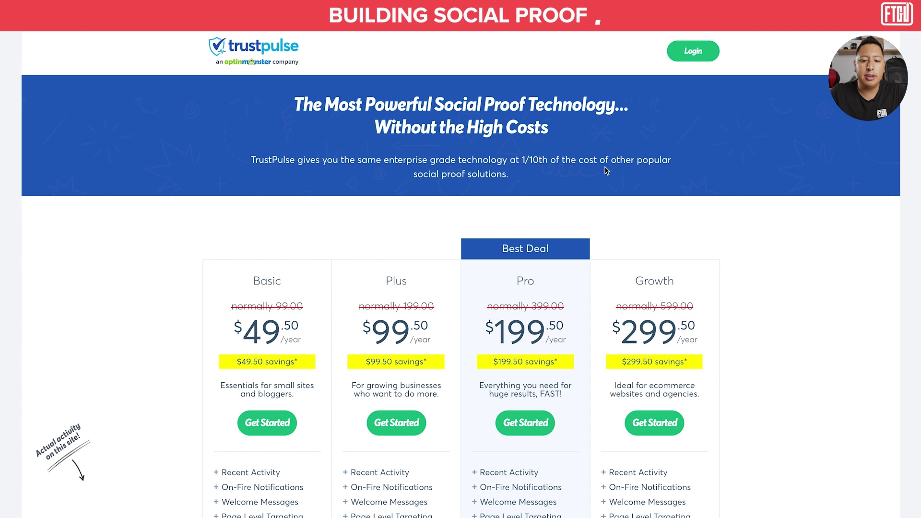
{"action": "scroll", "coordinate": [294, 390], "scroll_direction": "down", "scroll_amount": 2}
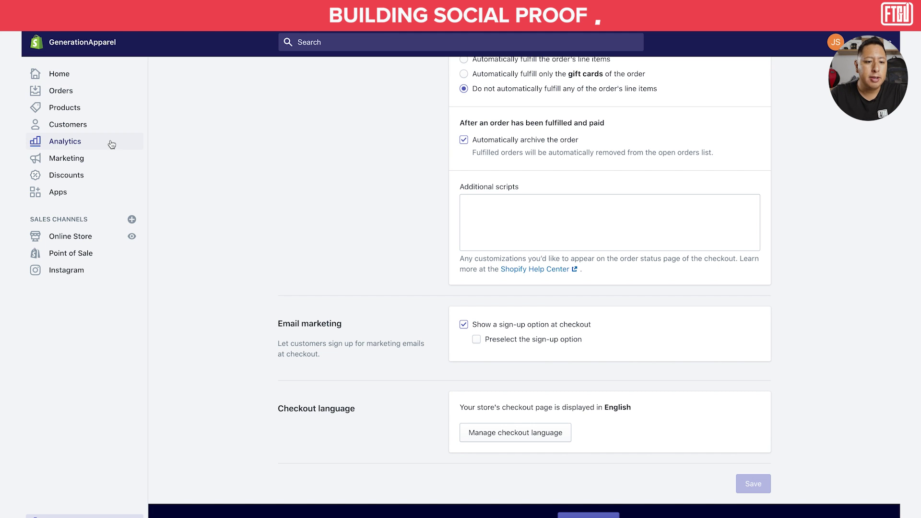
Open the code editor for the store's current Debut theme and bring up footer.liquid from its section files
{"action": "left_click", "coordinate": [74, 242]}
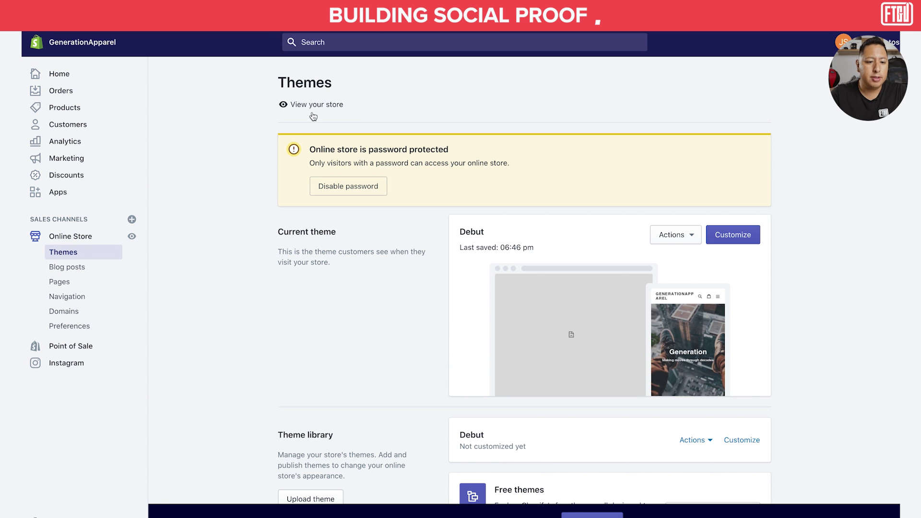
{"action": "left_click", "coordinate": [689, 242]}
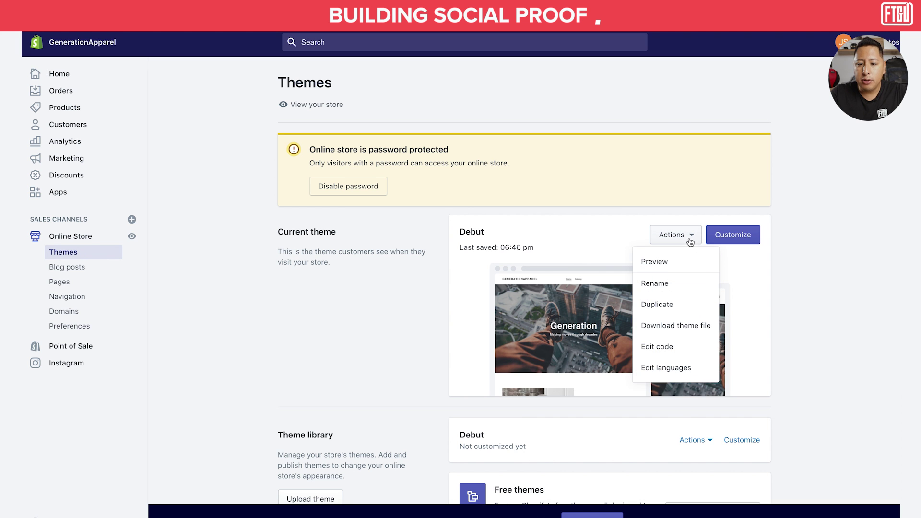
{"action": "left_click", "coordinate": [674, 350]}
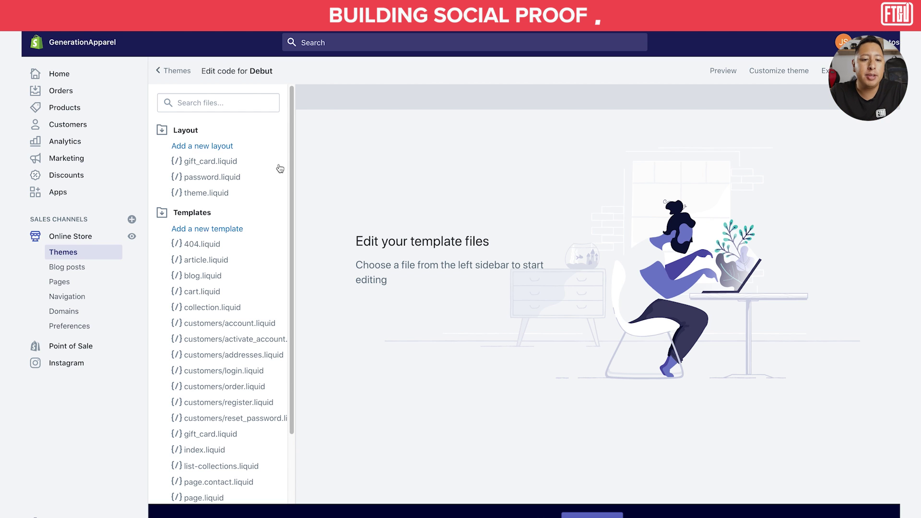
{"action": "scroll", "coordinate": [280, 168], "scroll_direction": "down", "scroll_amount": 3}
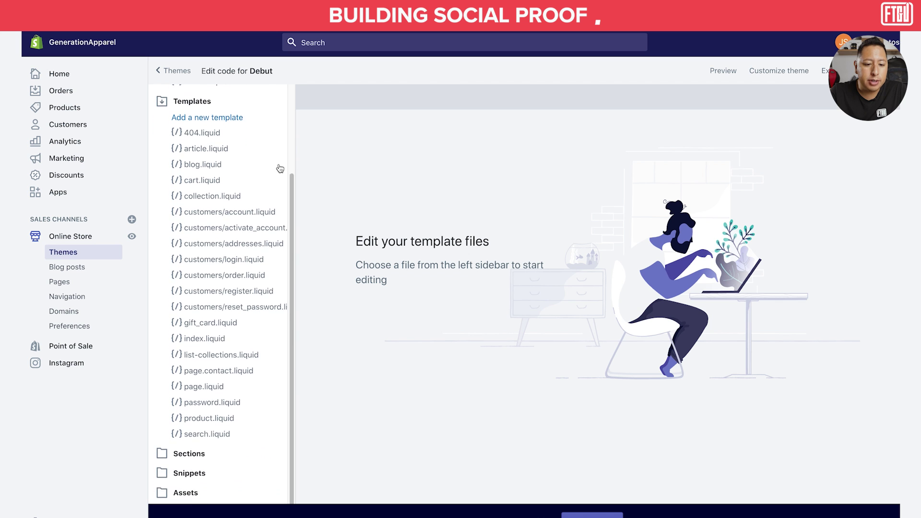
{"action": "scroll", "coordinate": [280, 168], "scroll_direction": "up", "scroll_amount": 3}
{"action": "scroll", "coordinate": [281, 168], "scroll_direction": "down", "scroll_amount": 3}
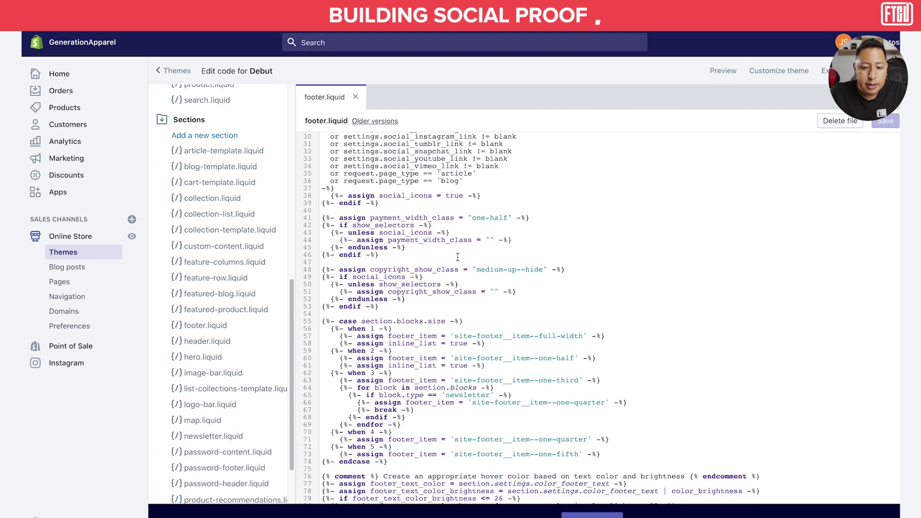
Examine the footer.liquid code around the blank line before the style block as a place for a script, then return to the admin home
{"action": "scroll", "coordinate": [457, 257], "scroll_direction": "down", "scroll_amount": 5}
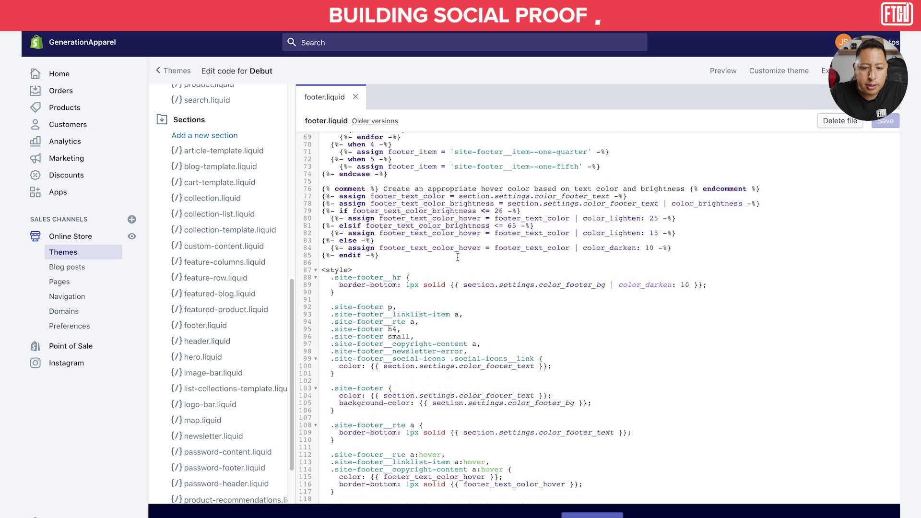
{"action": "scroll", "coordinate": [457, 258], "scroll_direction": "down", "scroll_amount": 1}
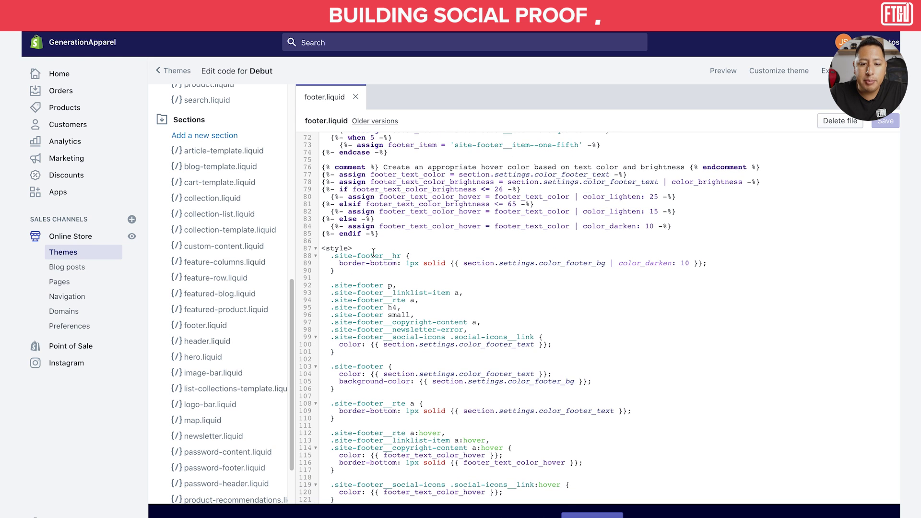
{"action": "scroll", "coordinate": [374, 253], "scroll_direction": "down", "scroll_amount": 1}
{"action": "left_click", "coordinate": [374, 213]}
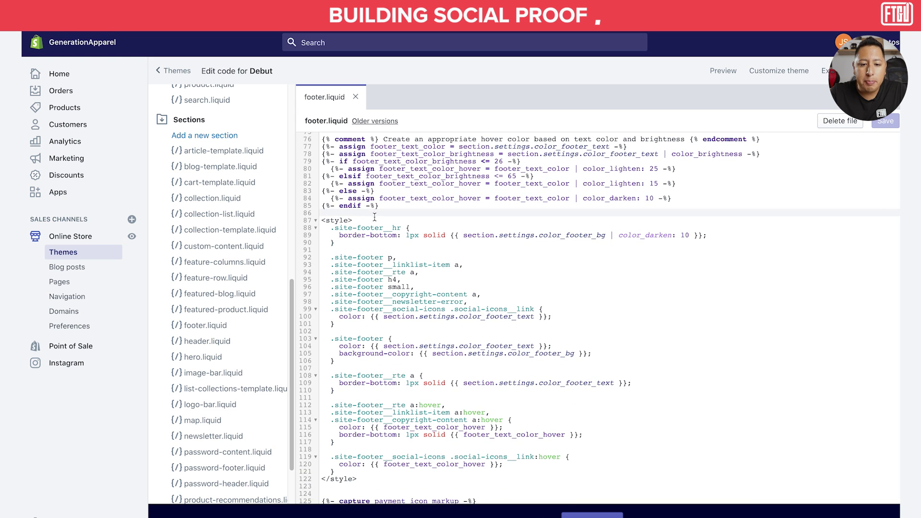
{"action": "scroll", "coordinate": [374, 217], "scroll_direction": "down", "scroll_amount": 1}
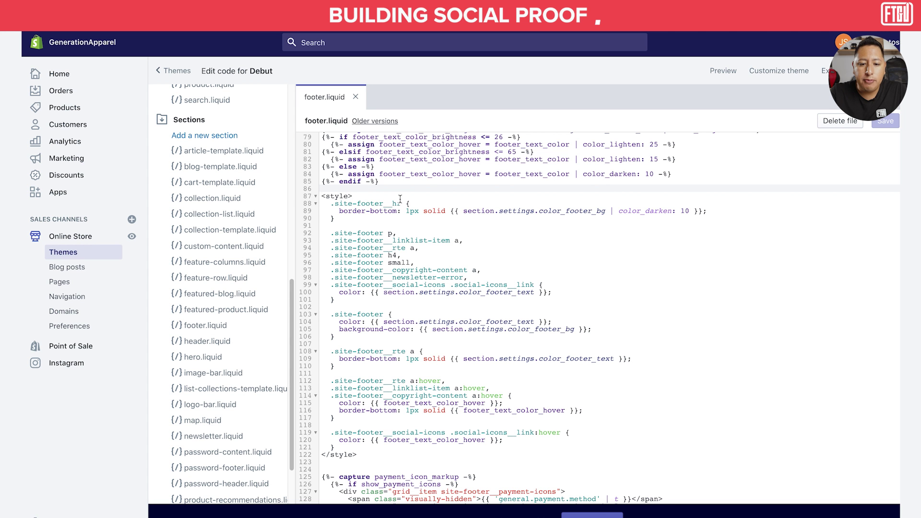
{"action": "scroll", "coordinate": [383, 198], "scroll_direction": "down", "scroll_amount": 2}
{"action": "scroll", "coordinate": [398, 199], "scroll_direction": "up", "scroll_amount": 5}
{"action": "scroll", "coordinate": [400, 198], "scroll_direction": "up", "scroll_amount": 1}
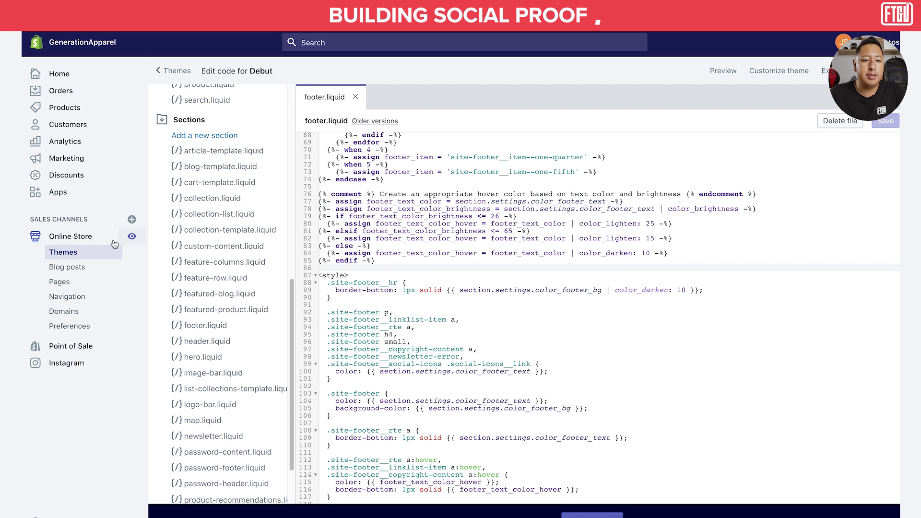
{"action": "left_click", "coordinate": [84, 81]}
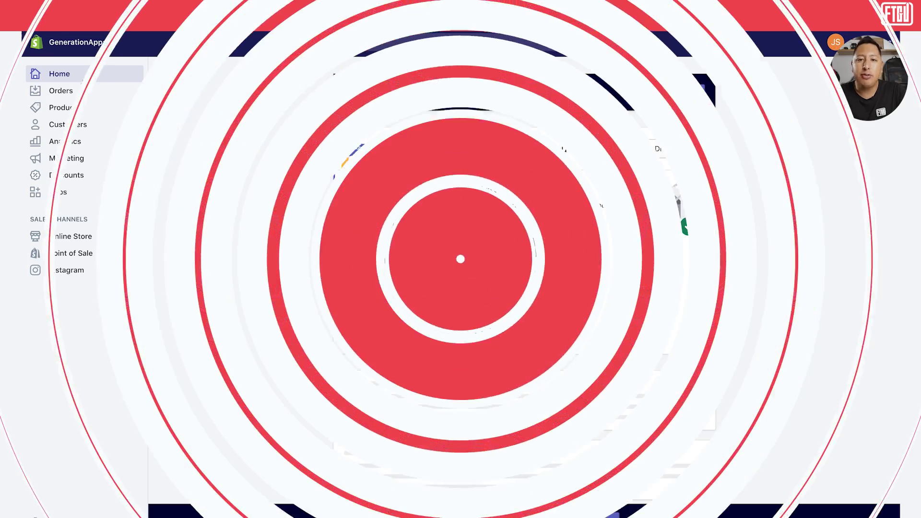